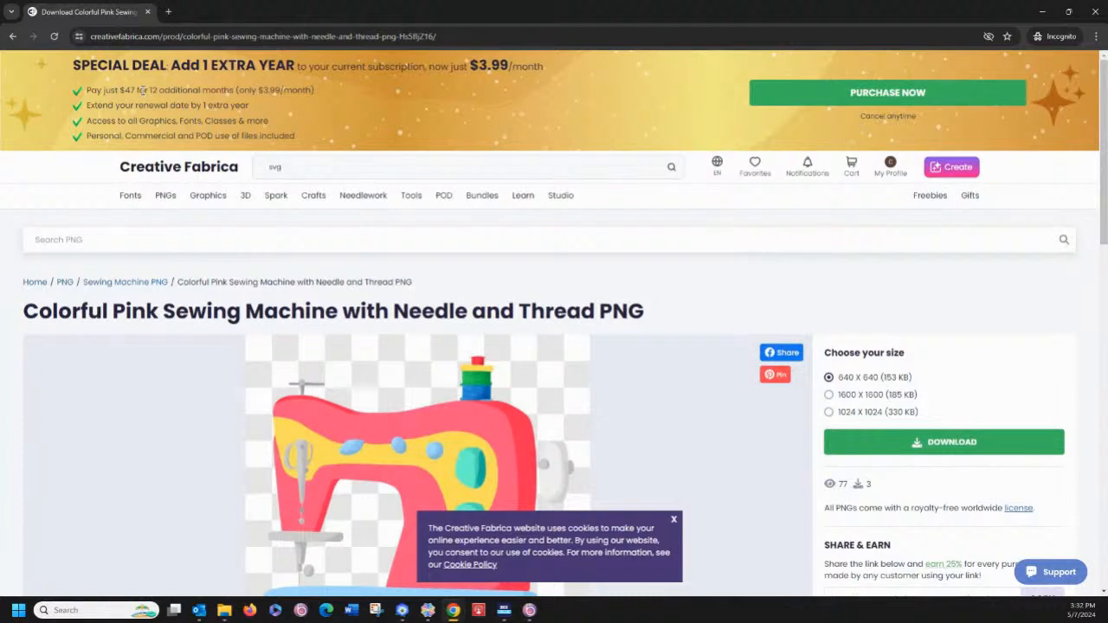
{"action": "left_click", "coordinate": [292, 167]}
{"action": "double_click", "coordinate": [291, 166]}
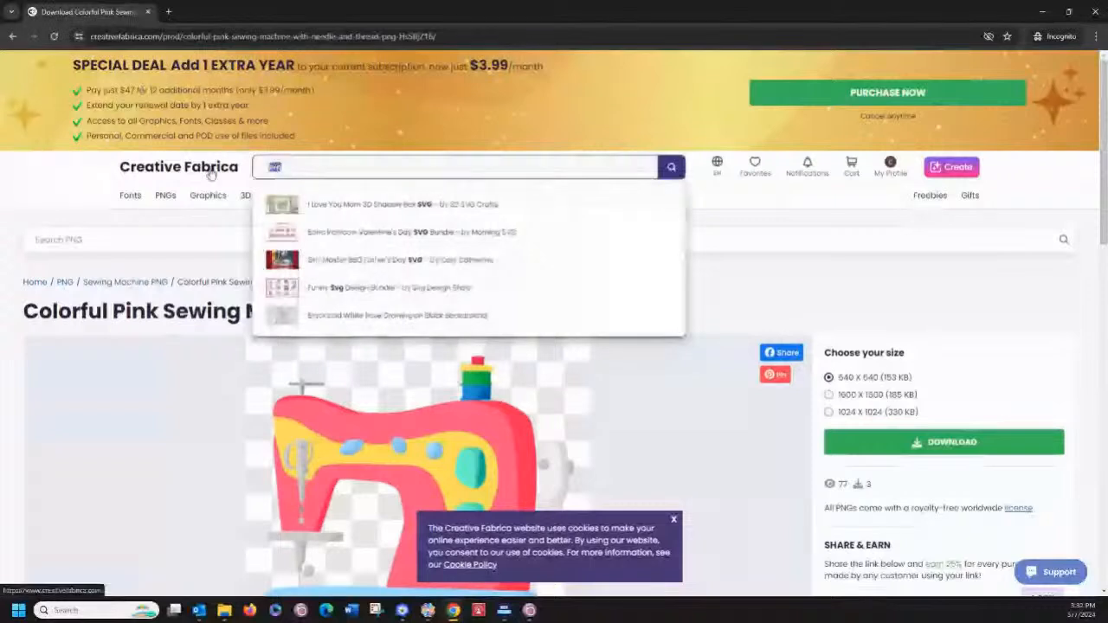
{"action": "type", "text": "pickleball"}
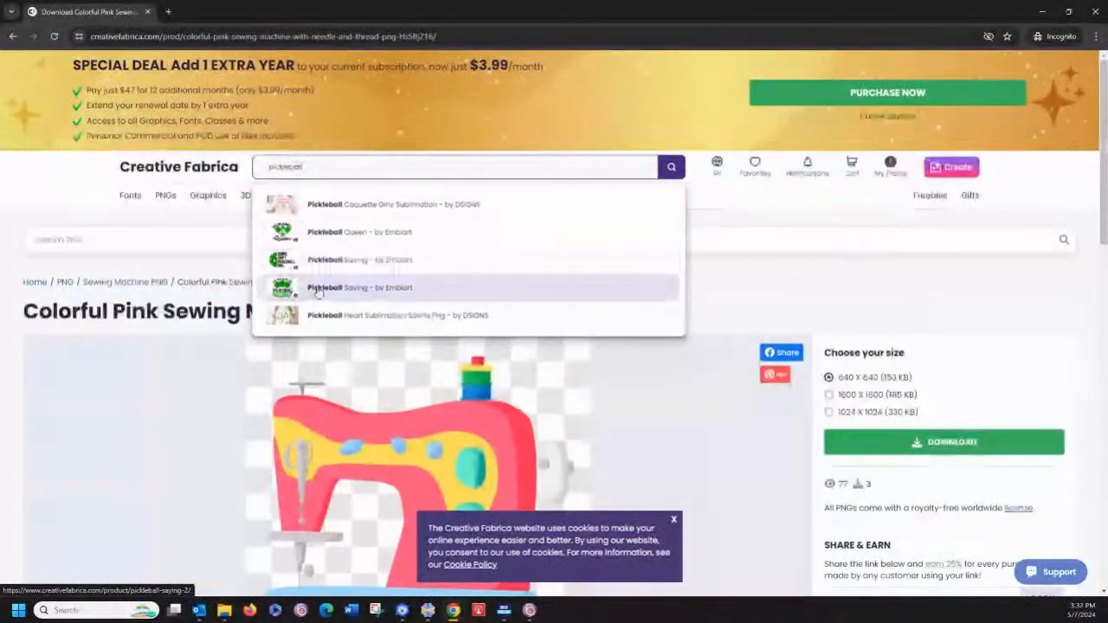
{"action": "scroll", "coordinate": [312, 286], "scroll_direction": "down", "scroll_amount": 1}
{"action": "scroll", "coordinate": [312, 285], "scroll_direction": "down", "scroll_amount": 1}
{"action": "left_click", "coordinate": [283, 200]}
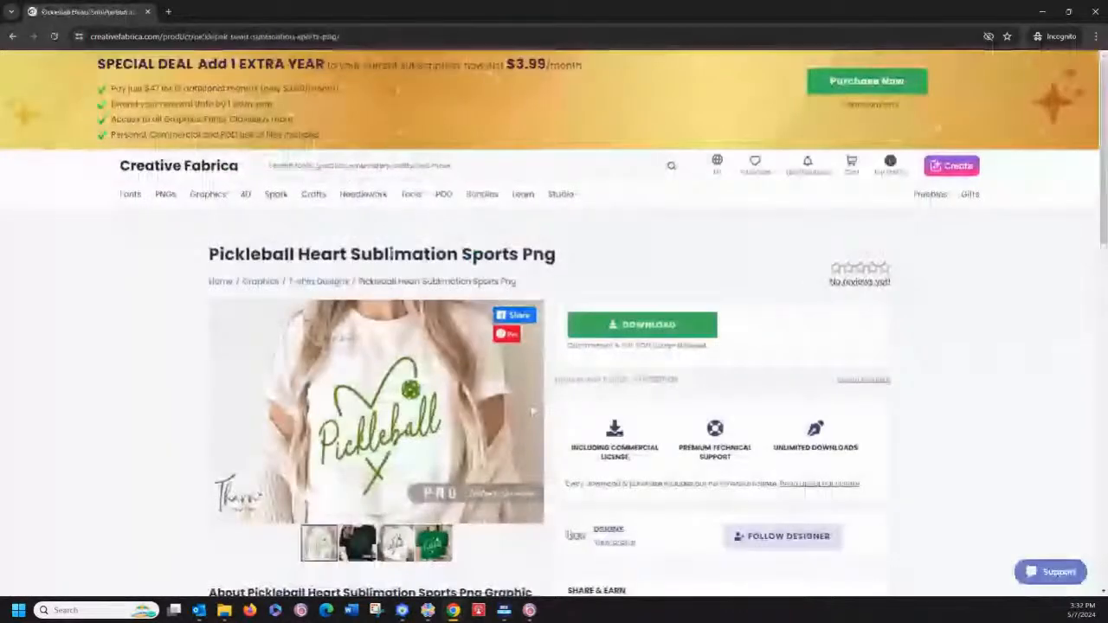
{"action": "scroll", "coordinate": [409, 340], "scroll_direction": "down", "scroll_amount": 1}
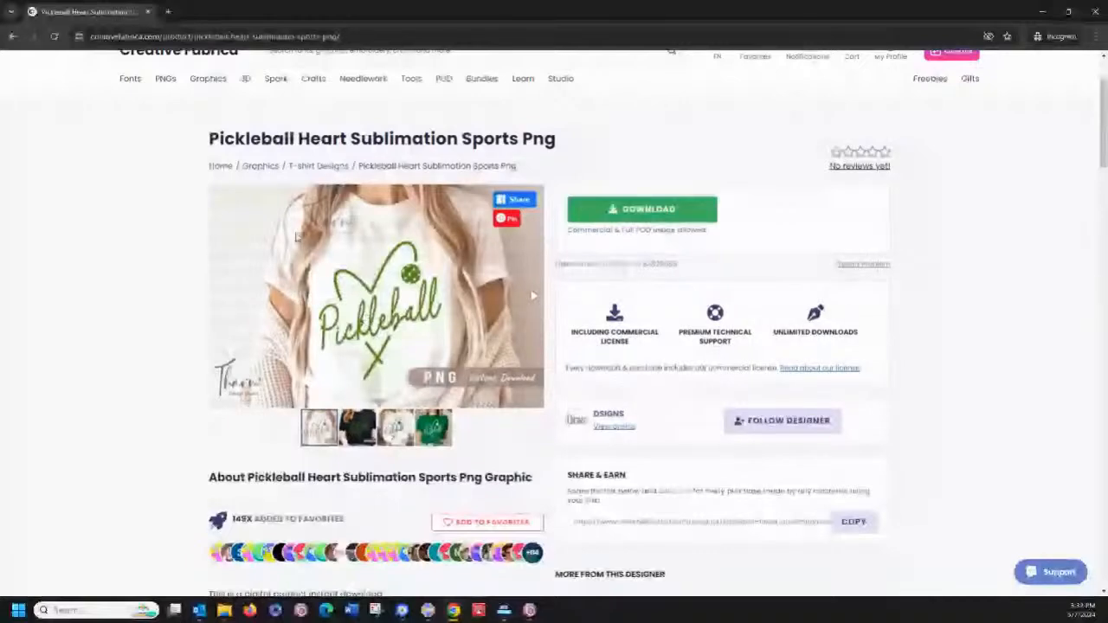
{"action": "left_click", "coordinate": [12, 39]}
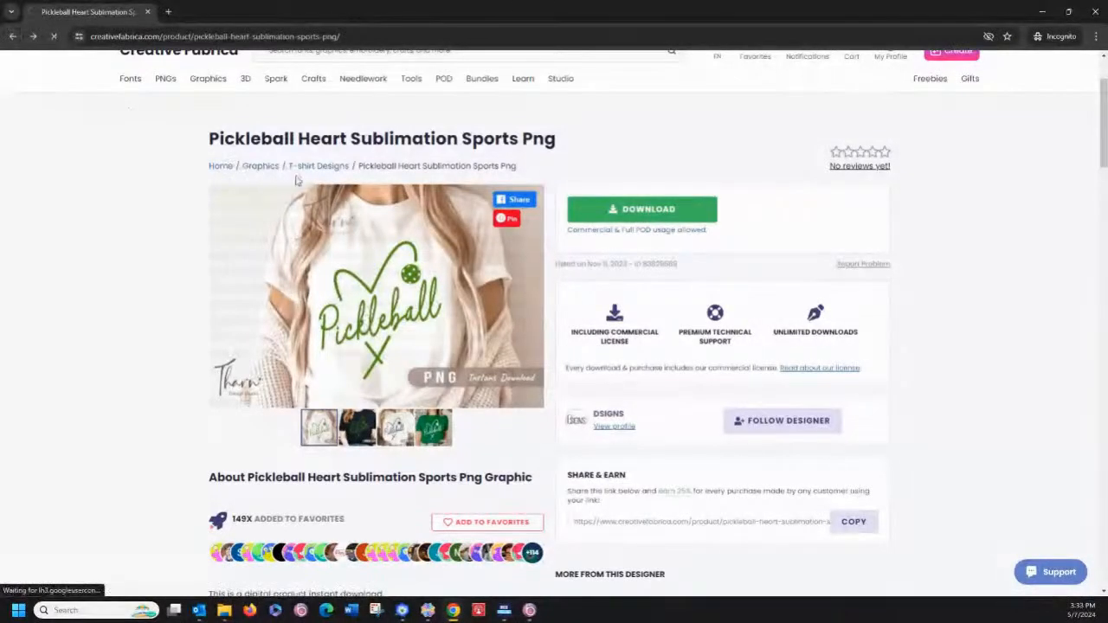
Search Creative Fabrica for "pickleball svg" and open the "Pickleball Svg, Pickleball Png, Pickleba" listing.
{"action": "mouse_move", "coordinate": [299, 74]}
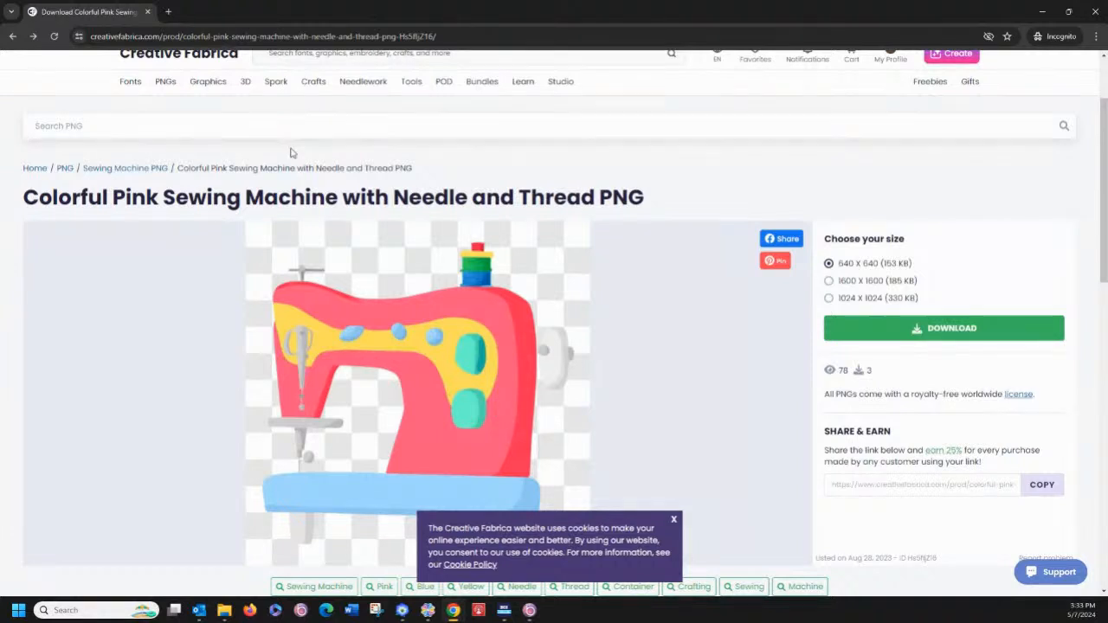
{"action": "scroll", "coordinate": [218, 118], "scroll_direction": "up", "scroll_amount": 1}
{"action": "left_click", "coordinate": [300, 110]}
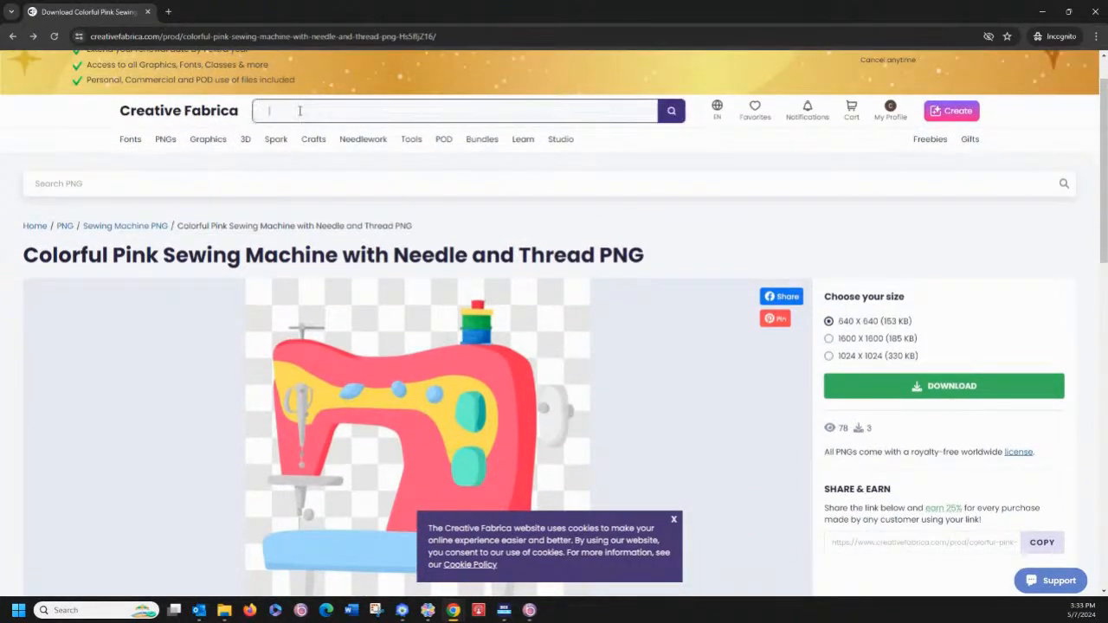
{"action": "type", "text": "pickleba"}
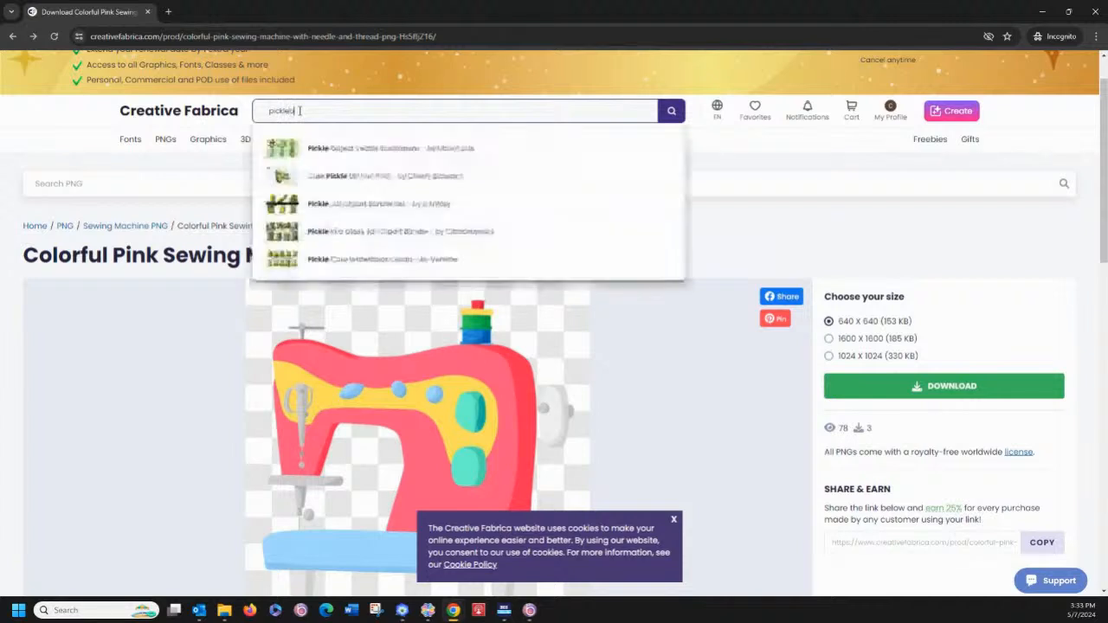
{"action": "type", "text": "ll"}
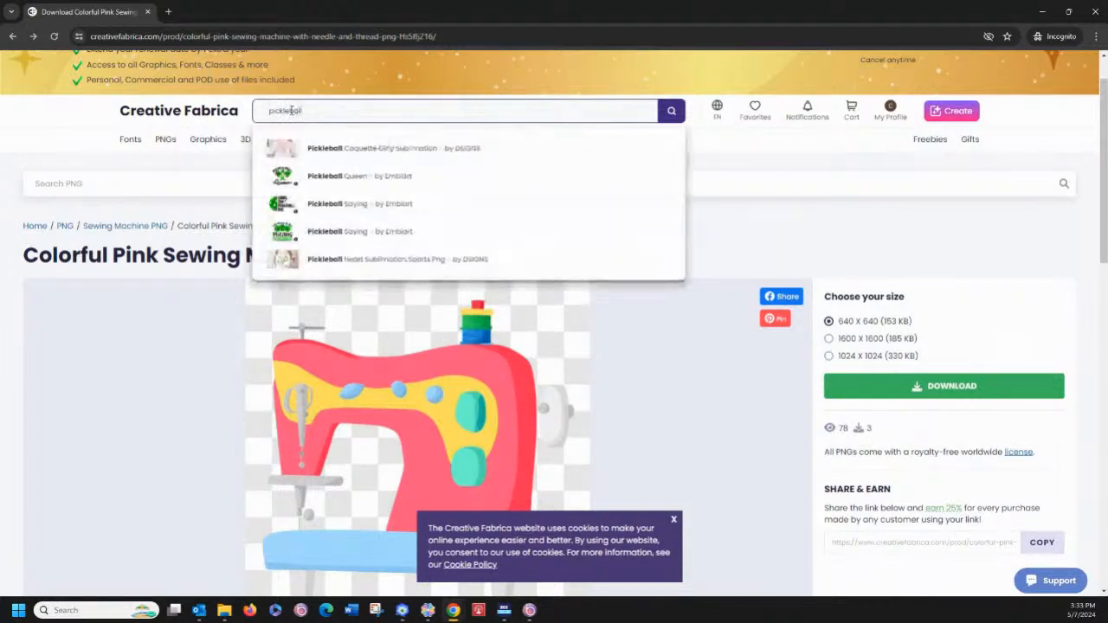
{"action": "type", "text": " svg"}
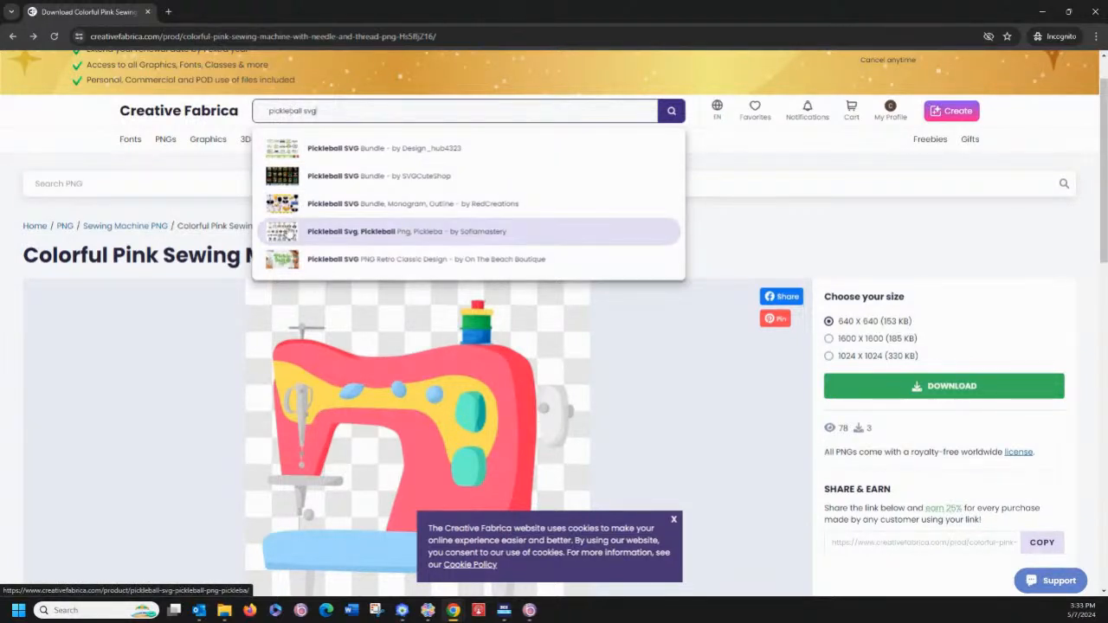
{"action": "left_click", "coordinate": [407, 231]}
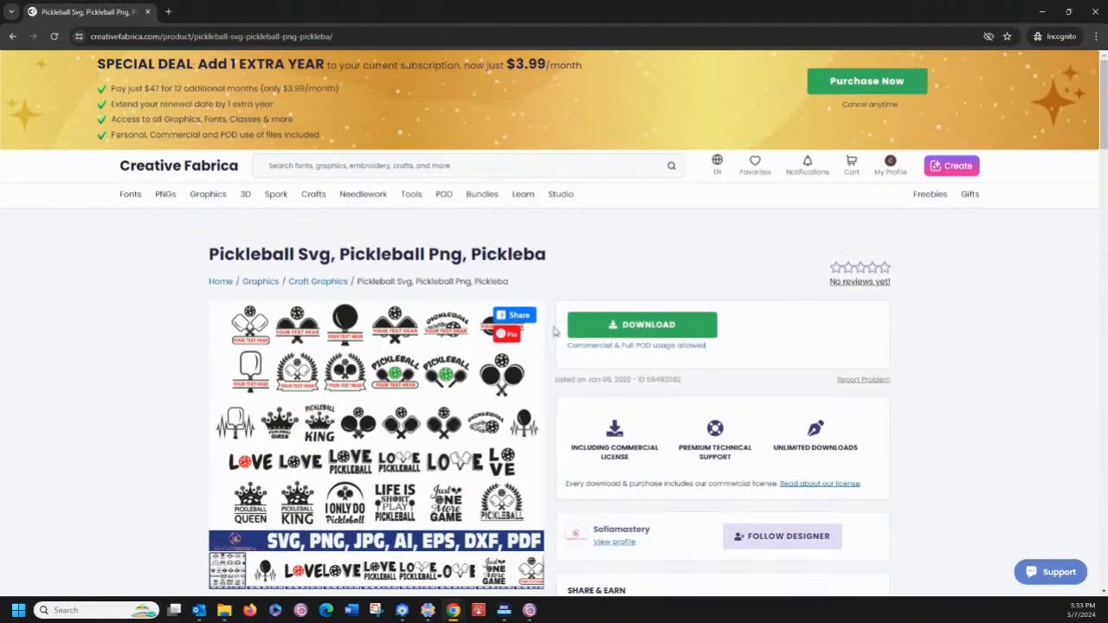
Download the pickleball bundle's zip file to the Downloads folder and extract it there.
{"action": "left_click", "coordinate": [596, 327]}
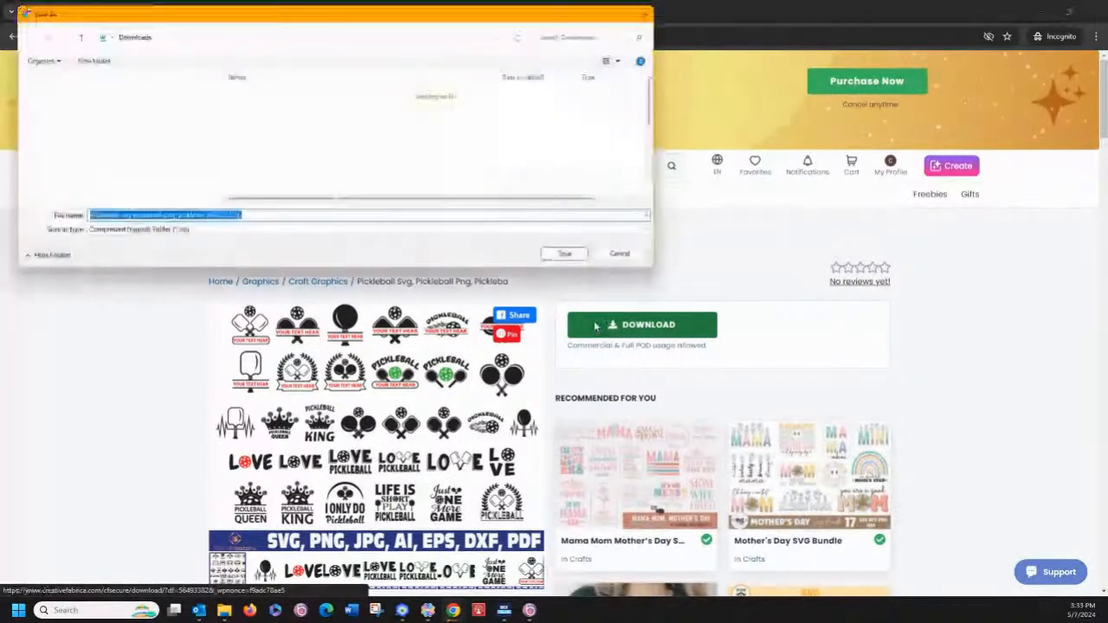
{"action": "left_click", "coordinate": [575, 261]}
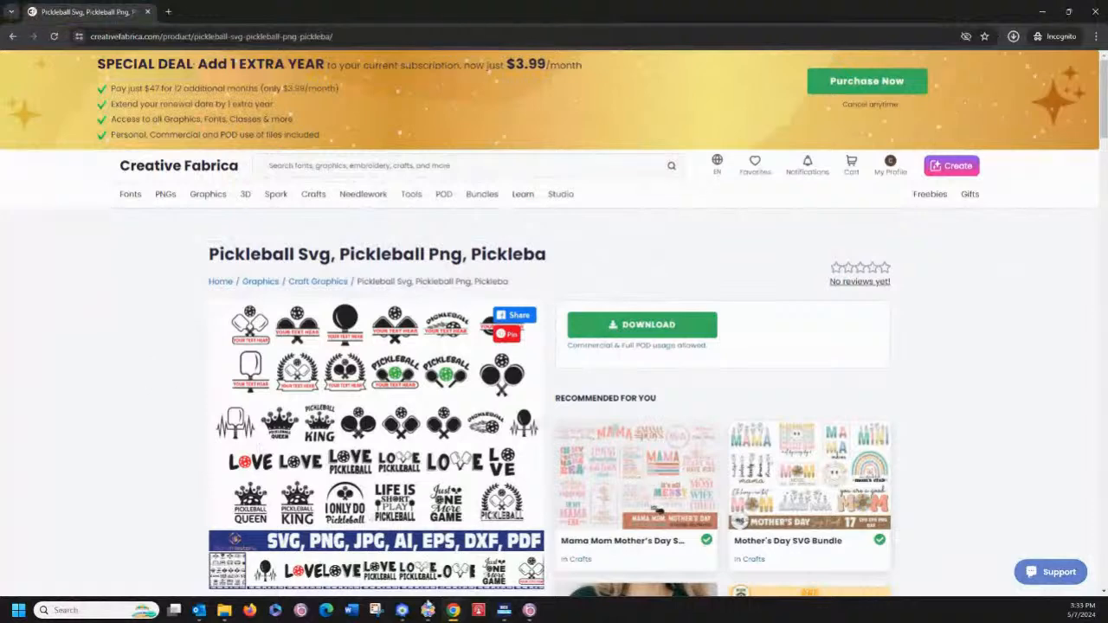
{"action": "left_click", "coordinate": [225, 611]}
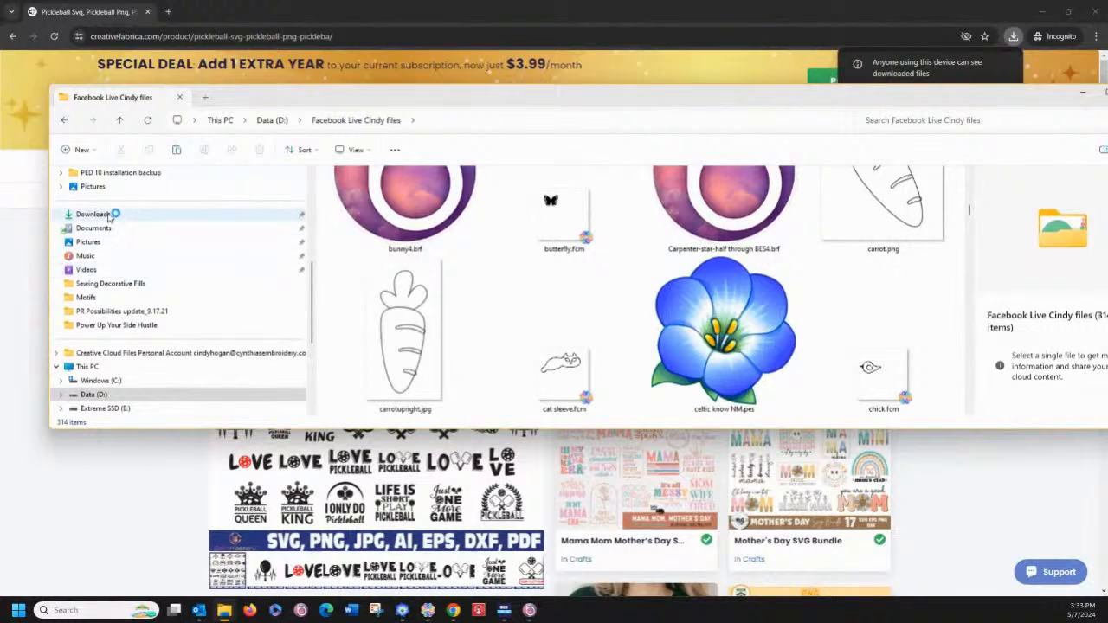
{"action": "left_click", "coordinate": [93, 215]}
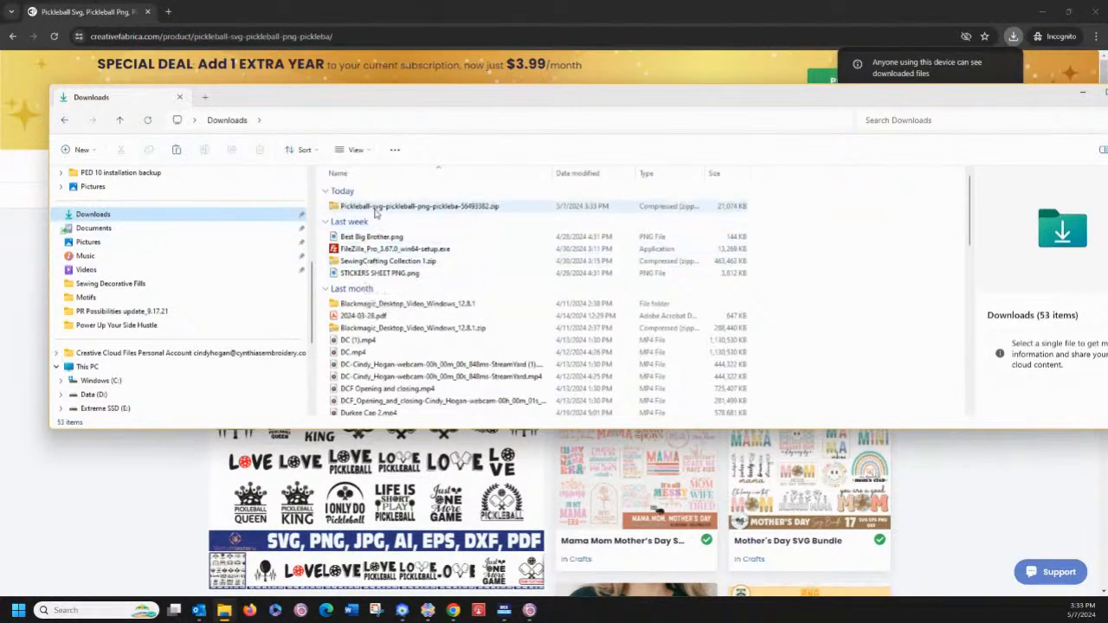
{"action": "left_click", "coordinate": [375, 207]}
{"action": "right_click", "coordinate": [374, 207]}
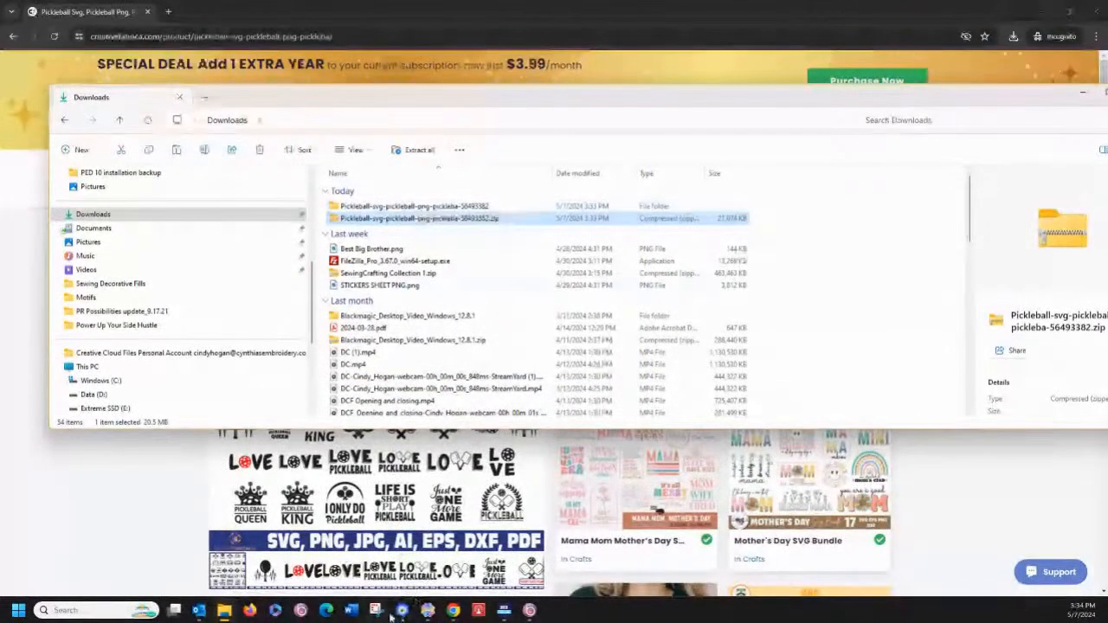
Switch to Brother CanvasWorkspace, start a file import and browse to the SVG folder inside the extracted Pickleball folder in Downloads.
{"action": "left_click", "coordinate": [427, 610]}
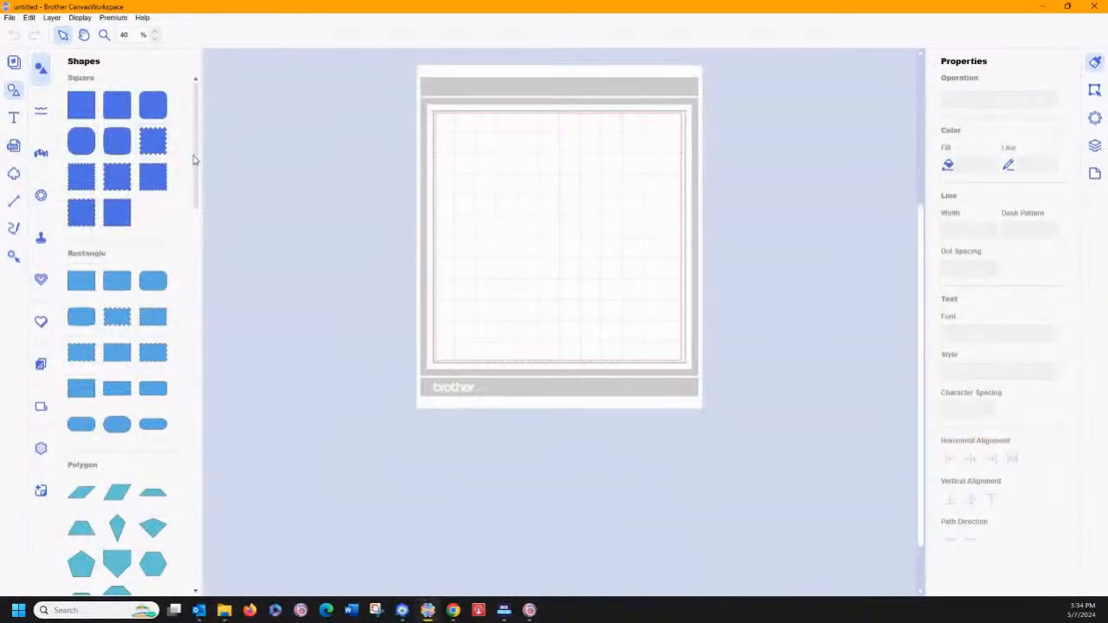
{"action": "left_click", "coordinate": [14, 147]}
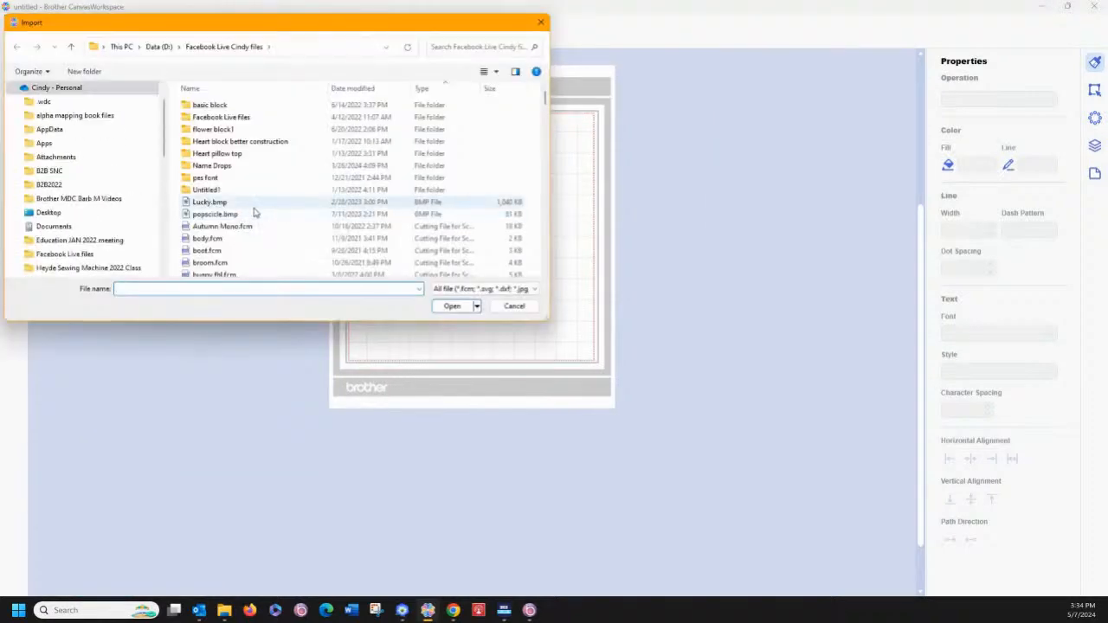
{"action": "scroll", "coordinate": [102, 223], "scroll_direction": "up", "scroll_amount": 3}
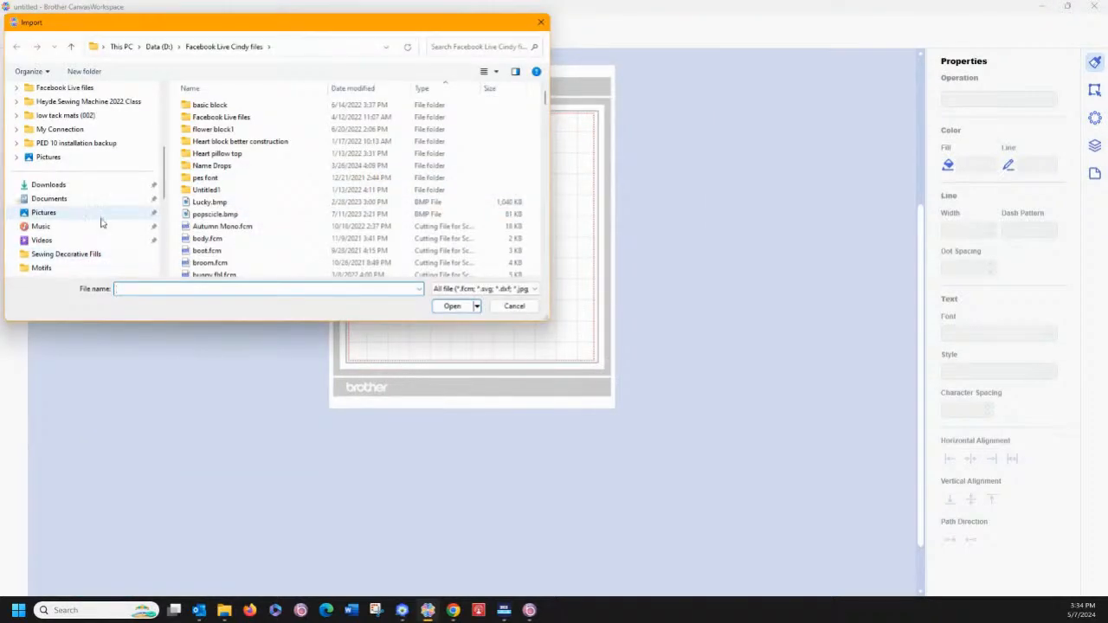
{"action": "left_click", "coordinate": [49, 185]}
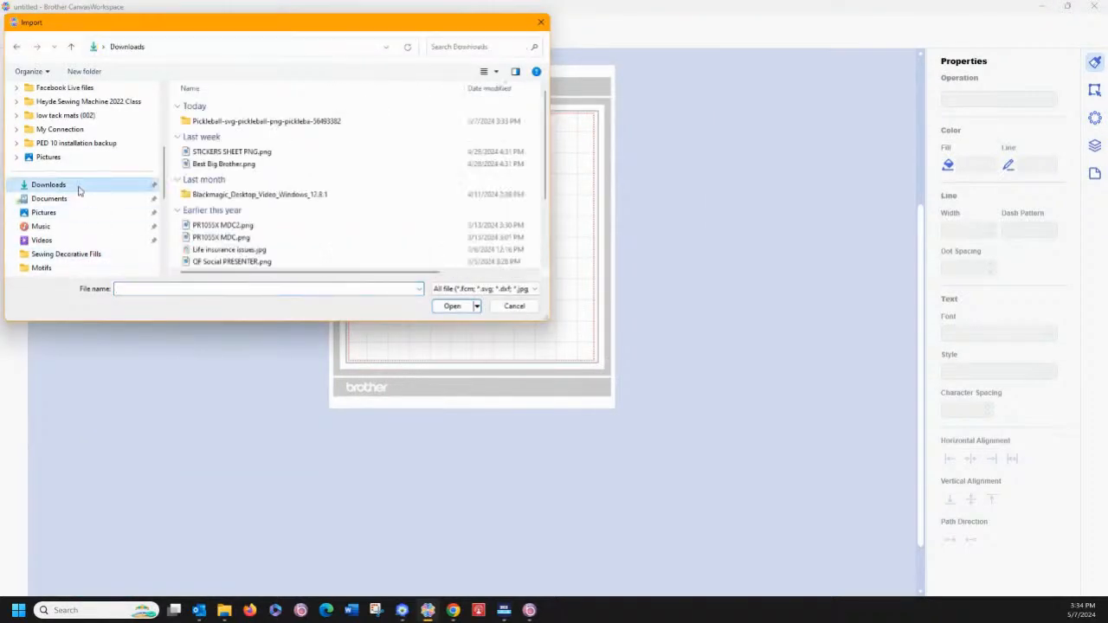
{"action": "double_click", "coordinate": [232, 118]}
{"action": "double_click", "coordinate": [199, 122]}
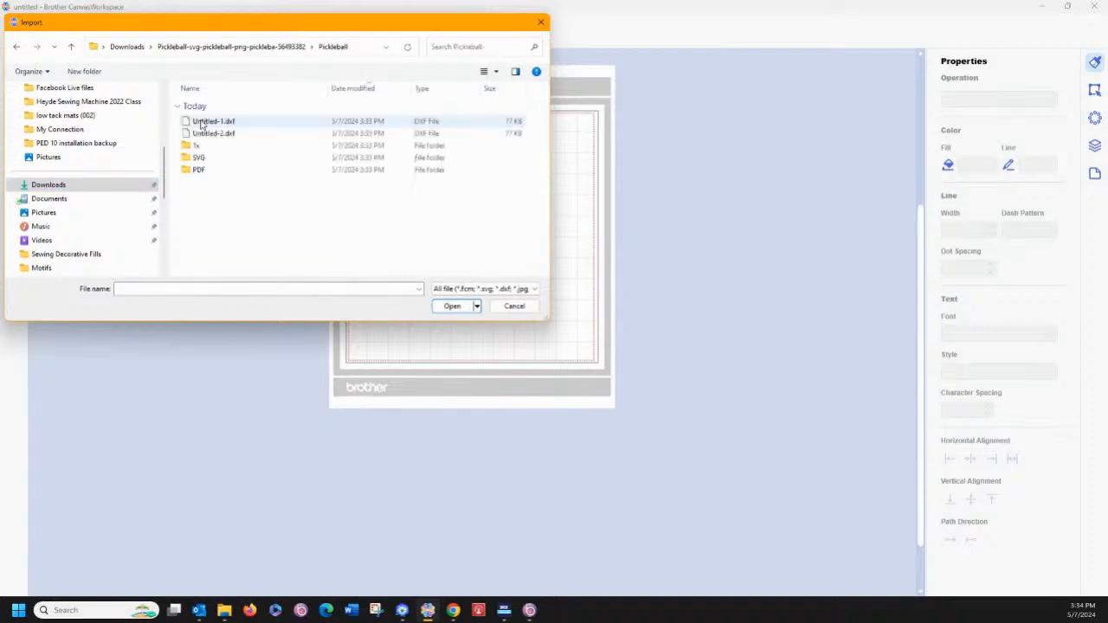
{"action": "double_click", "coordinate": [199, 157]}
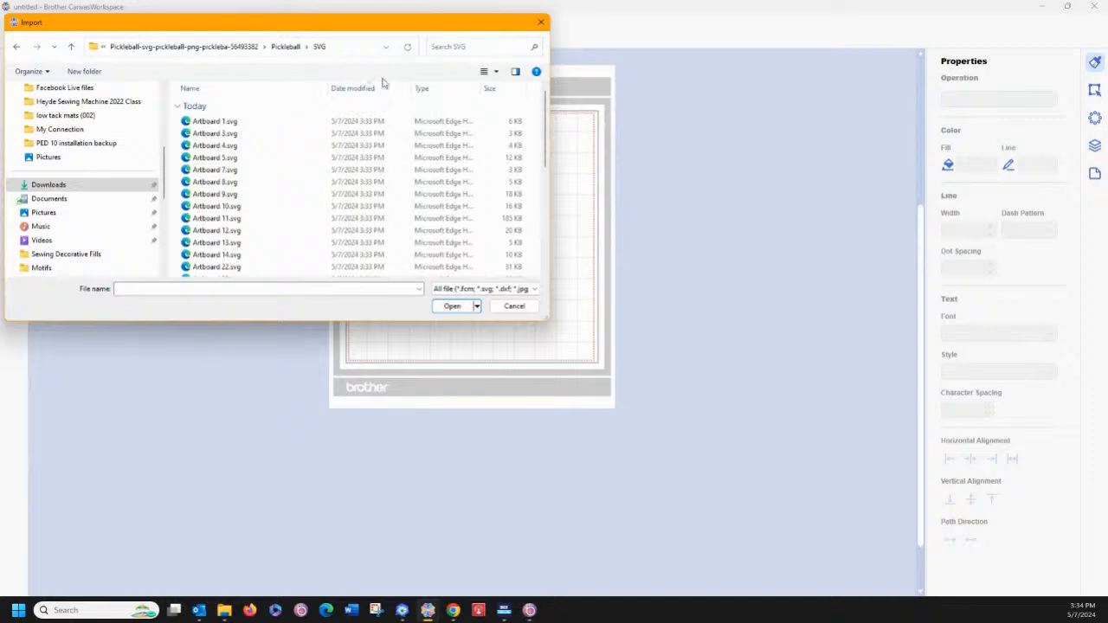
Show the SVG folder's files as tiles and look through the artboard files.
{"action": "left_click", "coordinate": [484, 72]}
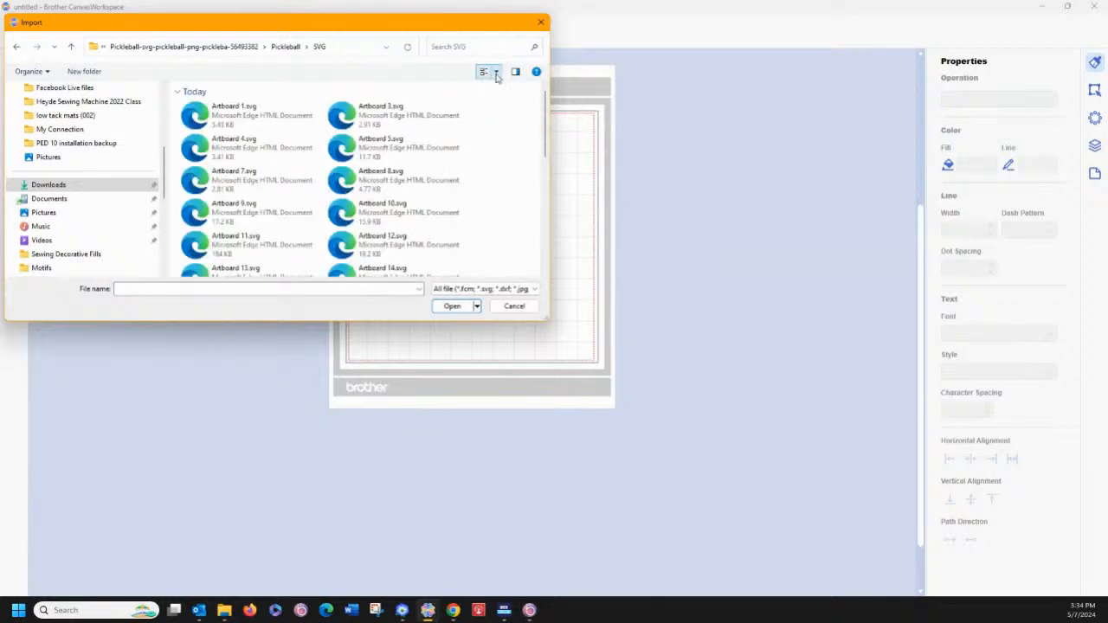
{"action": "left_click", "coordinate": [496, 74]}
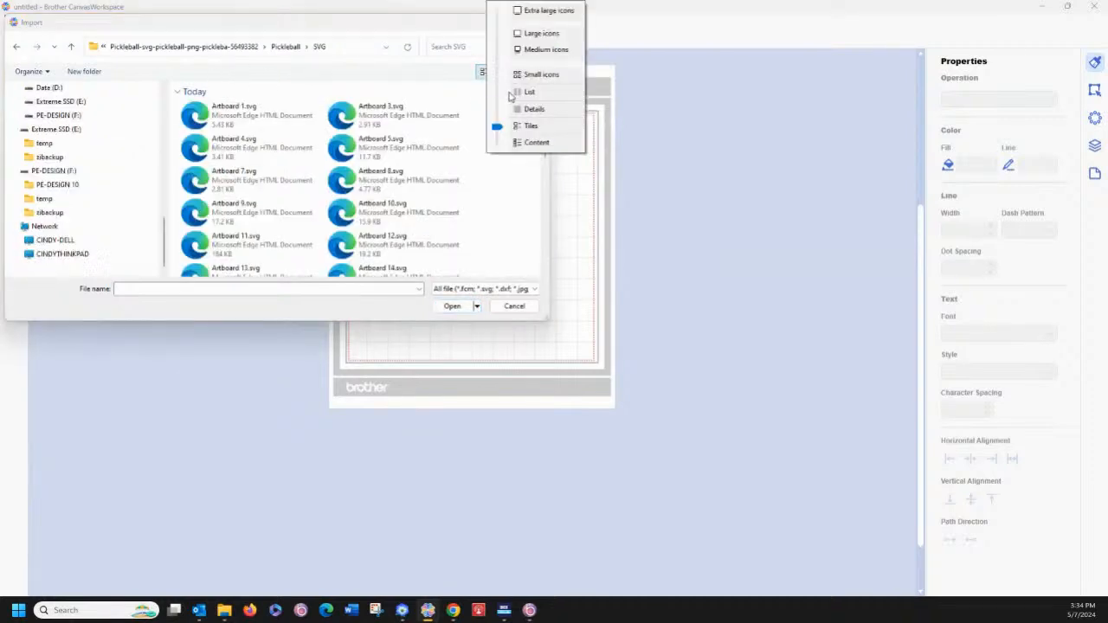
{"action": "left_click", "coordinate": [223, 123]}
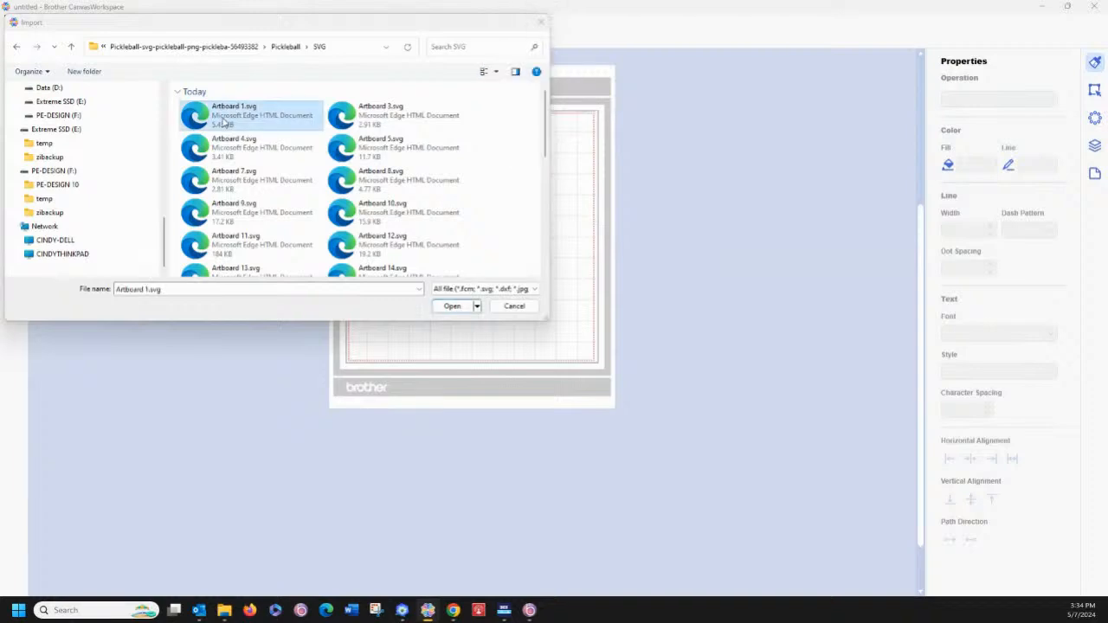
{"action": "scroll", "coordinate": [216, 147], "scroll_direction": "down", "scroll_amount": 5}
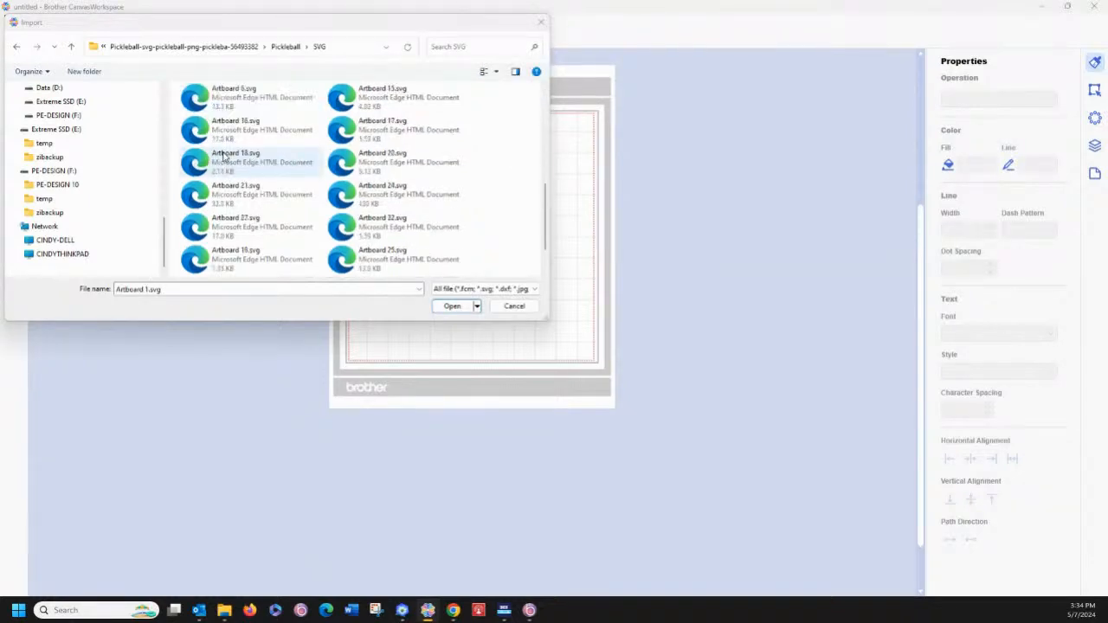
{"action": "scroll", "coordinate": [224, 154], "scroll_direction": "up", "scroll_amount": 5}
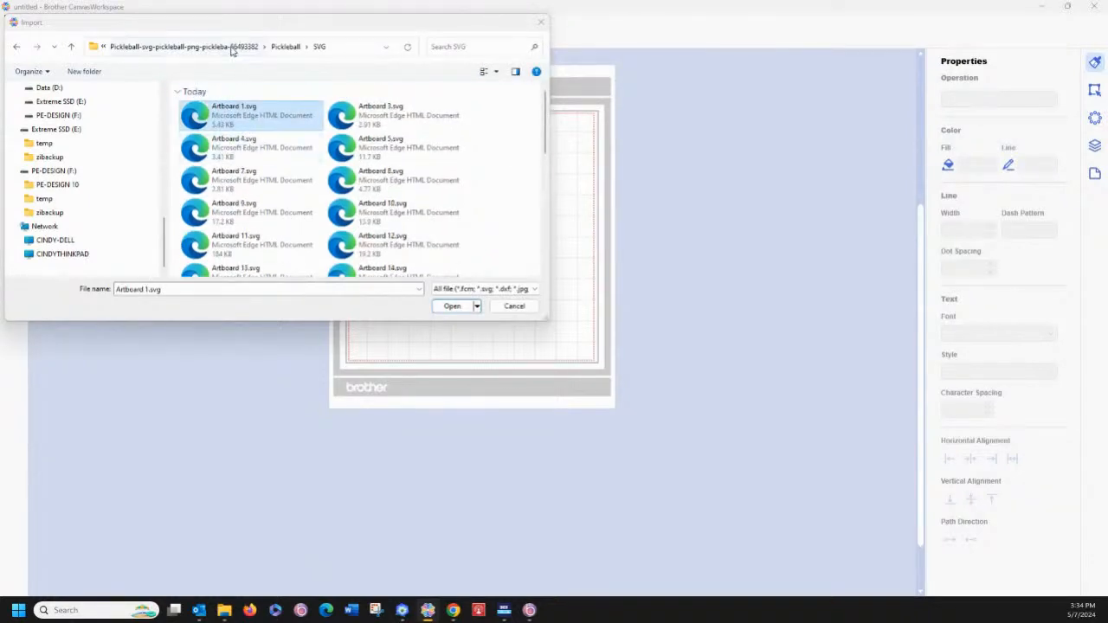
Check the Pickleball folder's PDF subfolder for importable files and return to the Pickleball folder.
{"action": "left_click", "coordinate": [294, 50]}
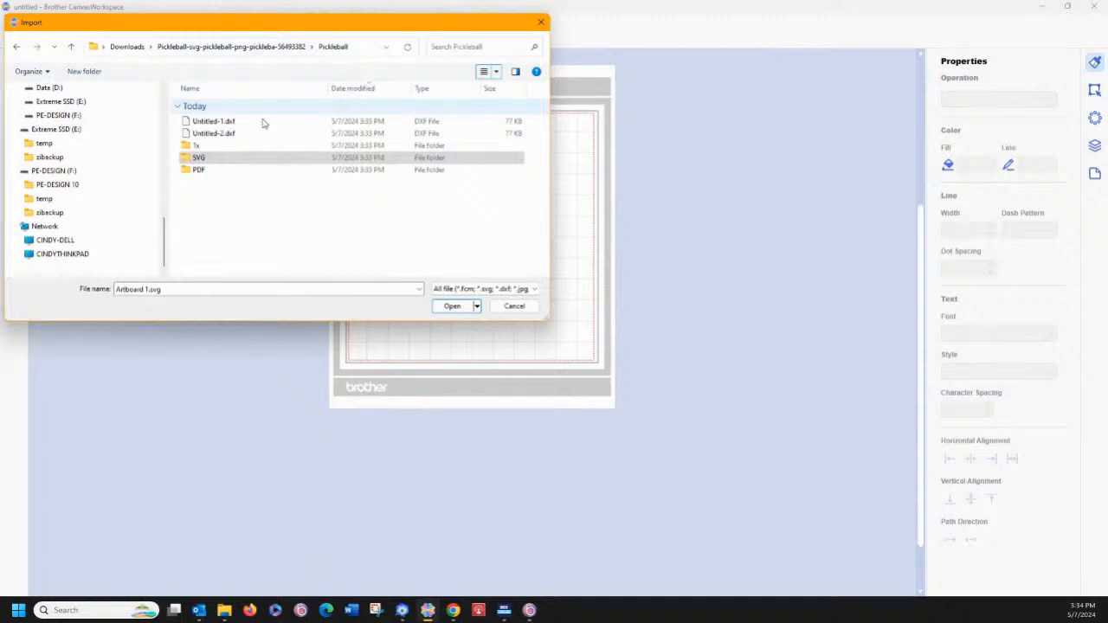
{"action": "double_click", "coordinate": [222, 167]}
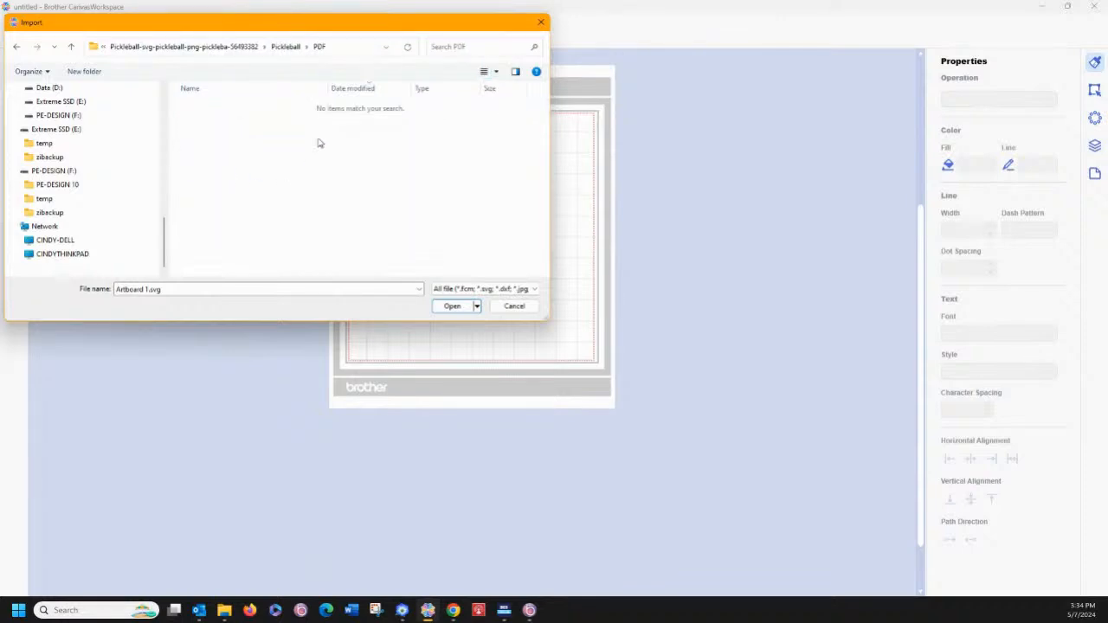
{"action": "left_click", "coordinate": [287, 47]}
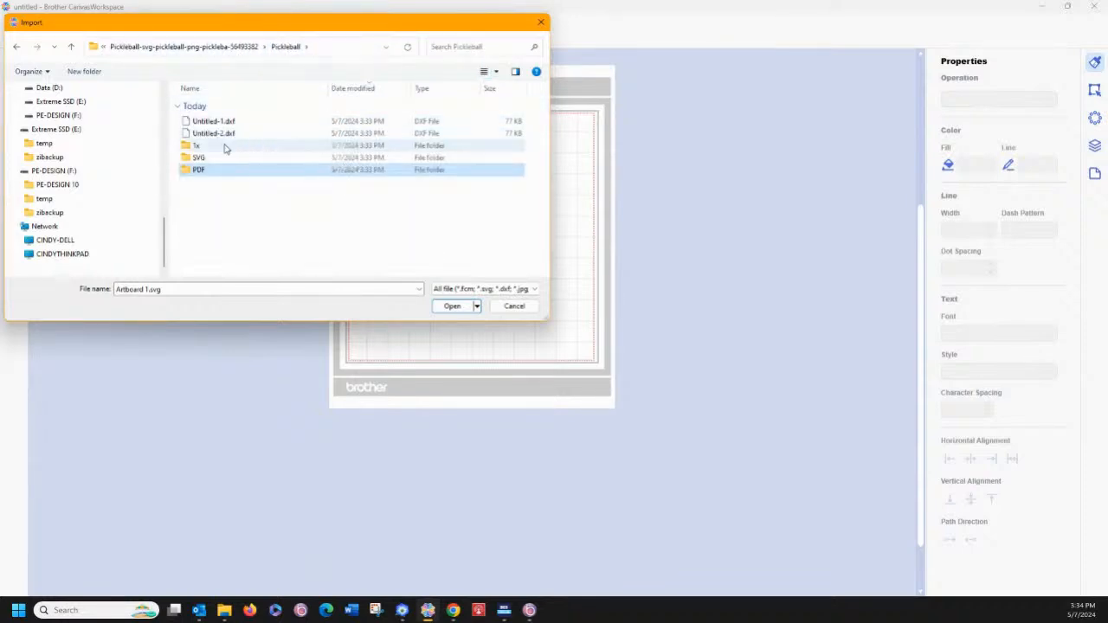
View the 1x folder's images as large icons to identify the artboard designs, and return to the Pickleball folder.
{"action": "left_click", "coordinate": [224, 147]}
{"action": "double_click", "coordinate": [223, 147]}
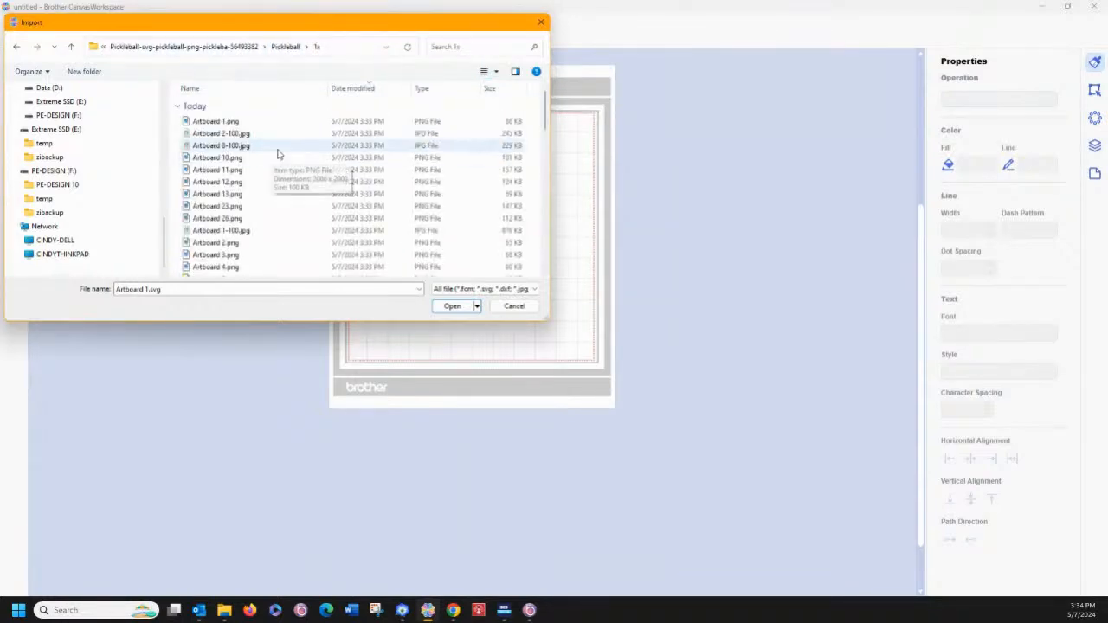
{"action": "left_click", "coordinate": [497, 72]}
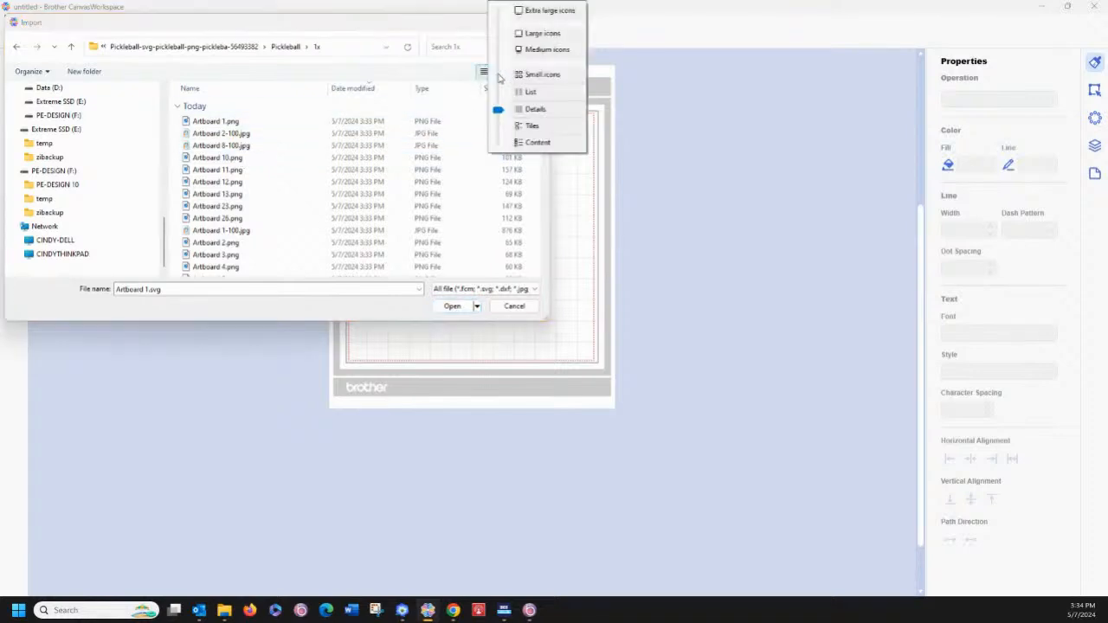
{"action": "left_click", "coordinate": [540, 34]}
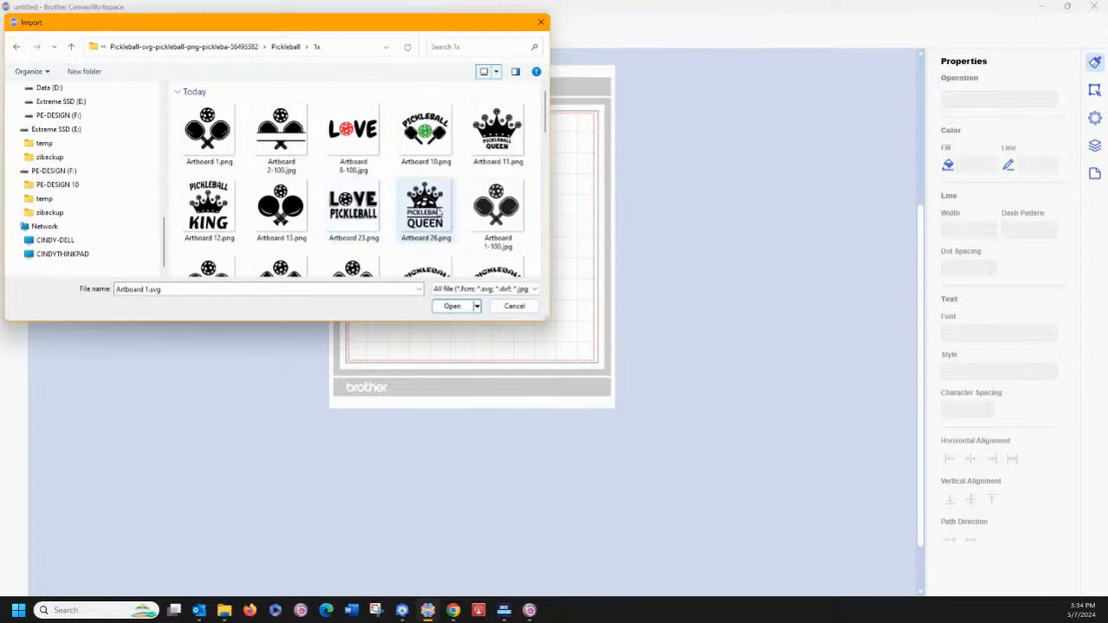
{"action": "scroll", "coordinate": [424, 215], "scroll_direction": "down", "scroll_amount": 2}
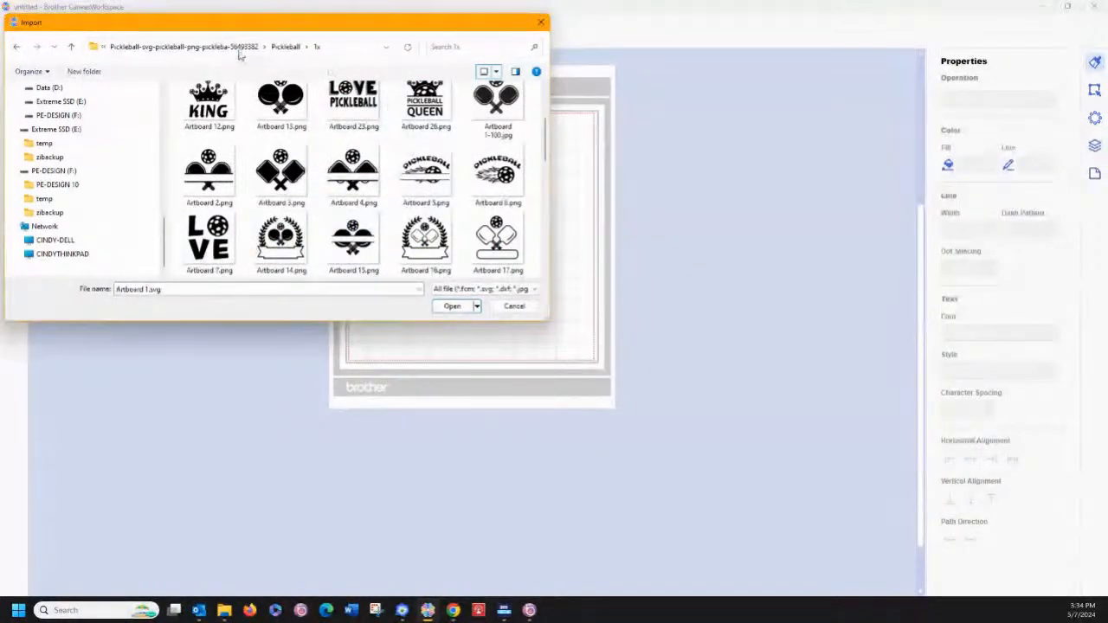
{"action": "left_click", "coordinate": [277, 50]}
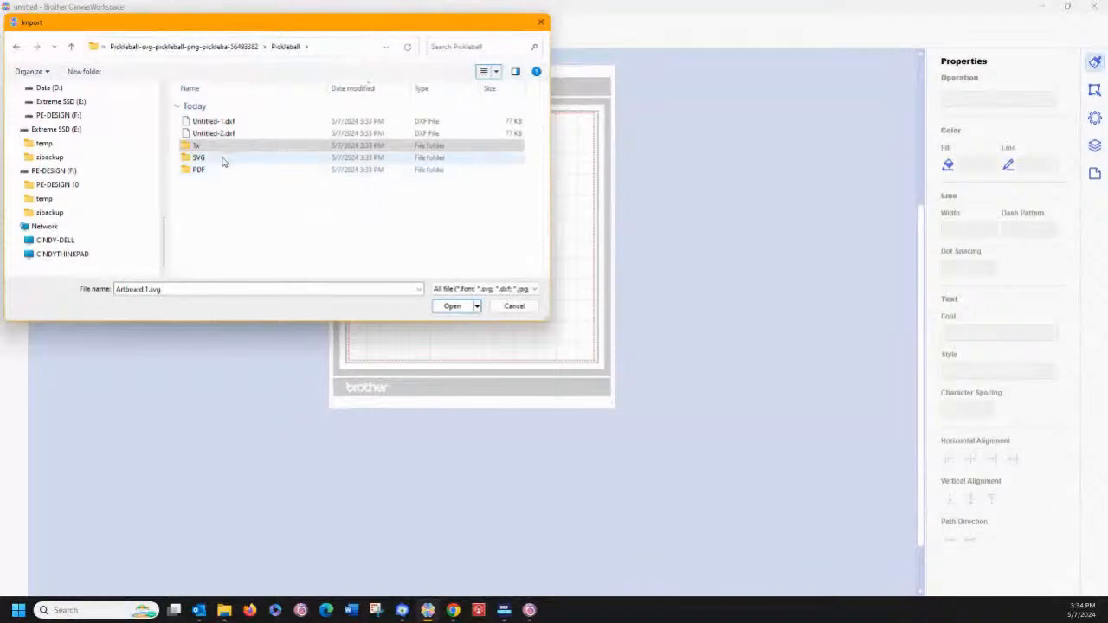
Import the LOVE pickleball design from the SVG folder, then enlarge the whole design and reposition it on the mat.
{"action": "double_click", "coordinate": [222, 166]}
{"action": "double_click", "coordinate": [283, 181]}
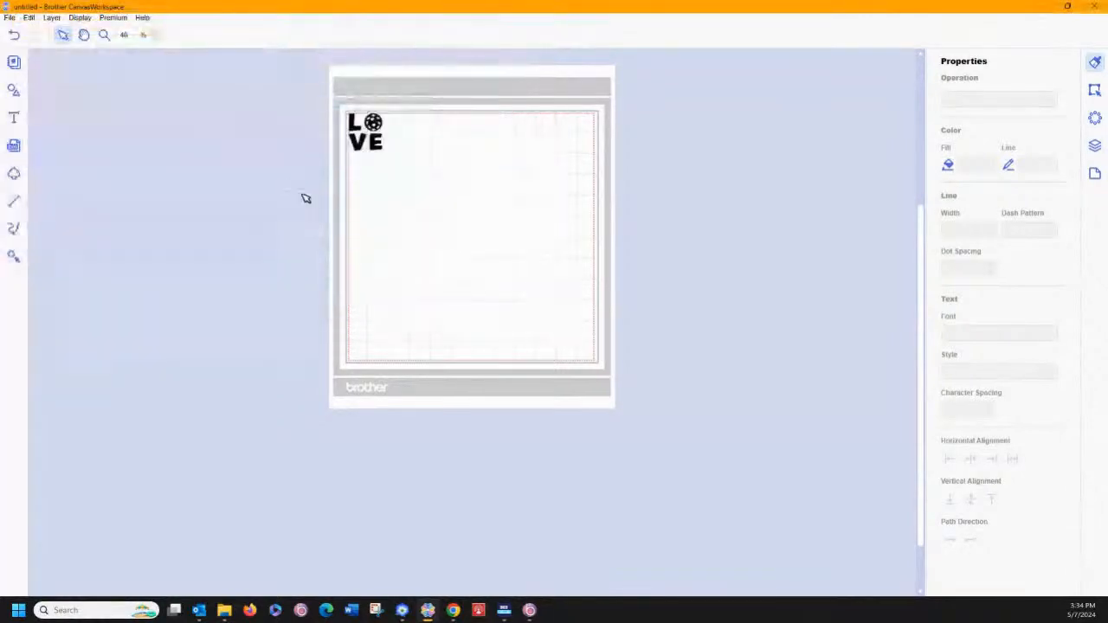
{"action": "mouse_move", "coordinate": [380, 137]}
{"action": "left_mouse_down"}
{"action": "mouse_move", "coordinate": [420, 175]}
{"action": "mouse_move", "coordinate": [378, 139]}
{"action": "left_mouse_up"}
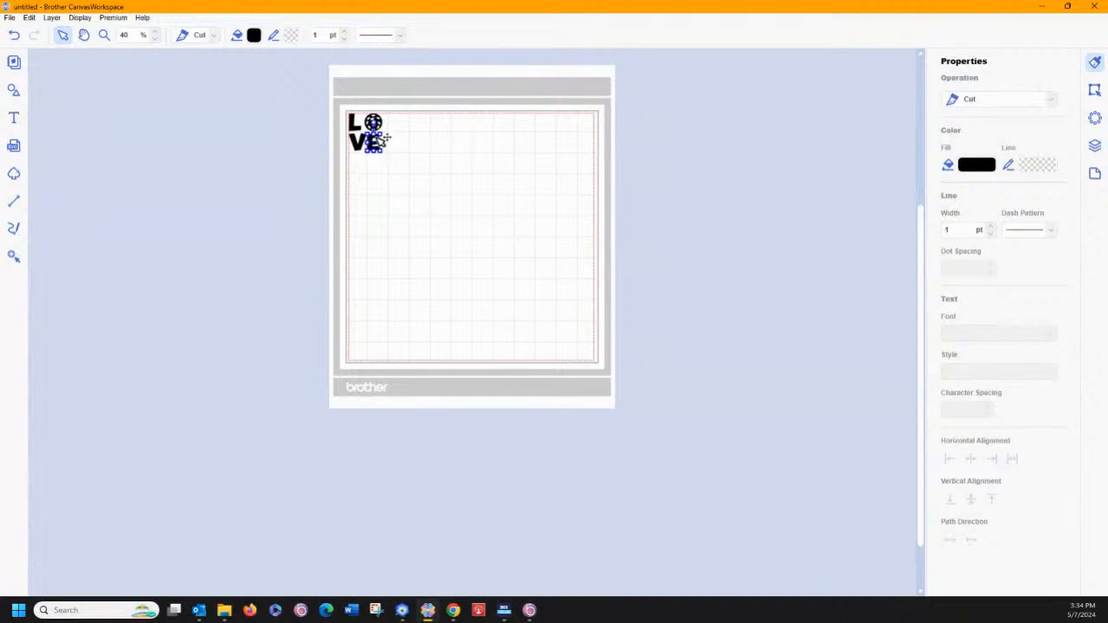
{"action": "left_click", "coordinate": [423, 160]}
{"action": "left_click_drag", "start_coordinate": [337, 102], "coordinate": [428, 188]}
{"action": "left_click_drag", "start_coordinate": [384, 153], "coordinate": [507, 225]}
{"action": "left_click_drag", "start_coordinate": [467, 164], "coordinate": [484, 173]}
{"action": "left_click", "coordinate": [573, 209]}
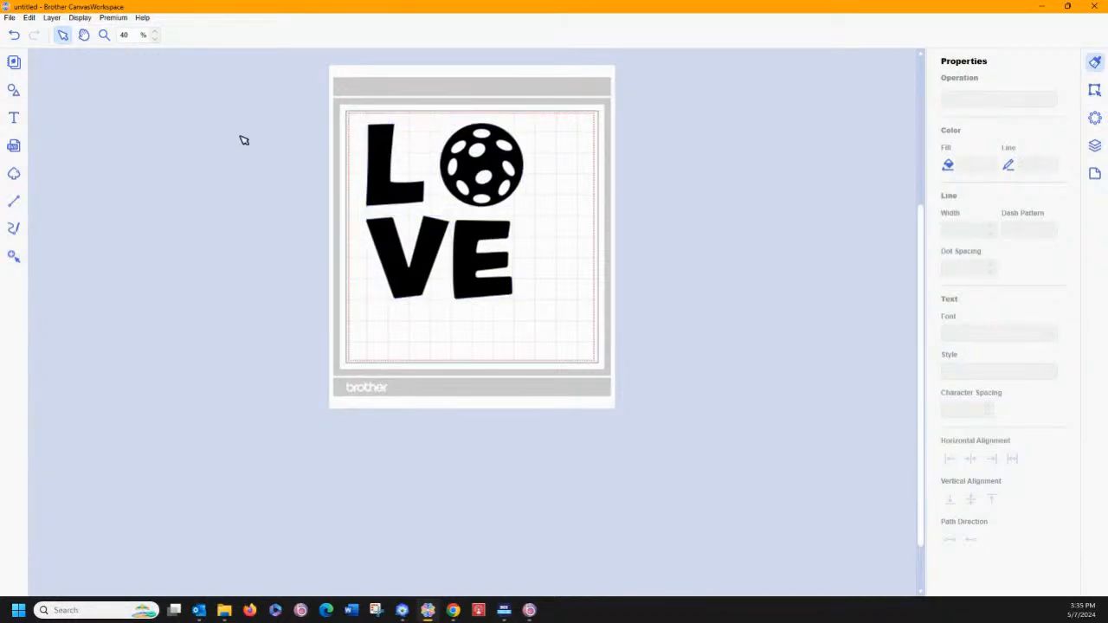
Start a new blank project, discarding the LOVE design.
{"action": "left_click", "coordinate": [8, 17]}
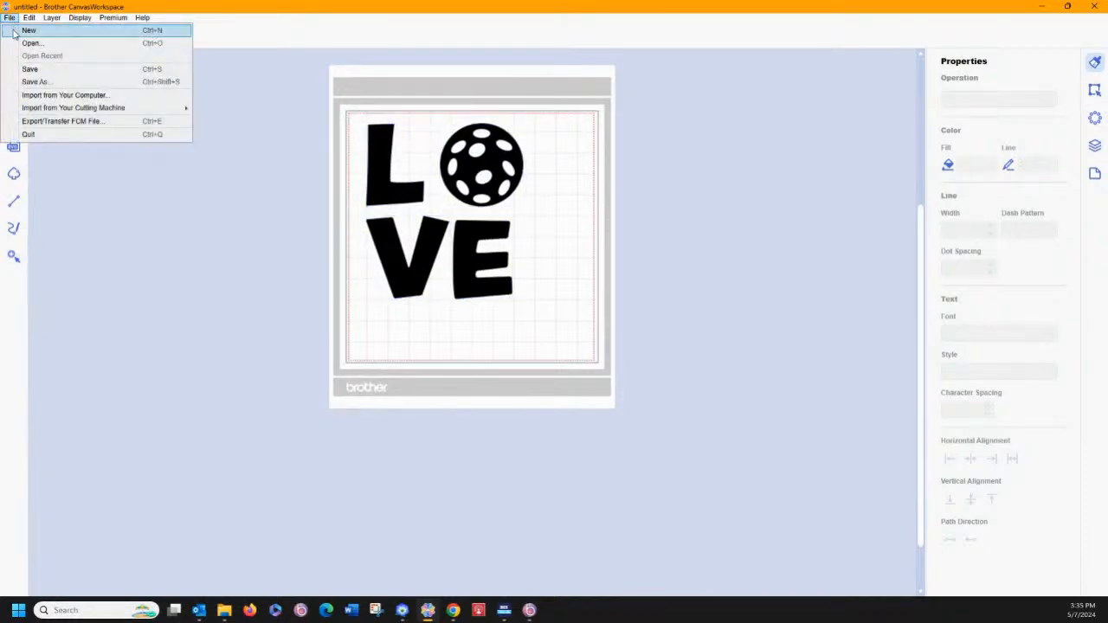
{"action": "left_click", "coordinate": [18, 29]}
{"action": "left_click", "coordinate": [593, 324]}
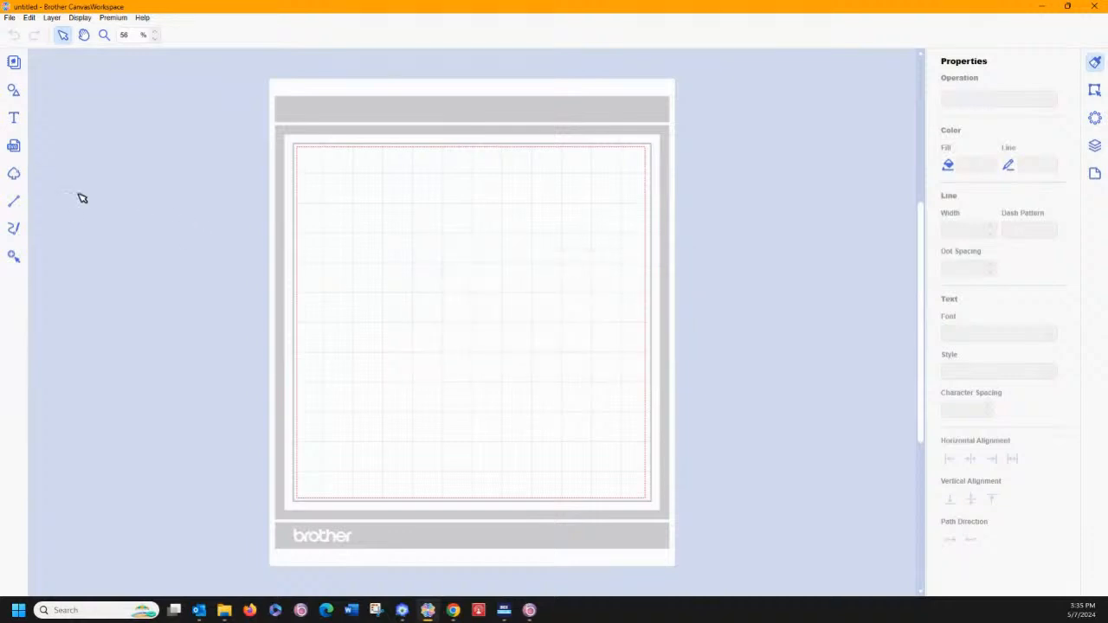
Start another file import and browse to the personal Facebook Live files folder on the Data (D:) drive.
{"action": "left_click", "coordinate": [15, 146]}
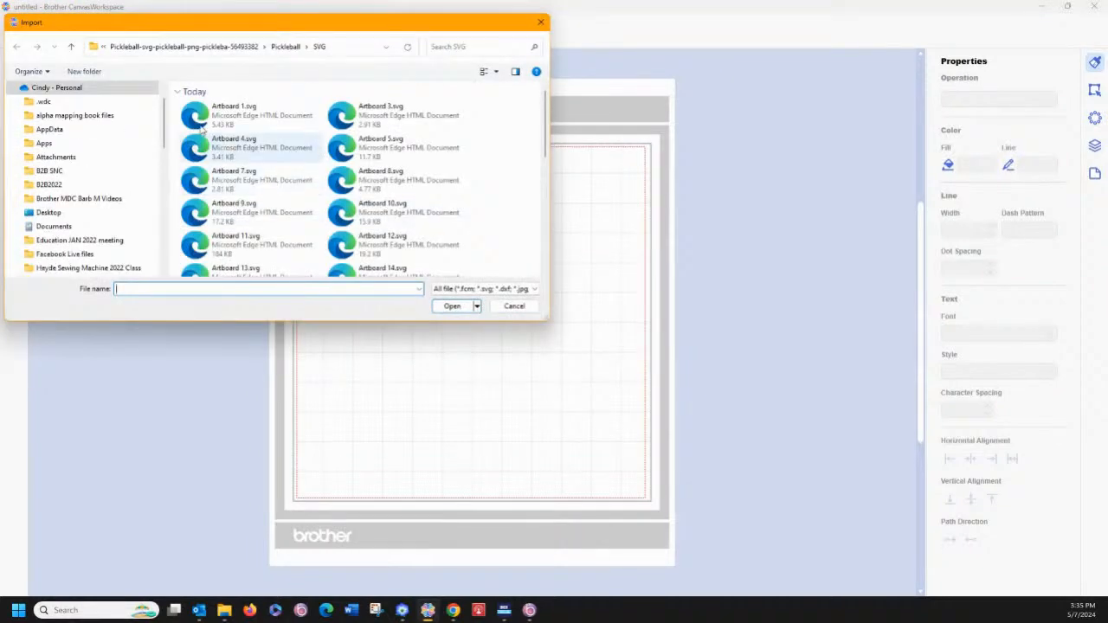
{"action": "scroll", "coordinate": [116, 220], "scroll_direction": "down", "scroll_amount": 3}
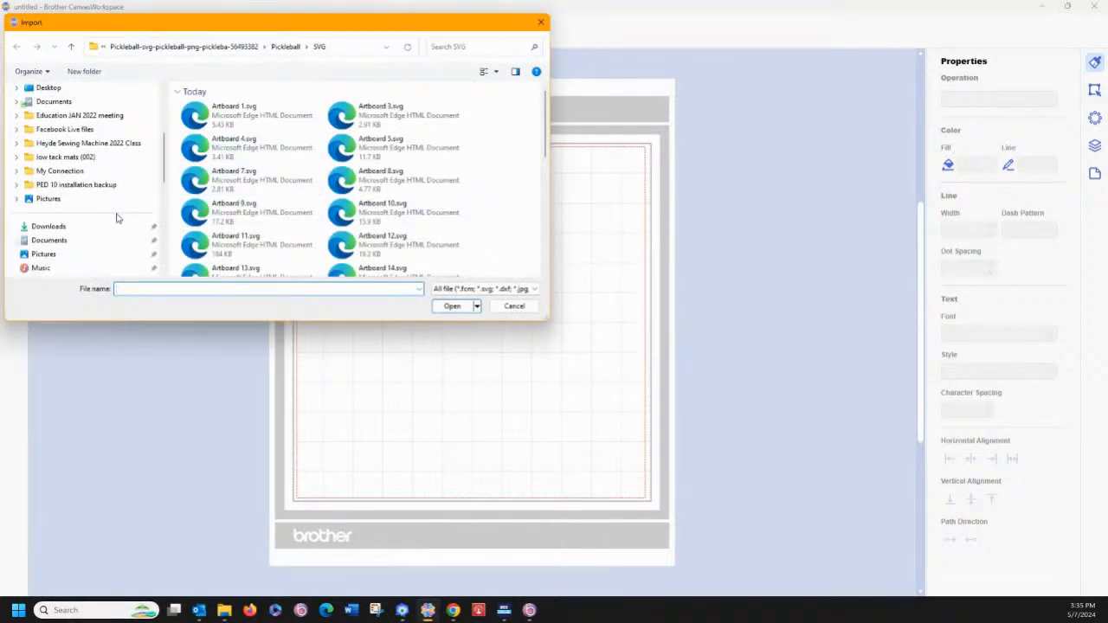
{"action": "left_click", "coordinate": [114, 132]}
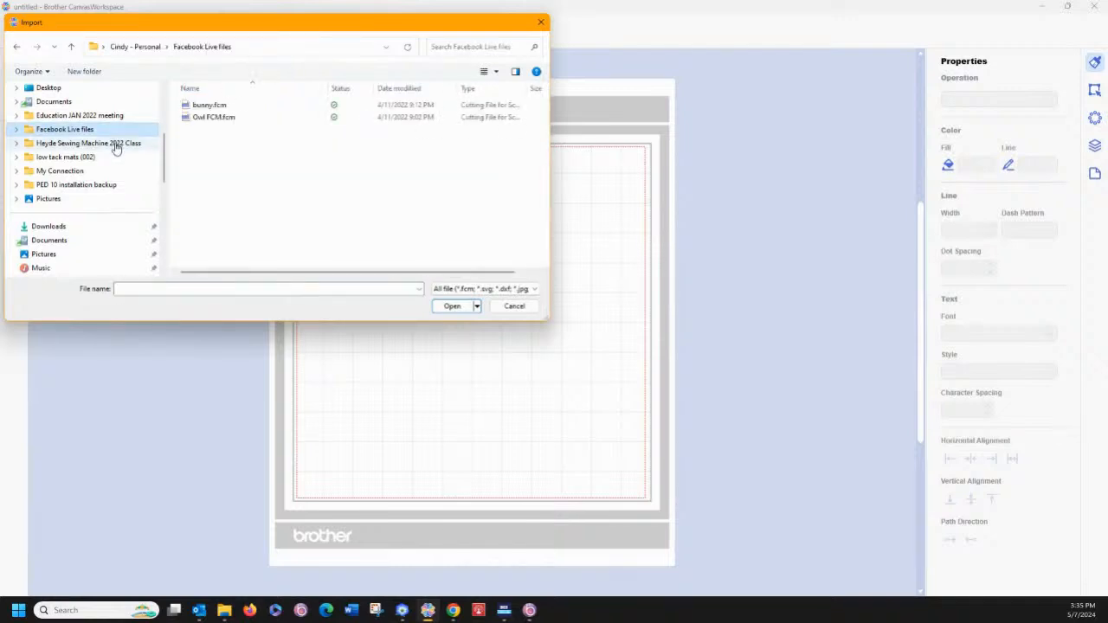
{"action": "scroll", "coordinate": [115, 143], "scroll_direction": "down", "scroll_amount": 8}
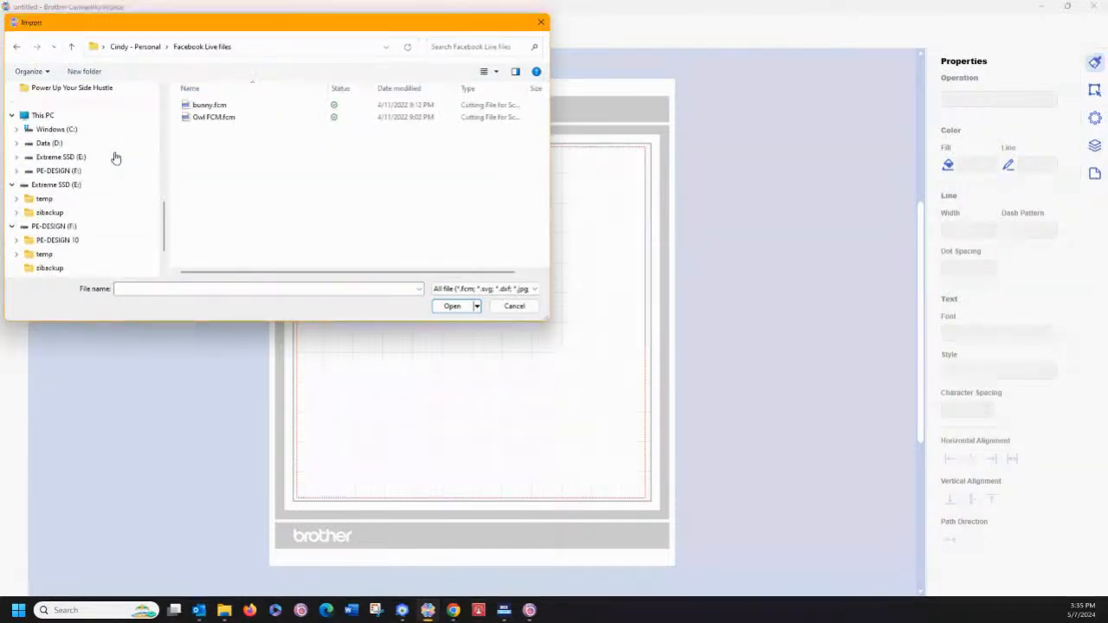
{"action": "left_click", "coordinate": [93, 142]}
{"action": "scroll", "coordinate": [242, 186], "scroll_direction": "down", "scroll_amount": 8}
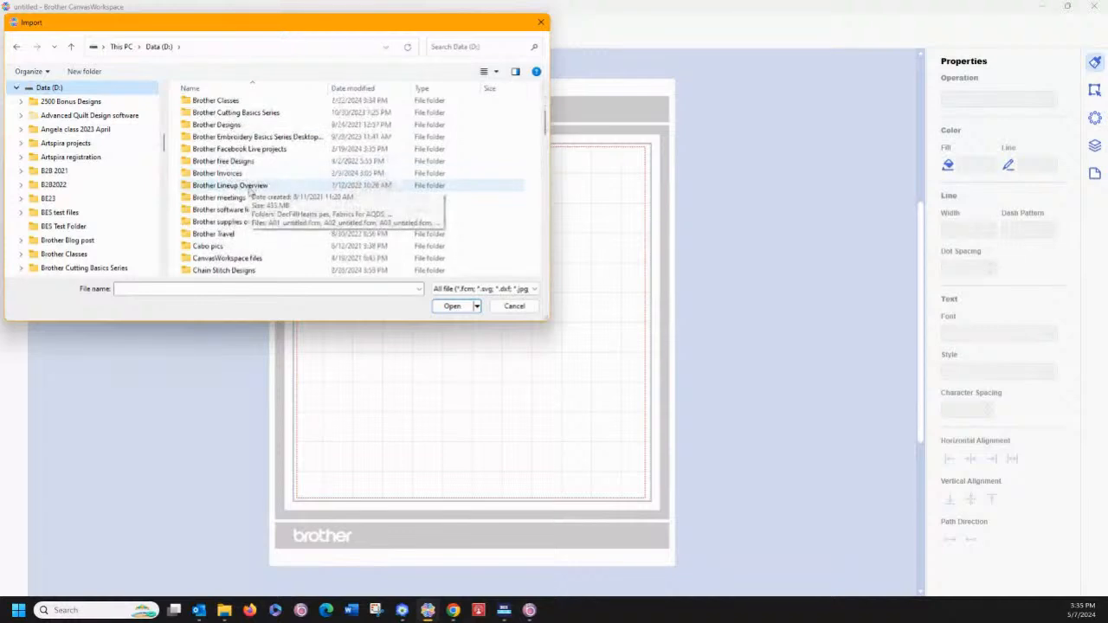
{"action": "scroll", "coordinate": [248, 199], "scroll_direction": "down", "scroll_amount": 2}
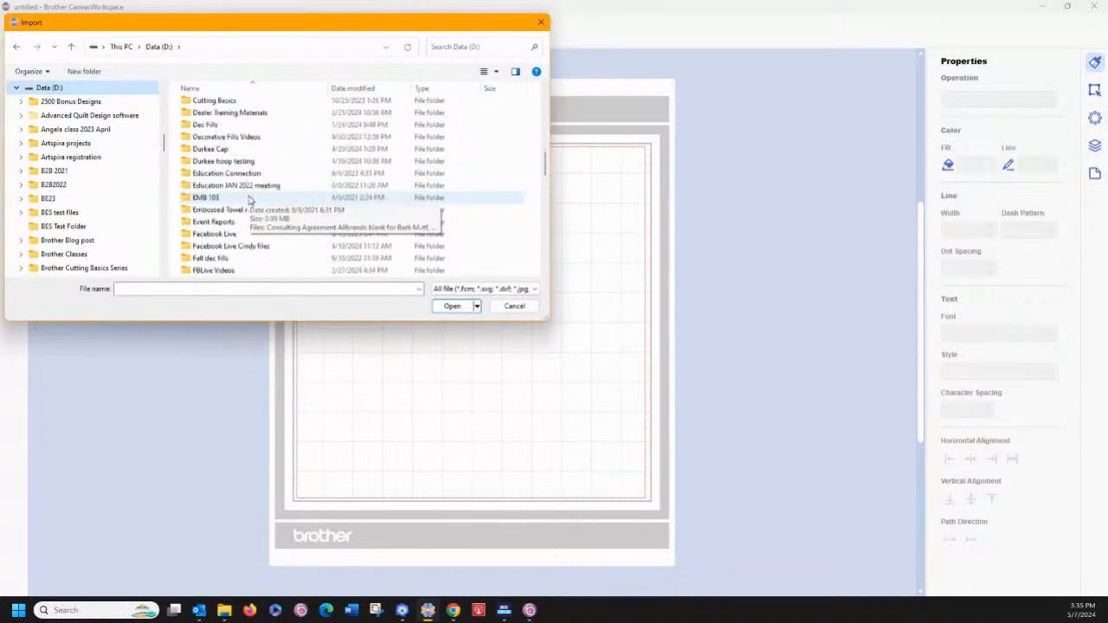
{"action": "double_click", "coordinate": [255, 211]}
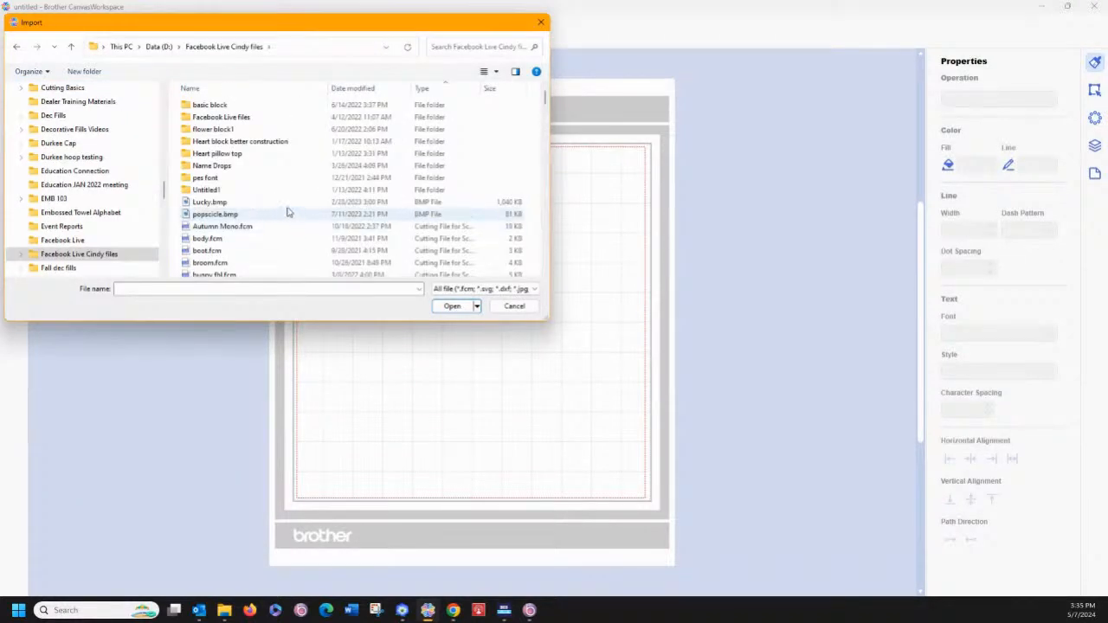
Find rabbit.svg among the folder's SVG files and import it onto the mat.
{"action": "scroll", "coordinate": [269, 208], "scroll_direction": "down", "scroll_amount": 4}
{"action": "scroll", "coordinate": [273, 205], "scroll_direction": "down", "scroll_amount": 10}
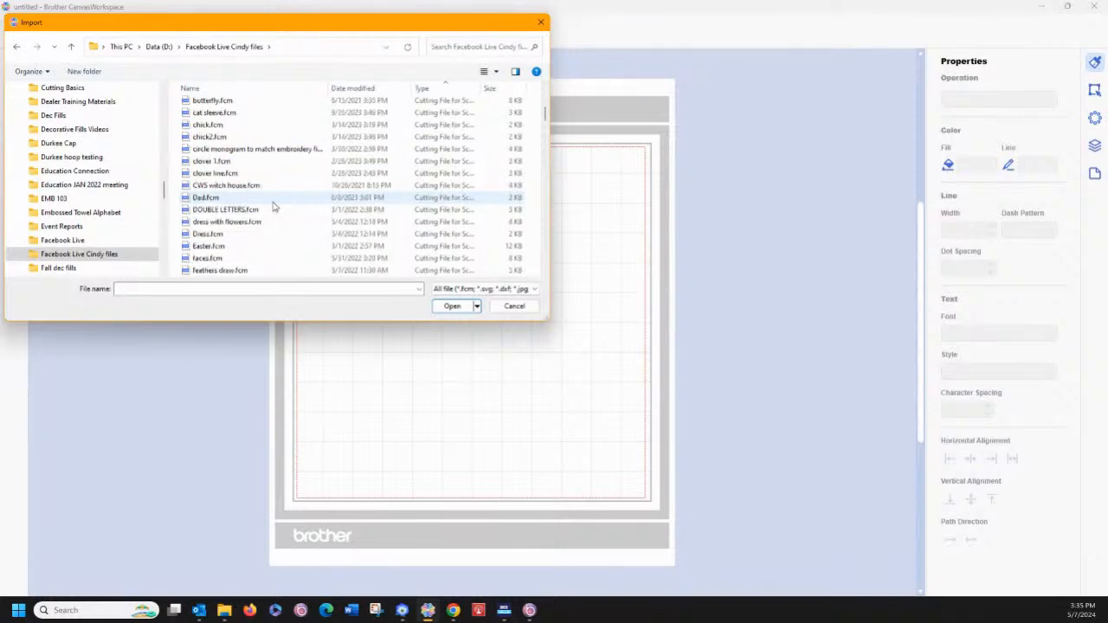
{"action": "scroll", "coordinate": [273, 205], "scroll_direction": "down", "scroll_amount": 9}
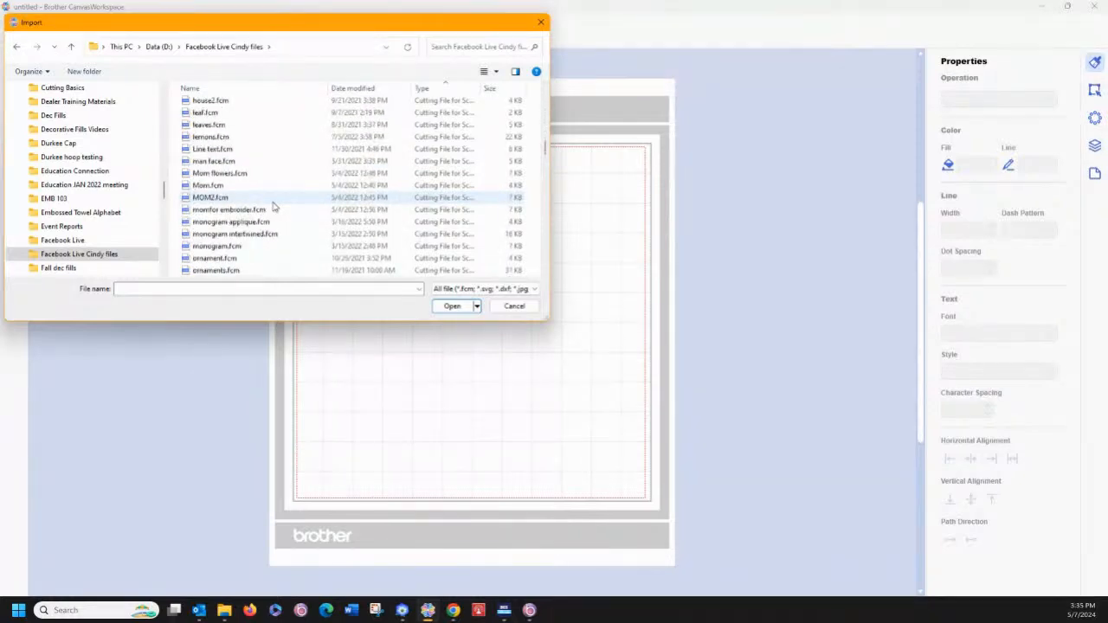
{"action": "scroll", "coordinate": [272, 206], "scroll_direction": "down", "scroll_amount": 6}
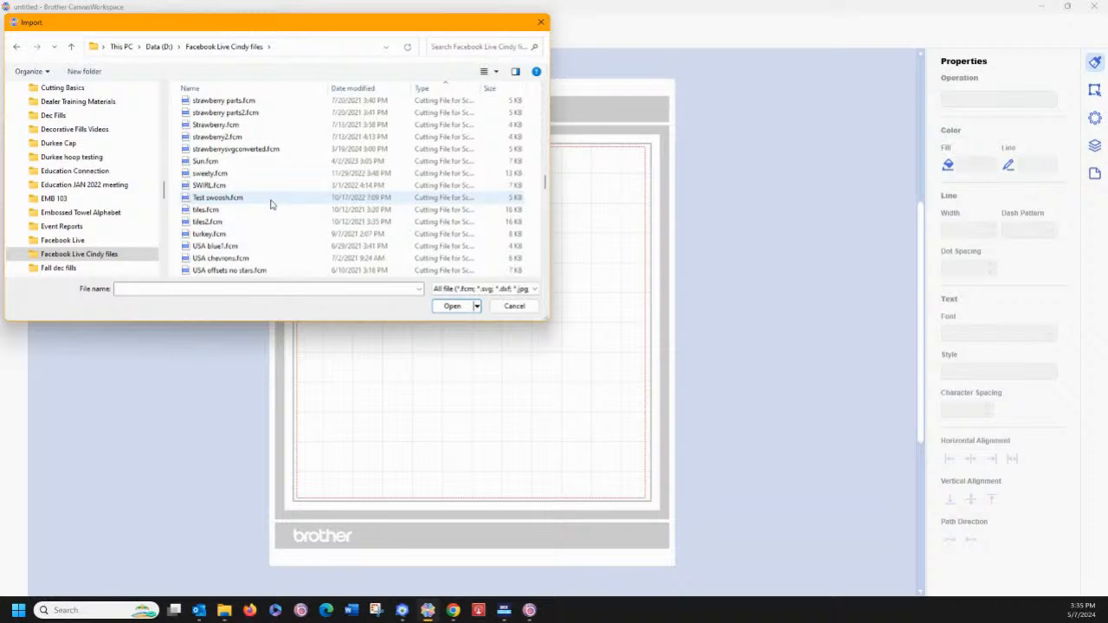
{"action": "scroll", "coordinate": [271, 204], "scroll_direction": "down", "scroll_amount": 6}
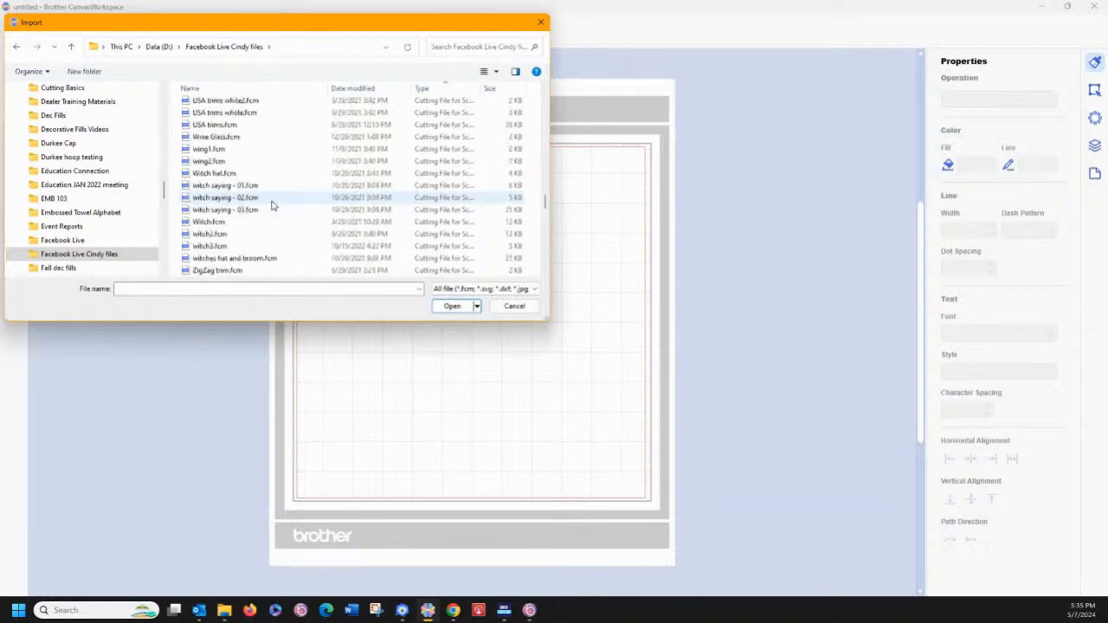
{"action": "scroll", "coordinate": [271, 204], "scroll_direction": "down", "scroll_amount": 9}
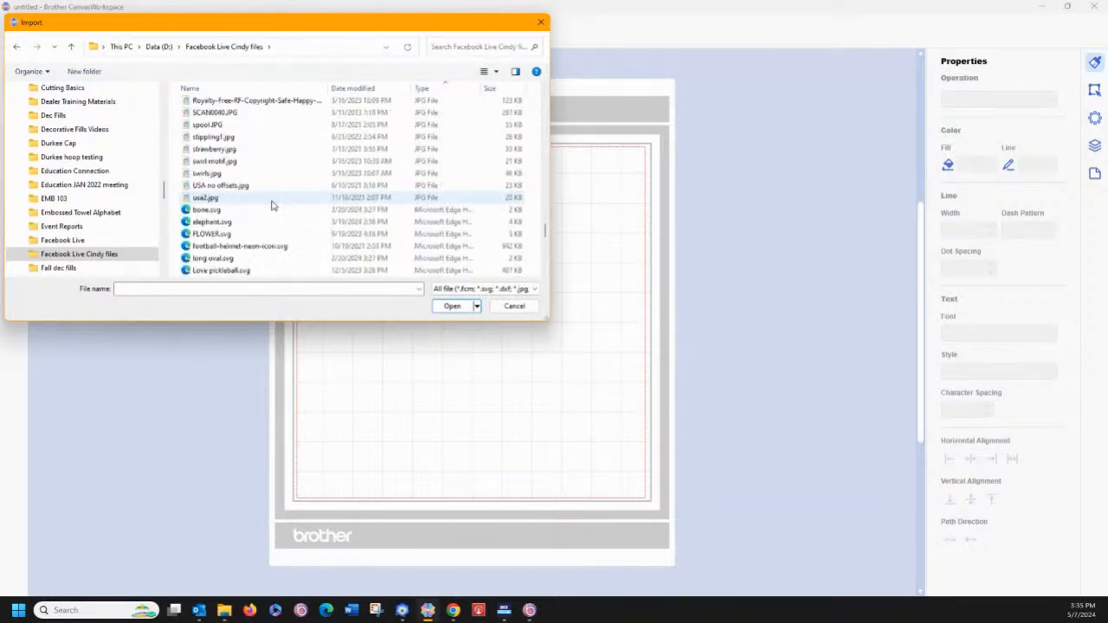
{"action": "scroll", "coordinate": [271, 204], "scroll_direction": "down", "scroll_amount": 3}
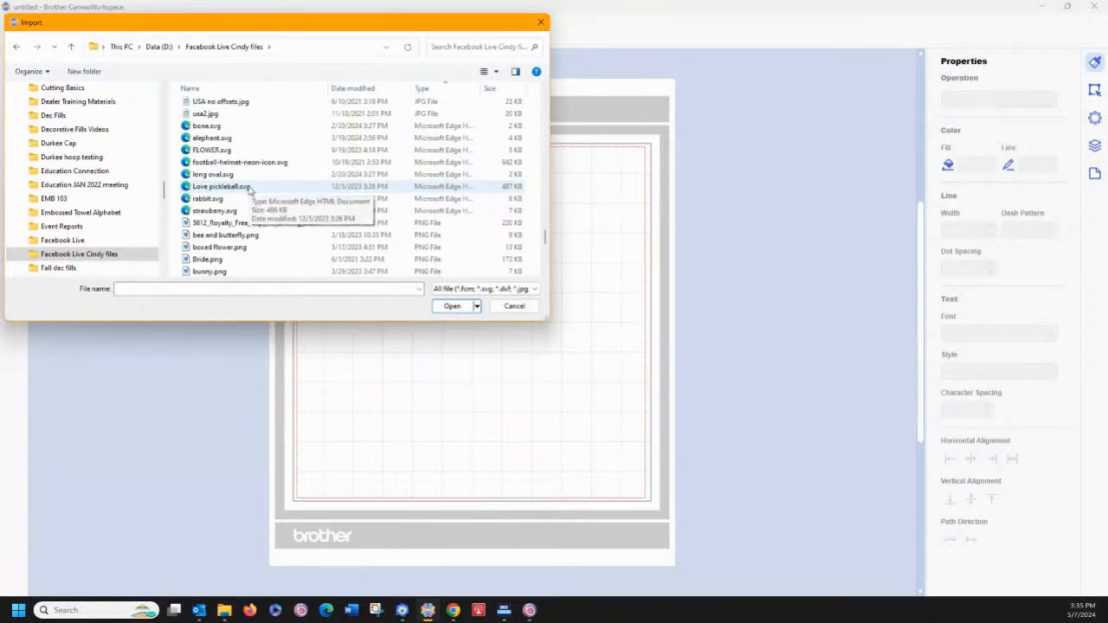
{"action": "left_click", "coordinate": [207, 199]}
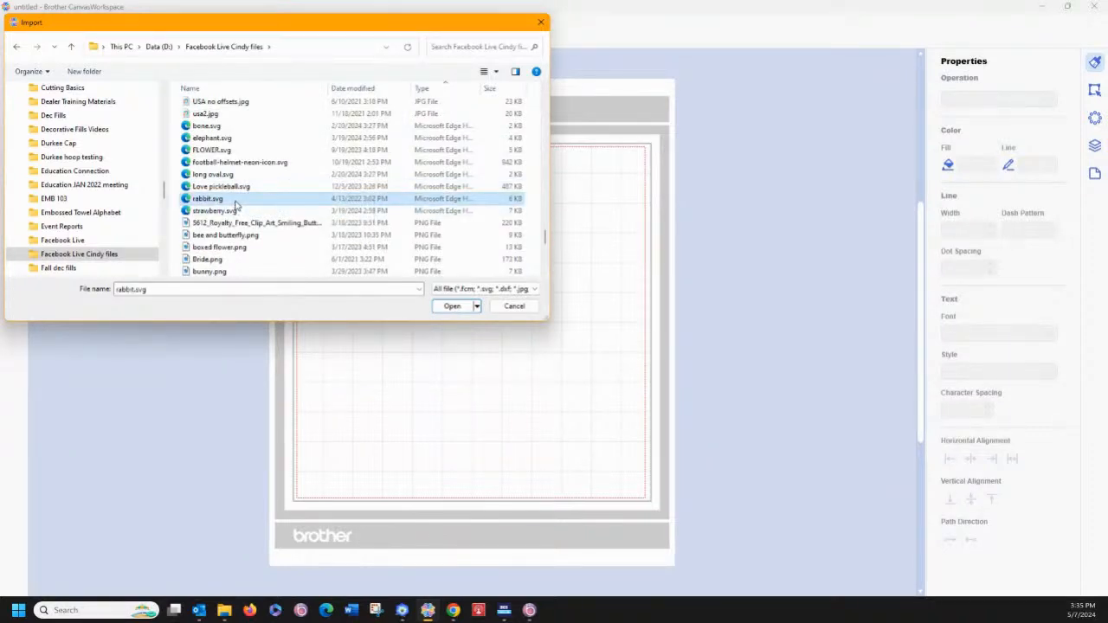
{"action": "double_click", "coordinate": [236, 203]}
Select all parts of the rabbit design and move them together toward the middle of the mat.
{"action": "left_click_drag", "start_coordinate": [296, 147], "coordinate": [477, 351]}
{"action": "left_click_drag", "start_coordinate": [415, 265], "coordinate": [452, 303]}
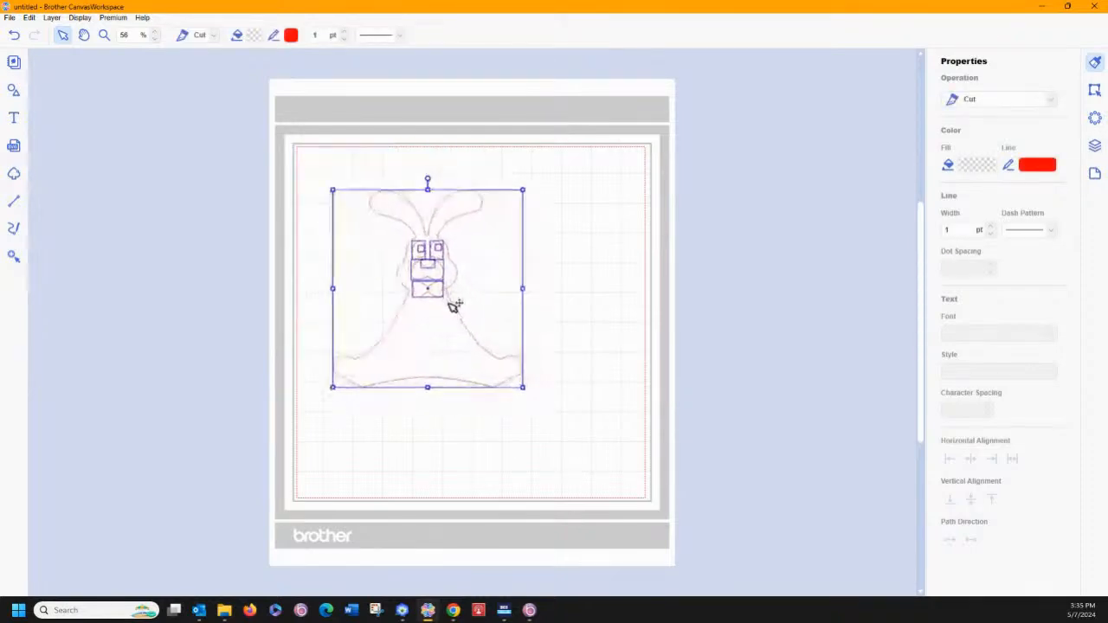
{"action": "left_click", "coordinate": [538, 299]}
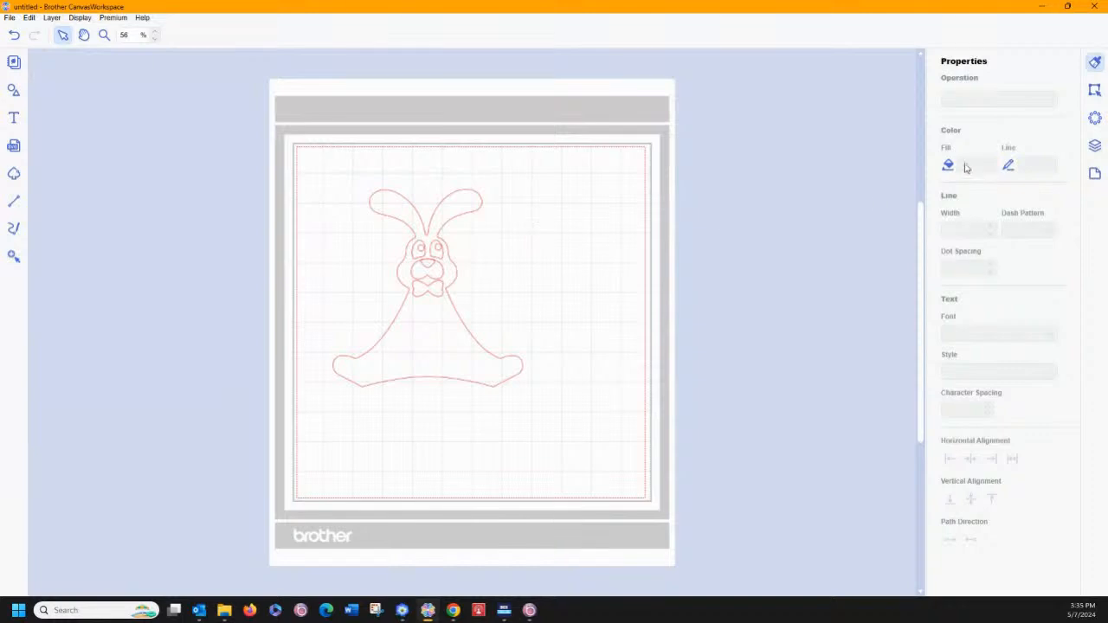
List the rabbit's layers and move its eyes, muzzle, bow tie, nose and pupils off the body as separate pieces beside it.
{"action": "left_click", "coordinate": [1095, 146]}
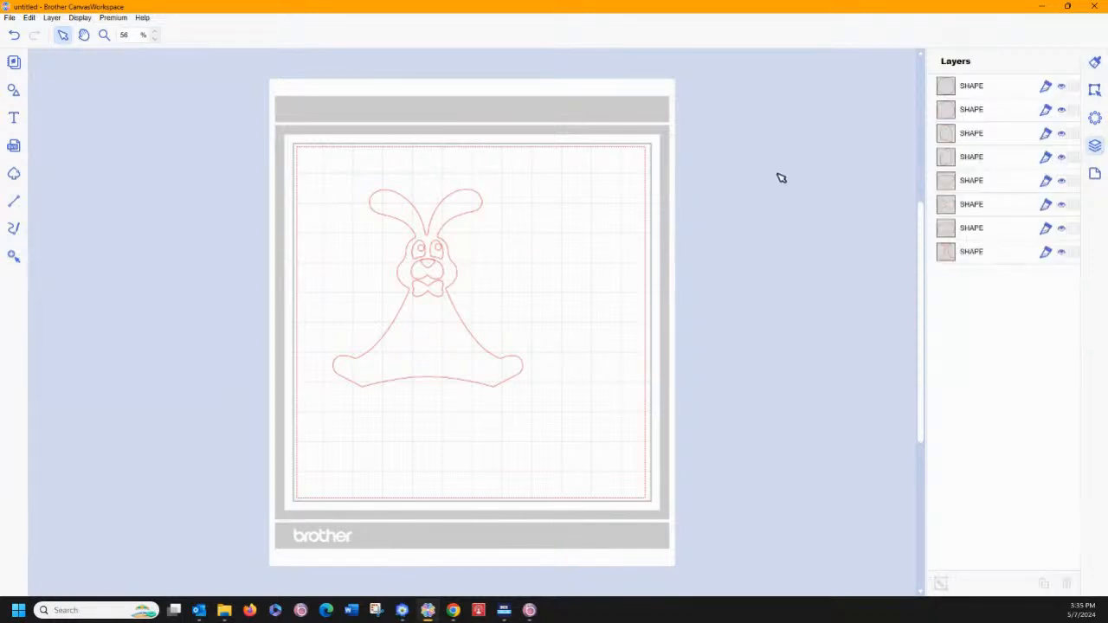
{"action": "left_click_drag", "start_coordinate": [428, 251], "coordinate": [536, 248]}
{"action": "left_click_drag", "start_coordinate": [445, 256], "coordinate": [576, 257]}
{"action": "left_click", "coordinate": [445, 271]}
{"action": "left_click_drag", "start_coordinate": [445, 272], "coordinate": [585, 295]}
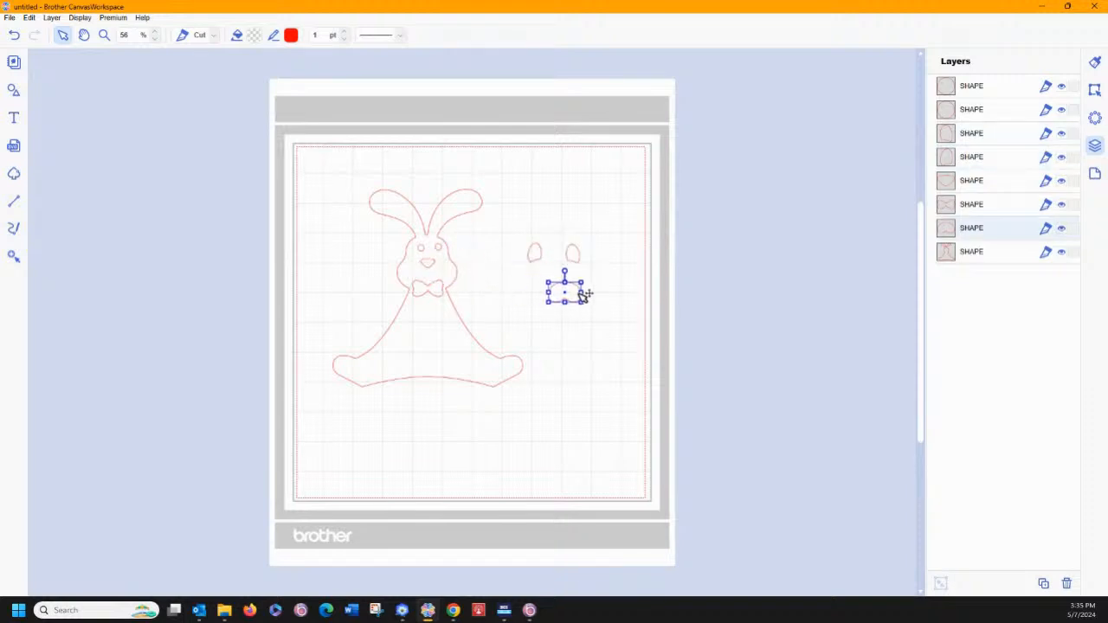
{"action": "left_click_drag", "start_coordinate": [439, 290], "coordinate": [581, 336]}
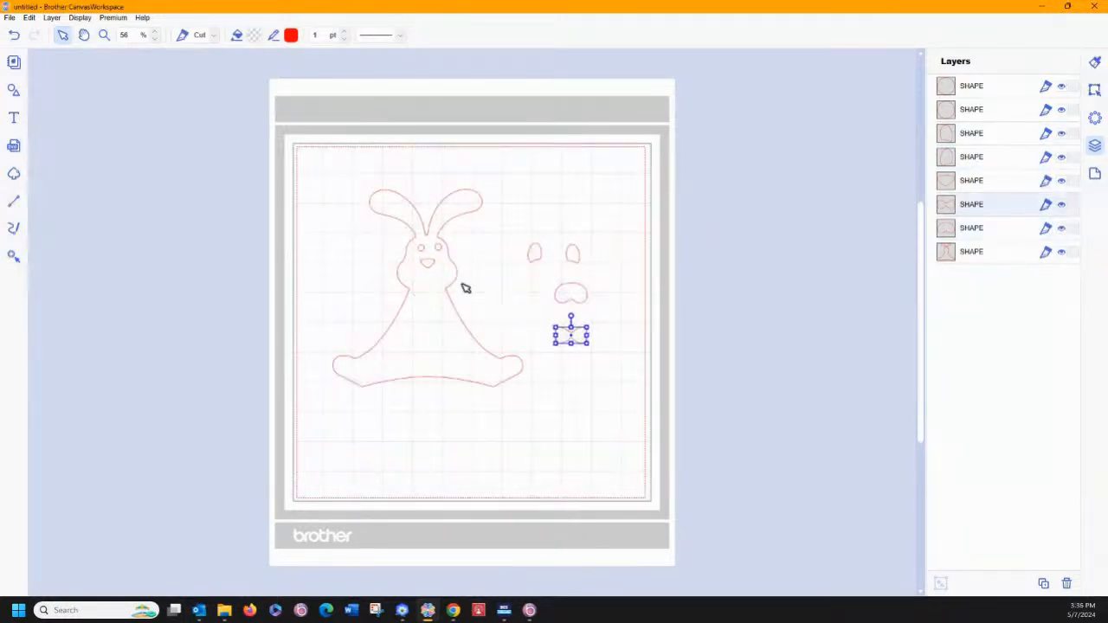
{"action": "left_click_drag", "start_coordinate": [431, 260], "coordinate": [556, 215]}
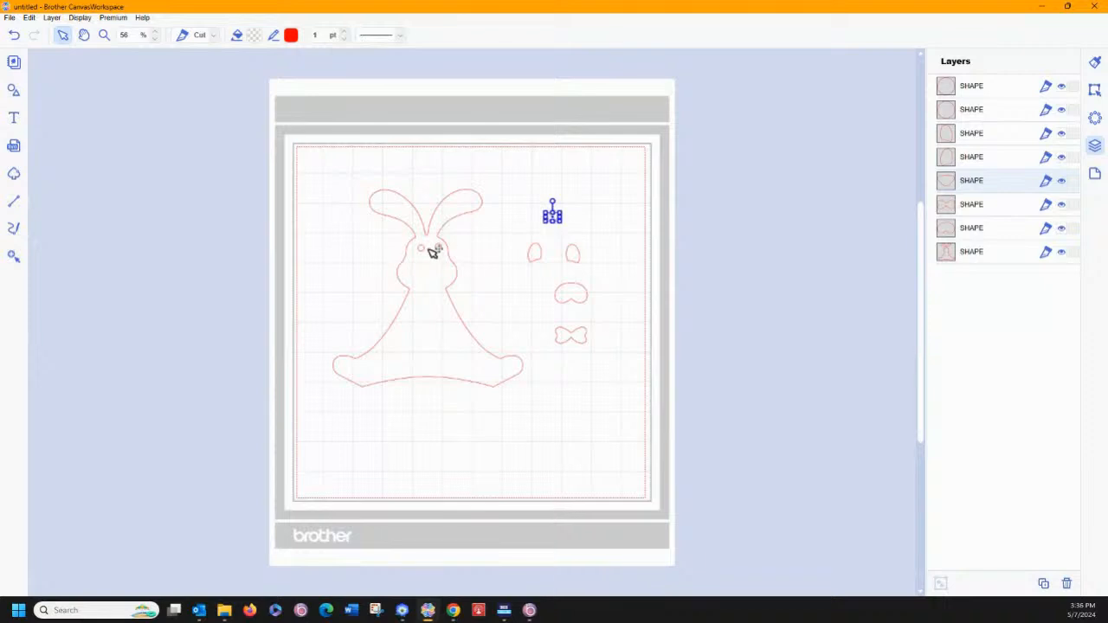
{"action": "left_click_drag", "start_coordinate": [429, 251], "coordinate": [518, 205]}
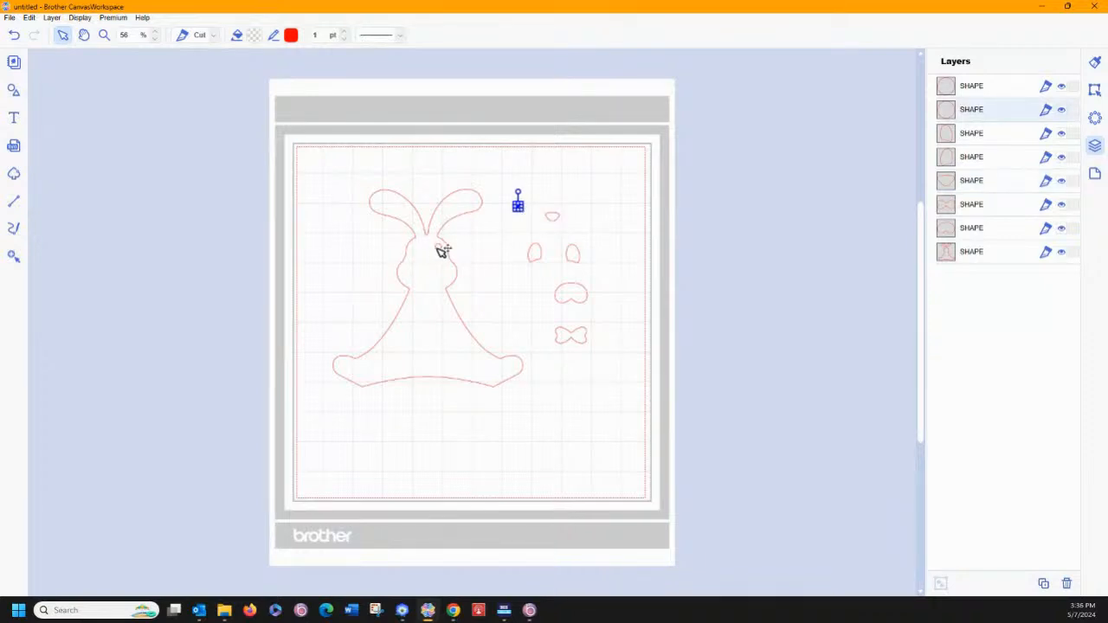
{"action": "left_click_drag", "start_coordinate": [442, 251], "coordinate": [506, 239]}
{"action": "left_click", "coordinate": [577, 417]}
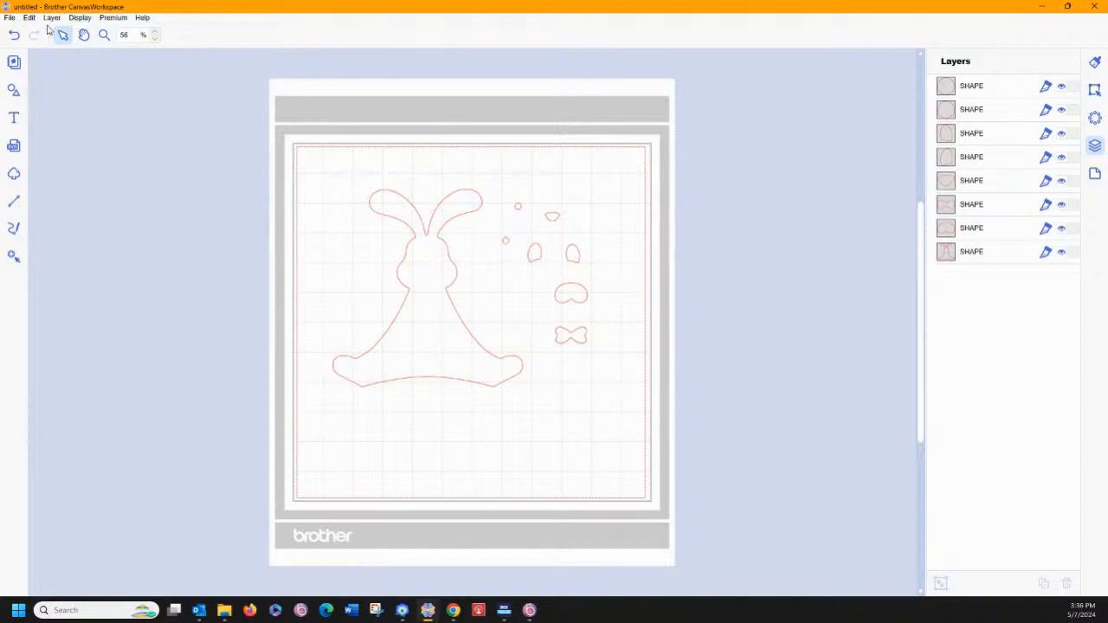
{"action": "left_click", "coordinate": [9, 17]}
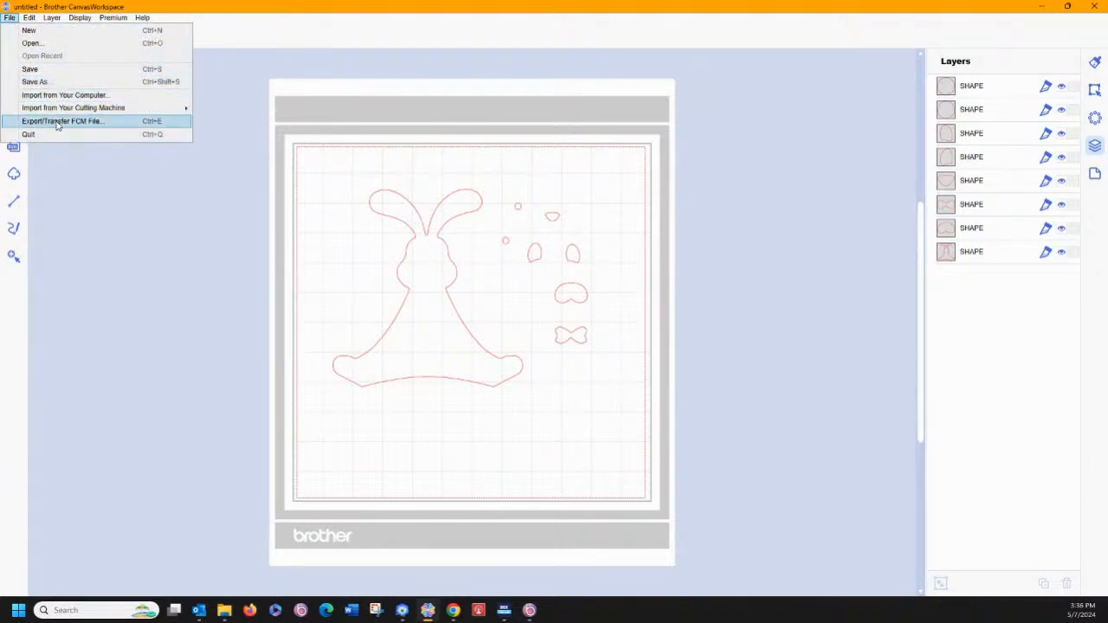
{"action": "left_click", "coordinate": [191, 322]}
Switch to Layout & Editing, start a vector image import and browse to the personal Facebook Live files folder on Data (D:).
{"action": "left_click", "coordinate": [402, 610]}
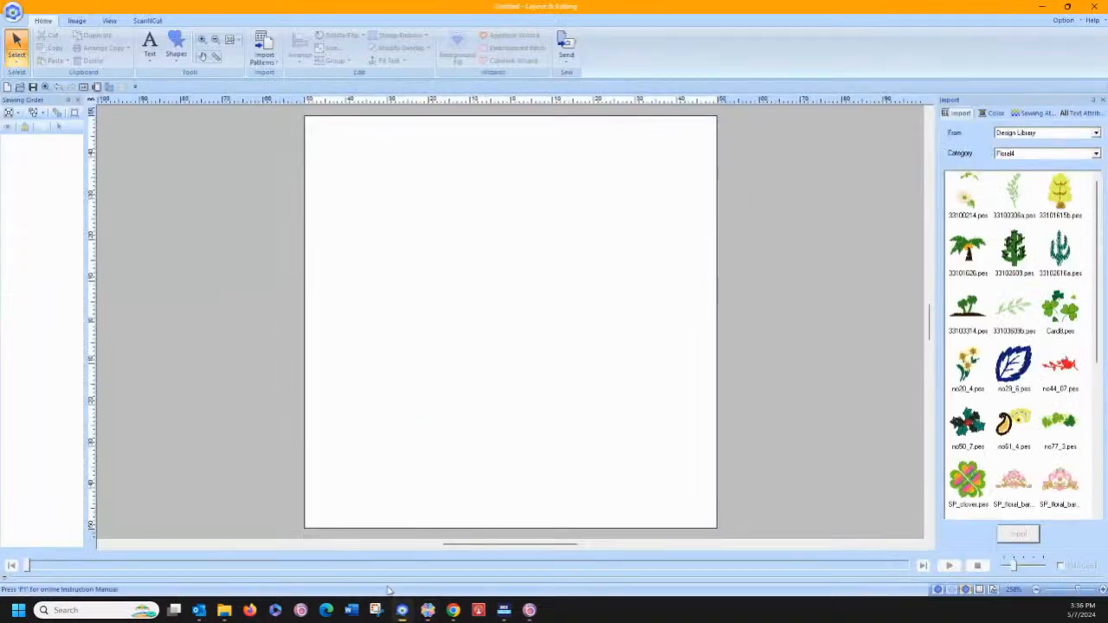
{"action": "left_click", "coordinate": [272, 67]}
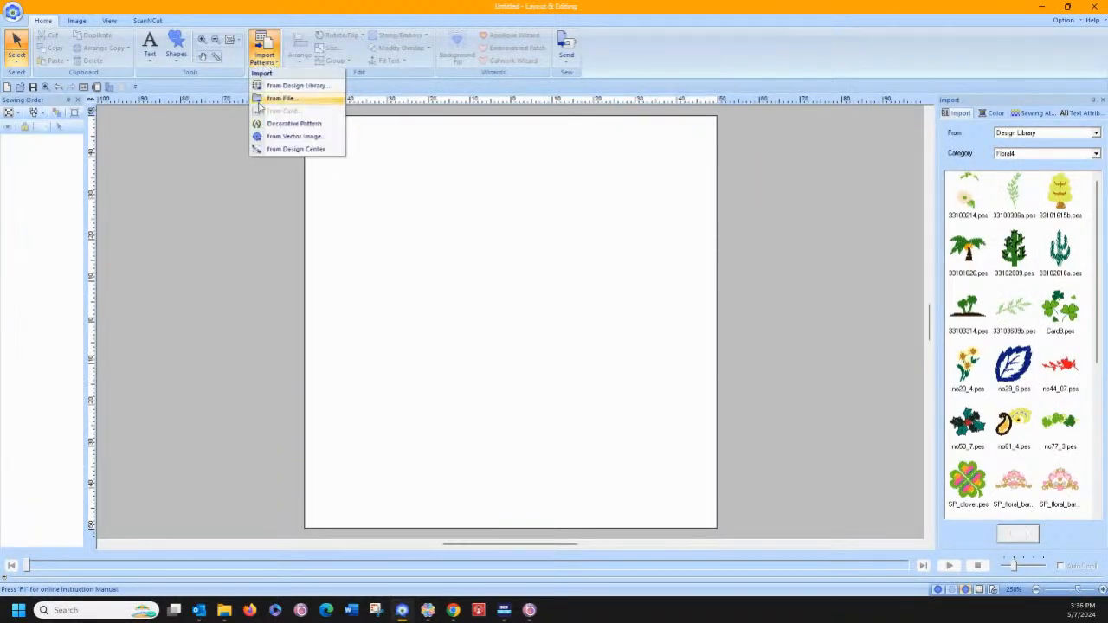
{"action": "left_click", "coordinate": [265, 138]}
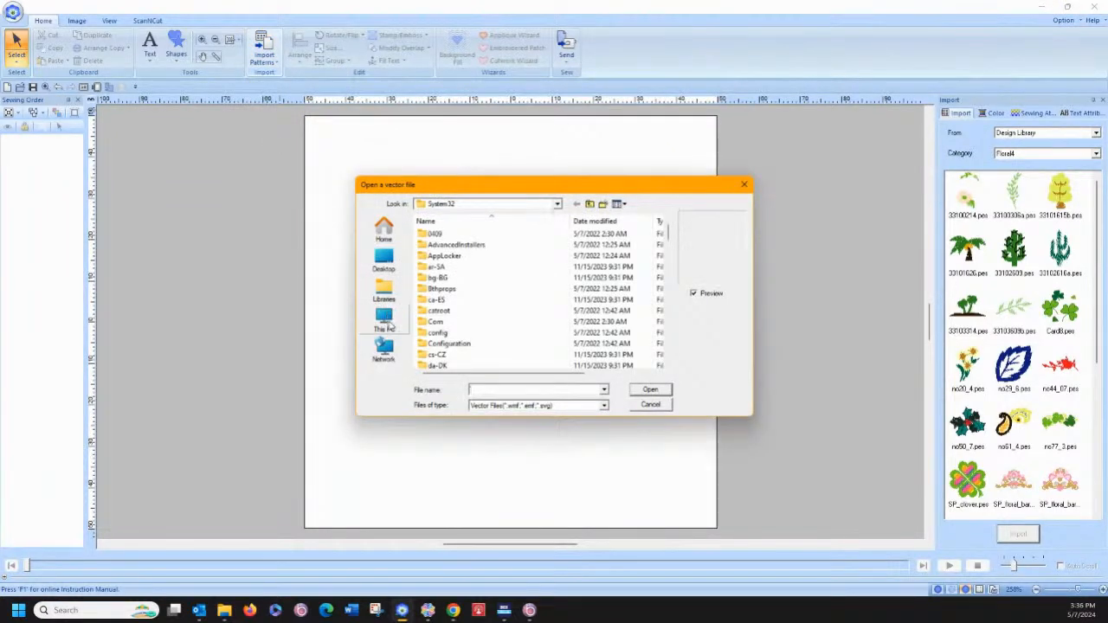
{"action": "left_click", "coordinate": [389, 325]}
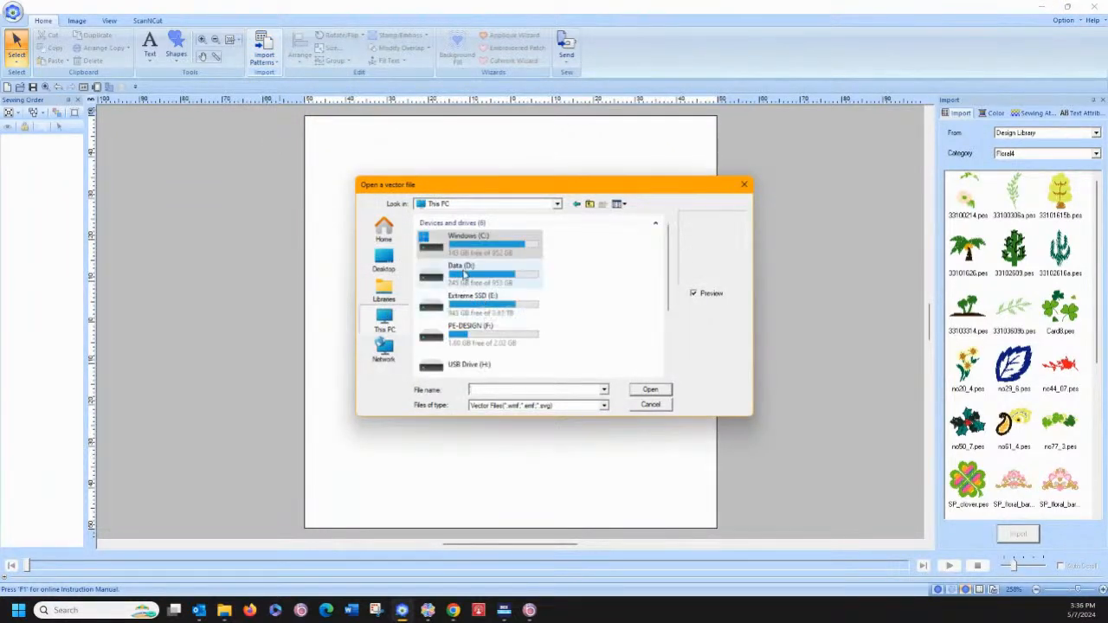
{"action": "double_click", "coordinate": [465, 274]}
{"action": "scroll", "coordinate": [465, 274], "scroll_direction": "down", "scroll_amount": 5}
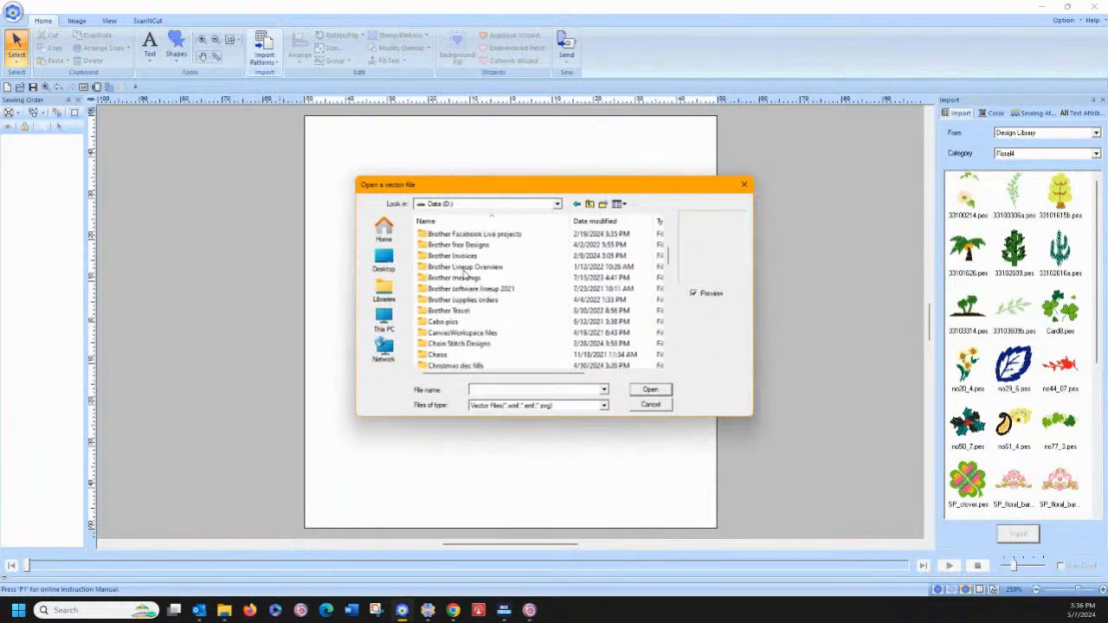
{"action": "scroll", "coordinate": [465, 275], "scroll_direction": "down", "scroll_amount": 12}
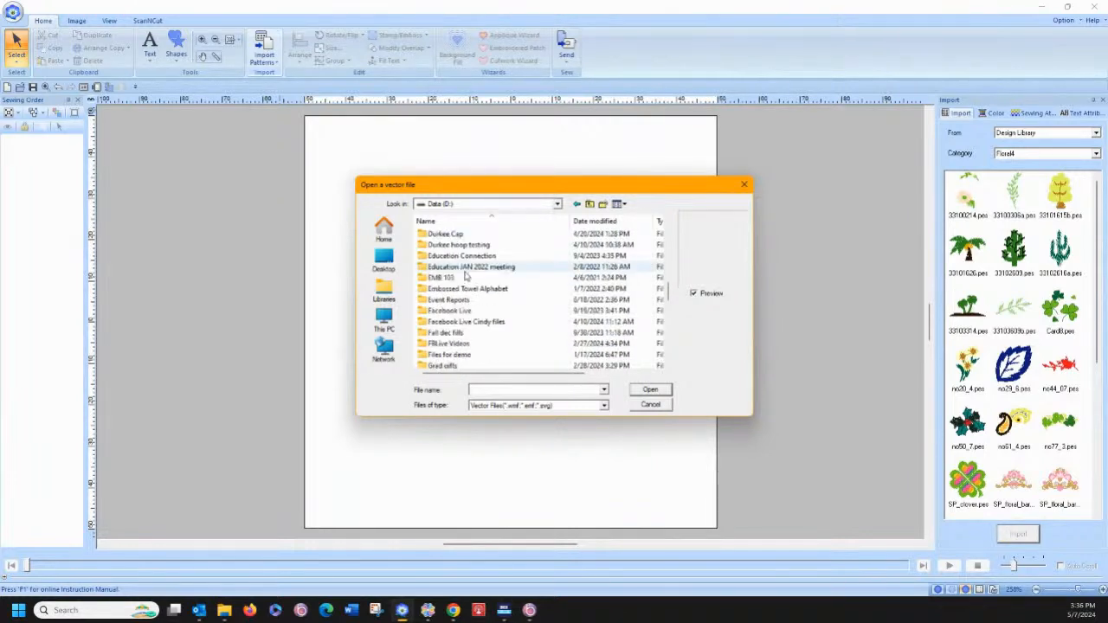
{"action": "double_click", "coordinate": [465, 321]}
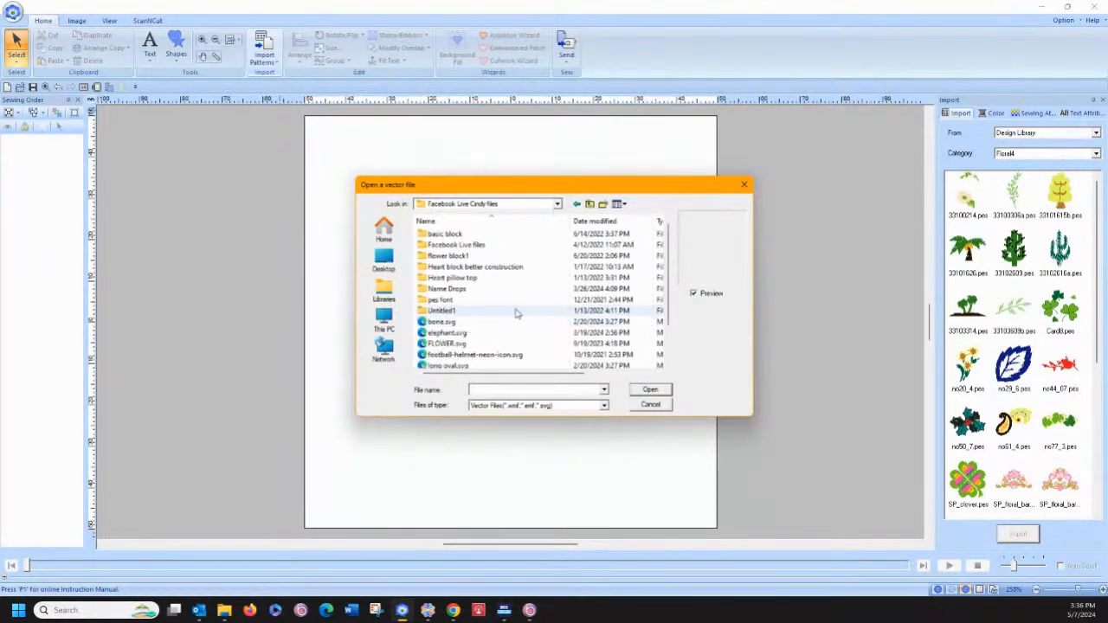
Import rabbit.svg as a vector image and ungroup it into separate outlines.
{"action": "scroll", "coordinate": [515, 313], "scroll_direction": "down", "scroll_amount": 2}
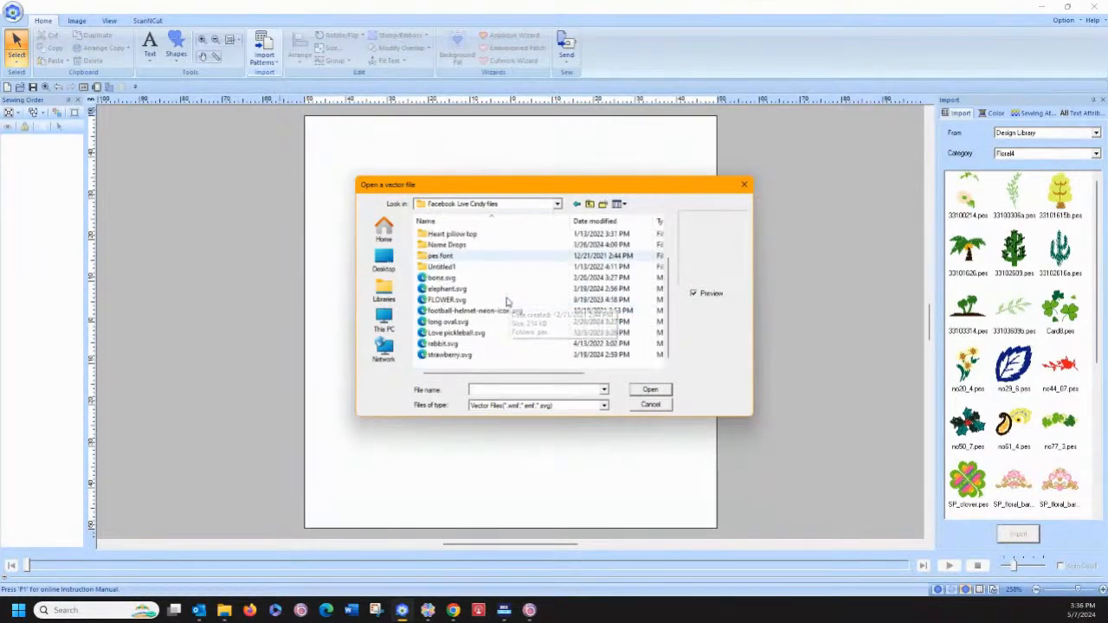
{"action": "left_click", "coordinate": [440, 344]}
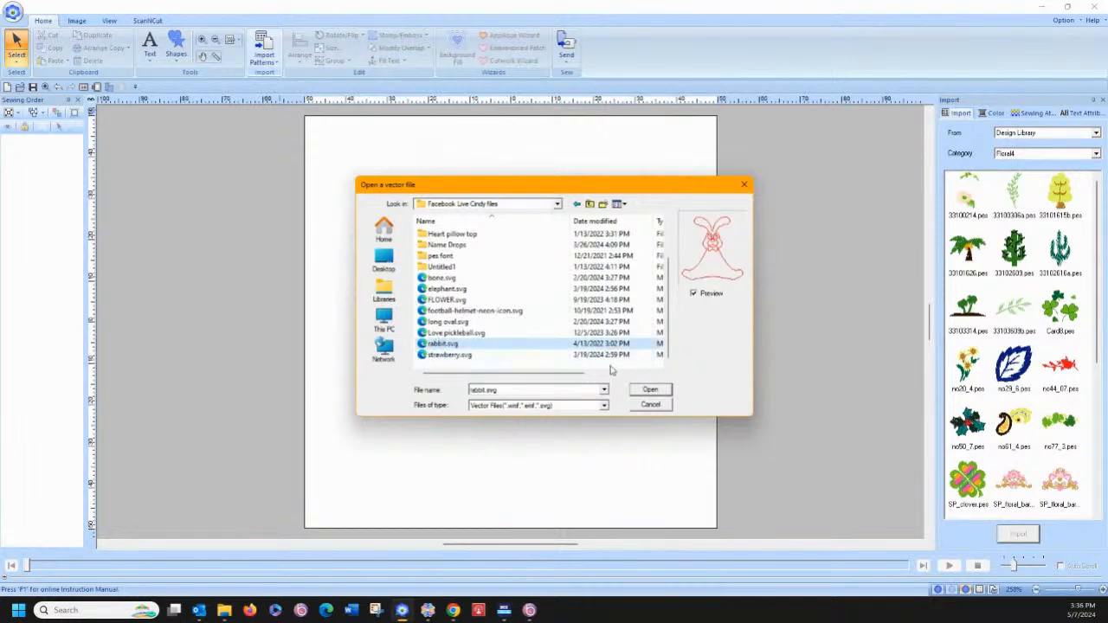
{"action": "left_click", "coordinate": [650, 389]}
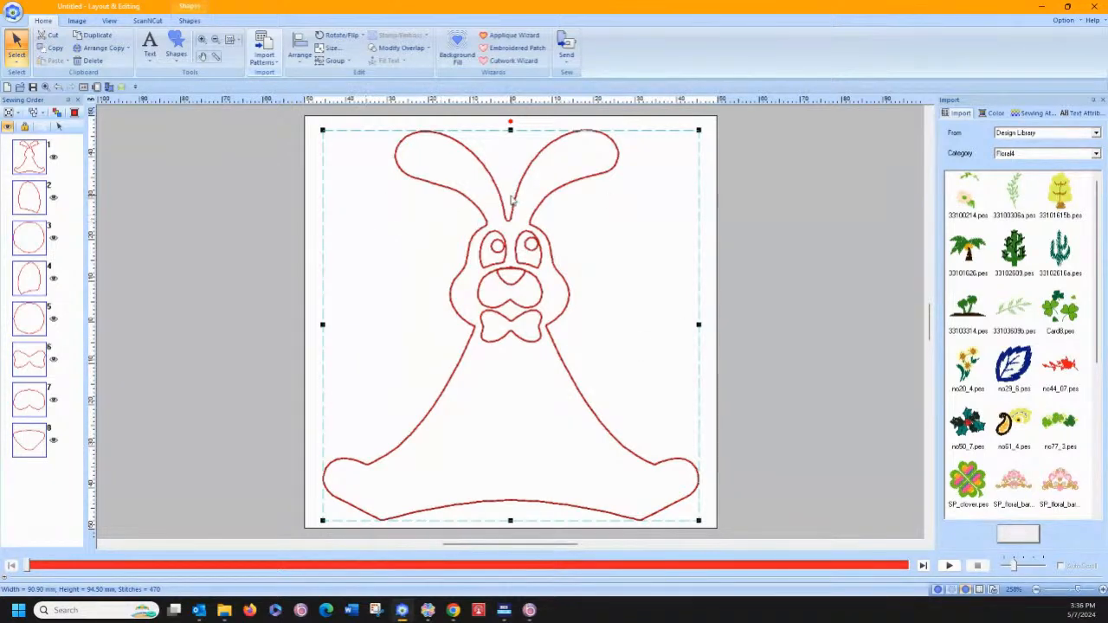
{"action": "right_click", "coordinate": [481, 215]}
{"action": "left_click", "coordinate": [510, 230]}
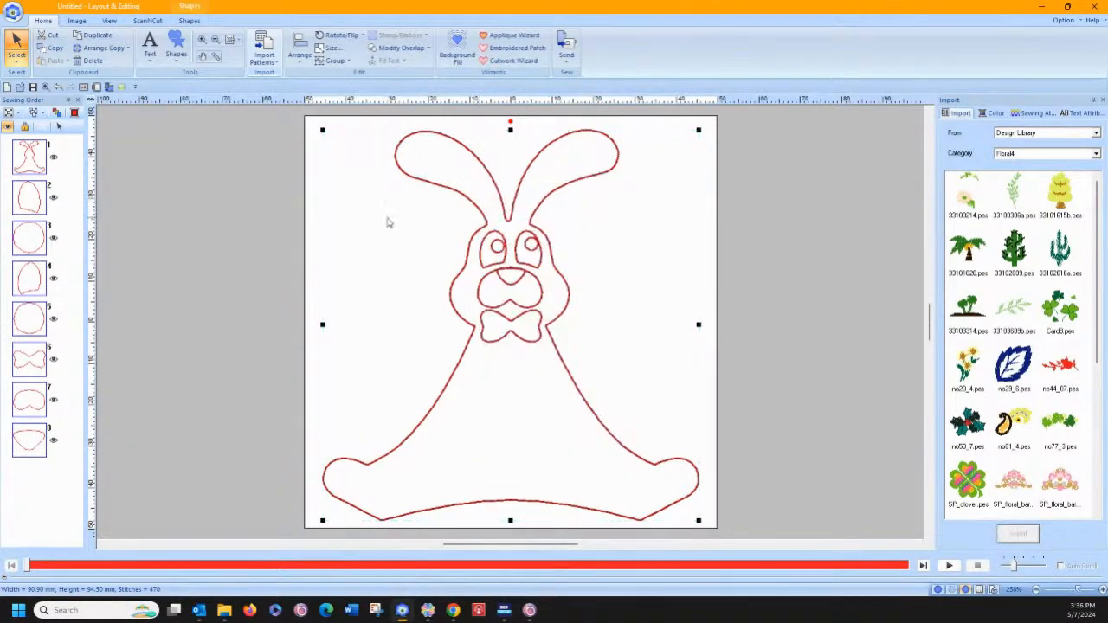
Convert the rabbit's body outline to an appliqué with Zigzag Stitch tack-down and a 4.0 mm wide covering stitch, replacing the original.
{"action": "left_click", "coordinate": [387, 217]}
{"action": "left_click", "coordinate": [424, 184]}
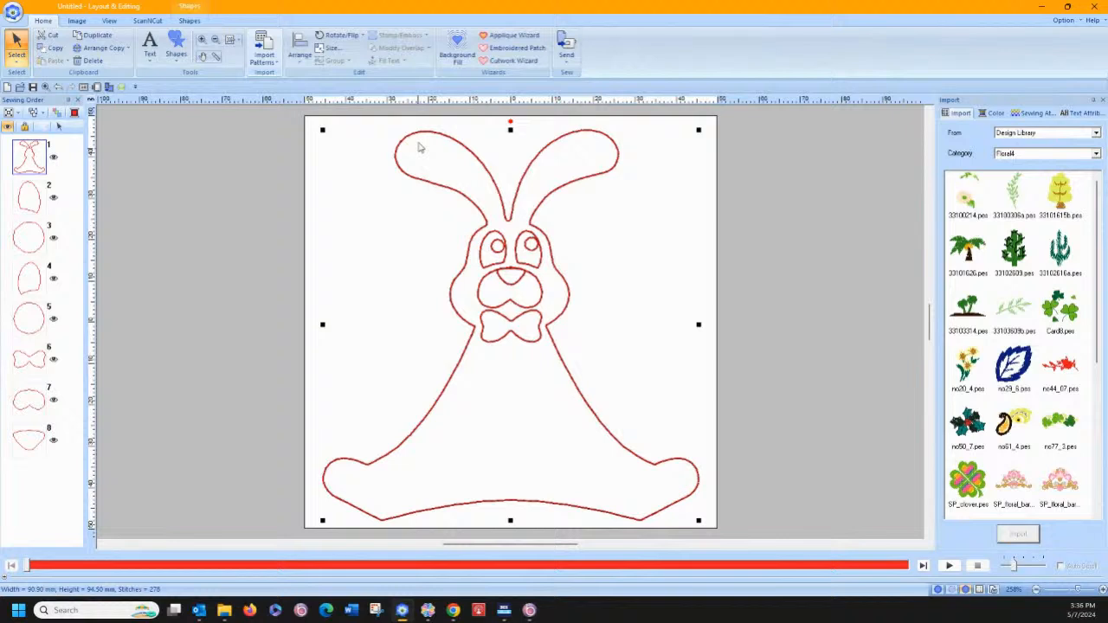
{"action": "left_click", "coordinate": [512, 35]}
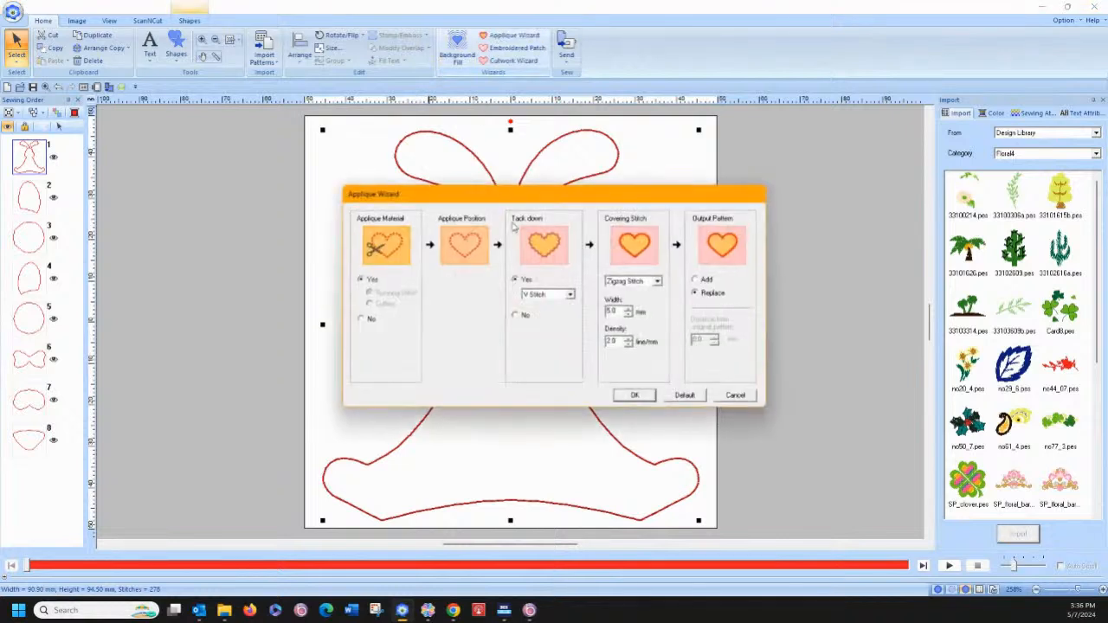
{"action": "left_click", "coordinate": [568, 295]}
{"action": "left_click", "coordinate": [563, 308]}
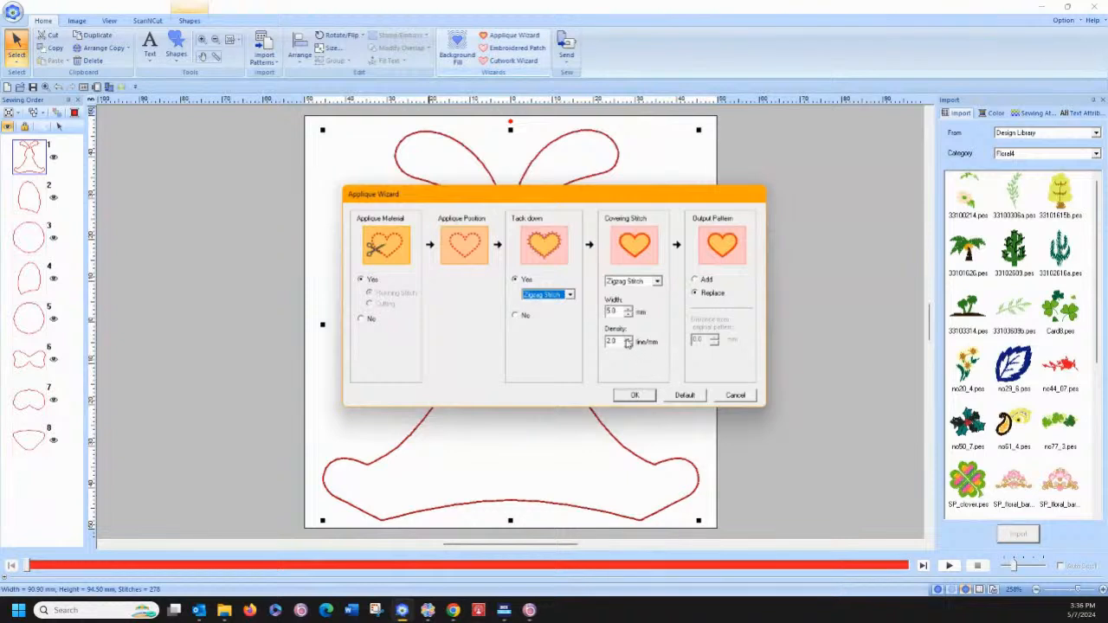
{"action": "left_click", "coordinate": [627, 312]}
{"action": "left_click", "coordinate": [635, 395]}
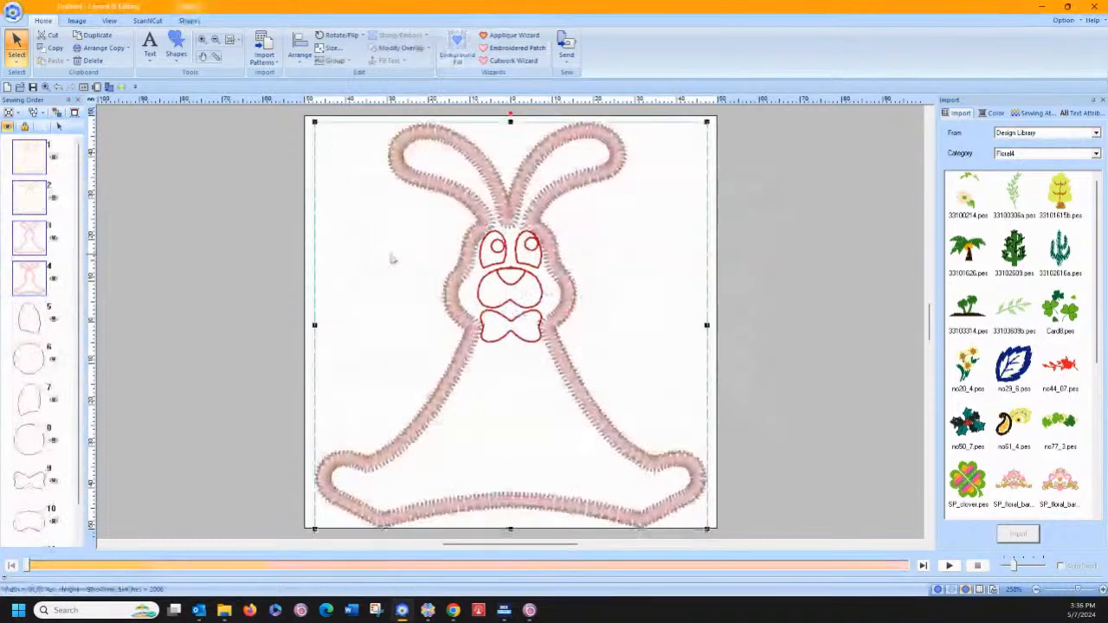
Turn the bow tie outline into an appliqué with Zigzag Stitch tack-down and a 4.0 mm zigzag covering stitch.
{"action": "left_click", "coordinate": [482, 265]}
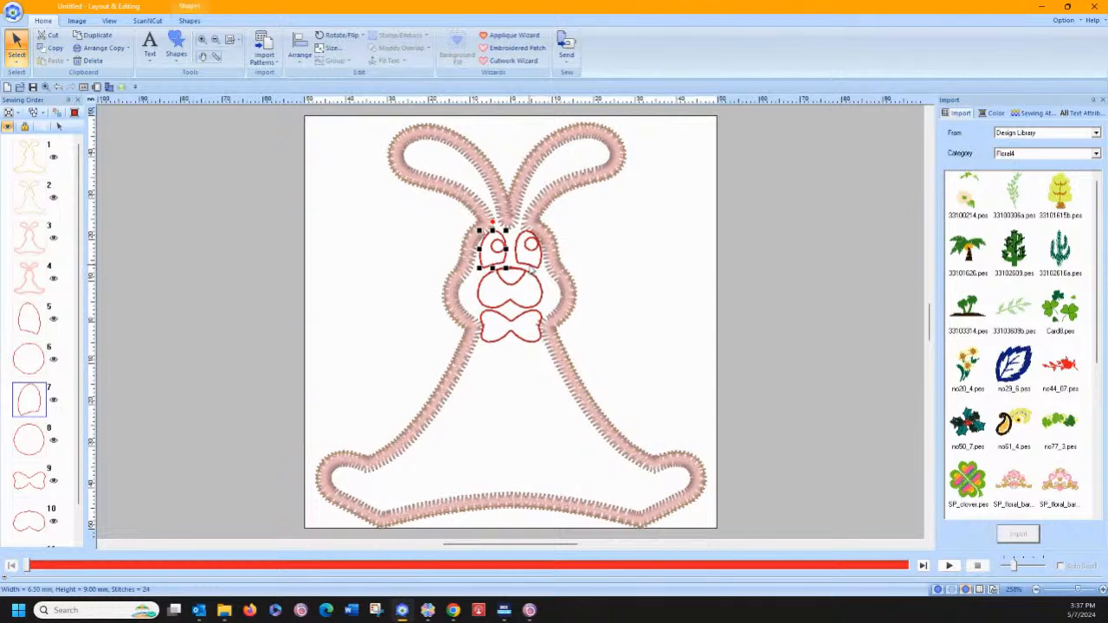
{"action": "left_click", "coordinate": [481, 289]}
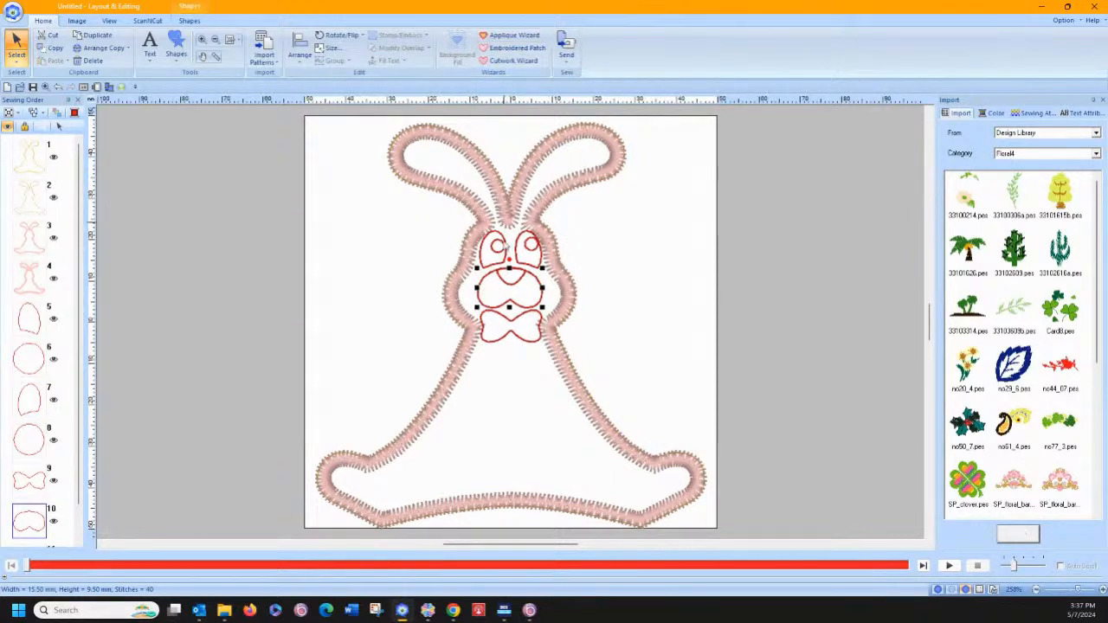
{"action": "left_click", "coordinate": [497, 317]}
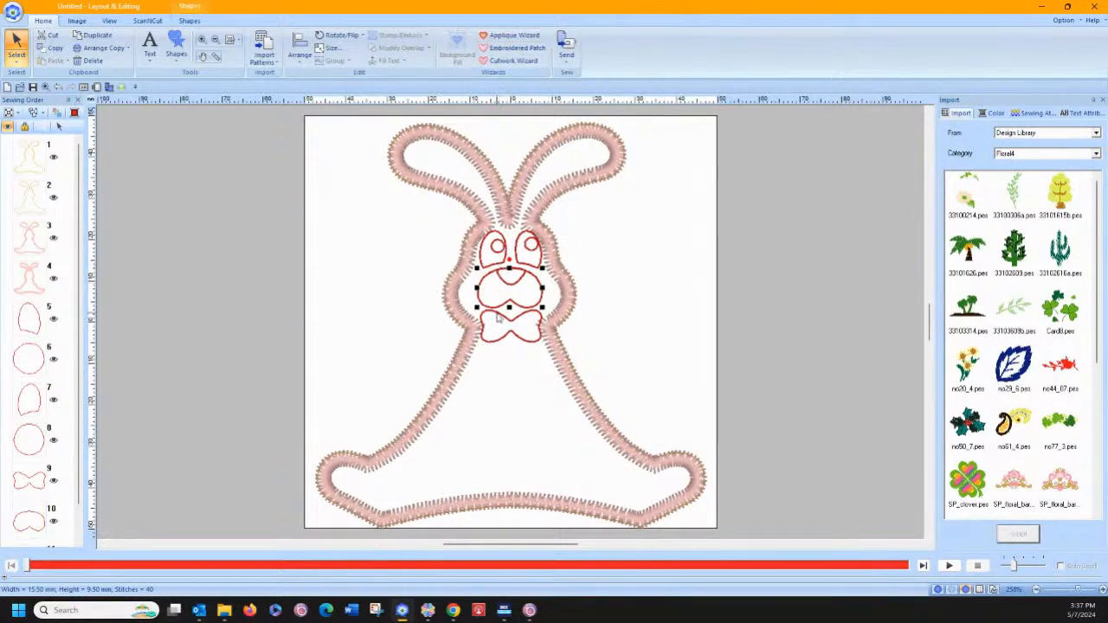
{"action": "left_click", "coordinate": [511, 35]}
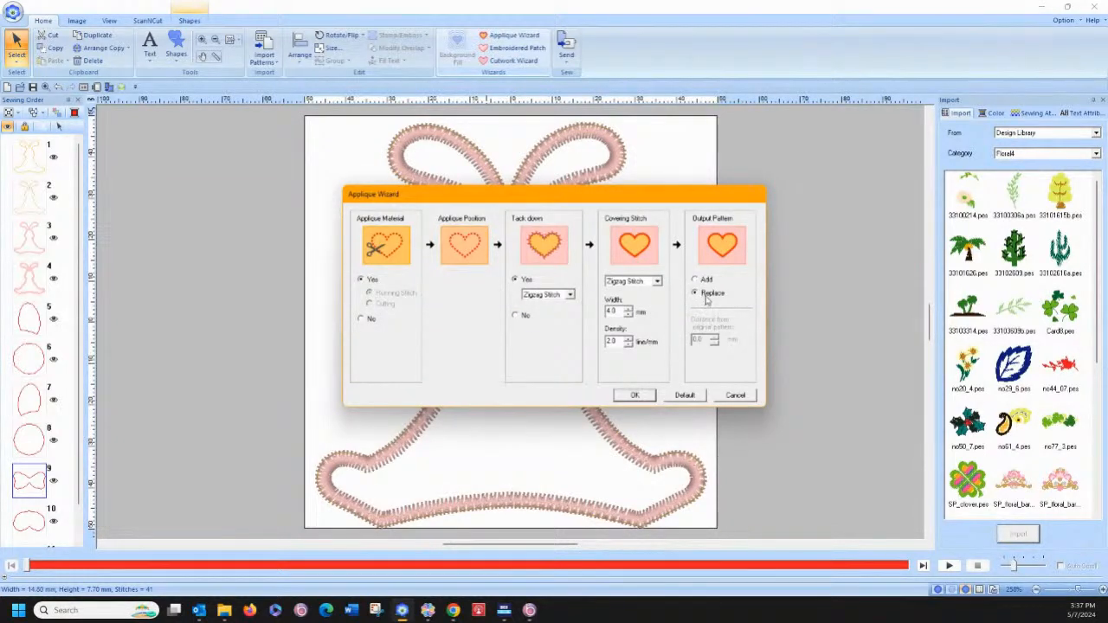
{"action": "left_click", "coordinate": [636, 396]}
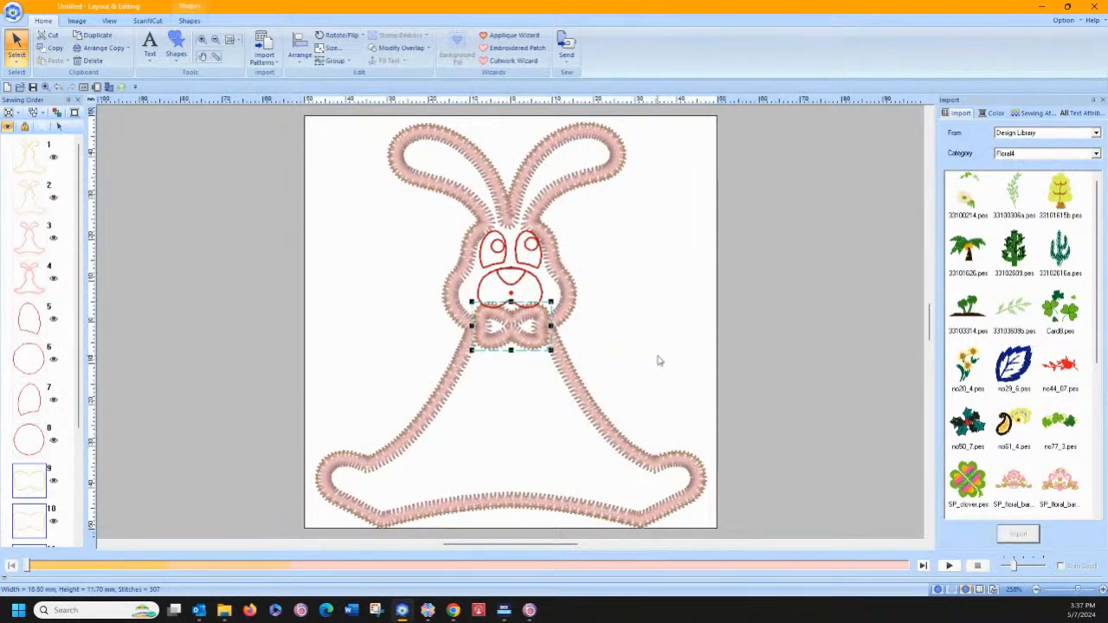
Apply Fill Stitch to the inside of the rabbit's muzzle and change its running-stitch outline to black.
{"action": "left_click", "coordinate": [539, 286]}
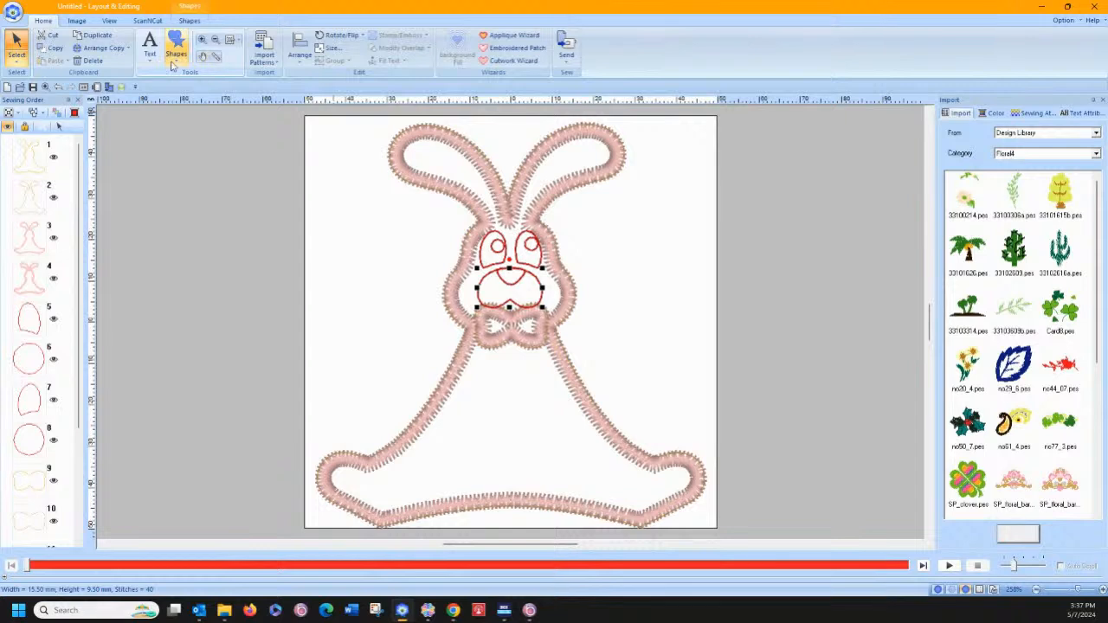
{"action": "left_click", "coordinate": [194, 23]}
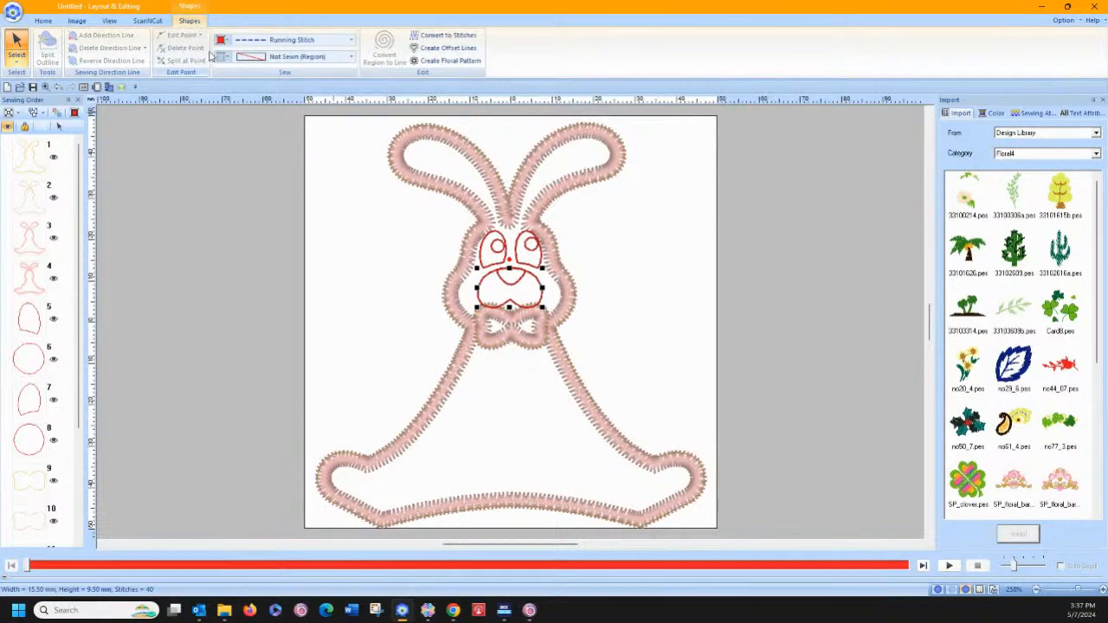
{"action": "left_click", "coordinate": [255, 57]}
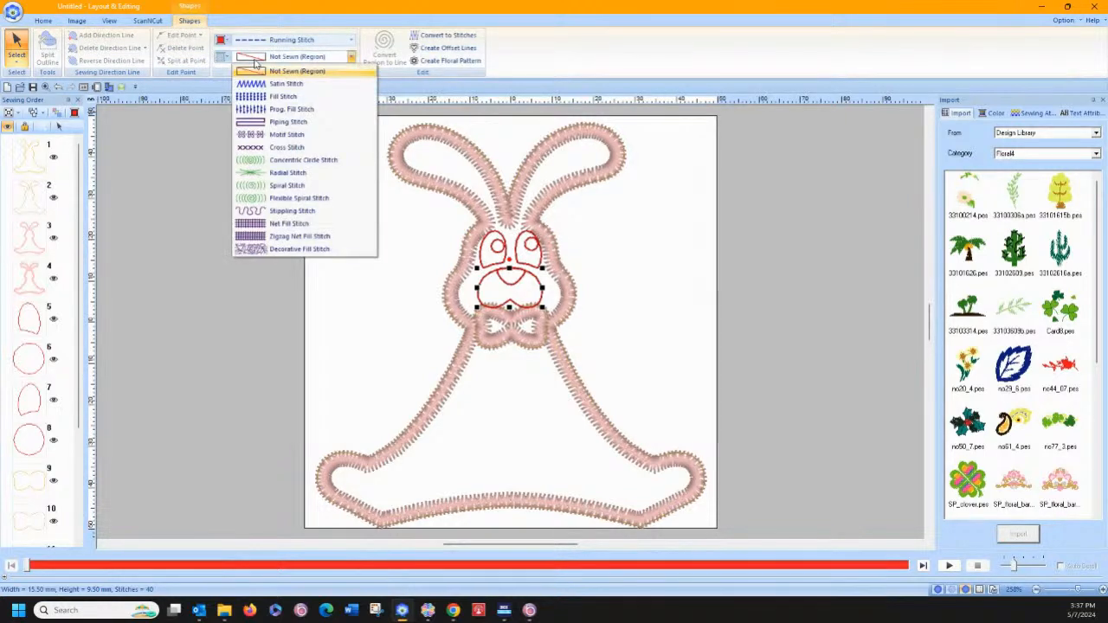
{"action": "left_click", "coordinate": [283, 96]}
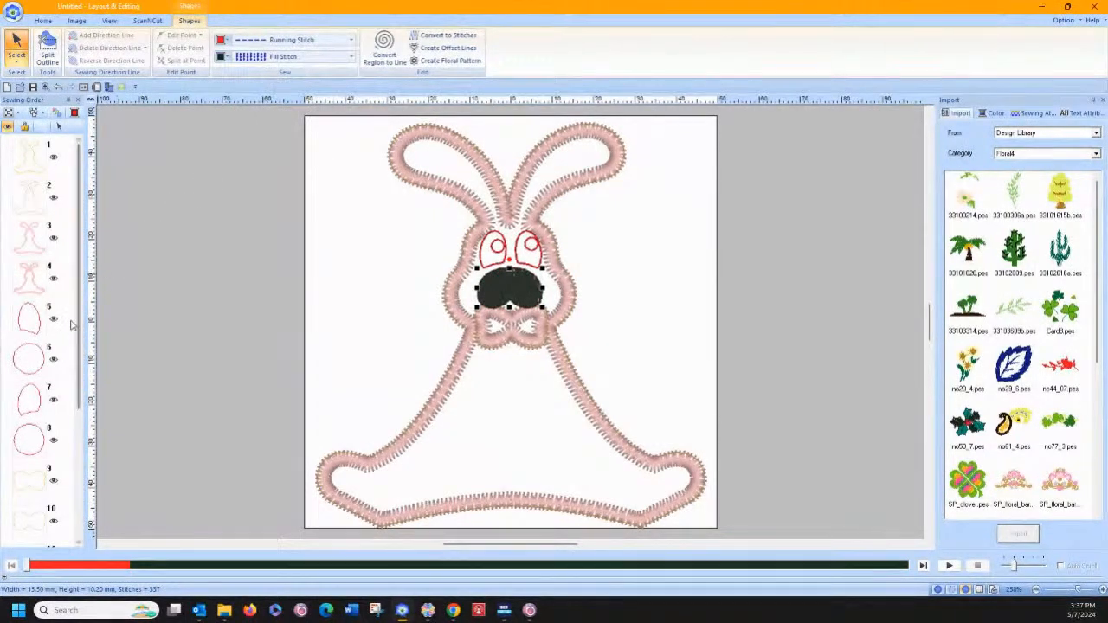
{"action": "left_click_drag", "start_coordinate": [80, 326], "coordinate": [74, 472]}
{"action": "left_click_drag", "start_coordinate": [74, 516], "coordinate": [30, 498]}
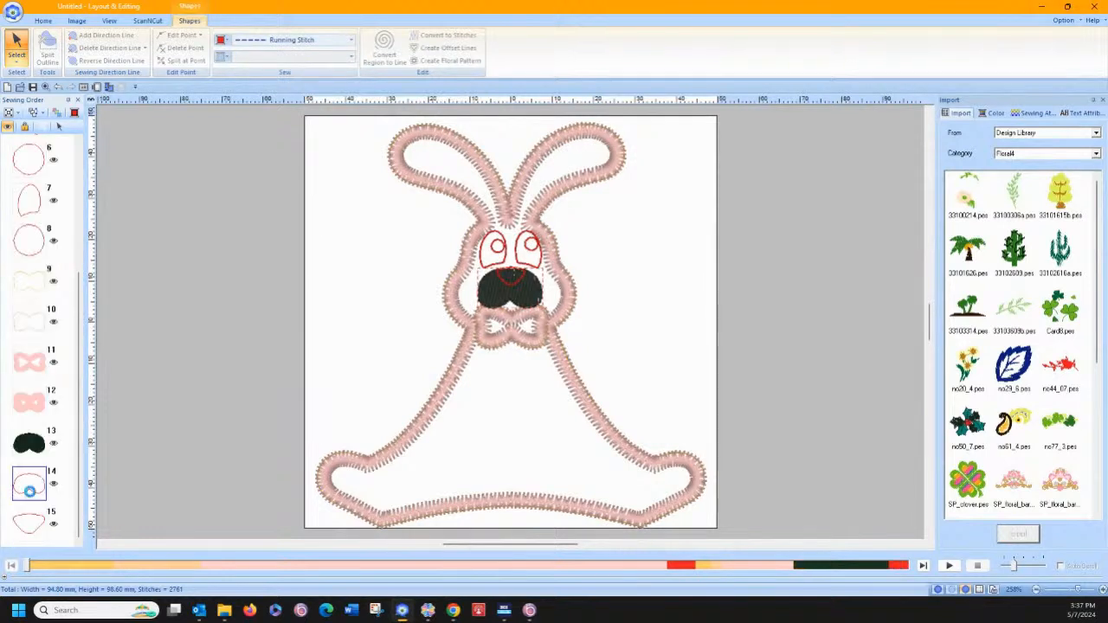
{"action": "left_click", "coordinate": [224, 41]}
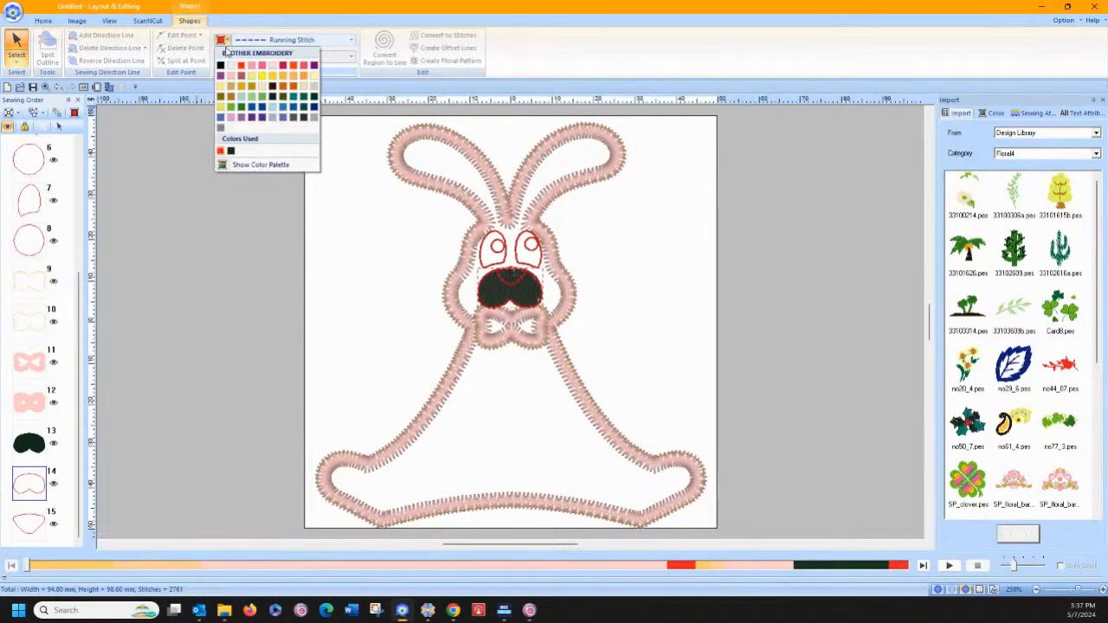
{"action": "left_click", "coordinate": [222, 69]}
Fill the nose shape with Satin Stitch in white and set its outline to Not Sewn.
{"action": "left_click", "coordinate": [31, 521]}
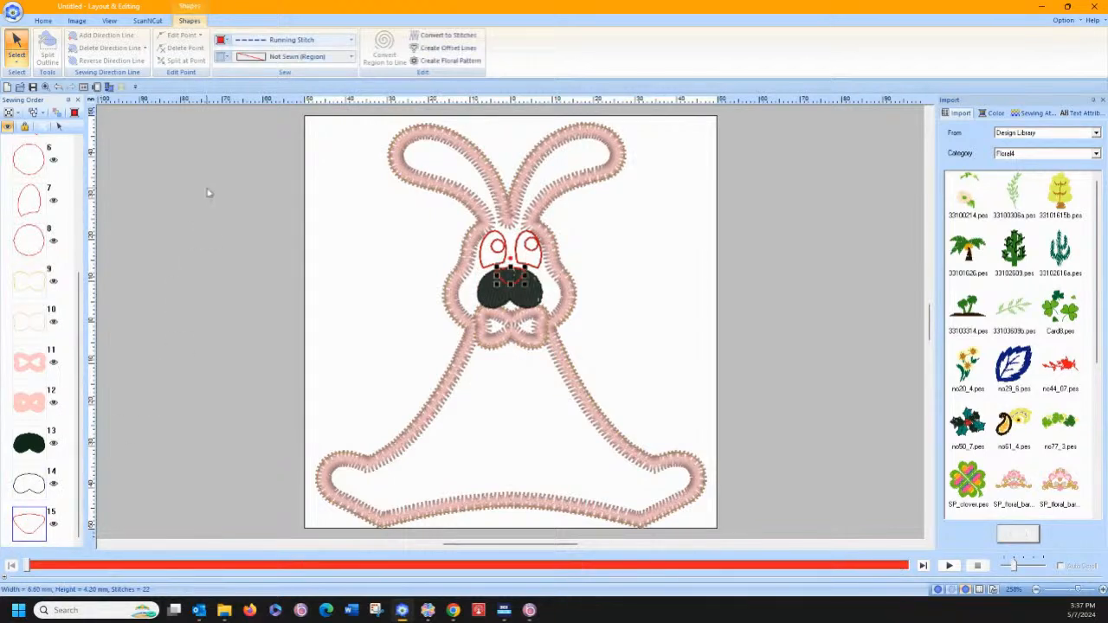
{"action": "left_click", "coordinate": [251, 56]}
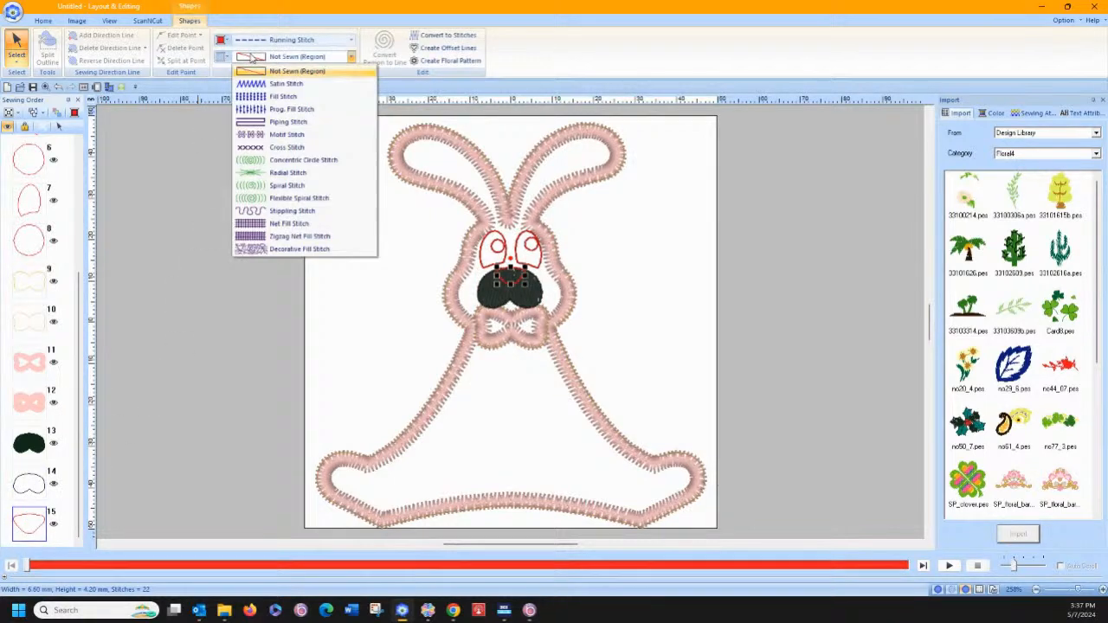
{"action": "left_click", "coordinate": [249, 85]}
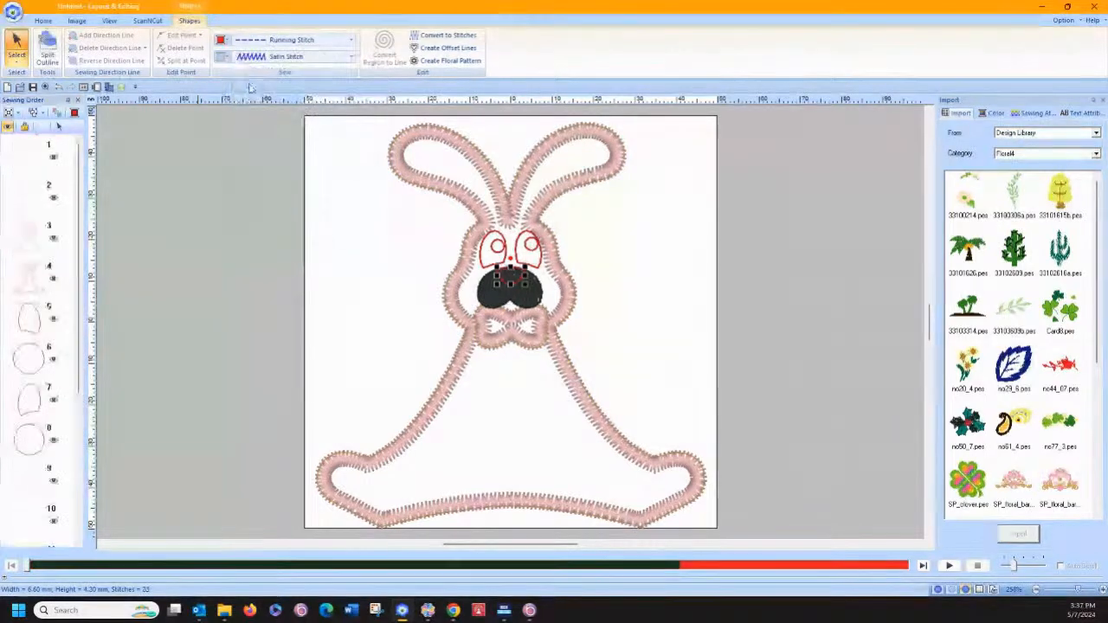
{"action": "left_click", "coordinate": [220, 57]}
{"action": "left_click", "coordinate": [230, 82]}
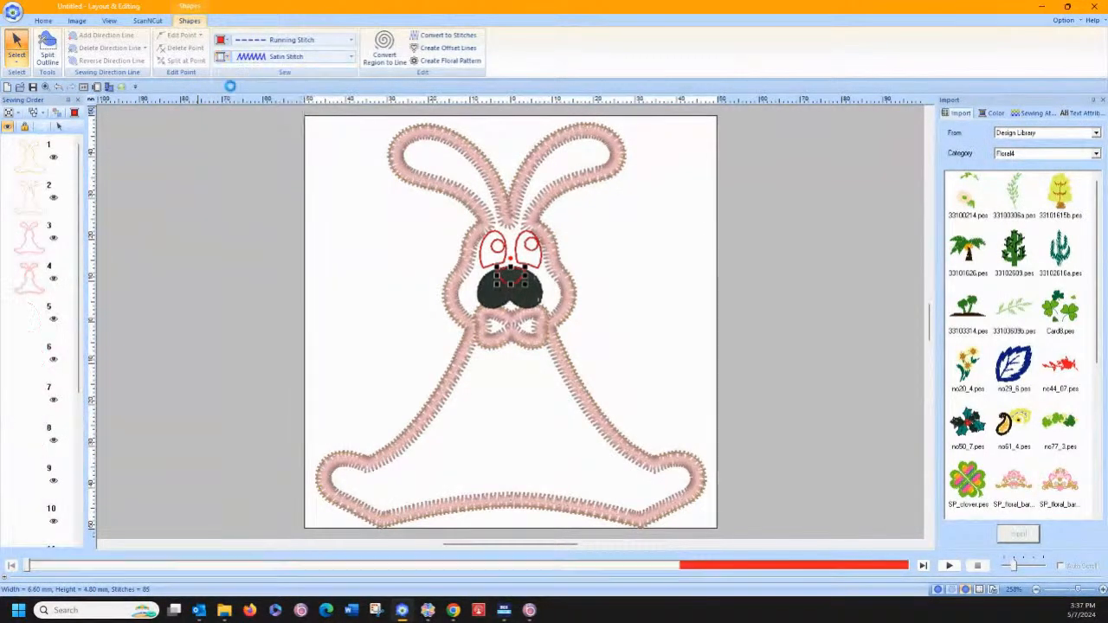
{"action": "left_click", "coordinate": [223, 41]}
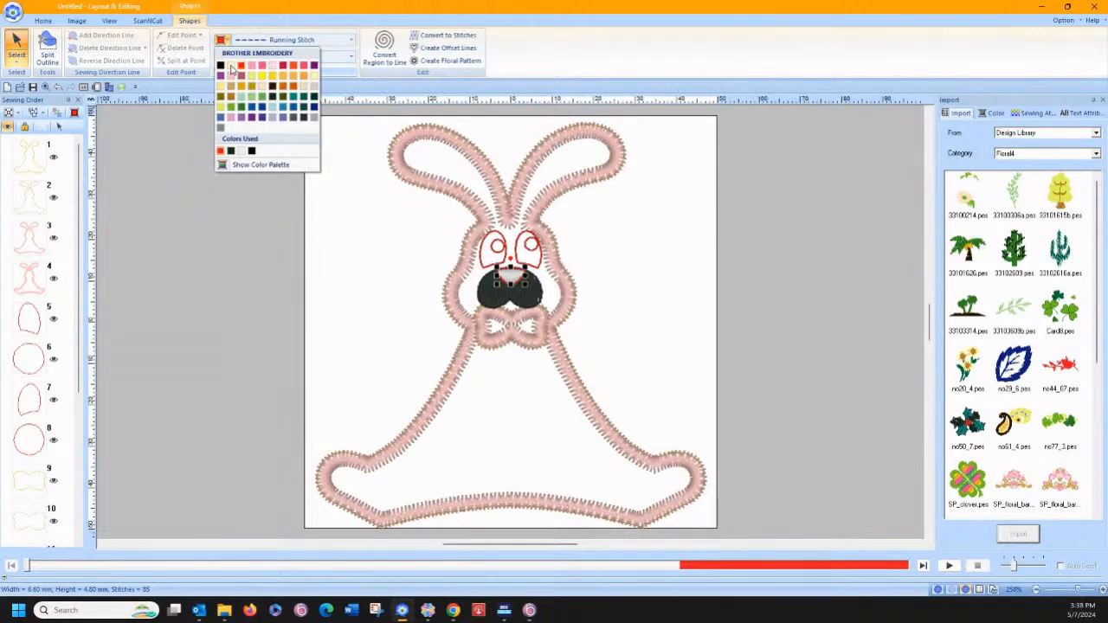
{"action": "left_click", "coordinate": [290, 41]}
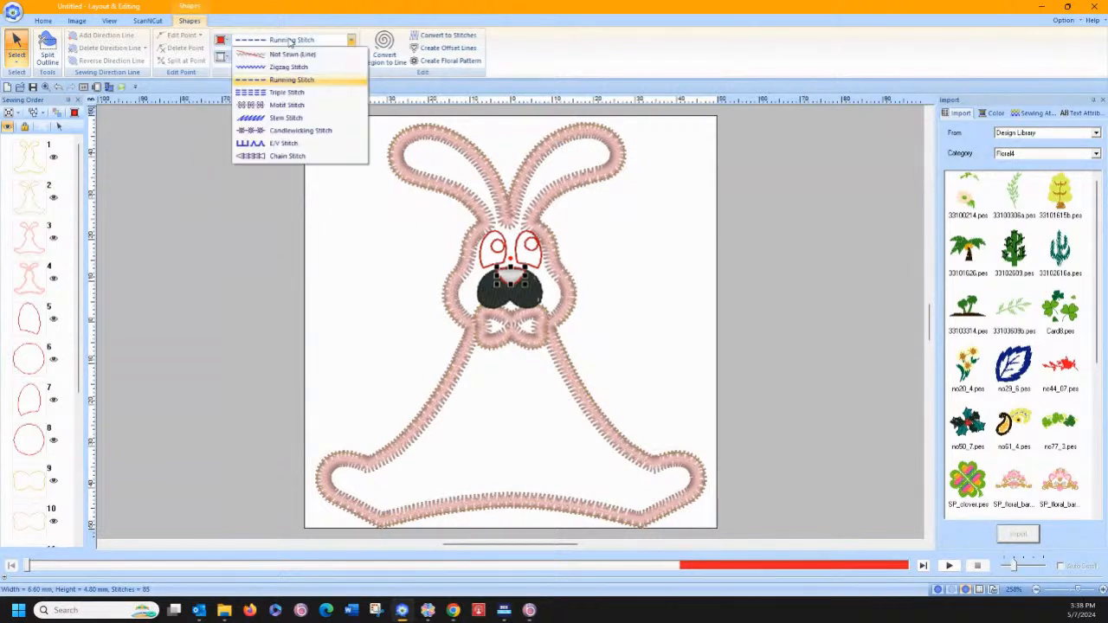
{"action": "left_click", "coordinate": [288, 54]}
{"action": "left_click", "coordinate": [285, 239]}
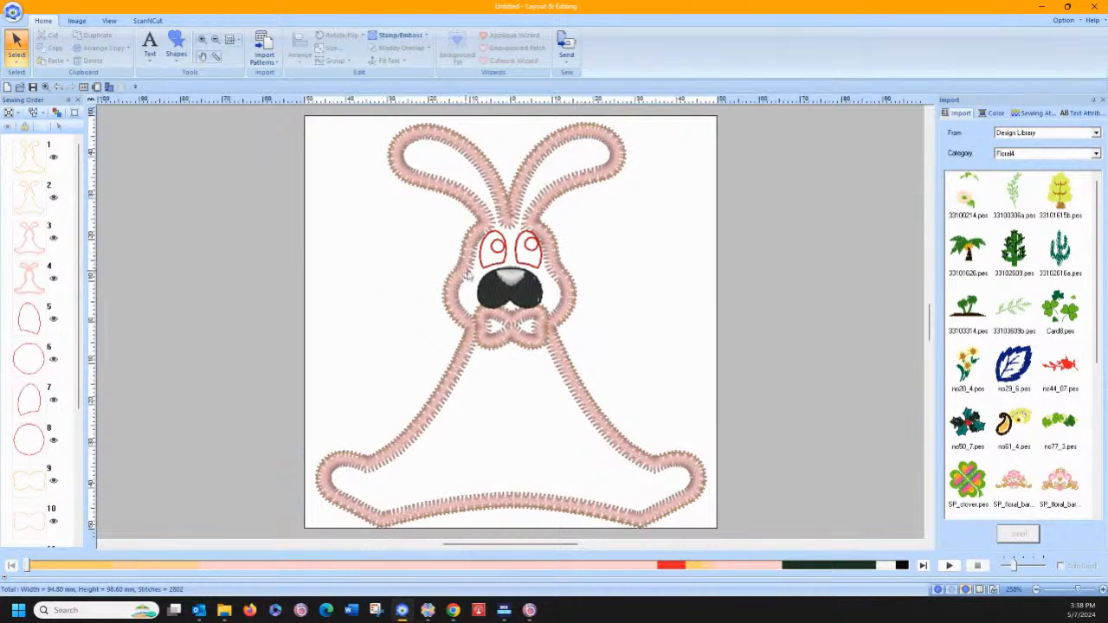
Align the nose with the muzzle's upper edge and apply Remove Overlap to the muzzle fill, nose and muzzle outline.
{"action": "left_click", "coordinate": [508, 277]}
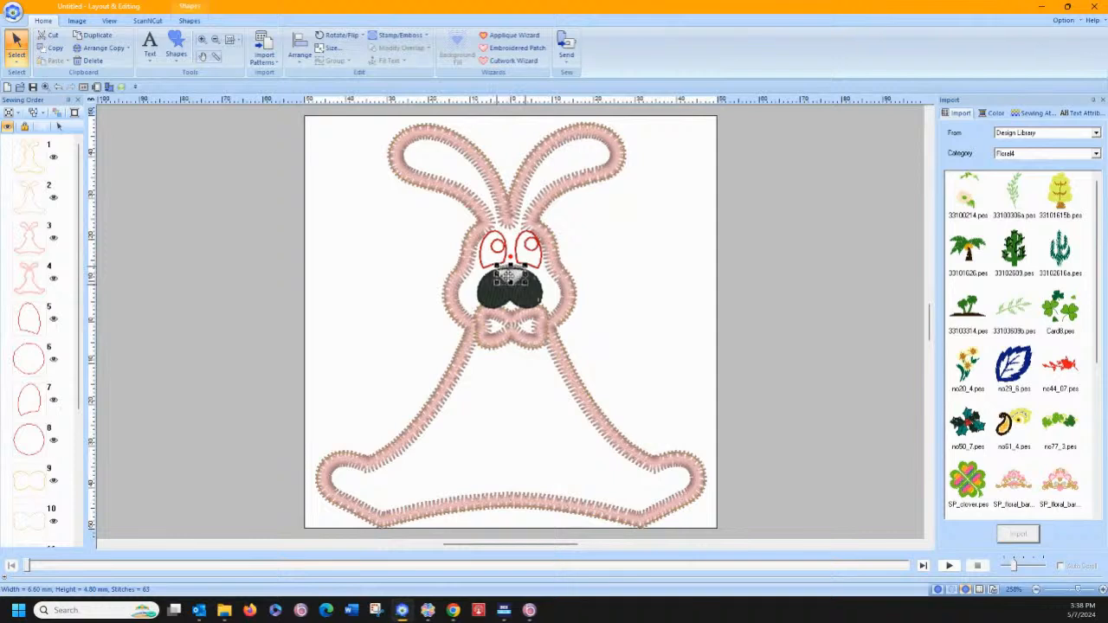
{"action": "left_click_drag", "start_coordinate": [508, 276], "coordinate": [508, 280]}
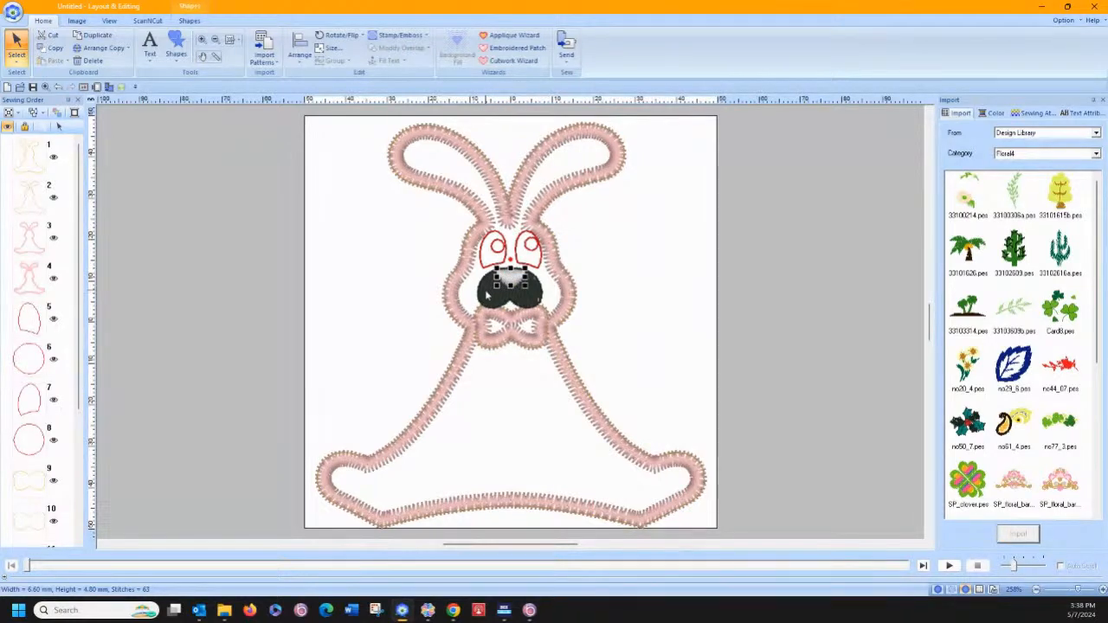
{"action": "left_click_drag", "start_coordinate": [79, 332], "coordinate": [84, 479]}
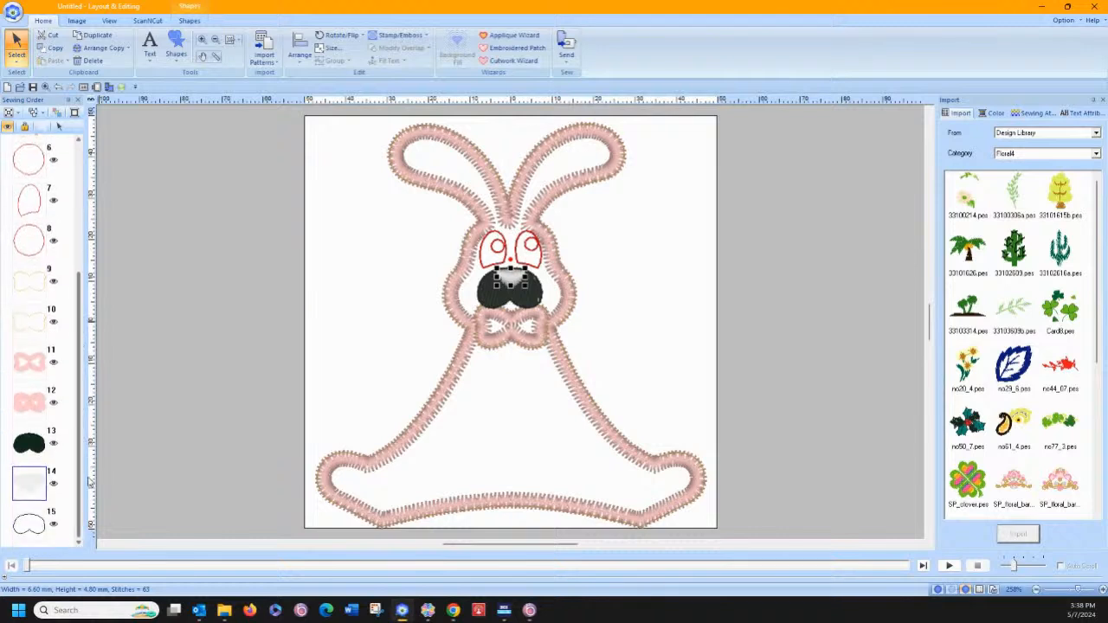
{"action": "left_click", "coordinate": [28, 444]}
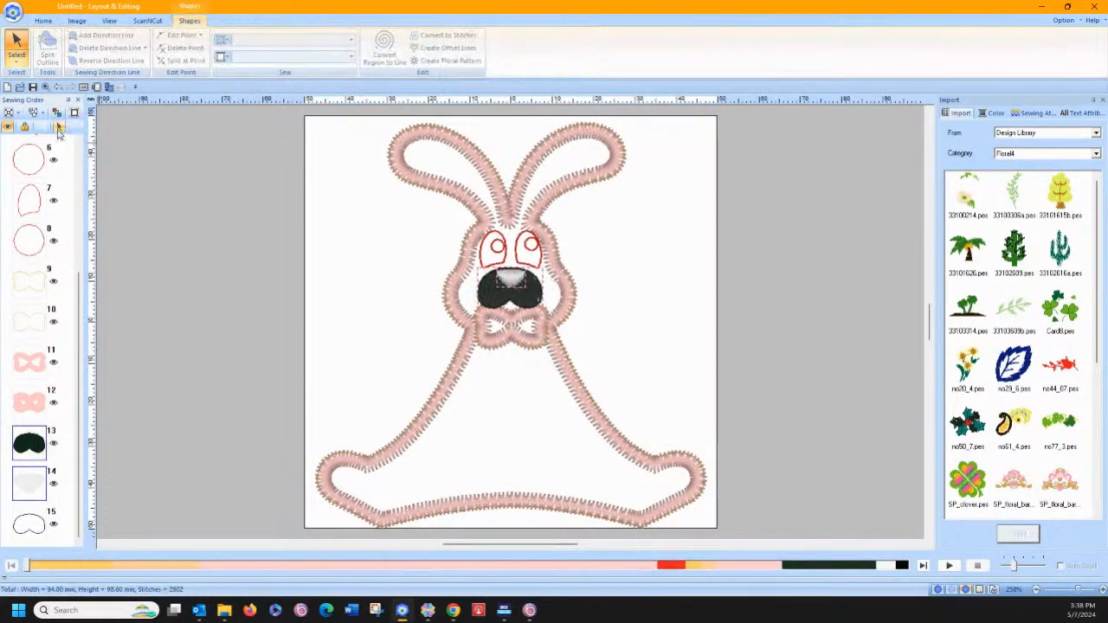
{"action": "left_click", "coordinate": [59, 128]}
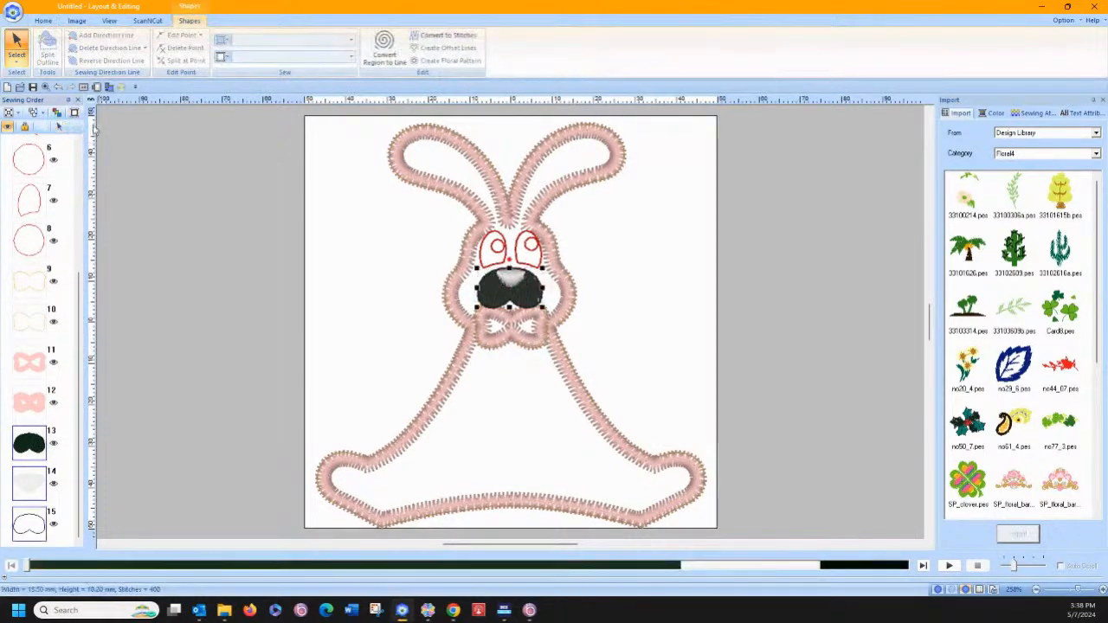
{"action": "left_click", "coordinate": [43, 20]}
{"action": "left_click", "coordinate": [401, 48]}
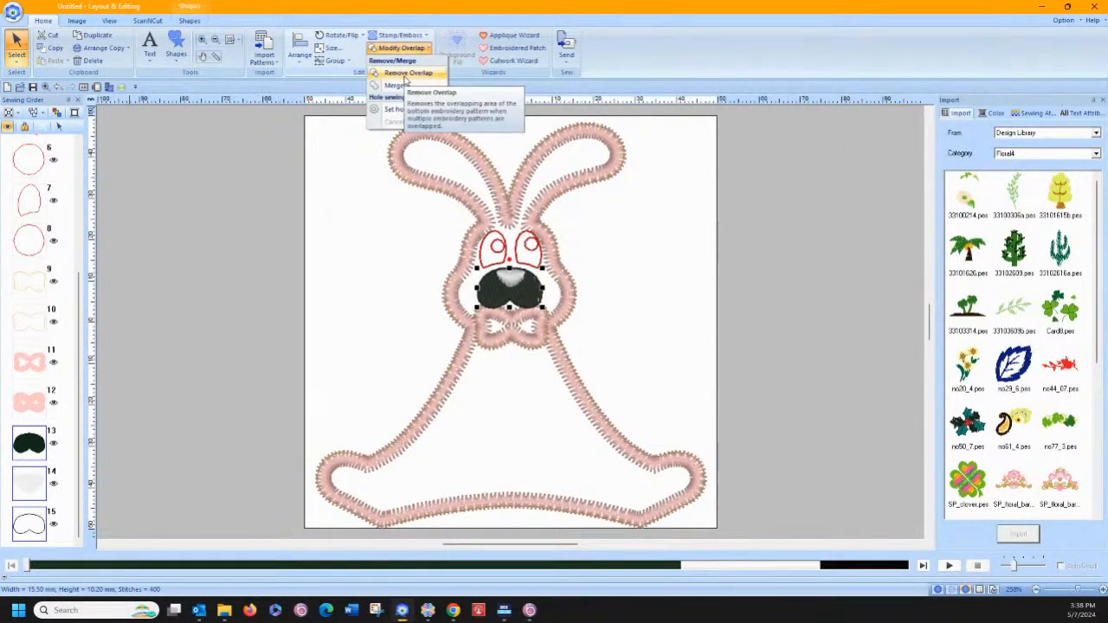
{"action": "left_click", "coordinate": [404, 75]}
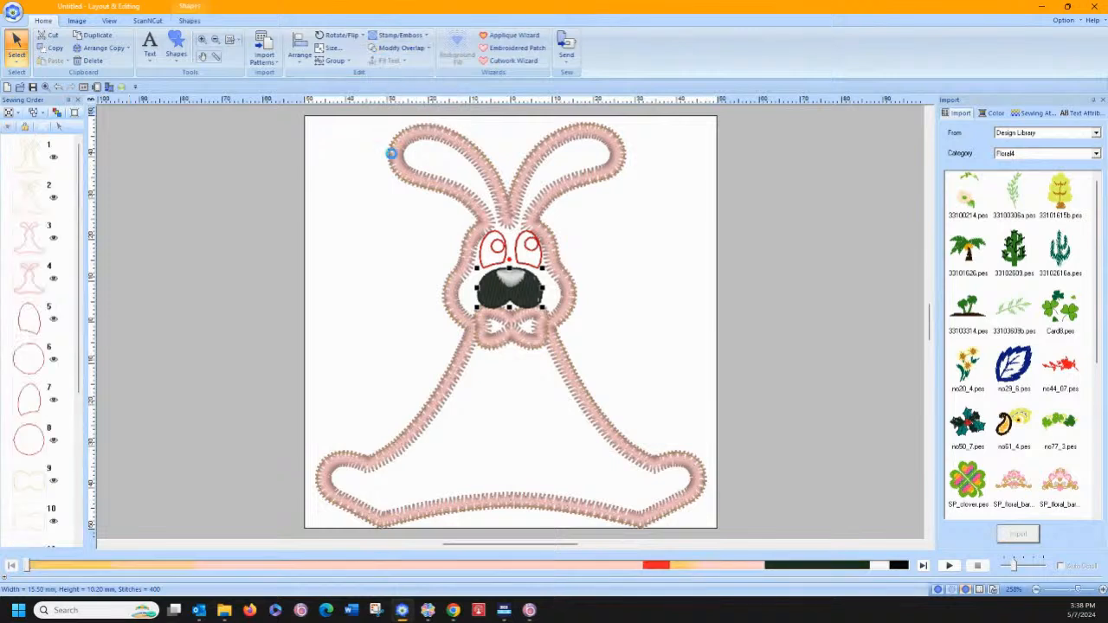
{"action": "left_click", "coordinate": [361, 255]}
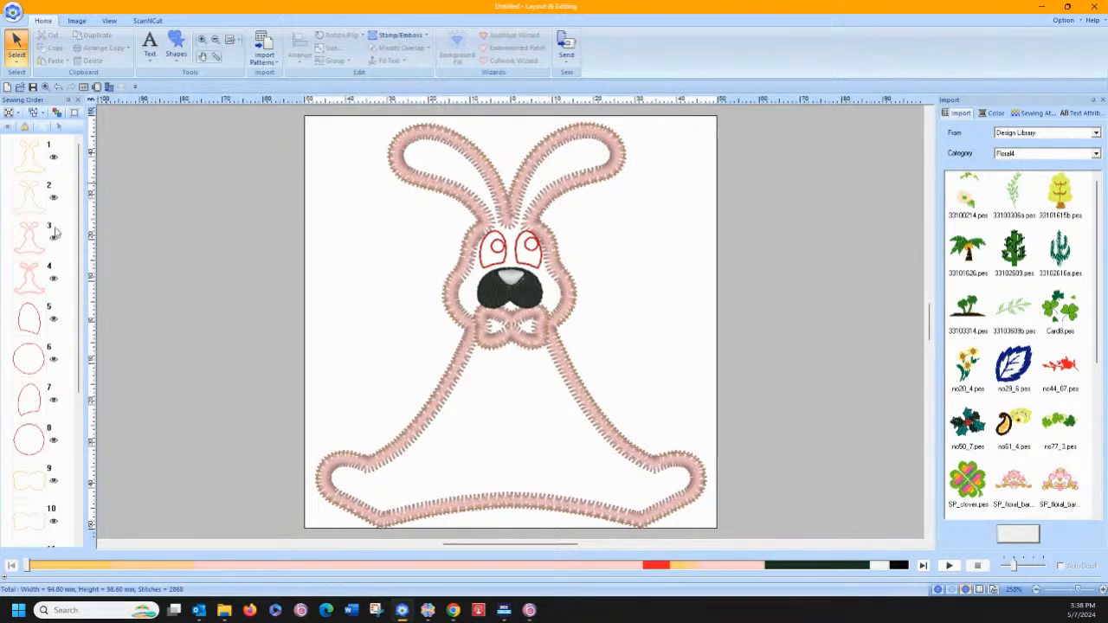
{"action": "scroll", "coordinate": [40, 449], "scroll_direction": "down", "scroll_amount": 5}
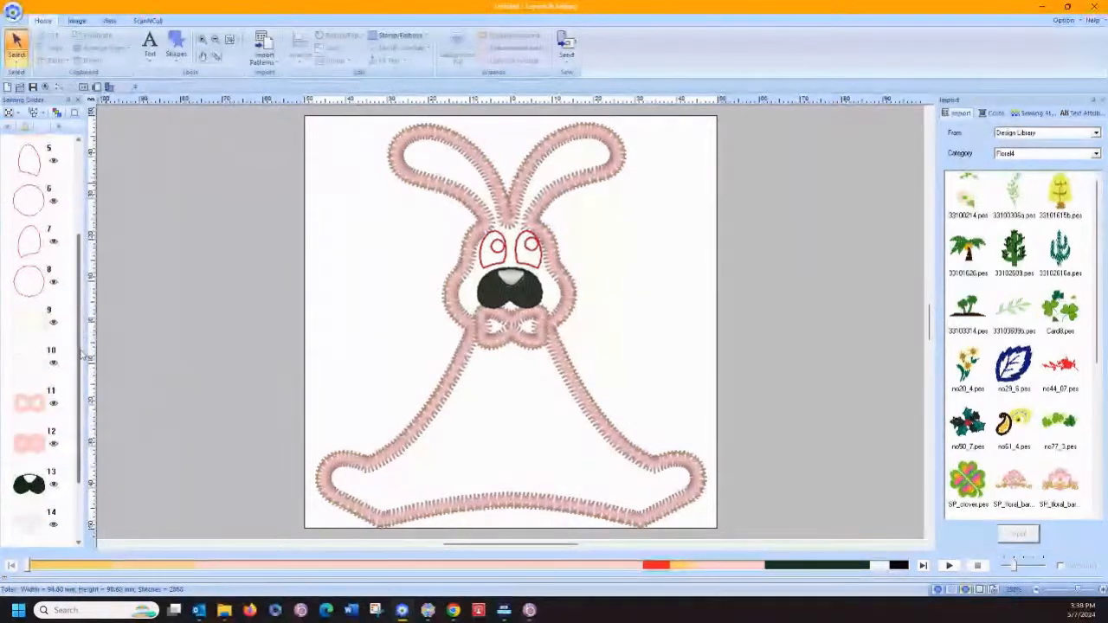
Try the rabbit's nose region as Not Sewn and as Fill Stitch, and return it to Satin Stitch.
{"action": "left_click", "coordinate": [40, 448]}
{"action": "left_click", "coordinate": [294, 56]}
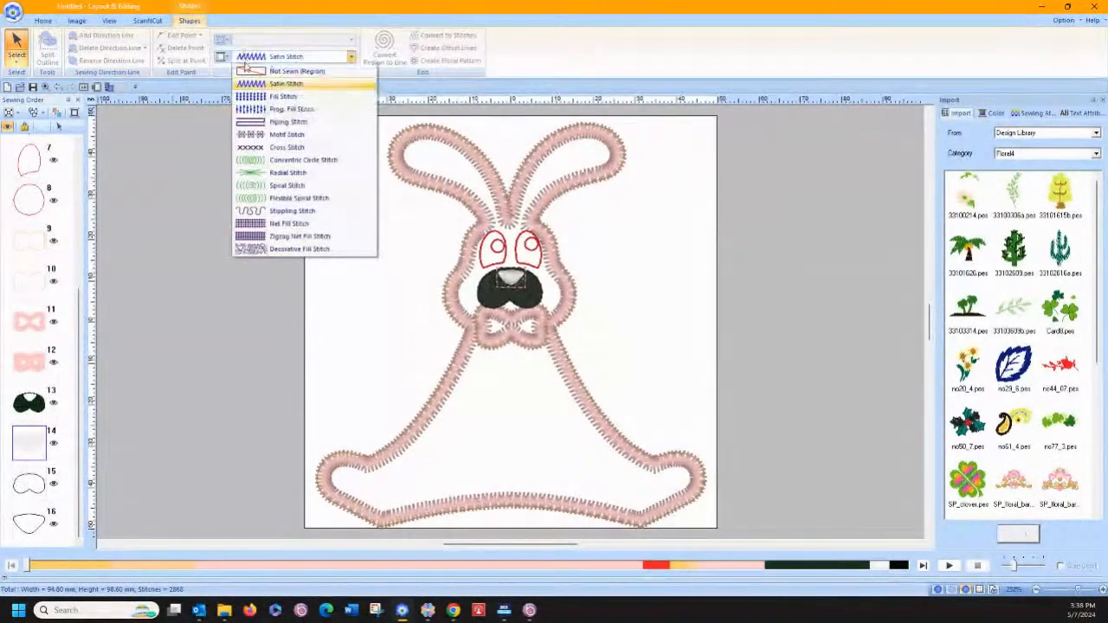
{"action": "left_click", "coordinate": [248, 71]}
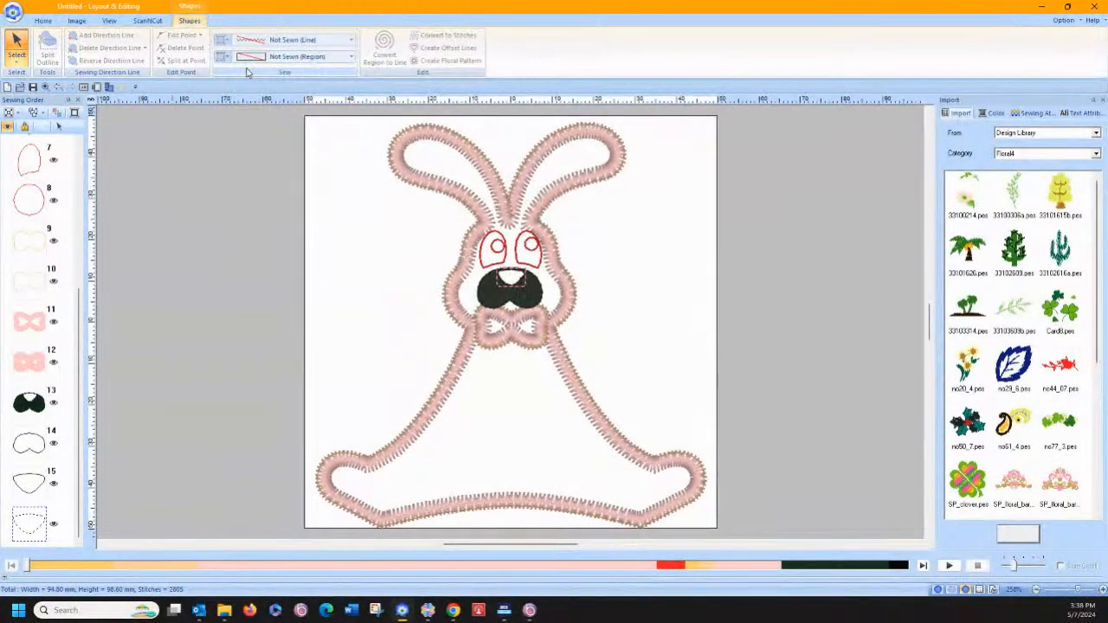
{"action": "left_click", "coordinate": [252, 56]}
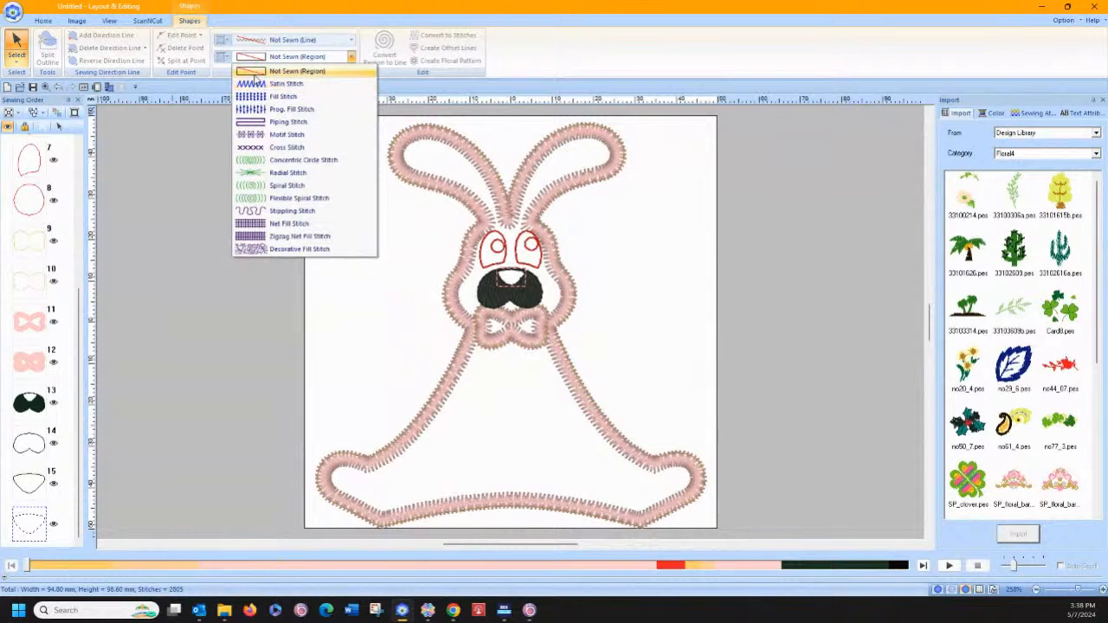
{"action": "left_click", "coordinate": [260, 97]}
{"action": "left_click", "coordinate": [263, 59]}
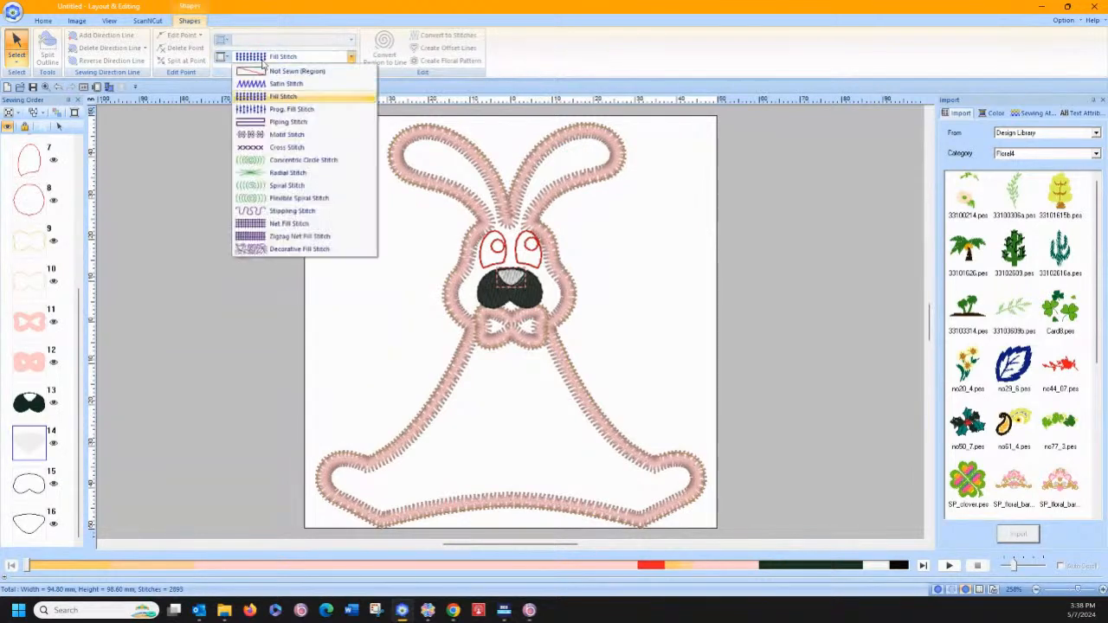
{"action": "left_click", "coordinate": [262, 84]}
{"action": "left_click", "coordinate": [258, 191]}
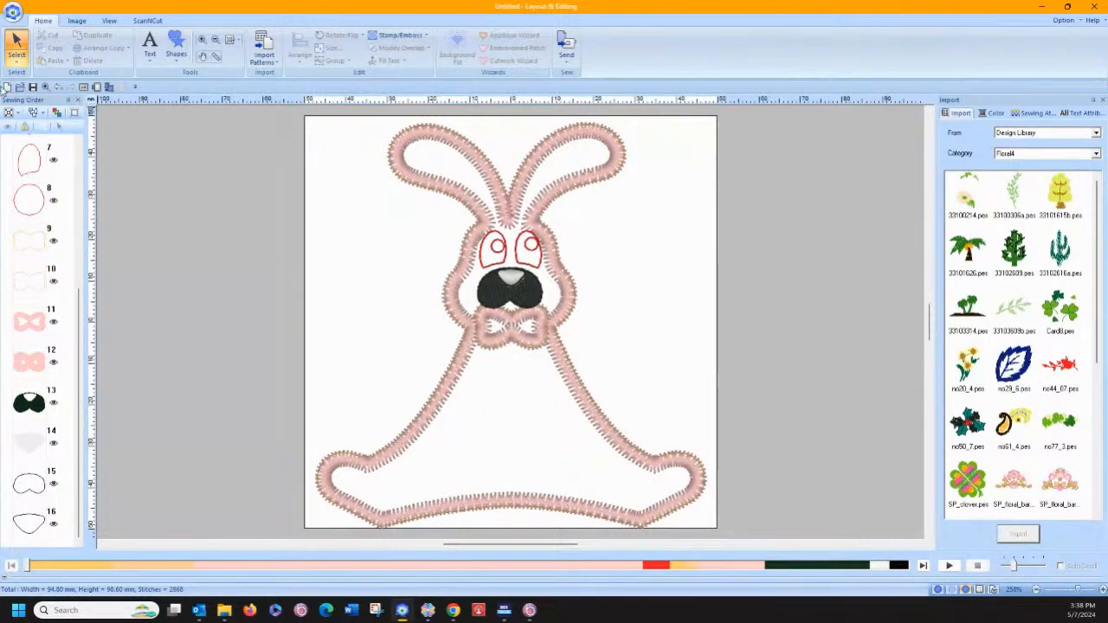
Undo the nose, muzzle, bow tie and body stitch edits back to the plain imported rabbit outlines.
{"action": "left_click", "coordinate": [57, 90]}
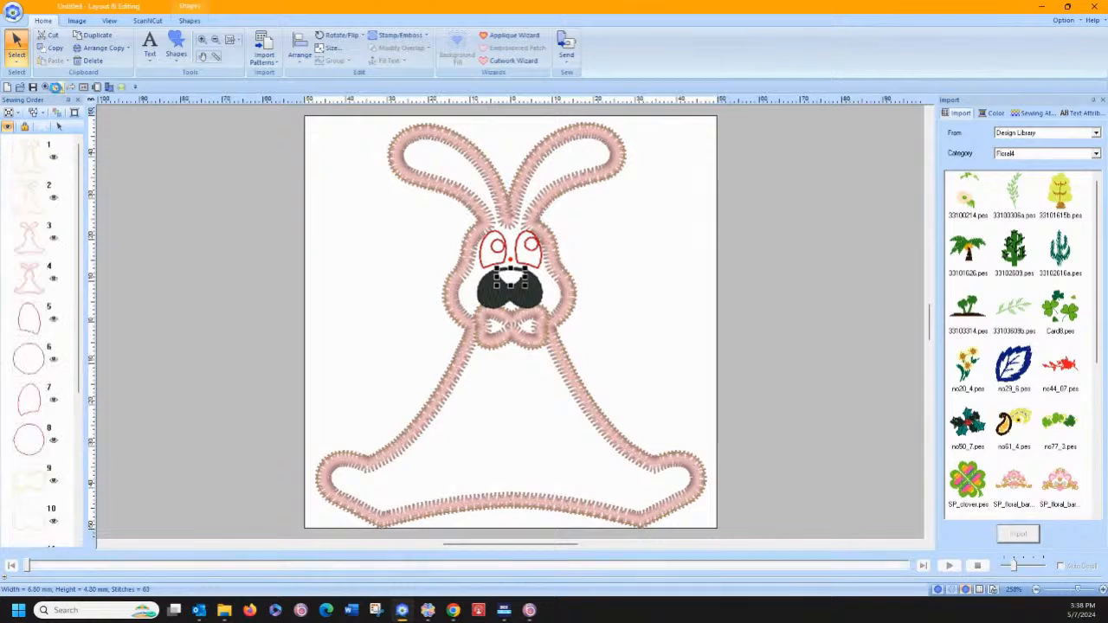
{"action": "left_click", "coordinate": [58, 90]}
{"action": "left_click", "coordinate": [58, 88]}
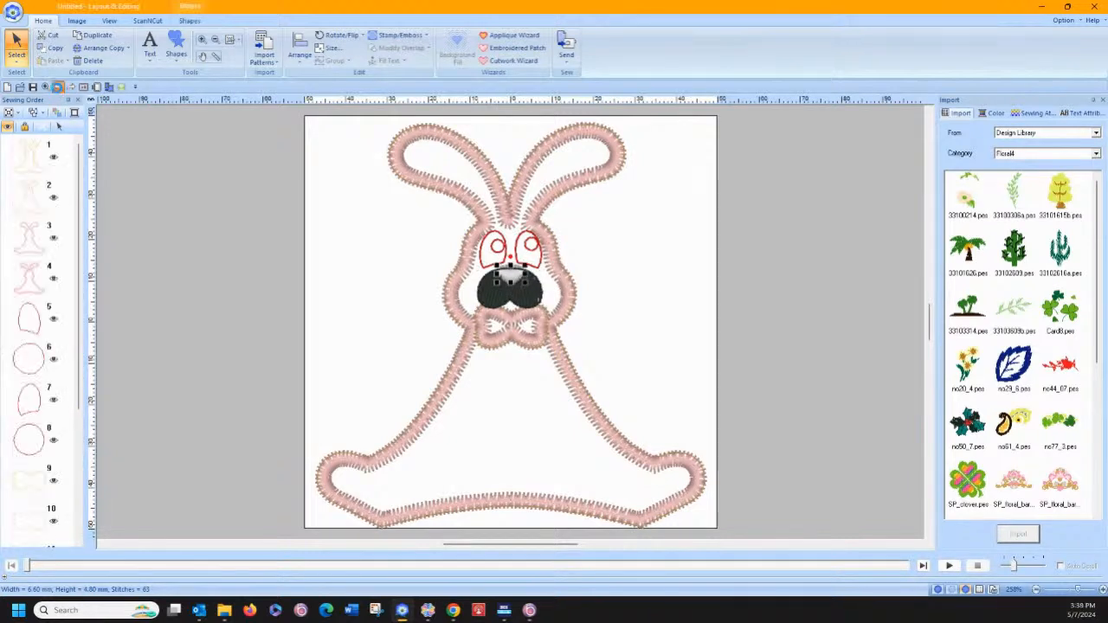
{"action": "left_click", "coordinate": [58, 88]}
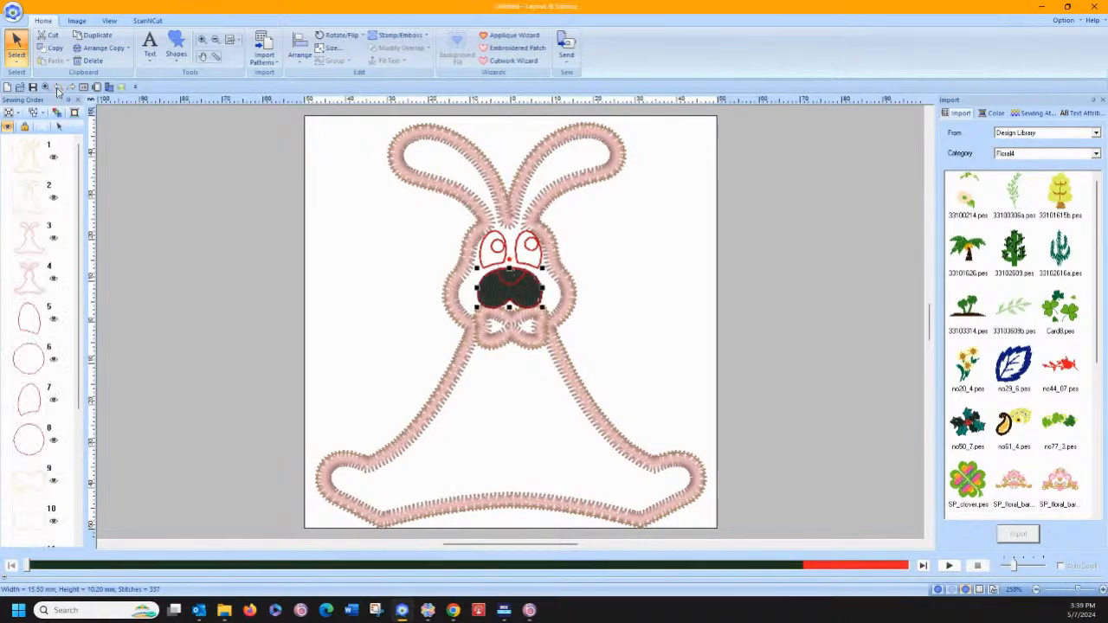
{"action": "left_click", "coordinate": [57, 89]}
{"action": "left_click", "coordinate": [57, 89]}
{"action": "left_click", "coordinate": [57, 89]}
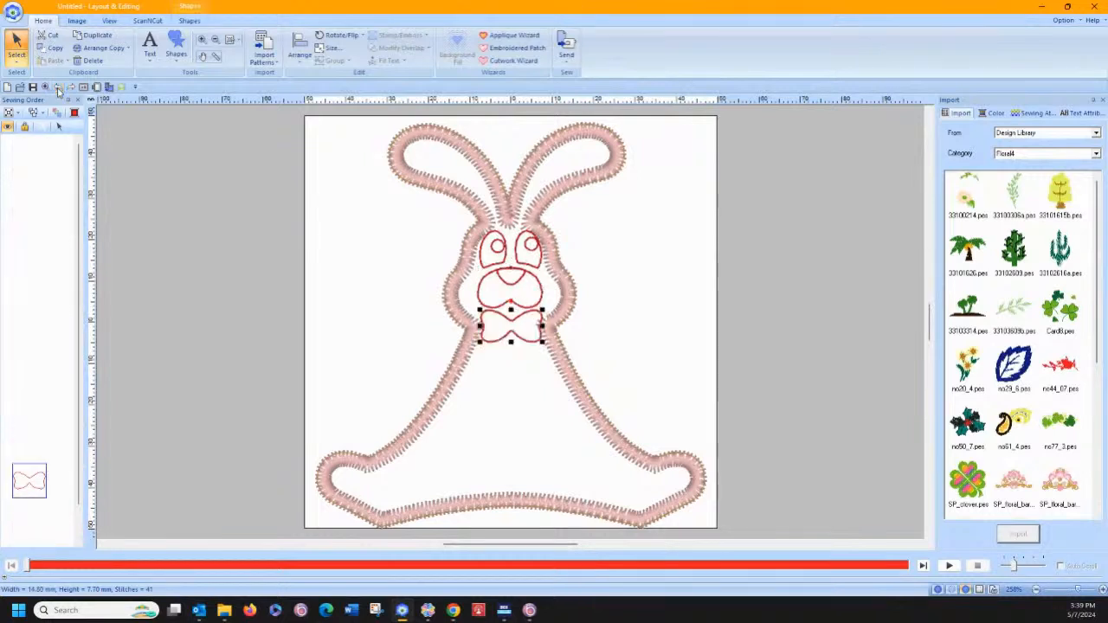
{"action": "left_click", "coordinate": [57, 89]}
{"action": "left_click", "coordinate": [57, 89]}
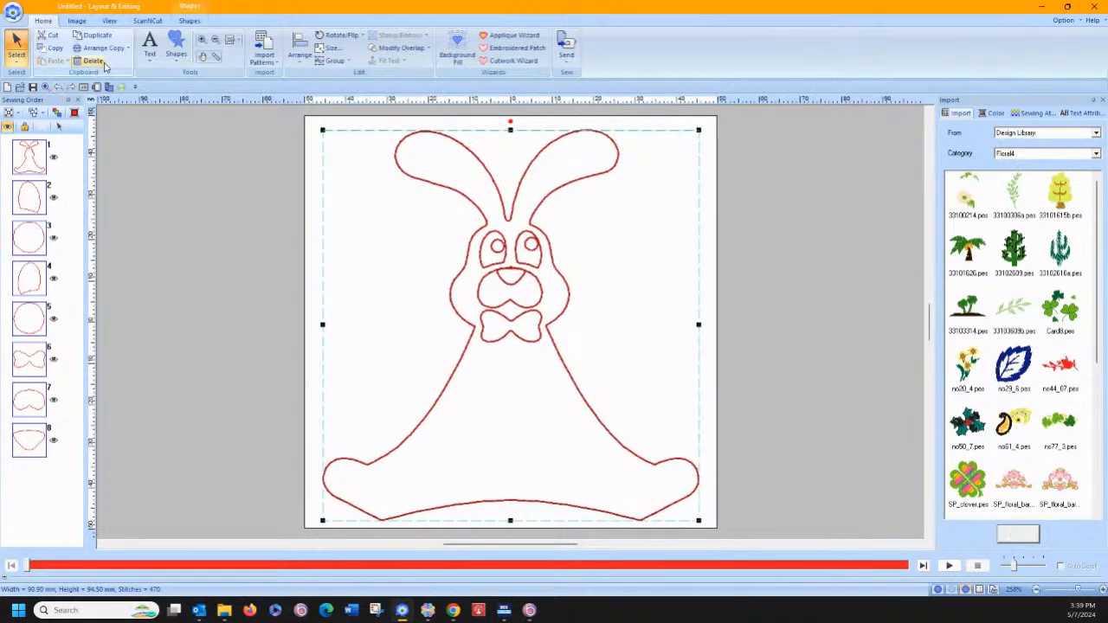
{"action": "left_click", "coordinate": [354, 147]}
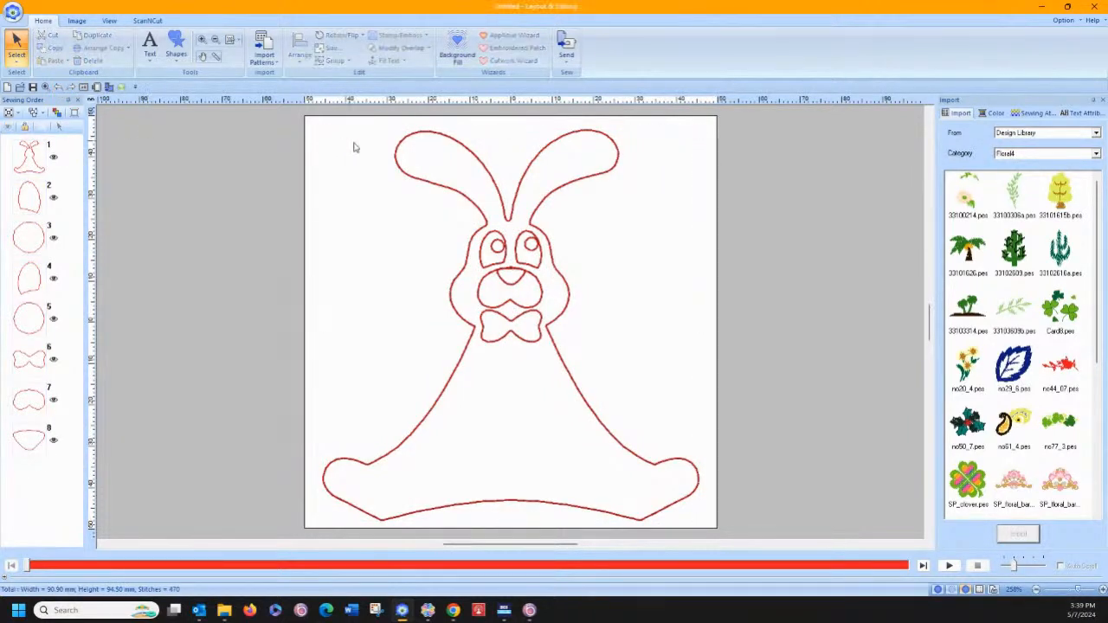
Turn the rabbit's body outline into an appliqué with Zigzag Stitch tack-down and a denser 4.0 mm wide zigzag covering stitch.
{"action": "left_click", "coordinate": [394, 158]}
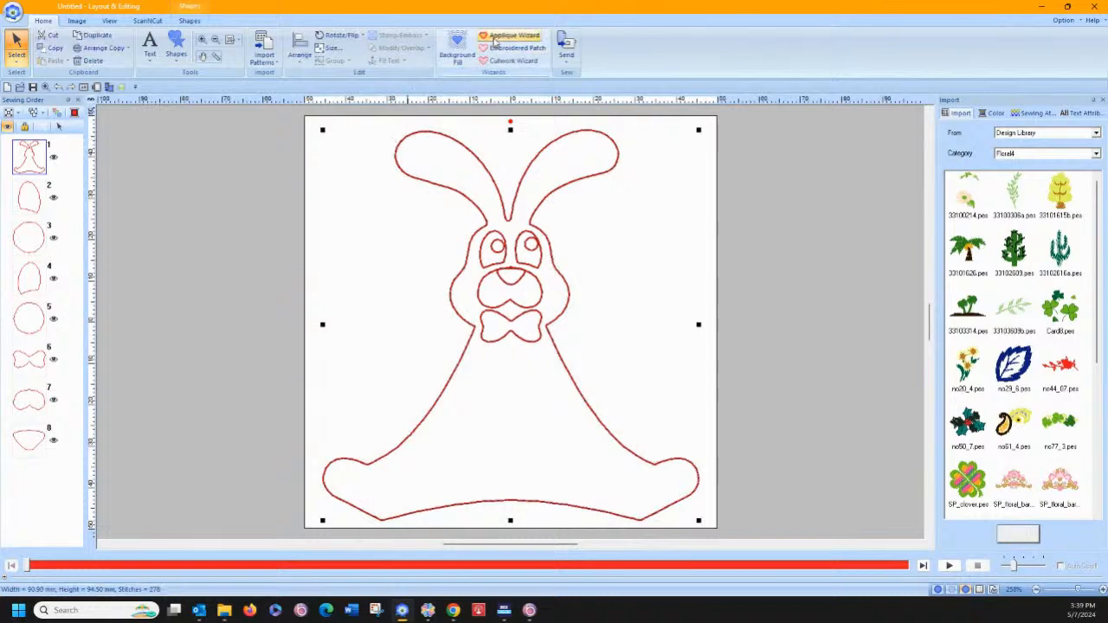
{"action": "left_click", "coordinate": [463, 51]}
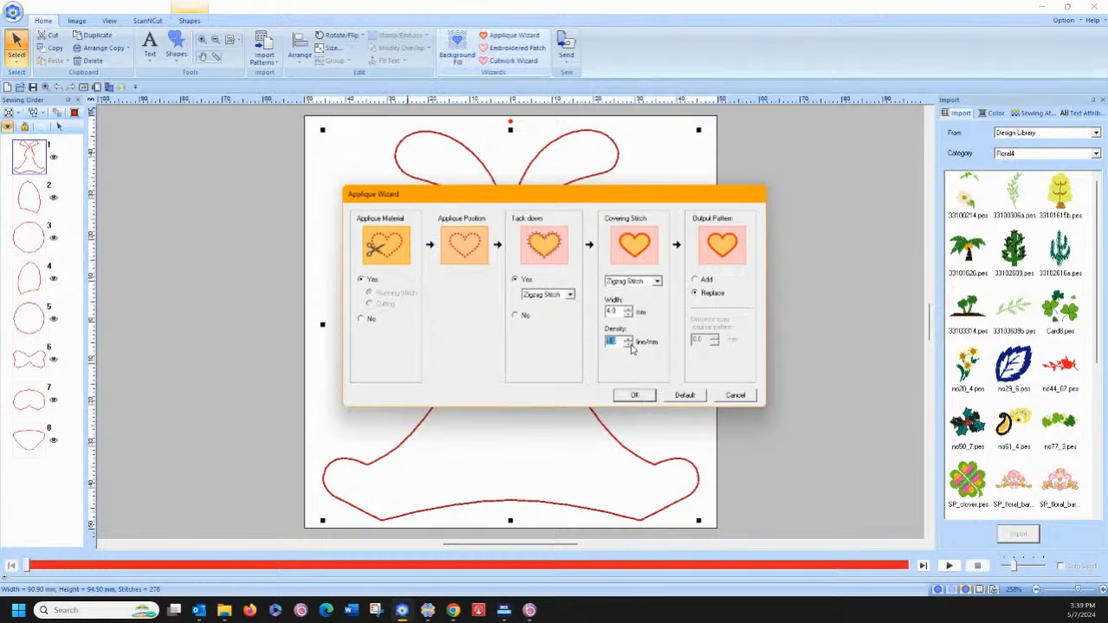
{"action": "left_click", "coordinate": [635, 397]}
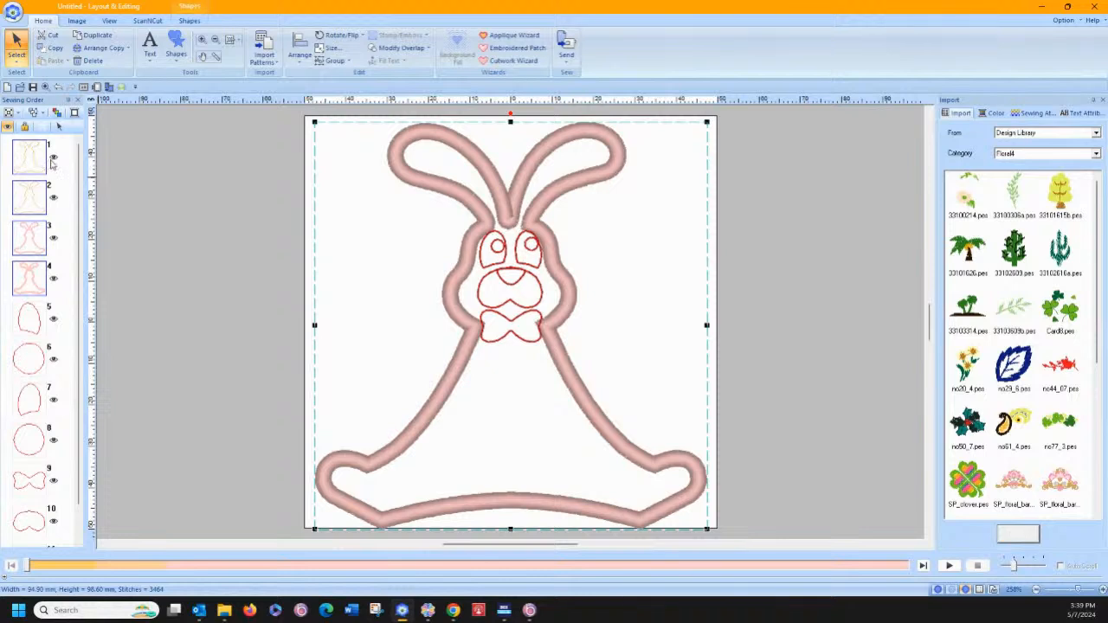
Recolour the body's tack-down and covering zigzag stitches pale beige and merge the same-colour frames in the sewing order.
{"action": "left_click", "coordinate": [30, 199]}
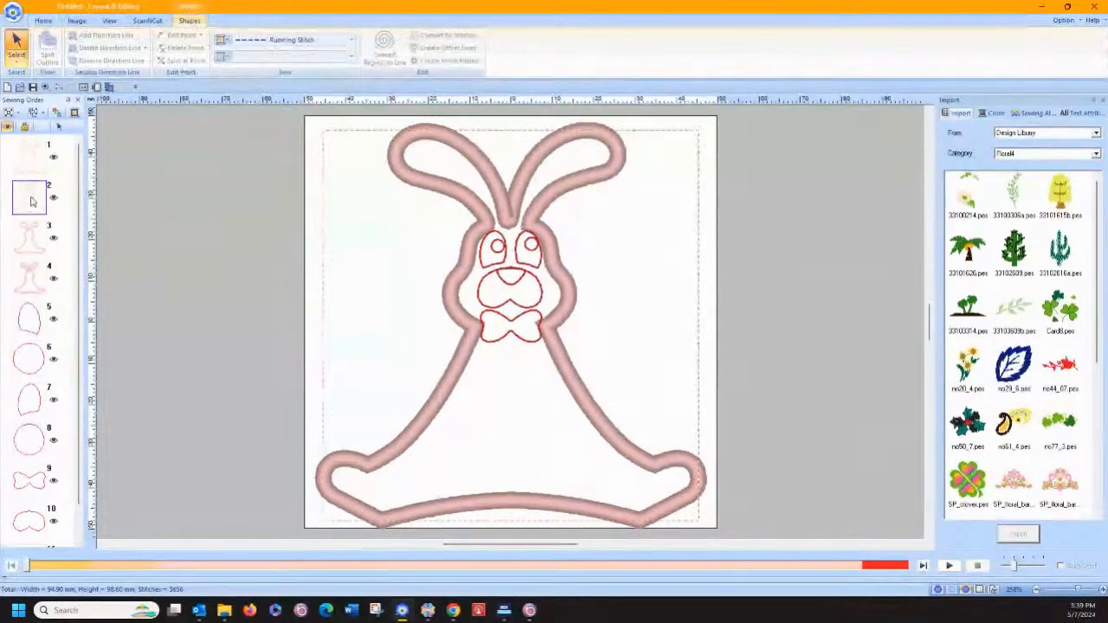
{"action": "left_click", "coordinate": [35, 277]}
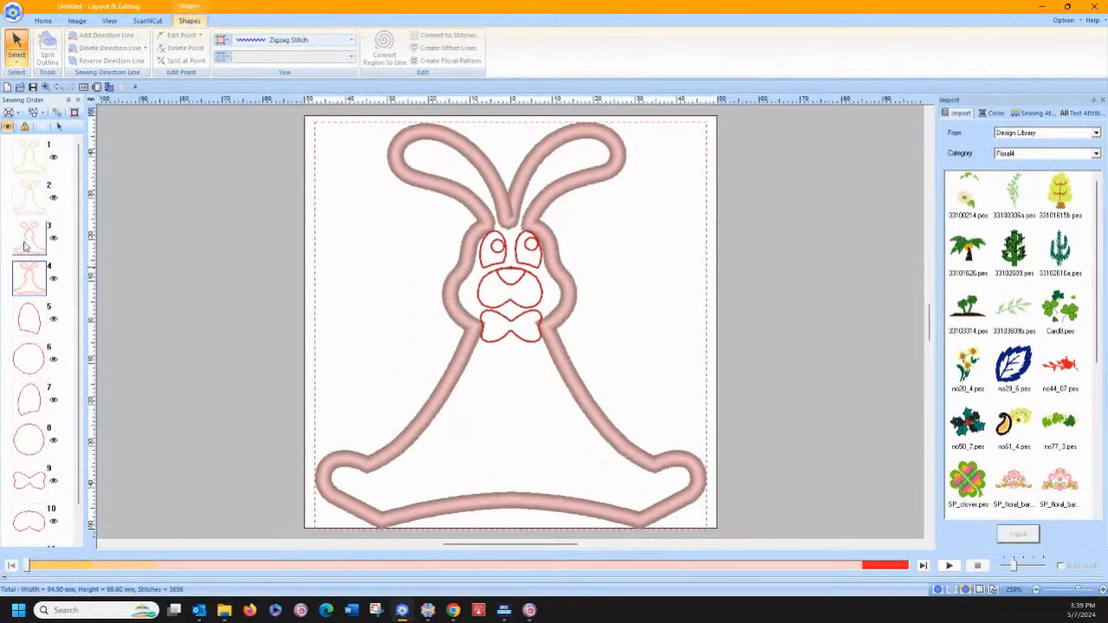
{"action": "left_click", "coordinate": [26, 247], "text": "ctrl"}
{"action": "left_click", "coordinate": [224, 41]}
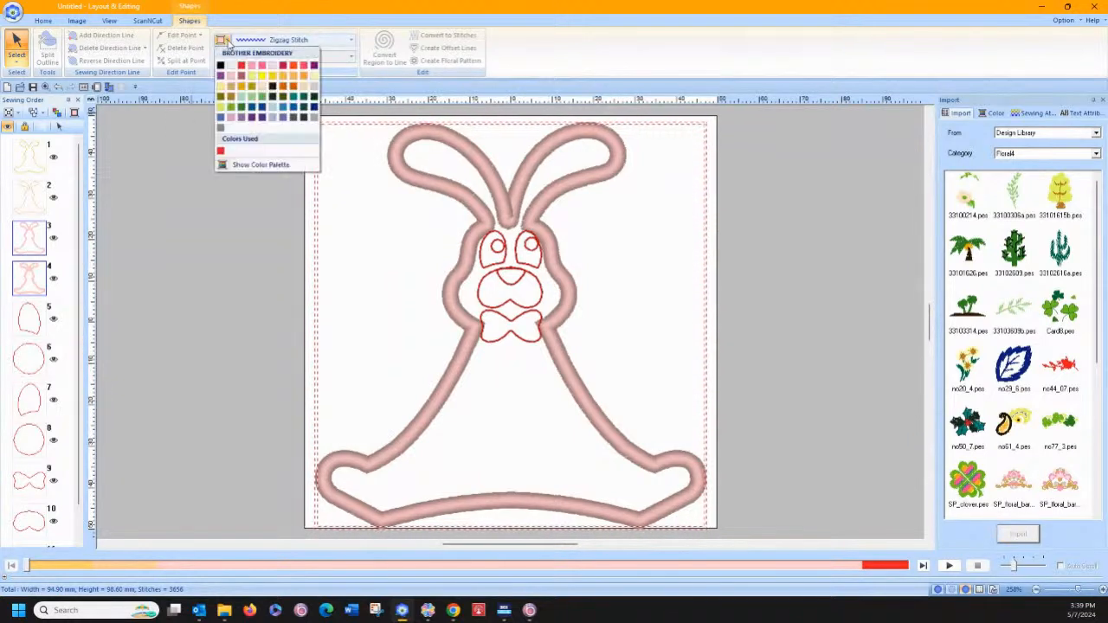
{"action": "left_click", "coordinate": [304, 92]}
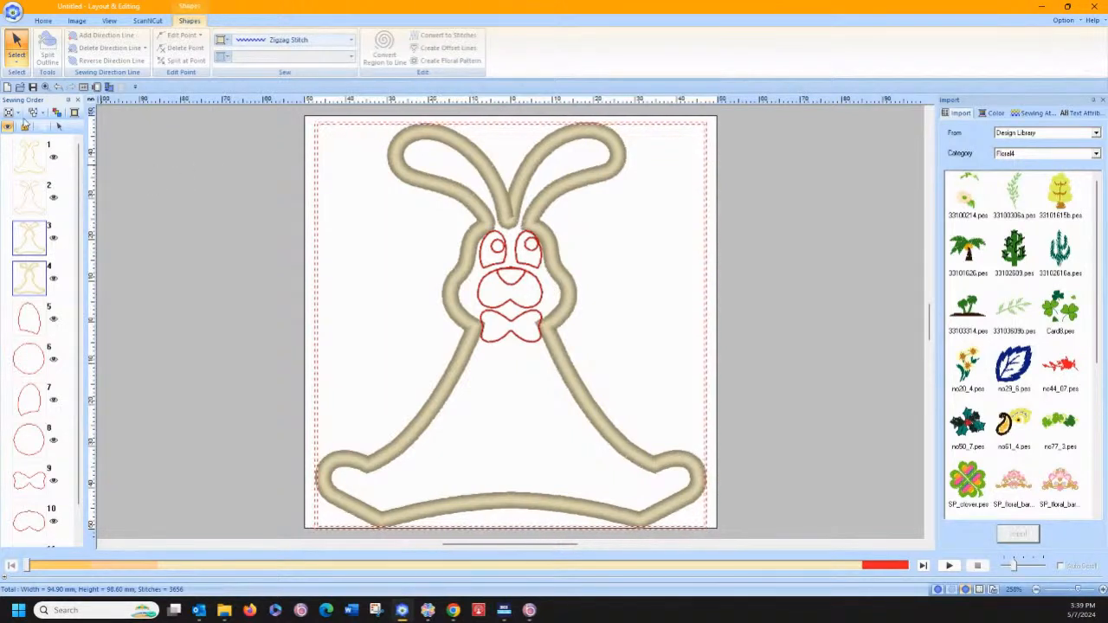
{"action": "left_click", "coordinate": [24, 126]}
{"action": "left_click", "coordinate": [26, 141]}
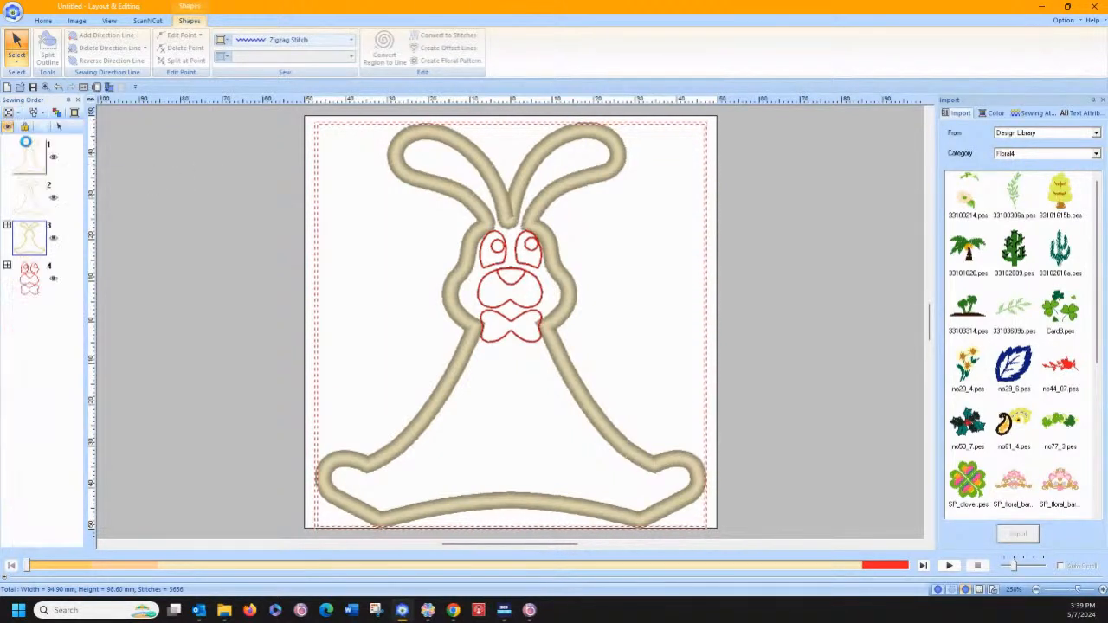
Delete the entire rabbit design from the page.
{"action": "left_click", "coordinate": [134, 184]}
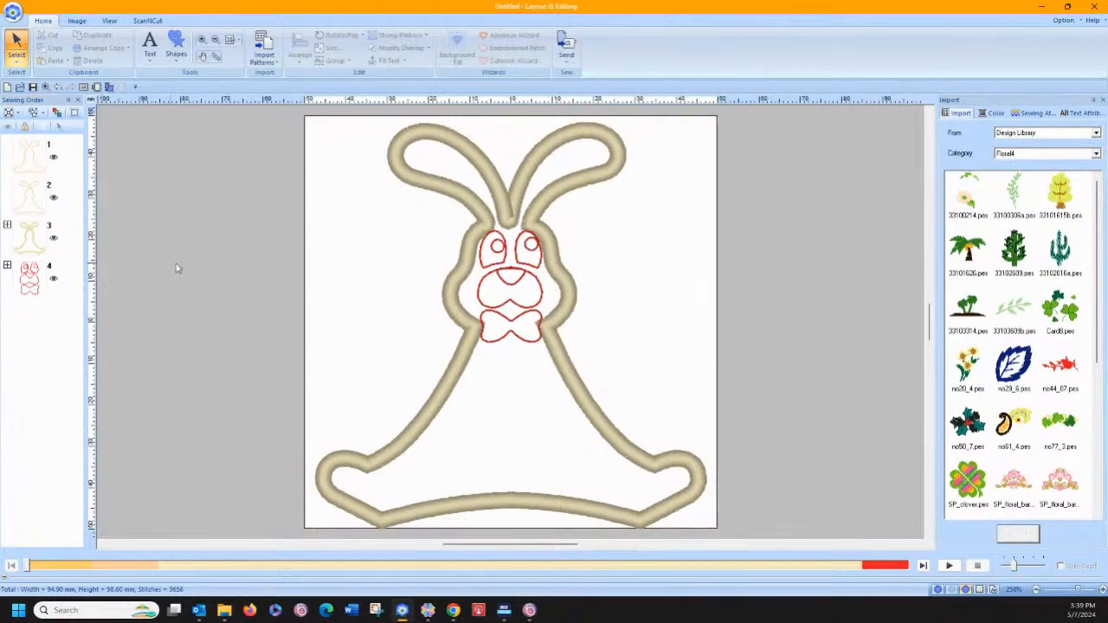
{"action": "left_click_drag", "start_coordinate": [243, 115], "coordinate": [726, 540]}
{"action": "key", "text": "Delete"}
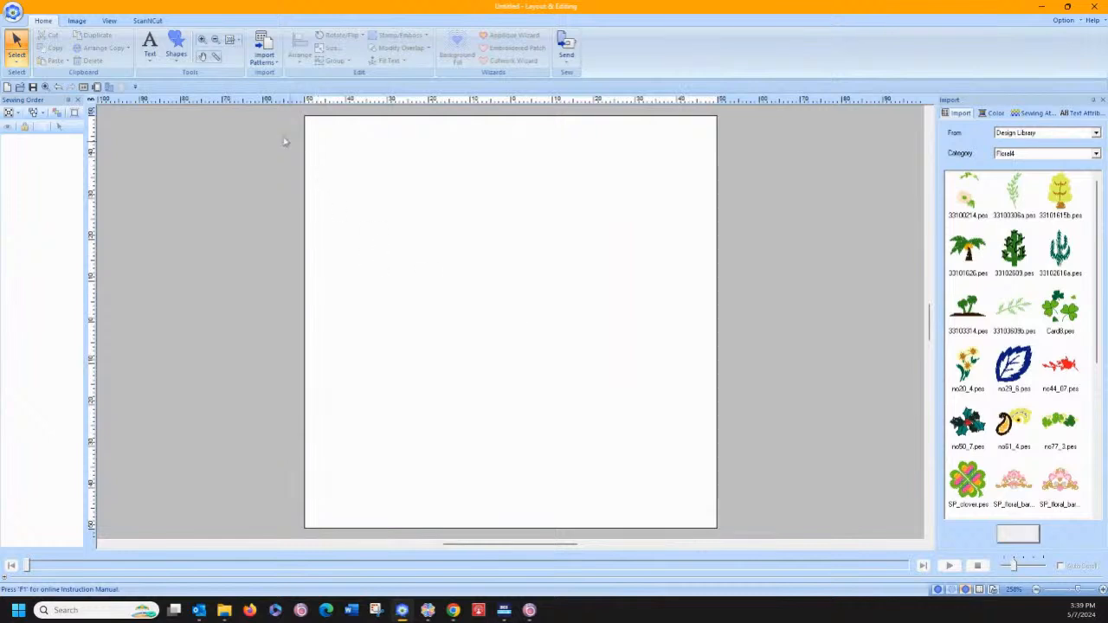
Start a vector image import and browse to C:\Program Files (x86)\Brother\PE-DESIGN 11\ClipArt\Vector Image.
{"action": "left_click", "coordinate": [268, 65]}
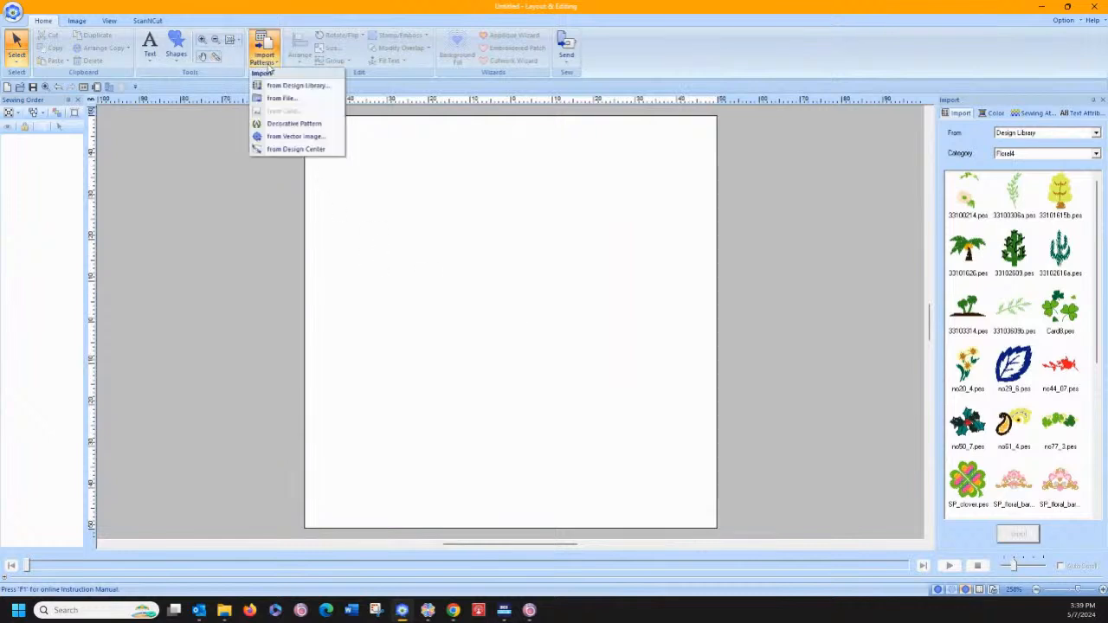
{"action": "left_click", "coordinate": [291, 136]}
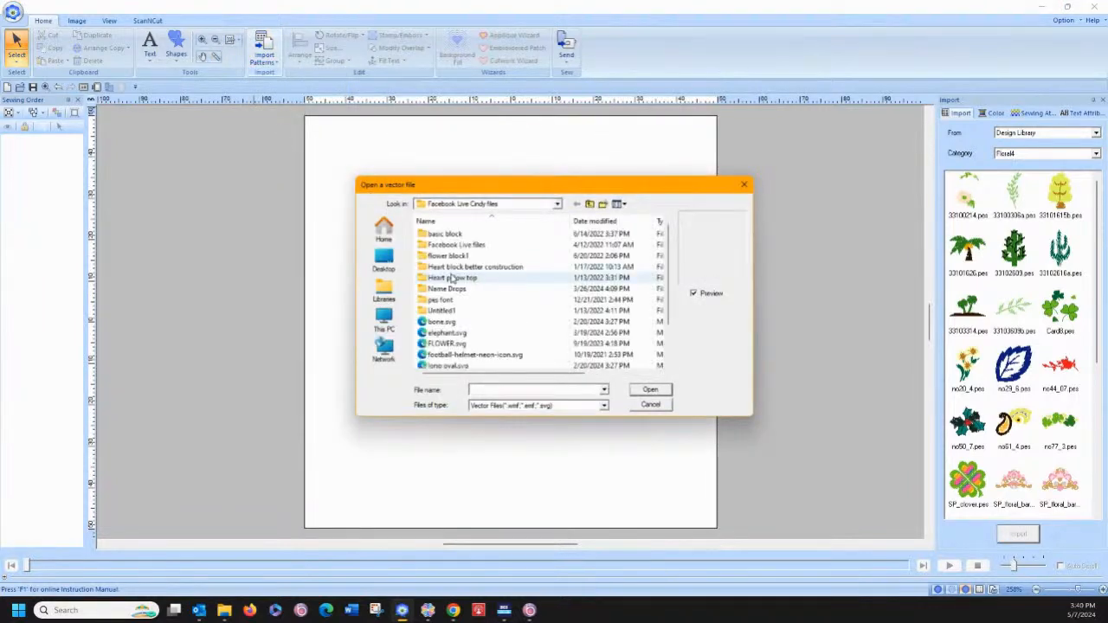
{"action": "left_click", "coordinate": [384, 322]}
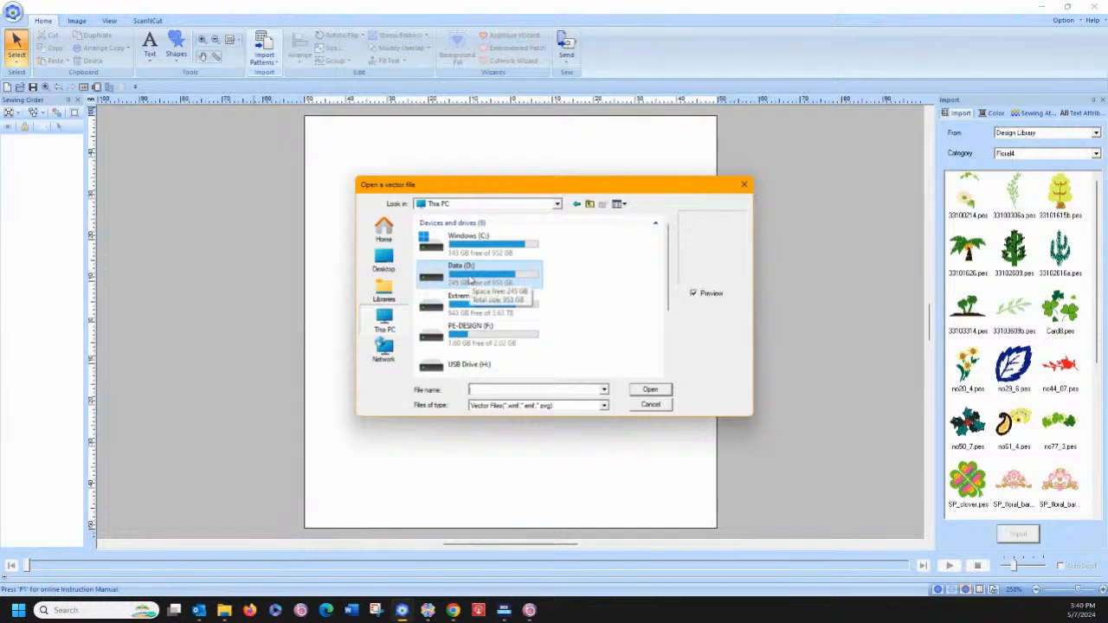
{"action": "double_click", "coordinate": [465, 245]}
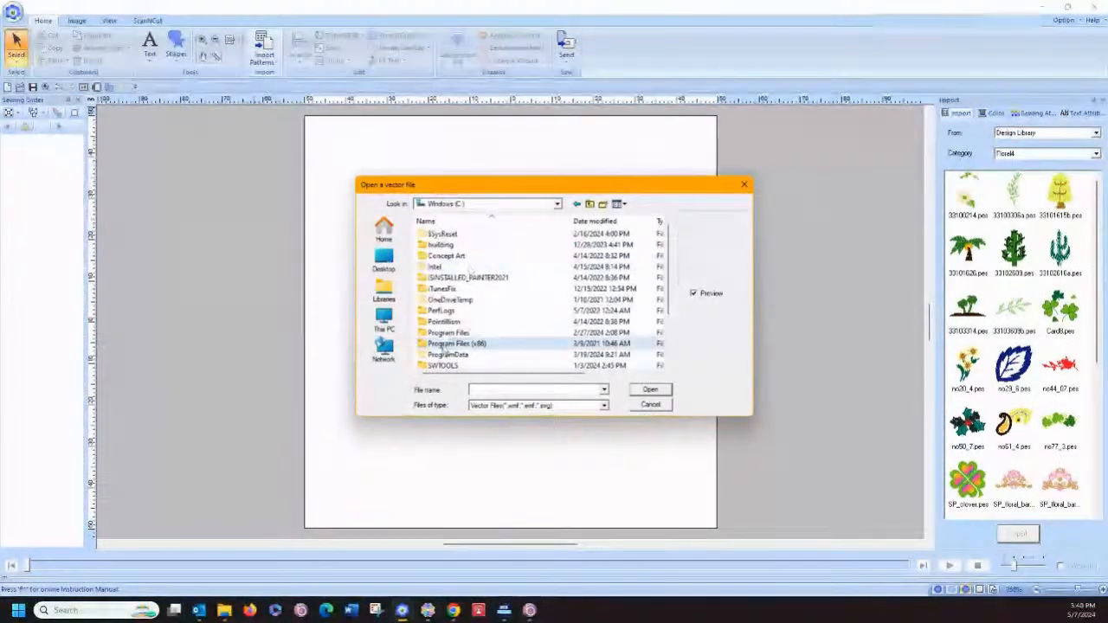
{"action": "double_click", "coordinate": [442, 345]}
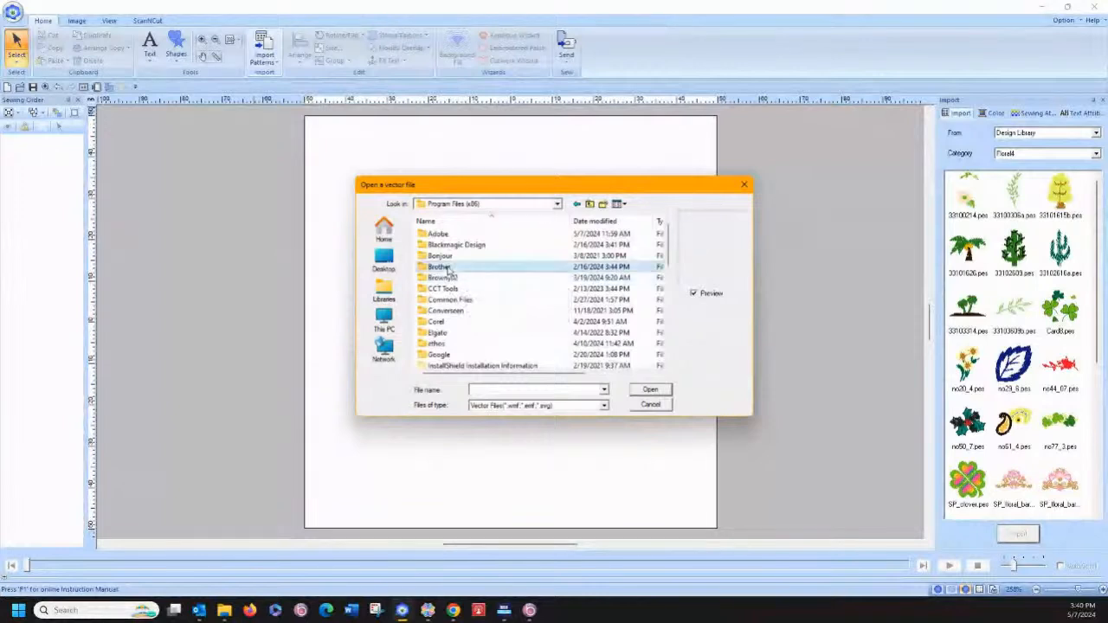
{"action": "double_click", "coordinate": [440, 266]}
{"action": "scroll", "coordinate": [448, 321], "scroll_direction": "down", "scroll_amount": 1}
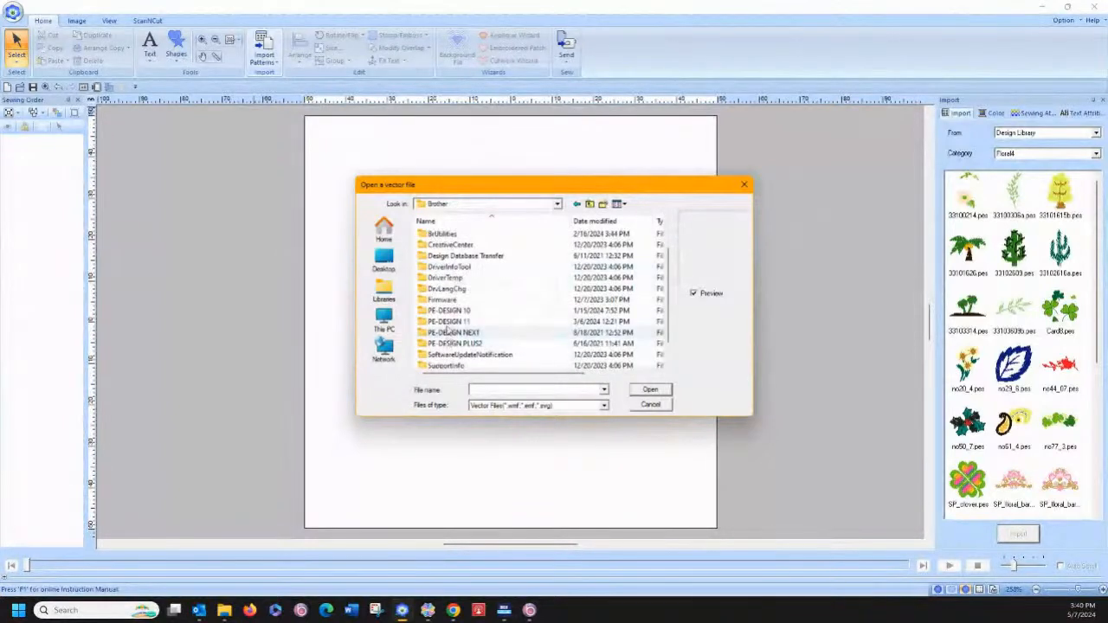
{"action": "double_click", "coordinate": [447, 322]}
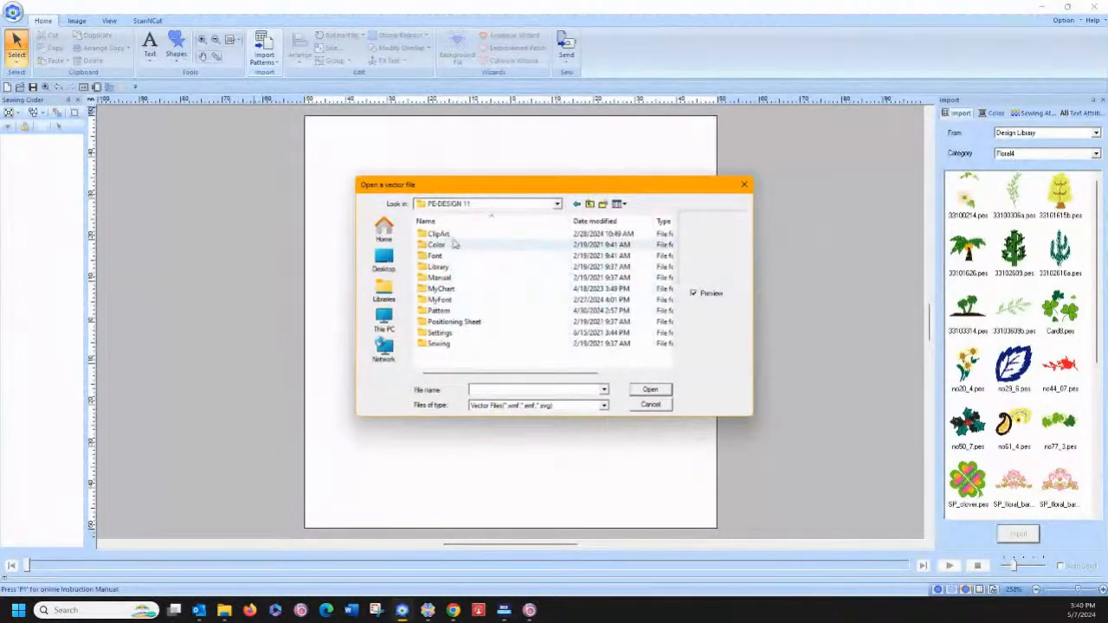
{"action": "double_click", "coordinate": [437, 234]}
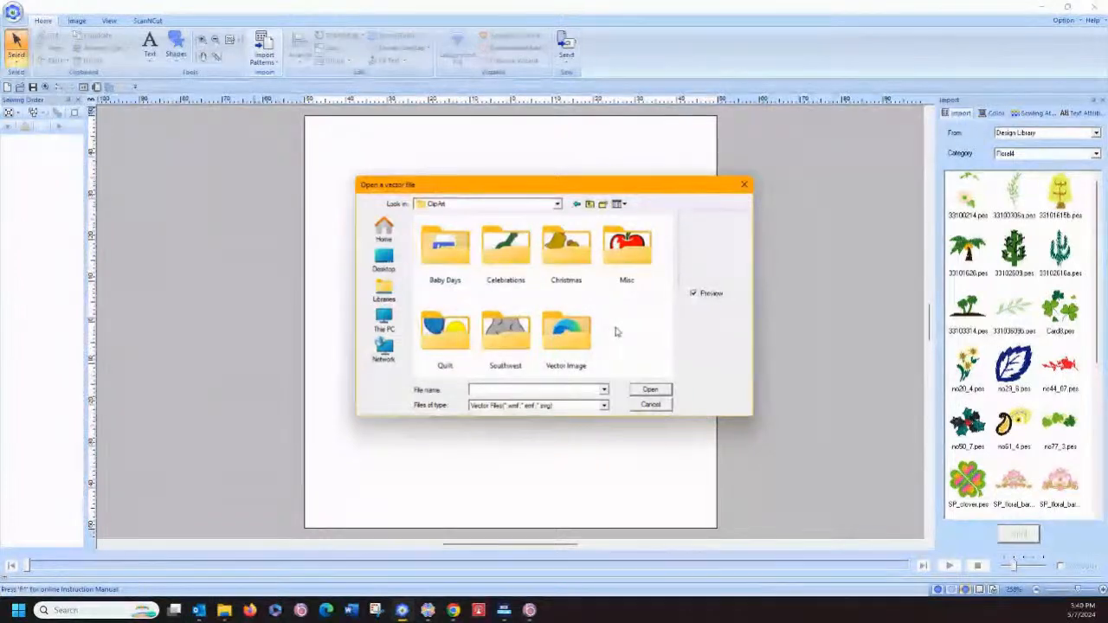
{"action": "double_click", "coordinate": [567, 332]}
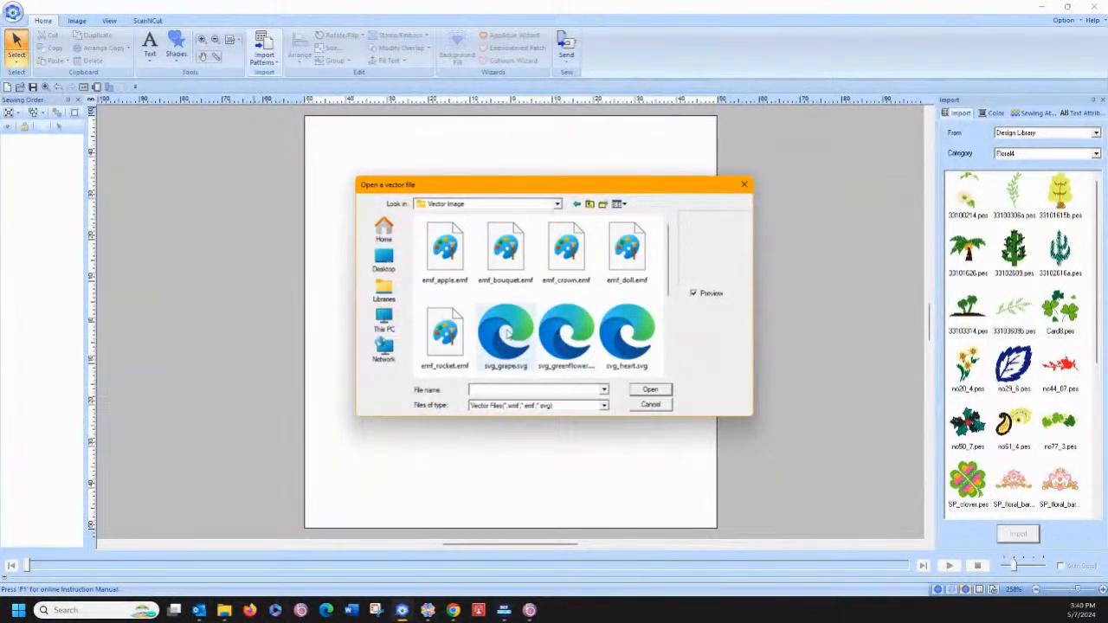
Preview svg_grape.svg and svg_greenflower.svg, and import svg_greenflower.svg onto the page.
{"action": "left_click", "coordinate": [559, 342]}
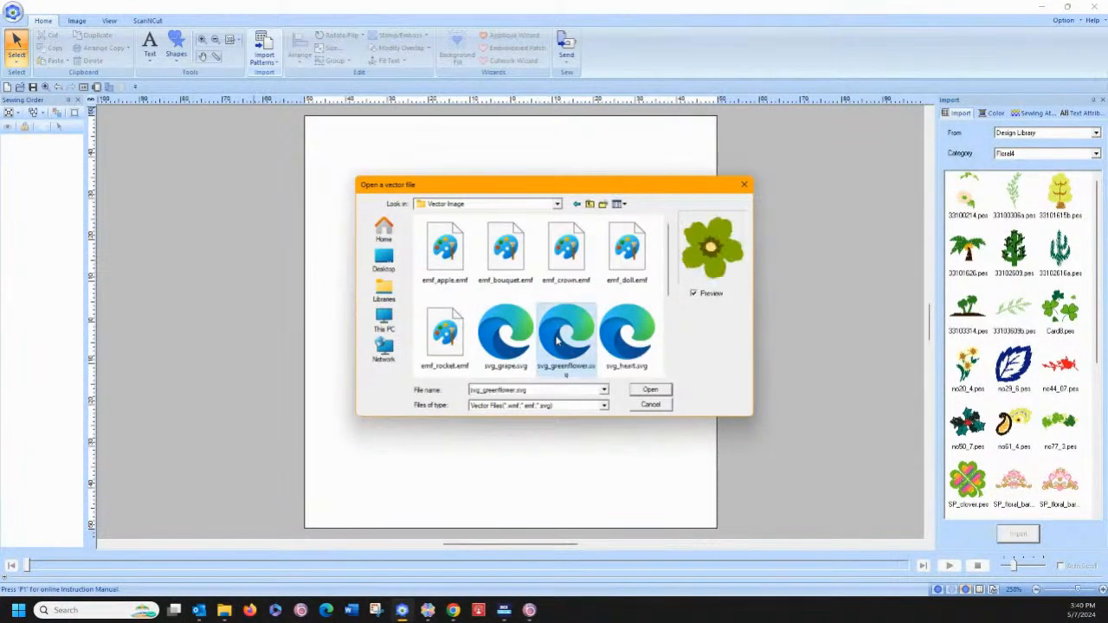
{"action": "left_click", "coordinate": [507, 340]}
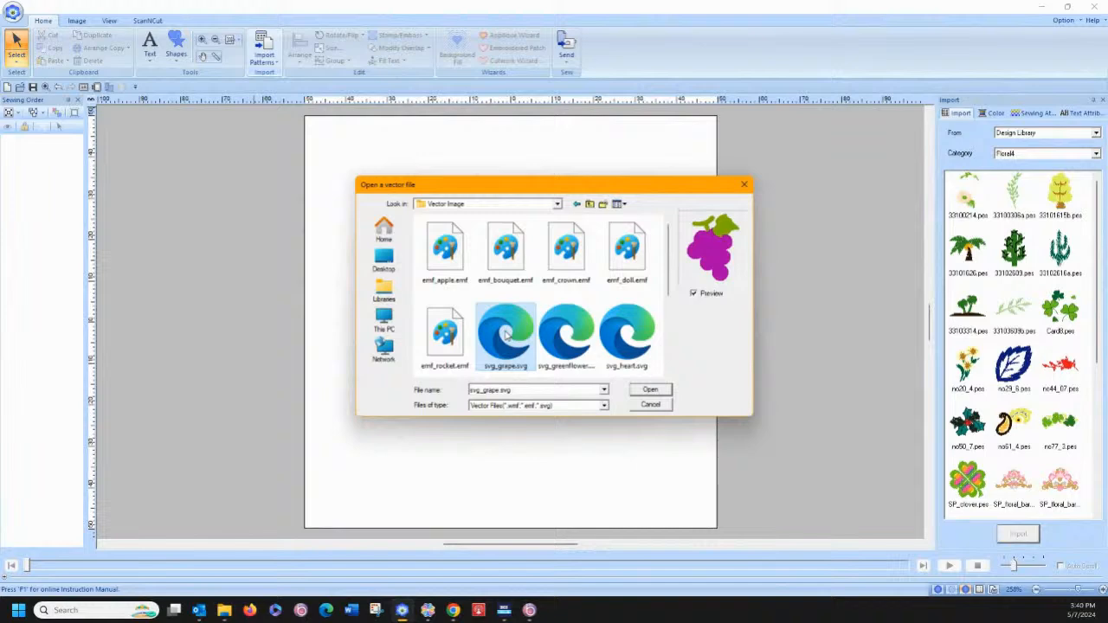
{"action": "left_click", "coordinate": [570, 336]}
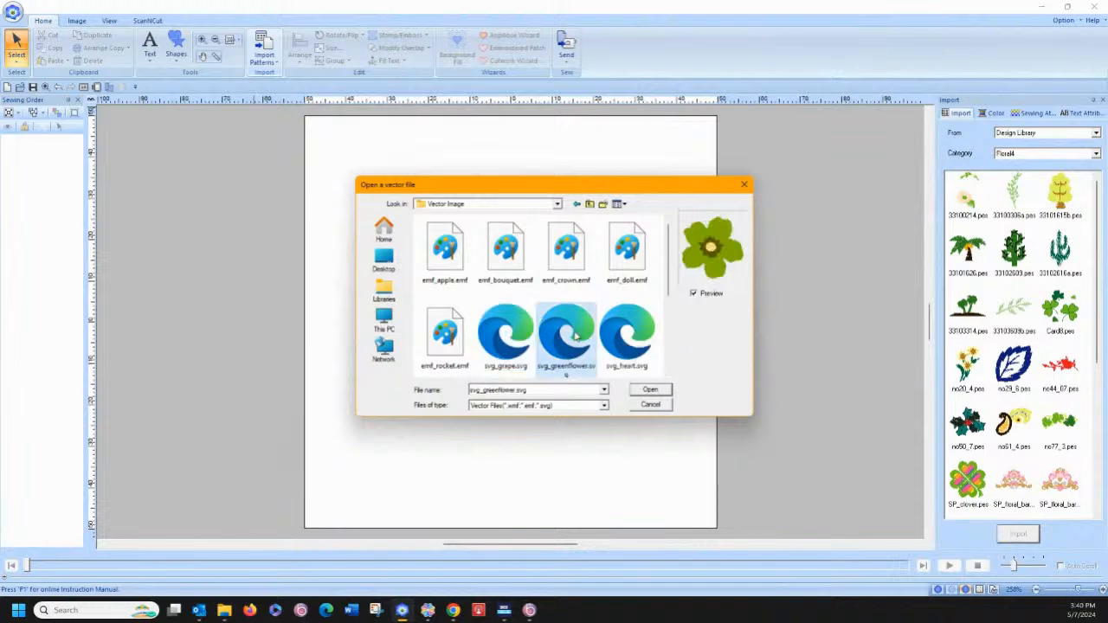
{"action": "left_click", "coordinate": [651, 391]}
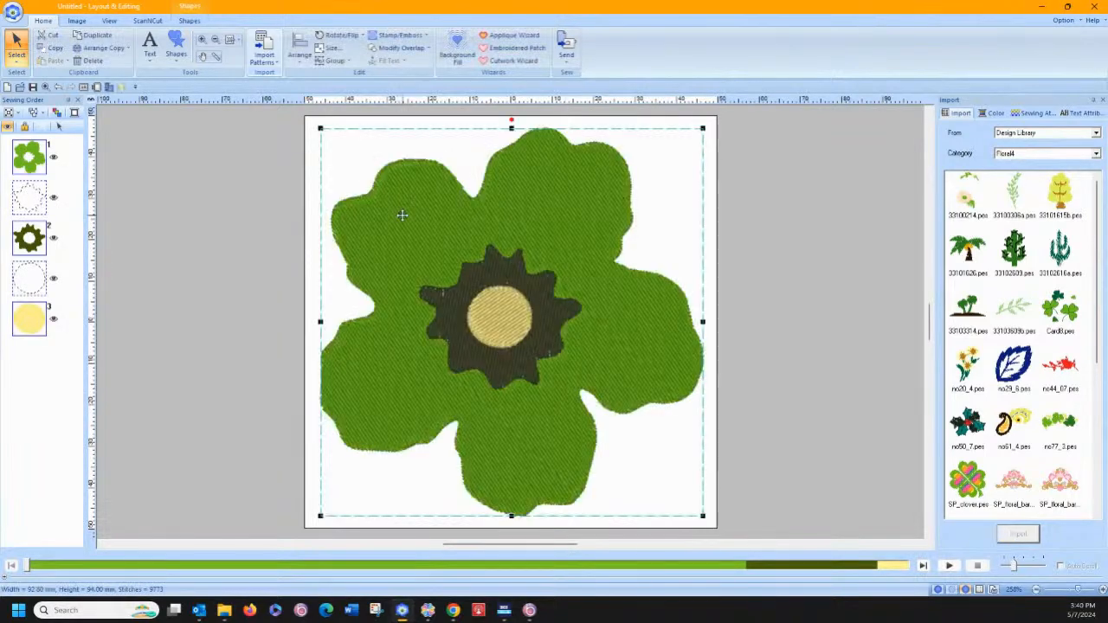
Ungroup the imported green flower design and clear the selection.
{"action": "right_click", "coordinate": [373, 221]}
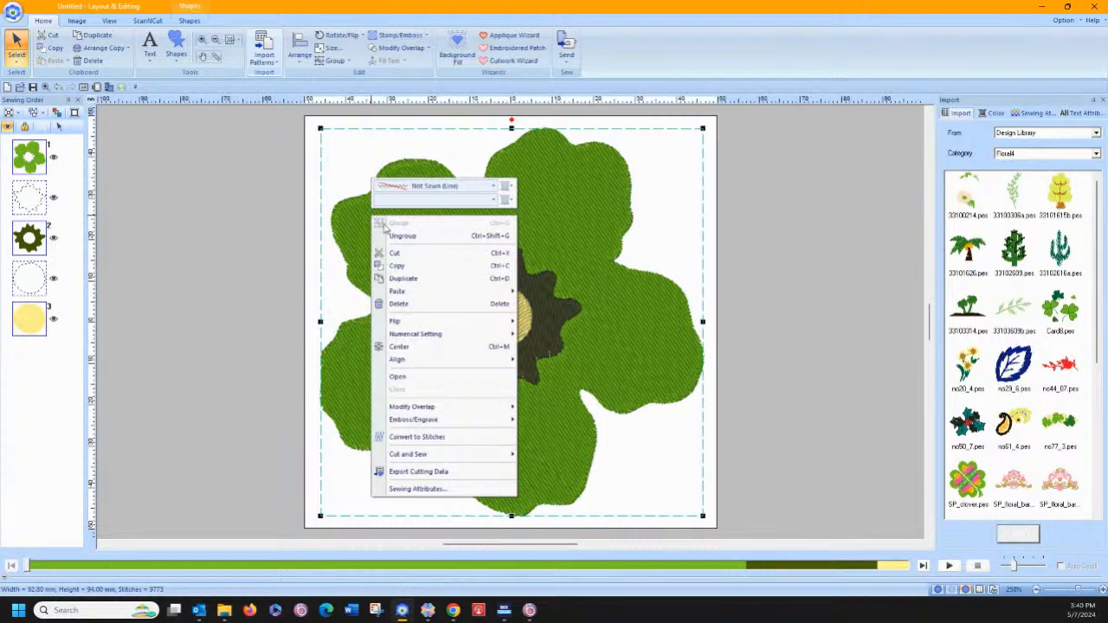
{"action": "left_click", "coordinate": [400, 235]}
{"action": "left_click", "coordinate": [277, 202]}
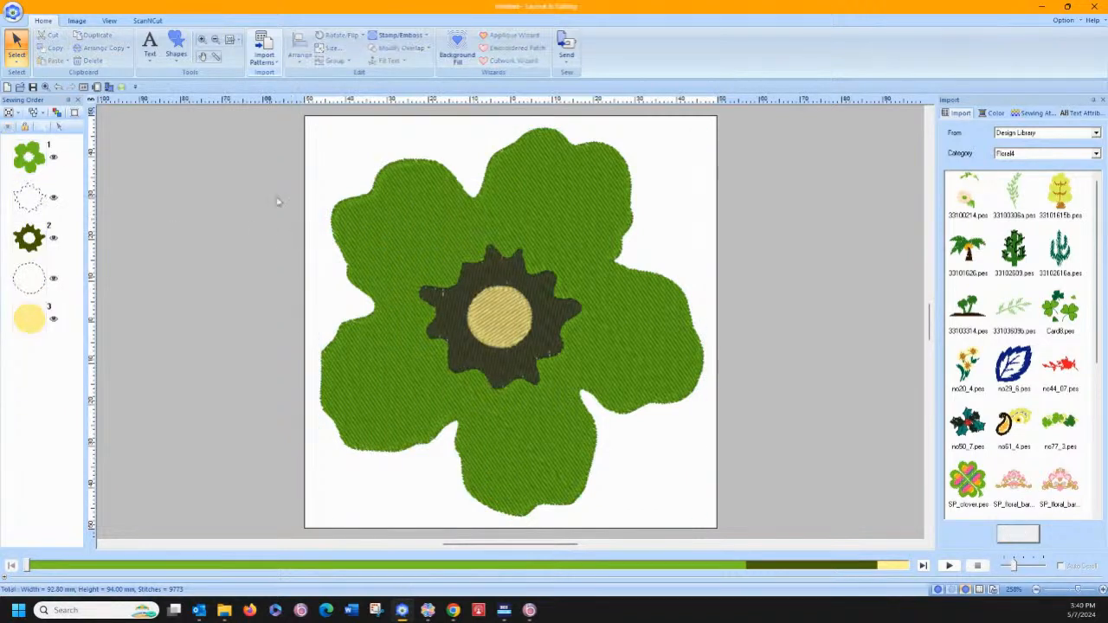
Replace the green petals with an appliqué with hole sewing, using zigzag tack-down and a 4.0 mm zigzag covering stitch at 5.0 line/mm.
{"action": "left_click", "coordinate": [346, 223]}
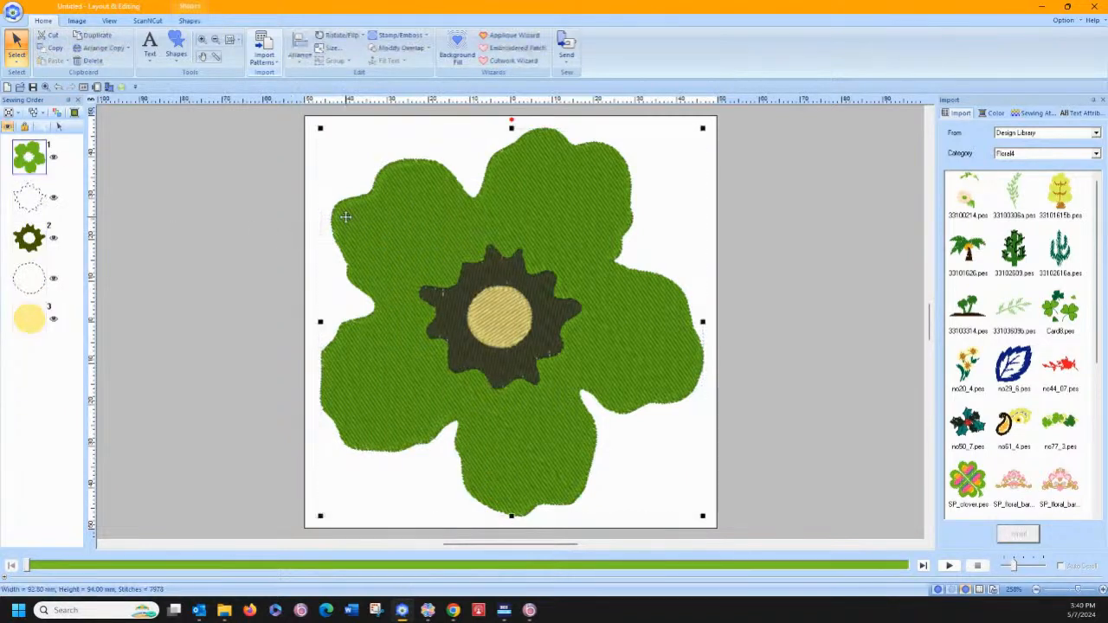
{"action": "left_click", "coordinate": [495, 35]}
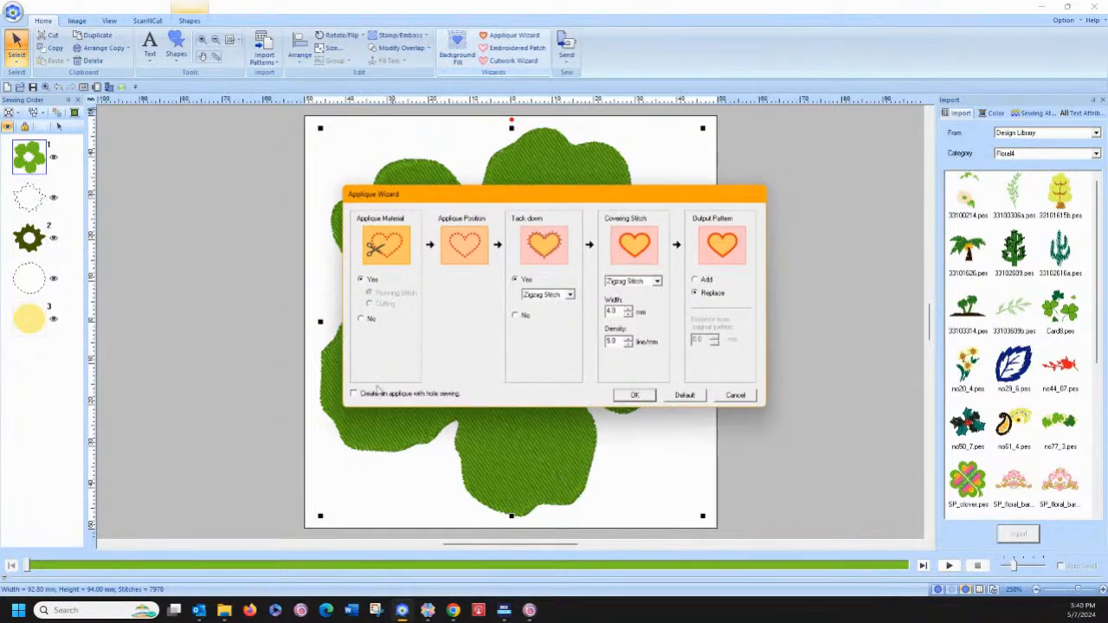
{"action": "left_click_drag", "start_coordinate": [480, 198], "coordinate": [773, 133]}
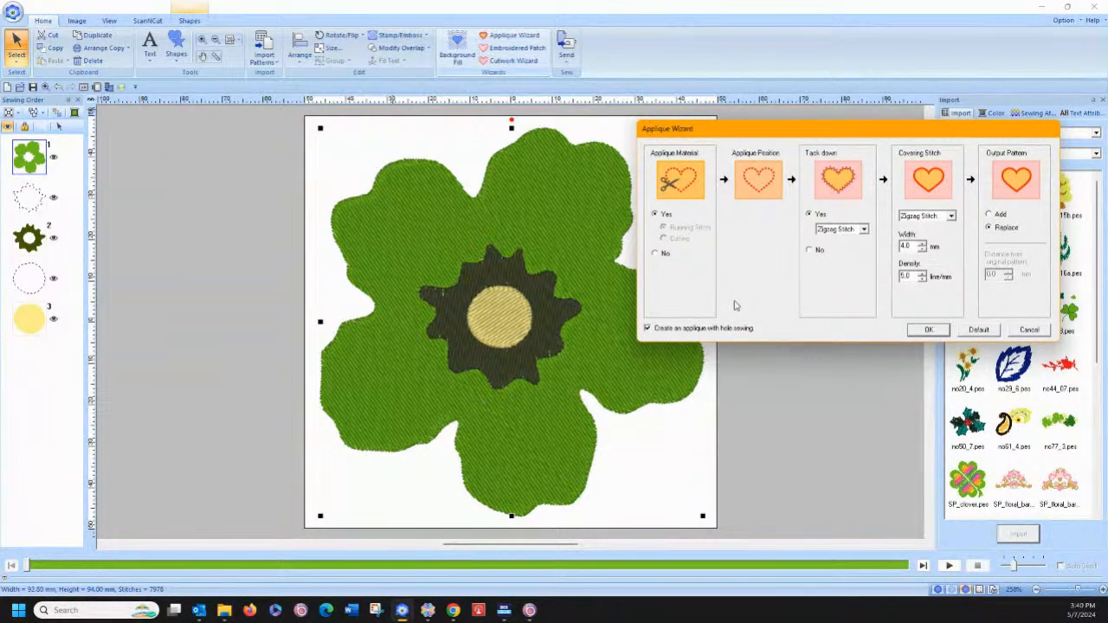
{"action": "left_click", "coordinate": [925, 331]}
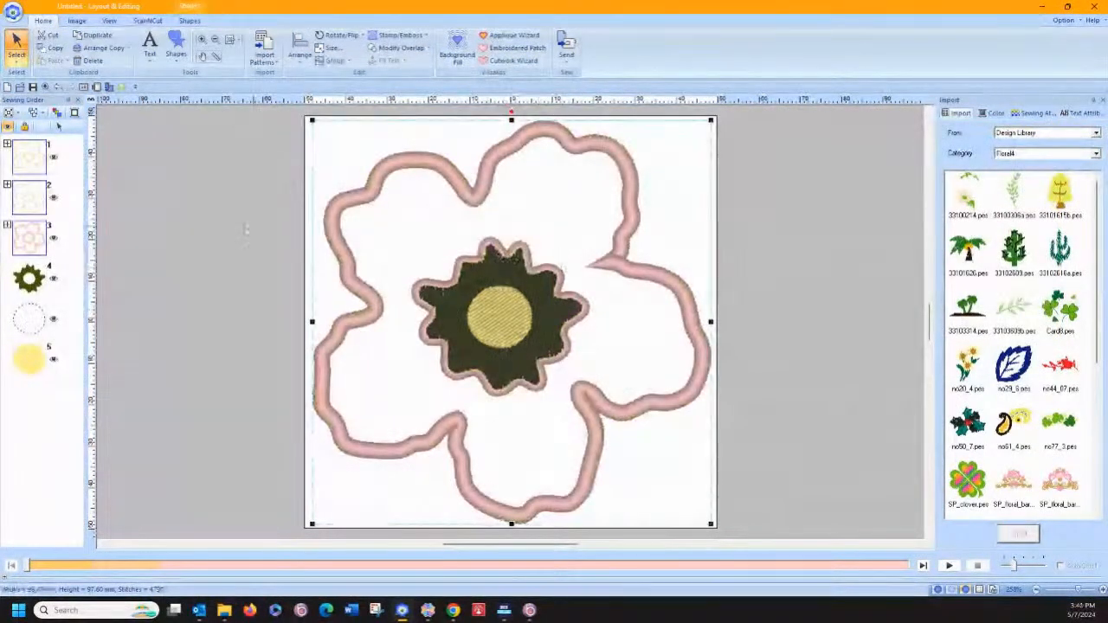
Hide the dark green centre shape and switch to stitch view to examine the zigzag stitching around the inner opening.
{"action": "left_click", "coordinate": [30, 275]}
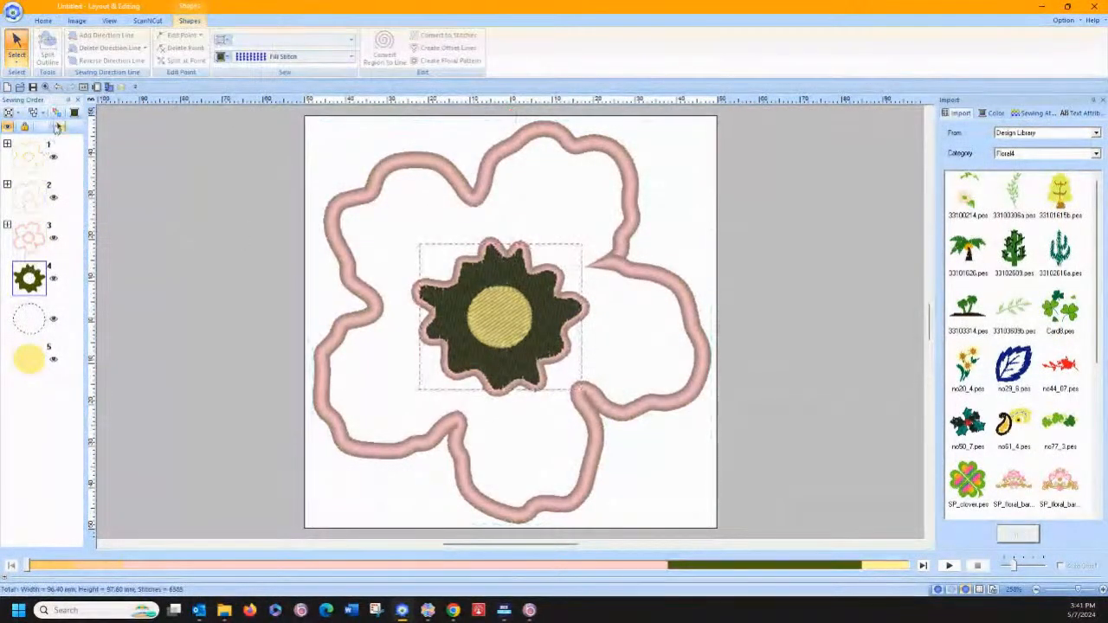
{"action": "left_click", "coordinate": [9, 126]}
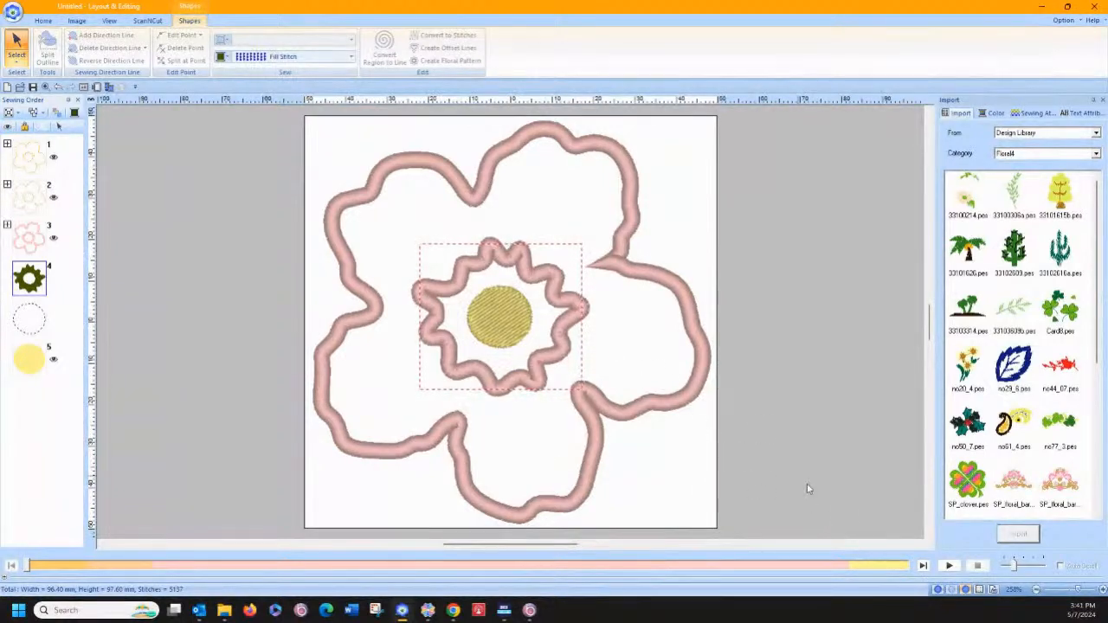
{"action": "left_click", "coordinate": [952, 590]}
{"action": "left_click", "coordinate": [412, 223]}
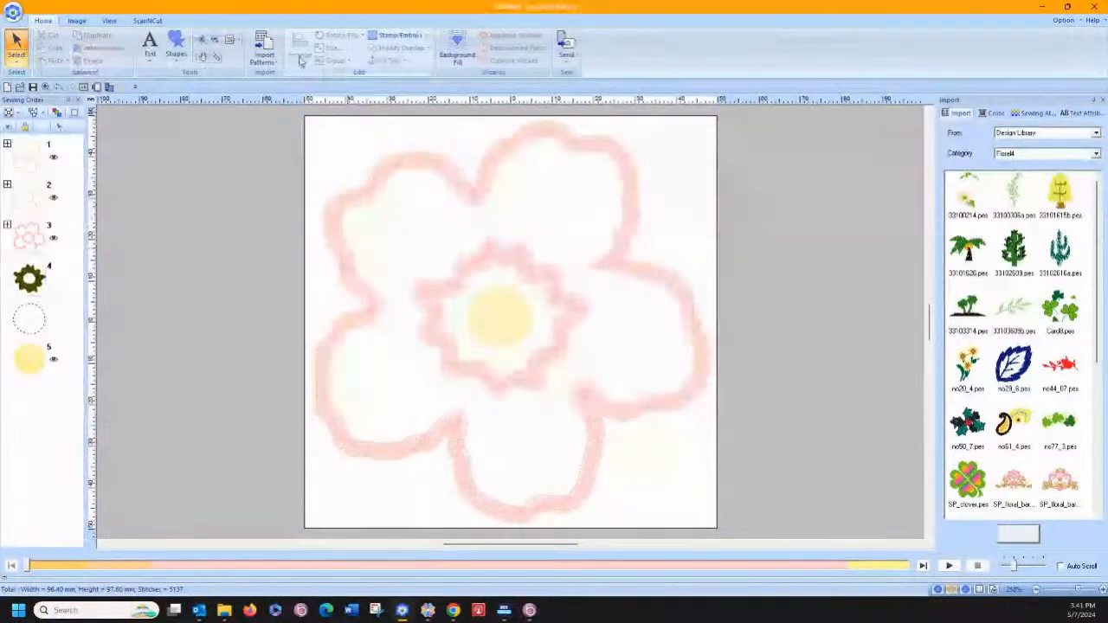
{"action": "left_click", "coordinate": [202, 39]}
{"action": "left_click_drag", "start_coordinate": [391, 220], "coordinate": [603, 390]}
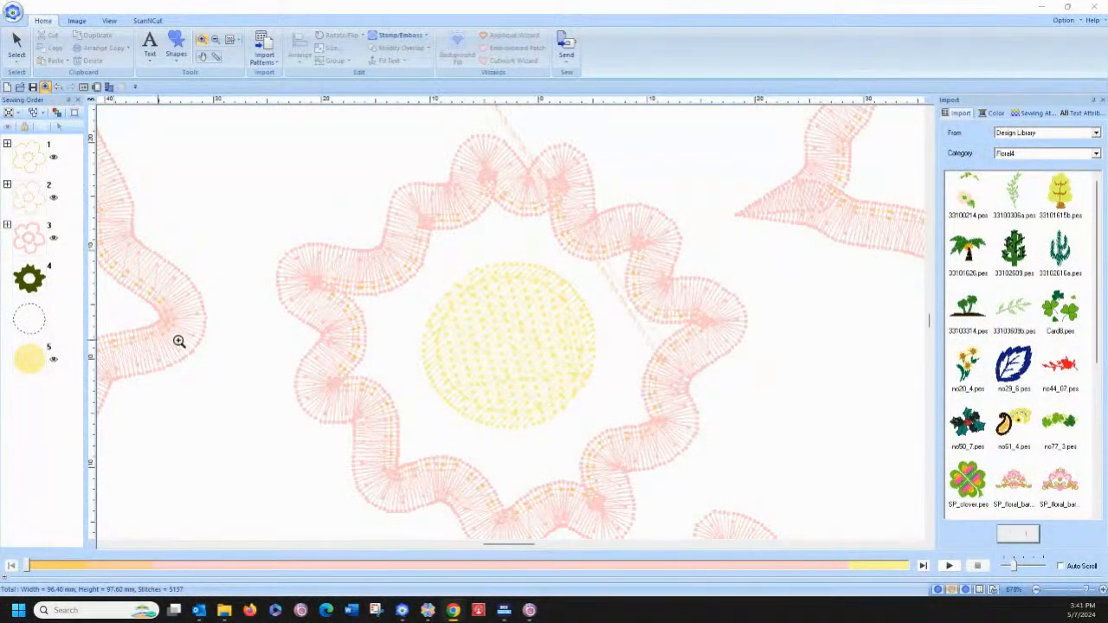
{"action": "left_click", "coordinate": [17, 45]}
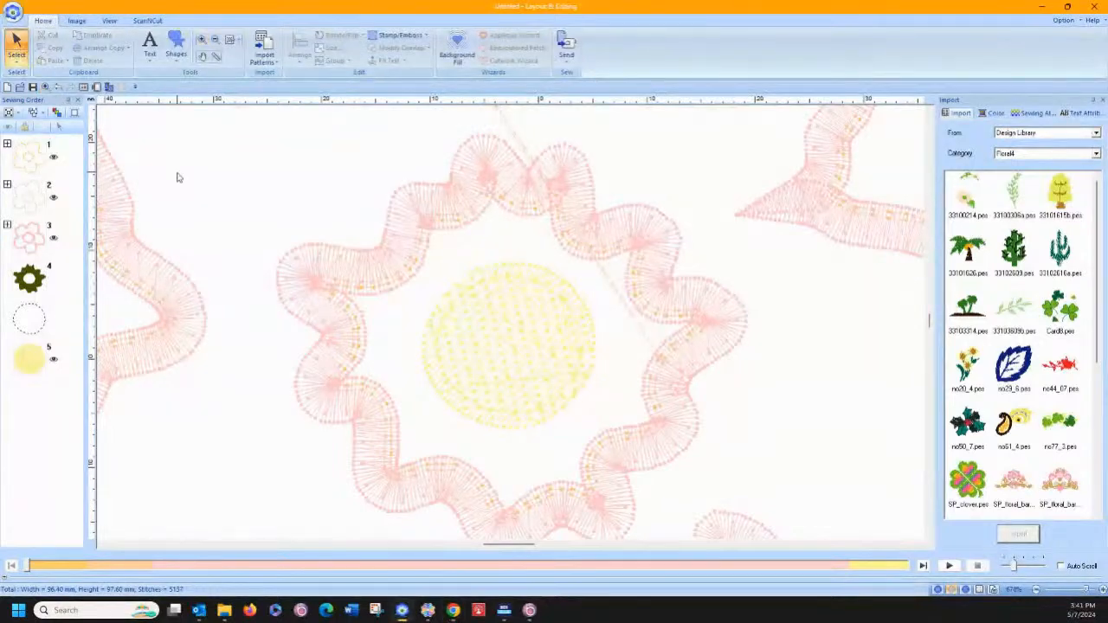
Undo the appliqué with hole sewing on the petals.
{"action": "left_click", "coordinate": [58, 88]}
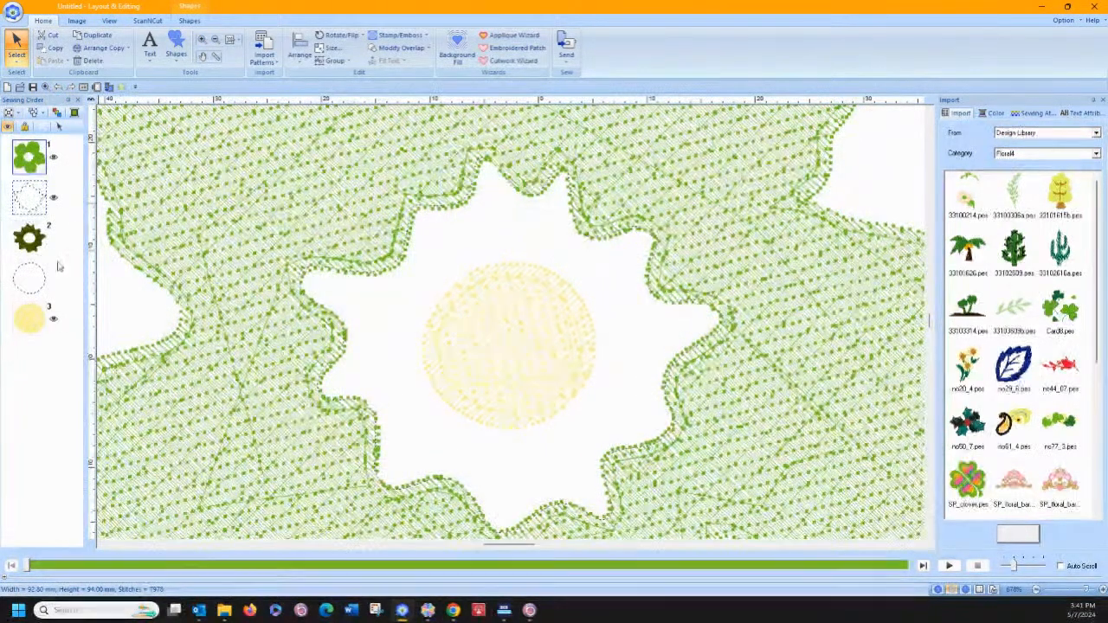
{"action": "left_click", "coordinate": [513, 37]}
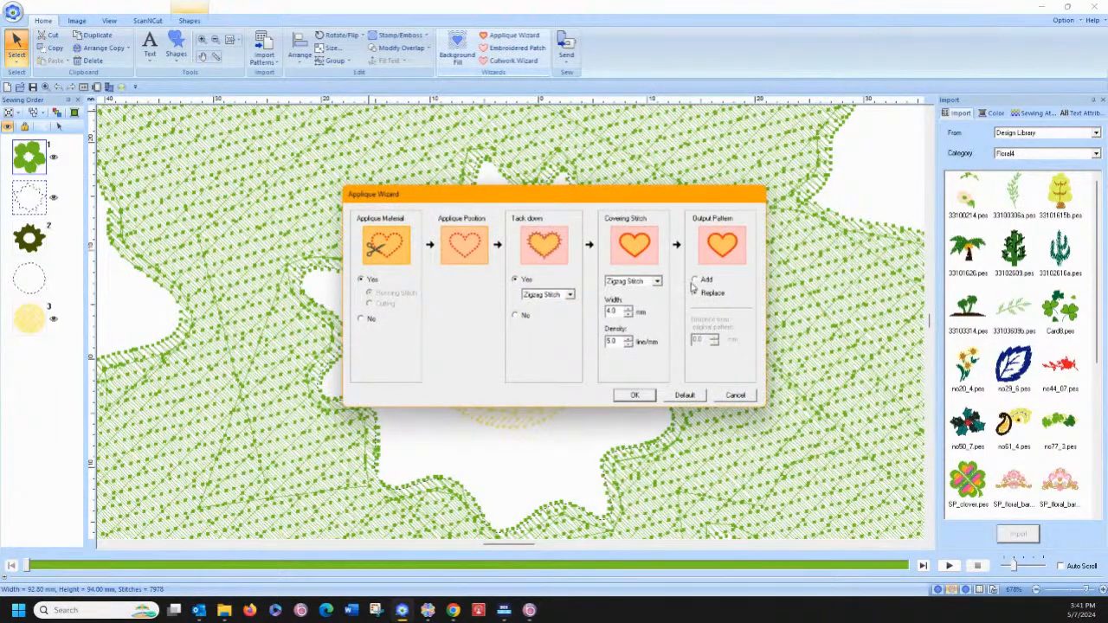
{"action": "left_click", "coordinate": [733, 394]}
Replace only the green petal shape with an appliqué without hole sewing, using zigzag tack-down and a 4.0 mm zigzag covering stitch at 5.0 line/mm.
{"action": "left_click", "coordinate": [31, 158]}
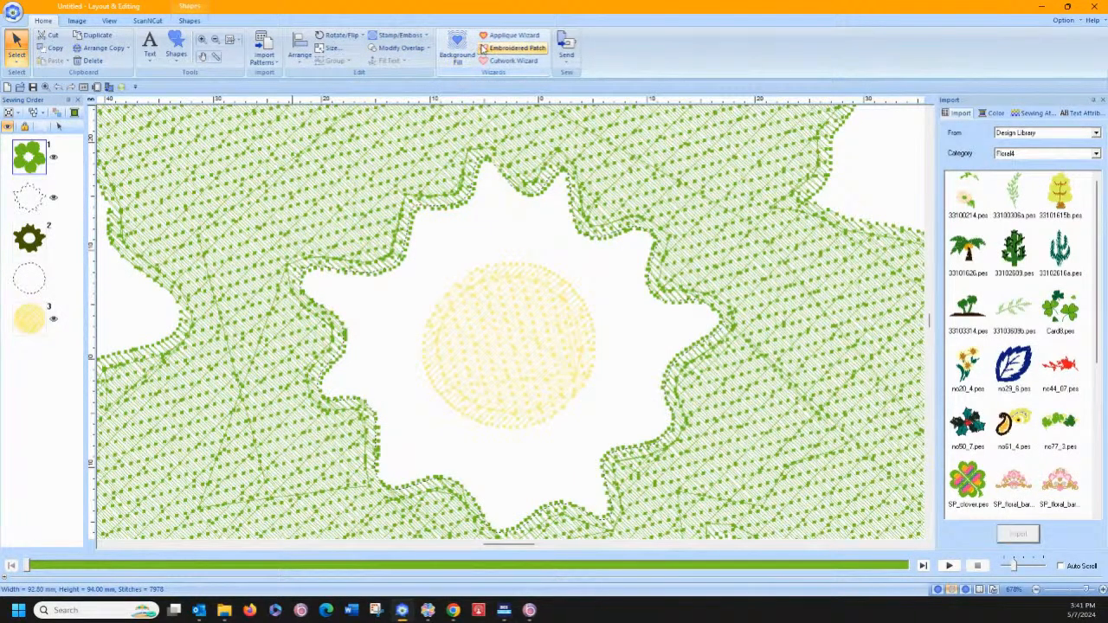
{"action": "left_click", "coordinate": [507, 35]}
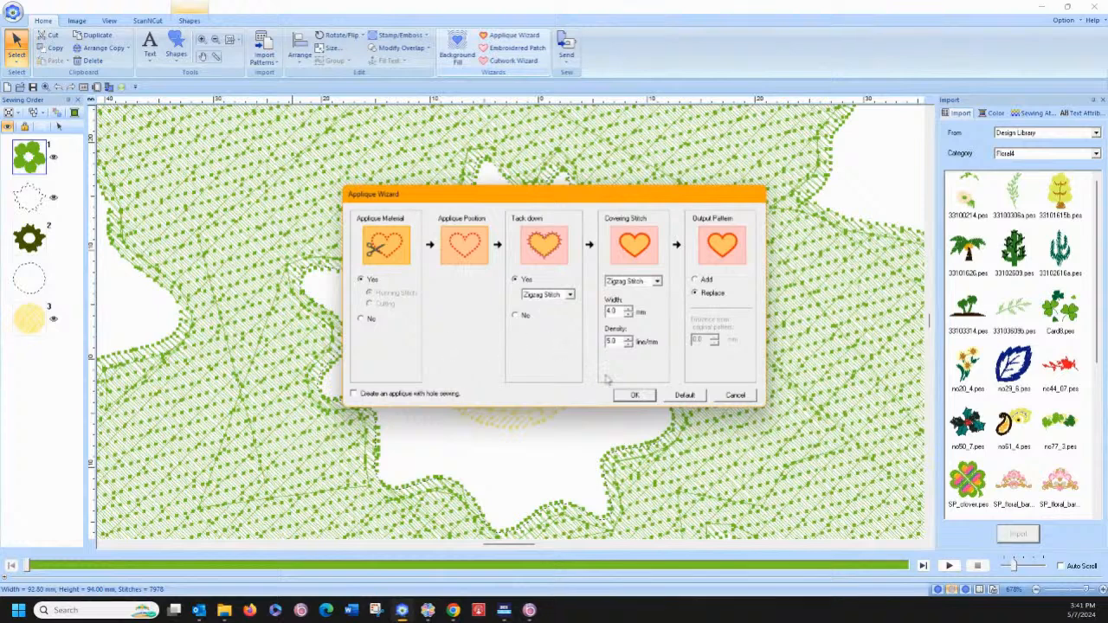
{"action": "left_click", "coordinate": [647, 396]}
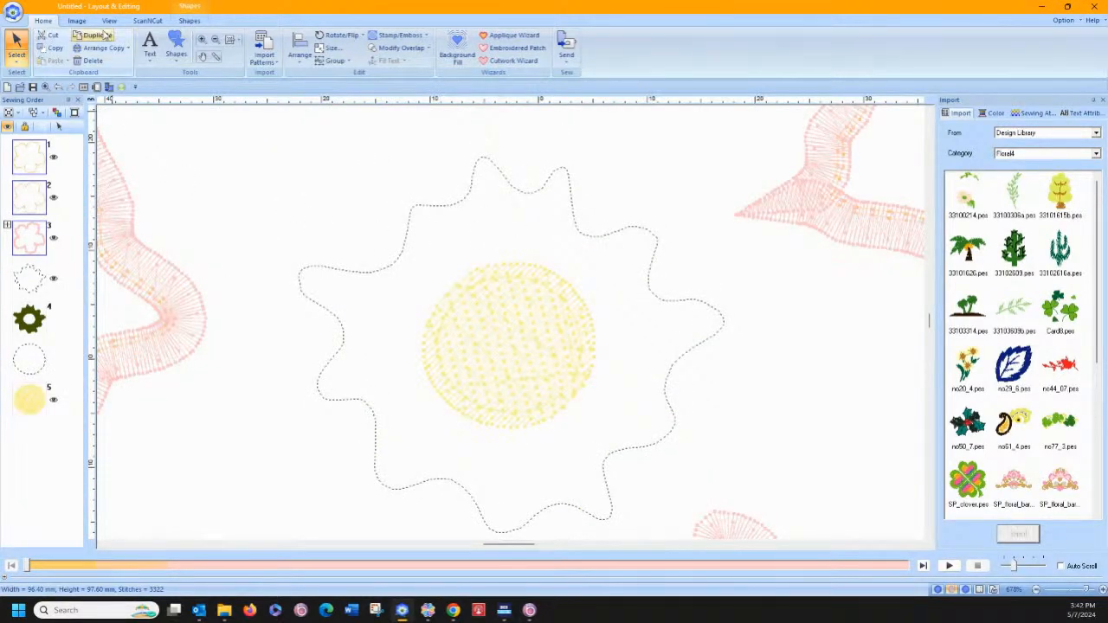
{"action": "left_click", "coordinate": [218, 44]}
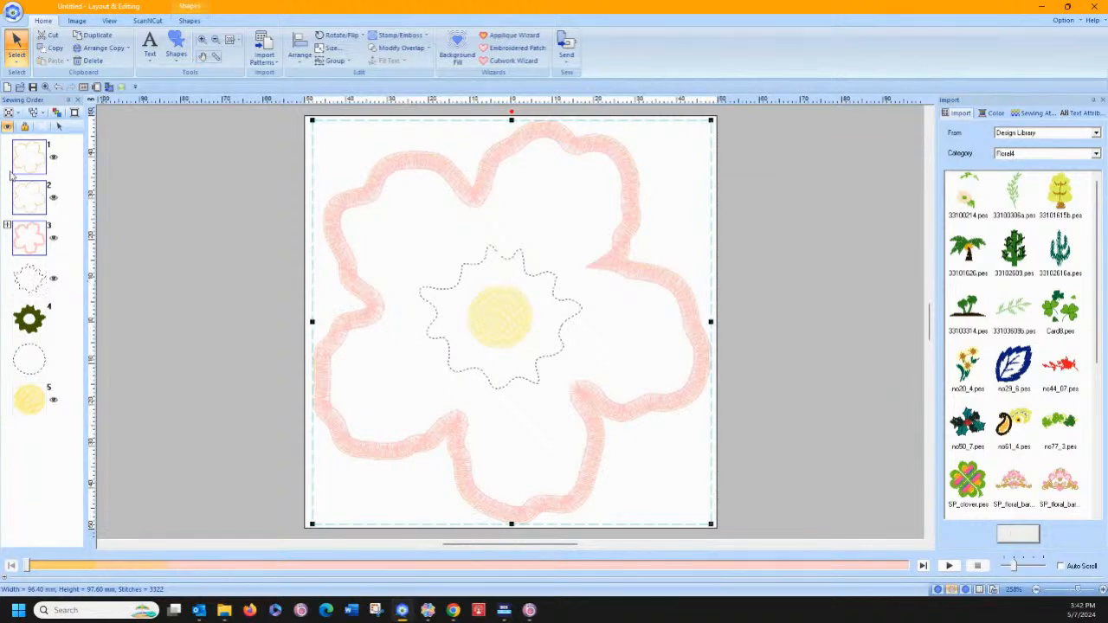
Hide the objects that are not stitched from the sewing order, show them again, and deselect the appliqué.
{"action": "left_click", "coordinate": [18, 114]}
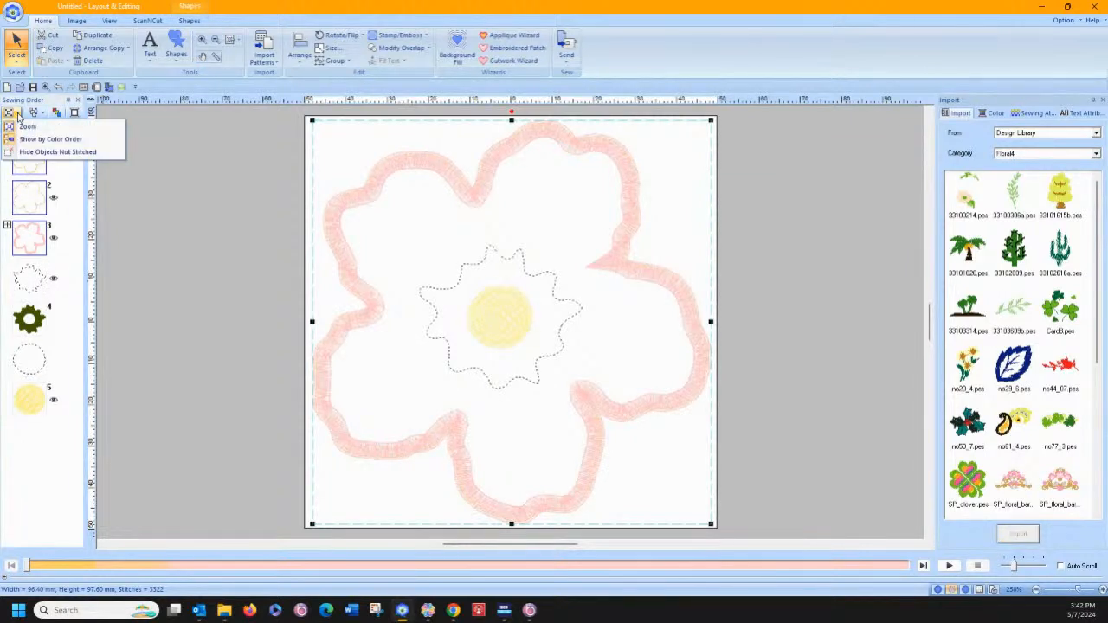
{"action": "left_click", "coordinate": [28, 152]}
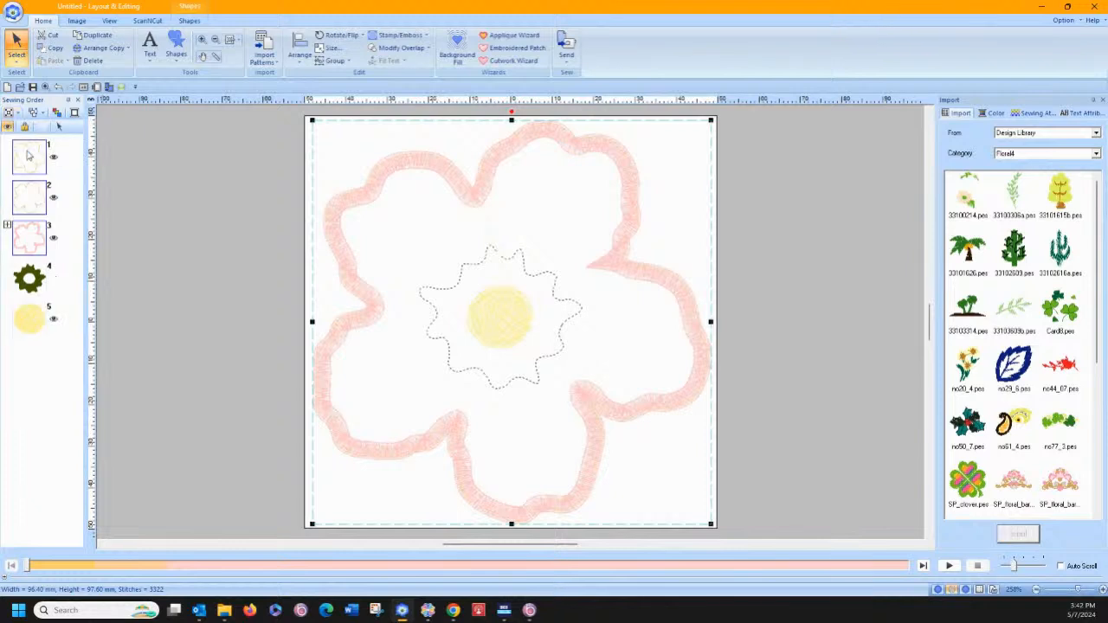
{"action": "left_click", "coordinate": [18, 115]}
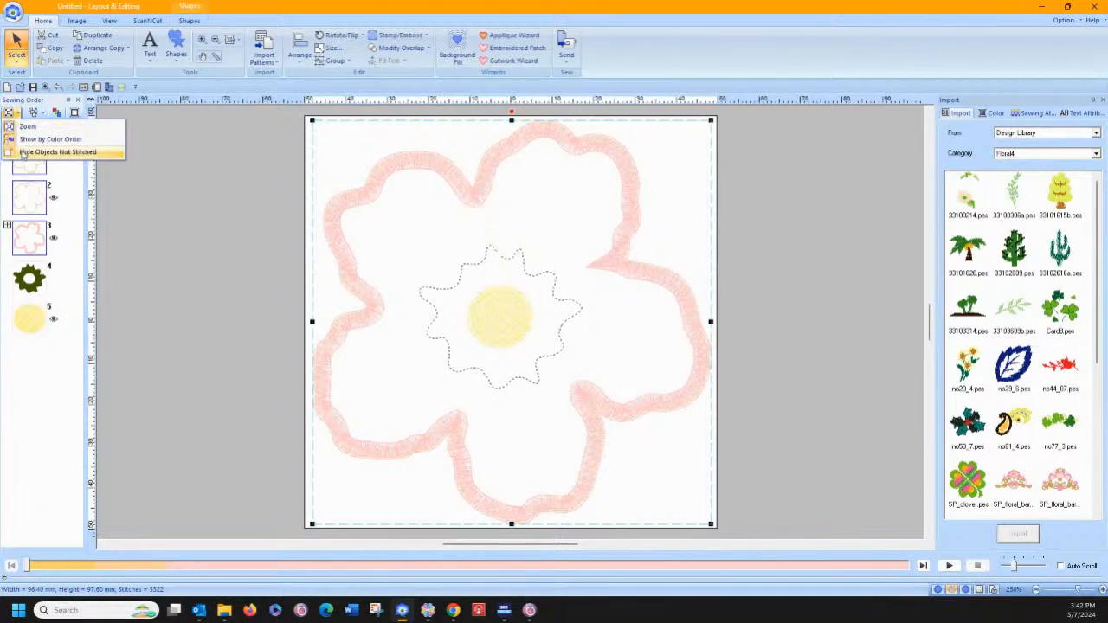
{"action": "left_click", "coordinate": [29, 153]}
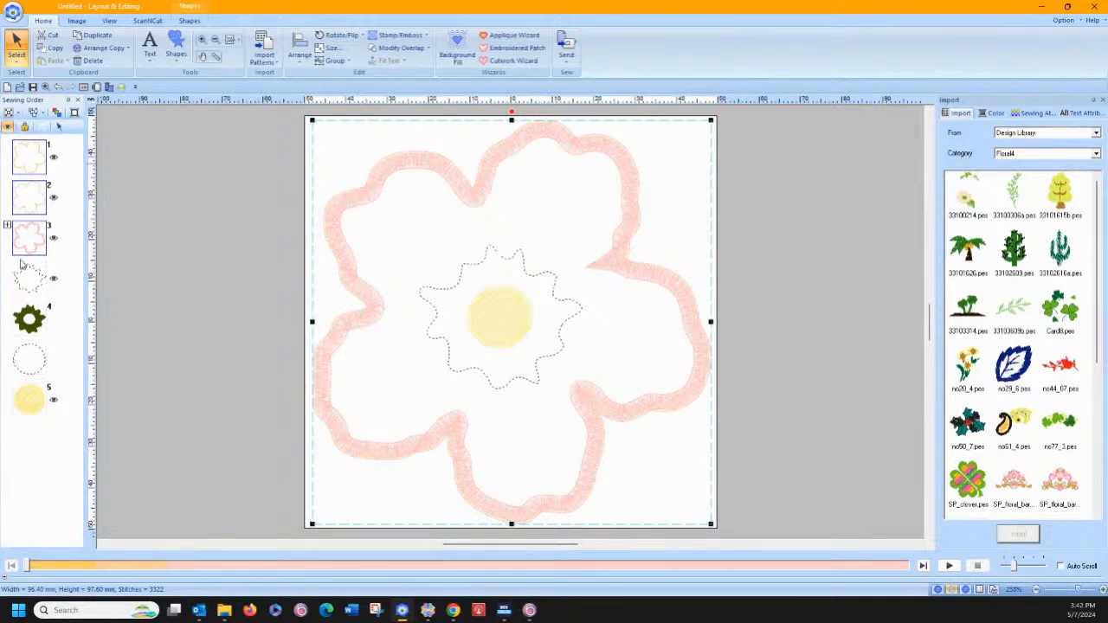
{"action": "left_click", "coordinate": [181, 336]}
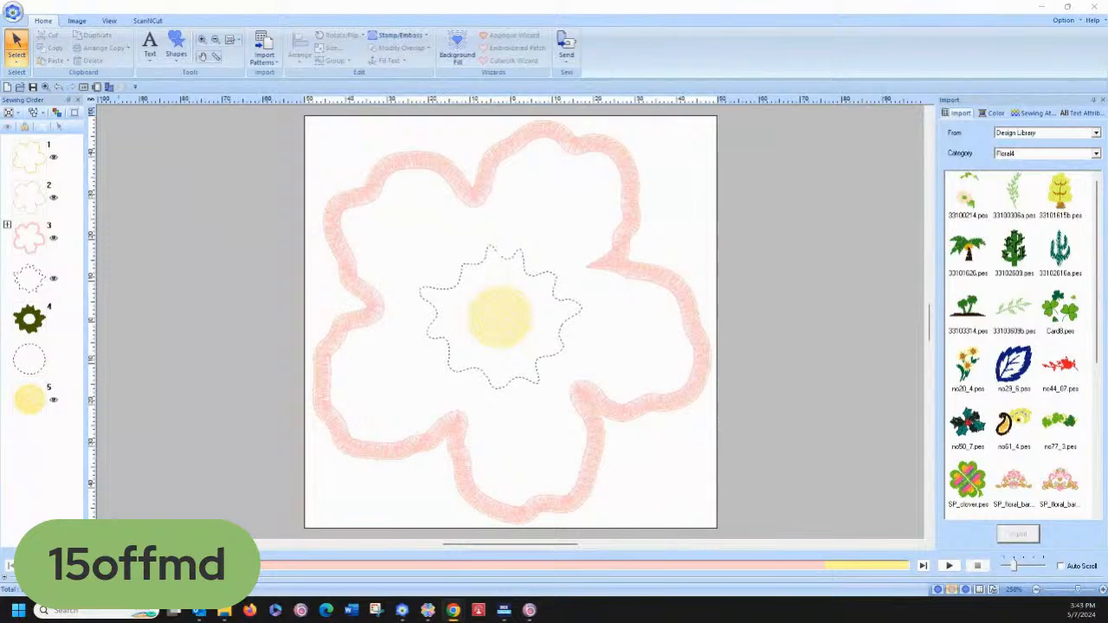
Switch to File Explorer and open Sewing Crafting Collection 1_2.jpg from SewingCrafting Collection 1.zip in a maximized PaintShop Pro window.
{"action": "key", "text": "alt+Tab"}
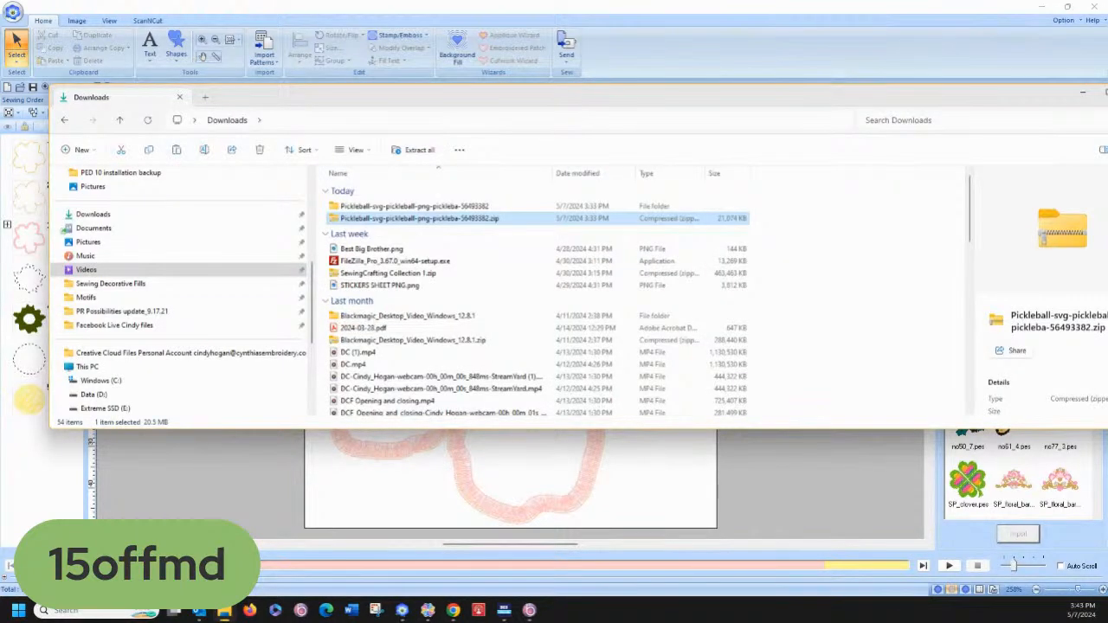
{"action": "left_click", "coordinate": [345, 273]}
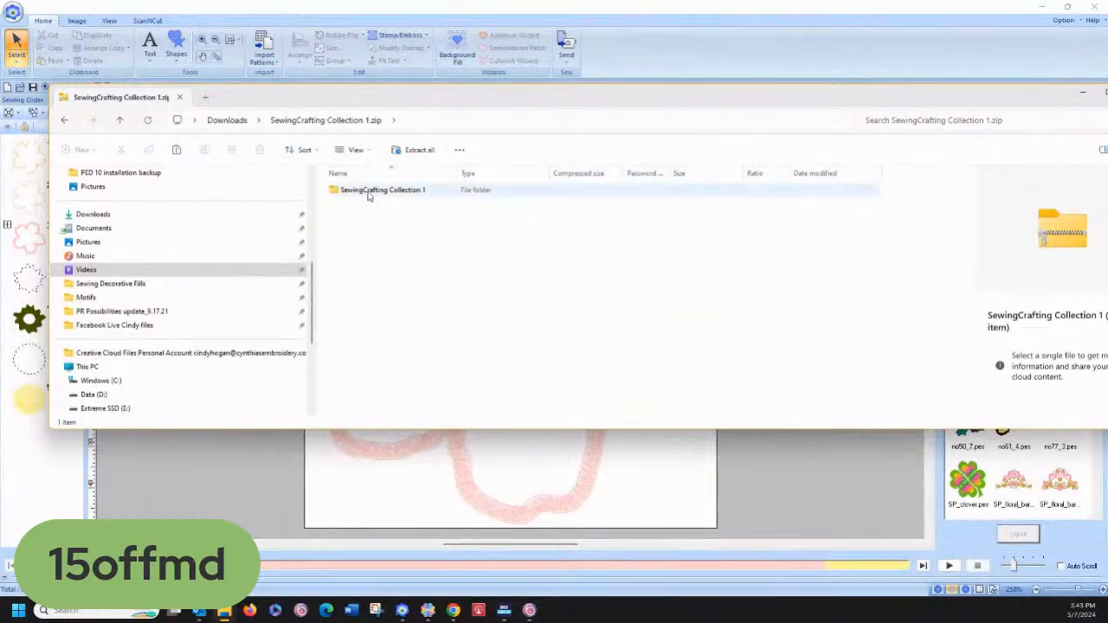
{"action": "double_click", "coordinate": [373, 191]}
{"action": "left_click", "coordinate": [389, 226]}
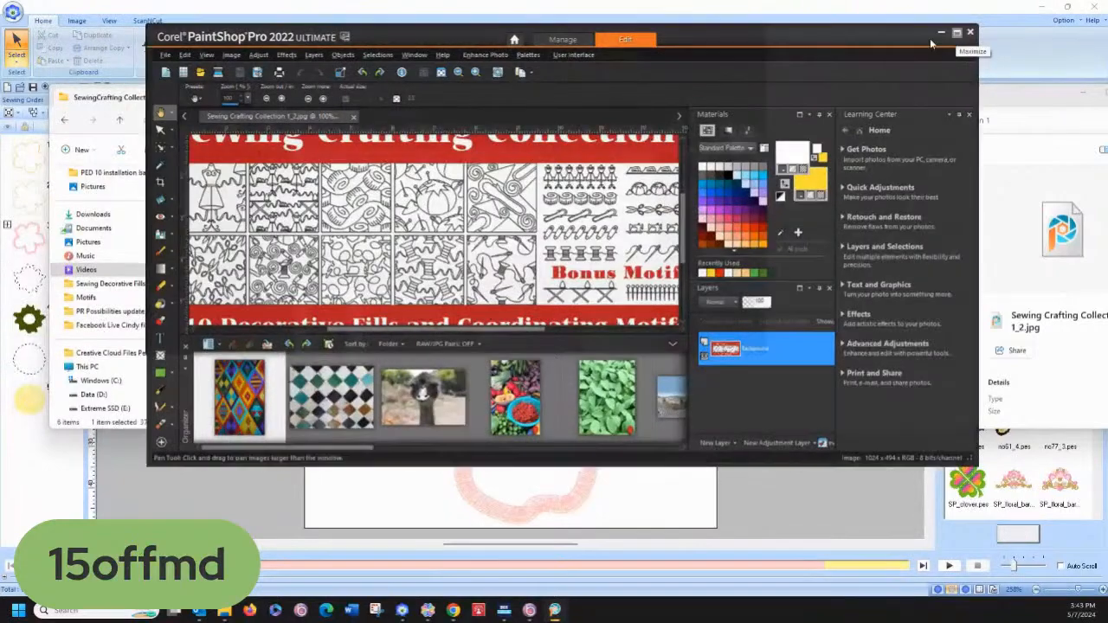
{"action": "left_click", "coordinate": [954, 32]}
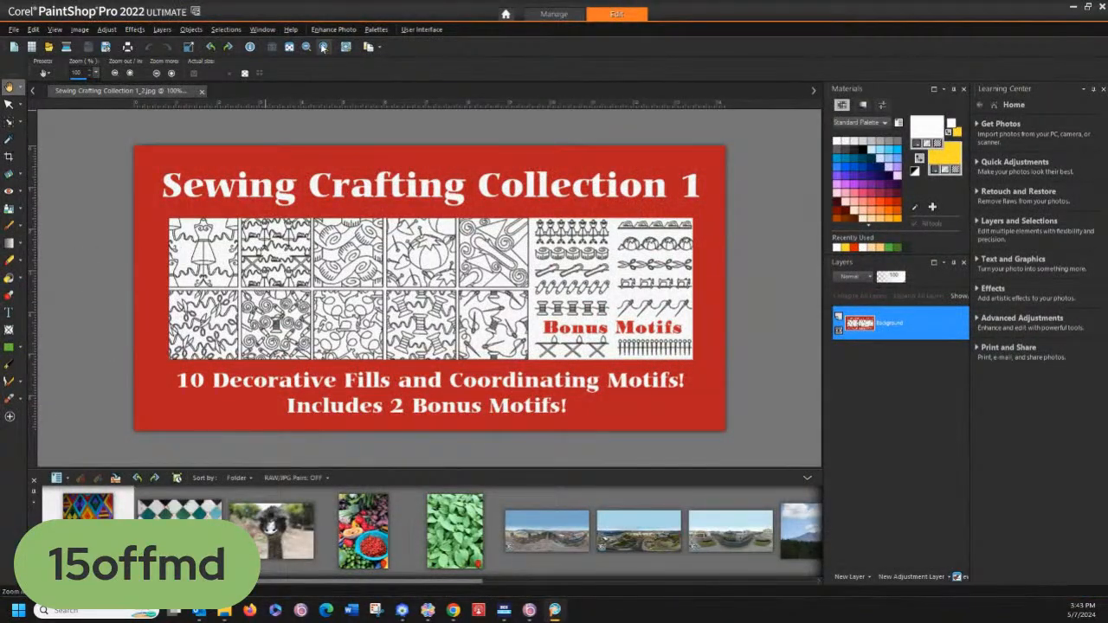
Examine the decorative fills and coordinating motifs in the Sewing Crafting Collection 1 image up close and as a whole.
{"action": "scroll", "coordinate": [156, 204], "scroll_direction": "up", "scroll_amount": 1}
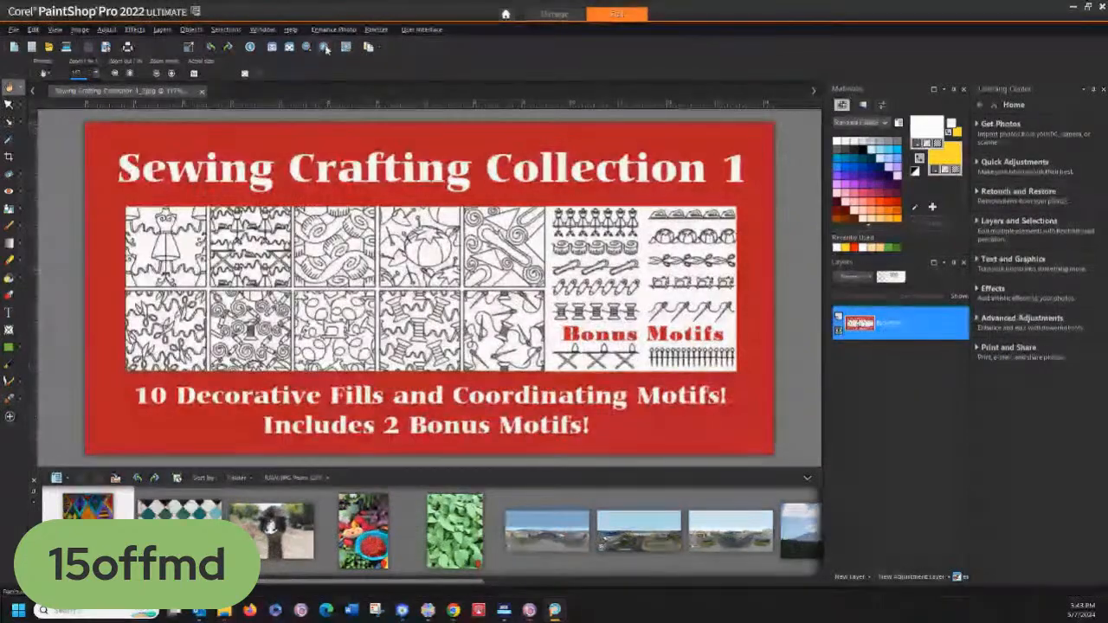
{"action": "scroll", "coordinate": [159, 191], "scroll_direction": "up", "scroll_amount": 3}
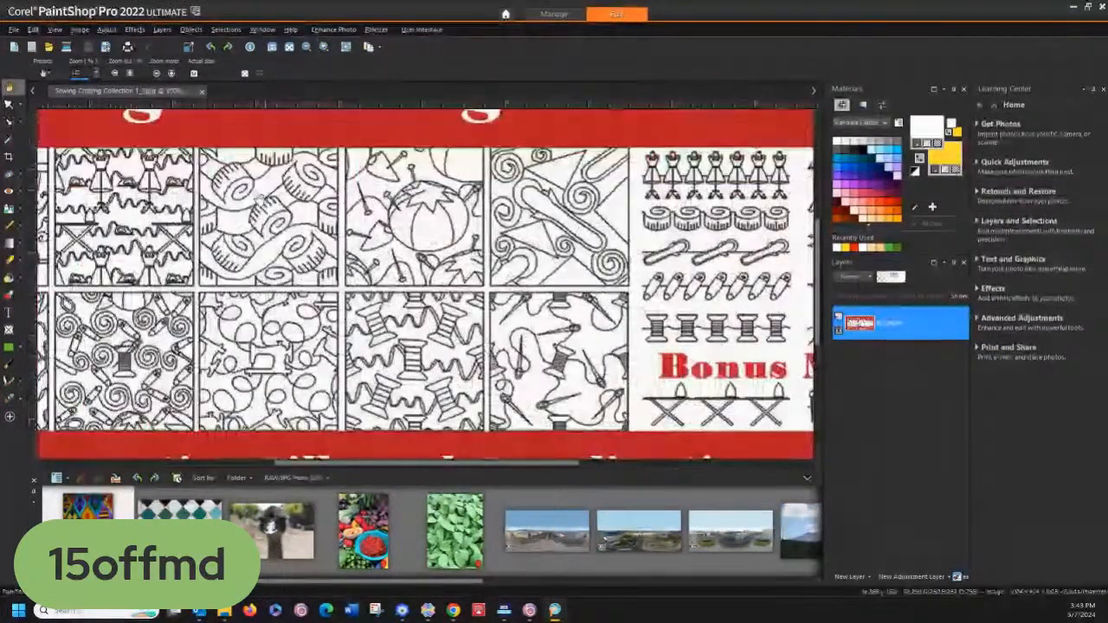
{"action": "left_click_drag", "start_coordinate": [190, 253], "coordinate": [423, 245]}
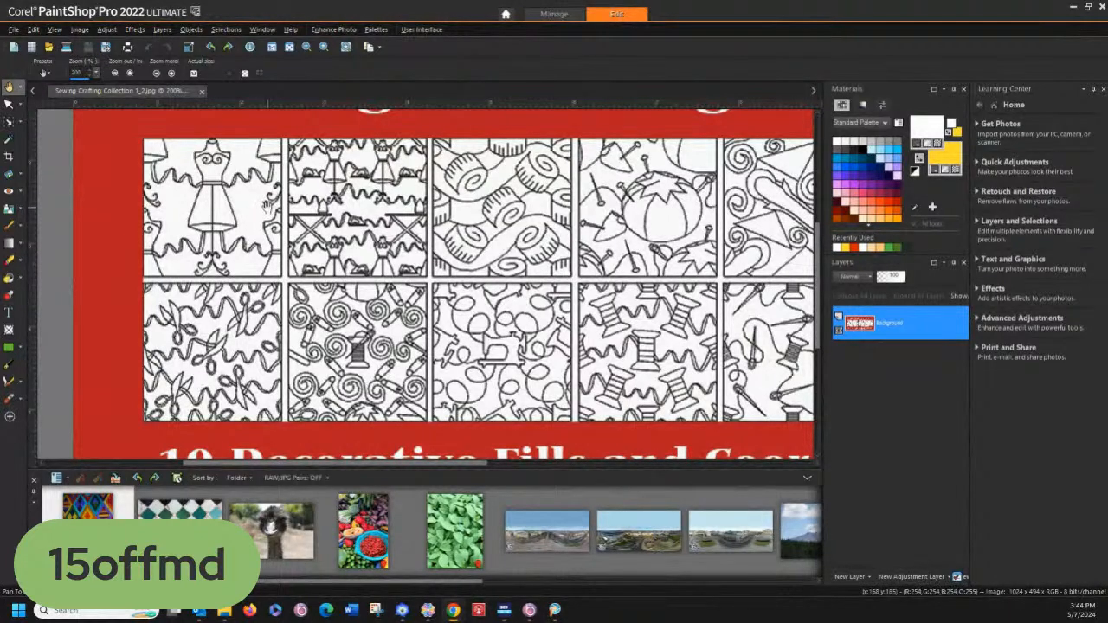
{"action": "left_click_drag", "start_coordinate": [317, 242], "coordinate": [357, 235]}
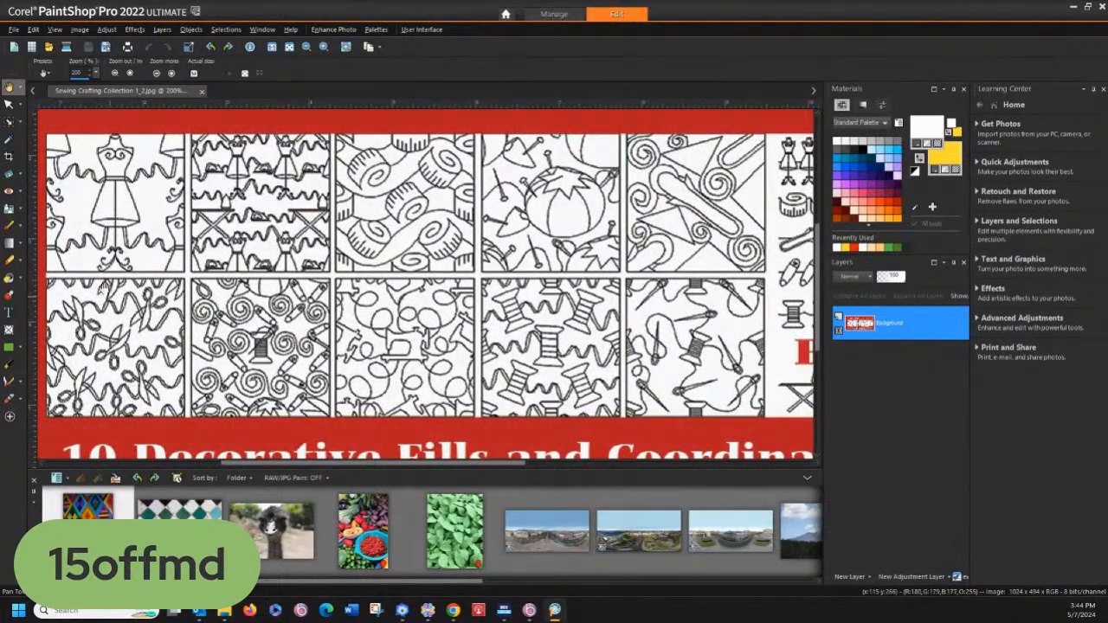
{"action": "scroll", "coordinate": [269, 313], "scroll_direction": "down", "scroll_amount": 4}
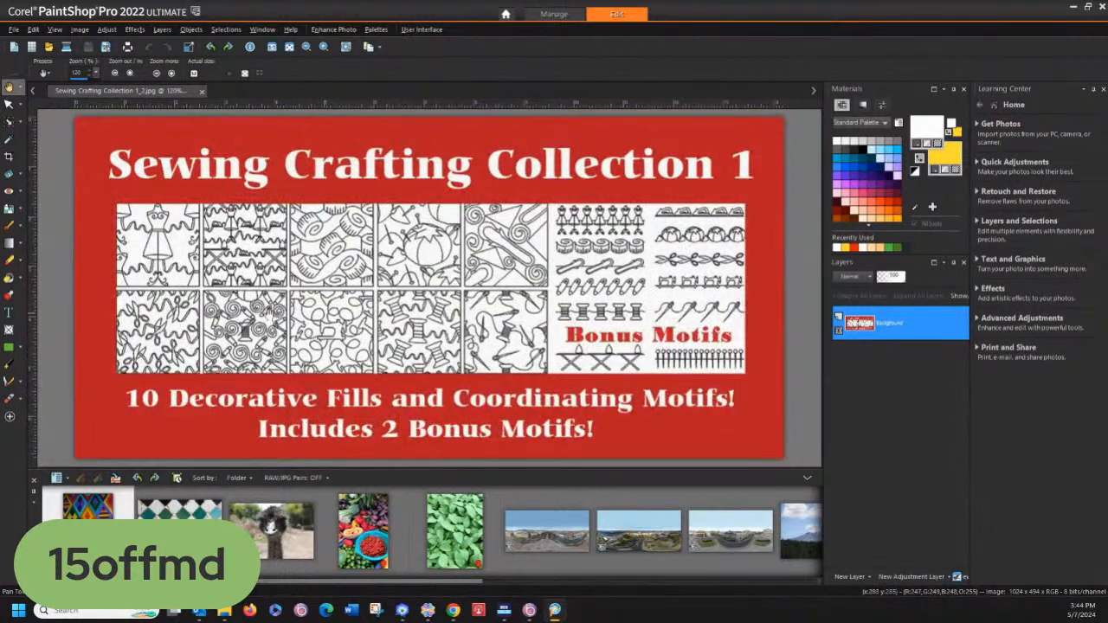
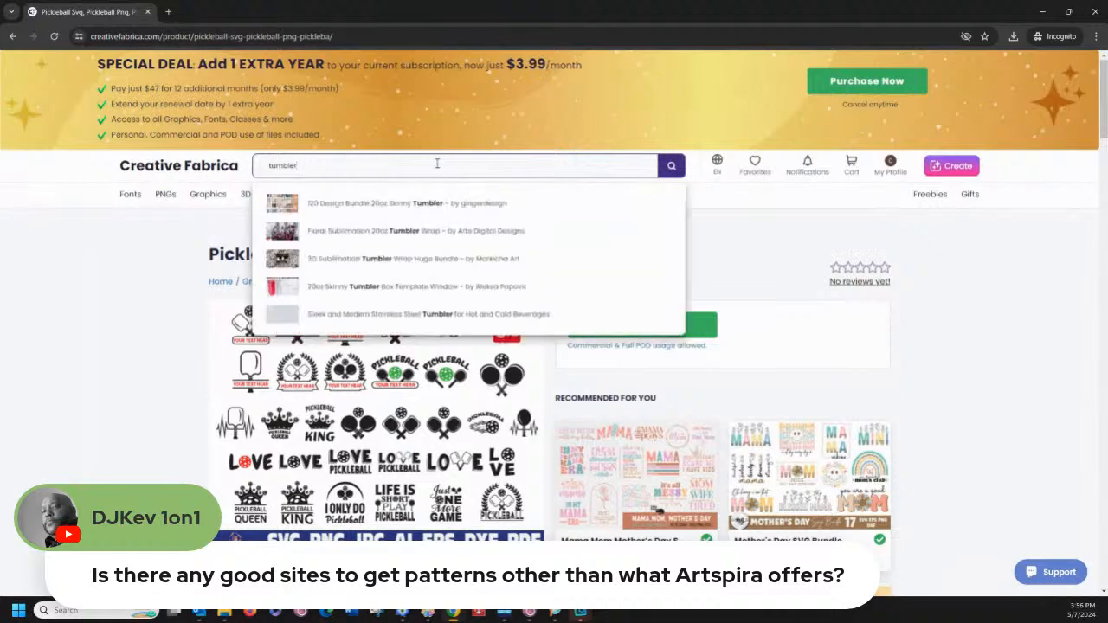
Open the suggested 120 Design Bundle 20oz Skinny Tumbler on Creative Fabrica, and view the same designer's 3D Butterflies Colorful 20oz Tumbler.
{"action": "left_click", "coordinate": [289, 211]}
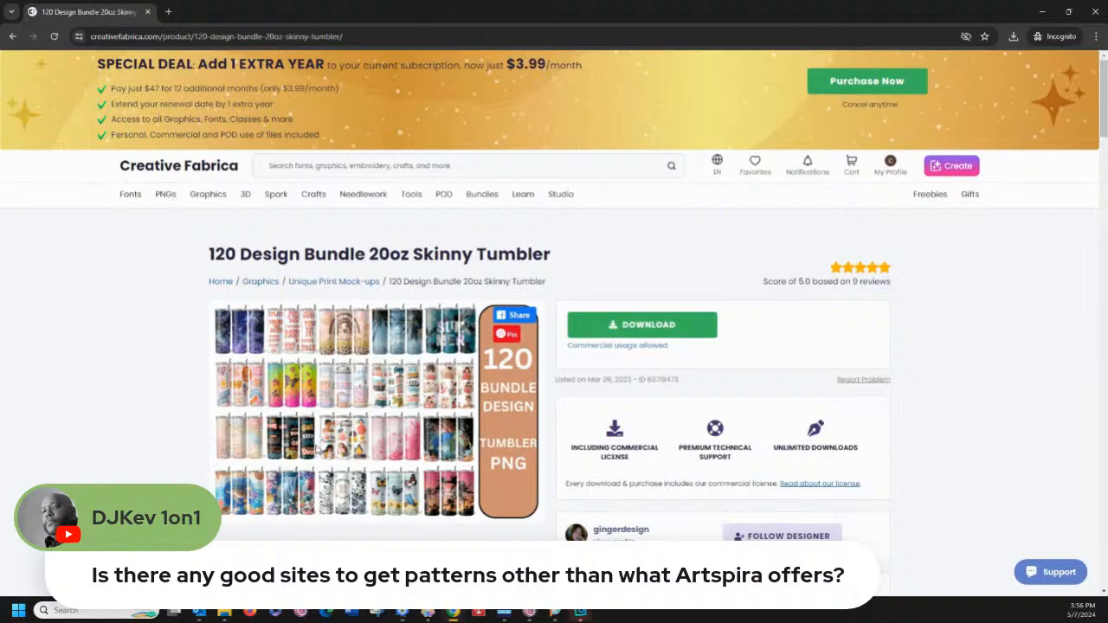
{"action": "scroll", "coordinate": [303, 415], "scroll_direction": "down", "scroll_amount": 4}
{"action": "scroll", "coordinate": [298, 409], "scroll_direction": "down", "scroll_amount": 6}
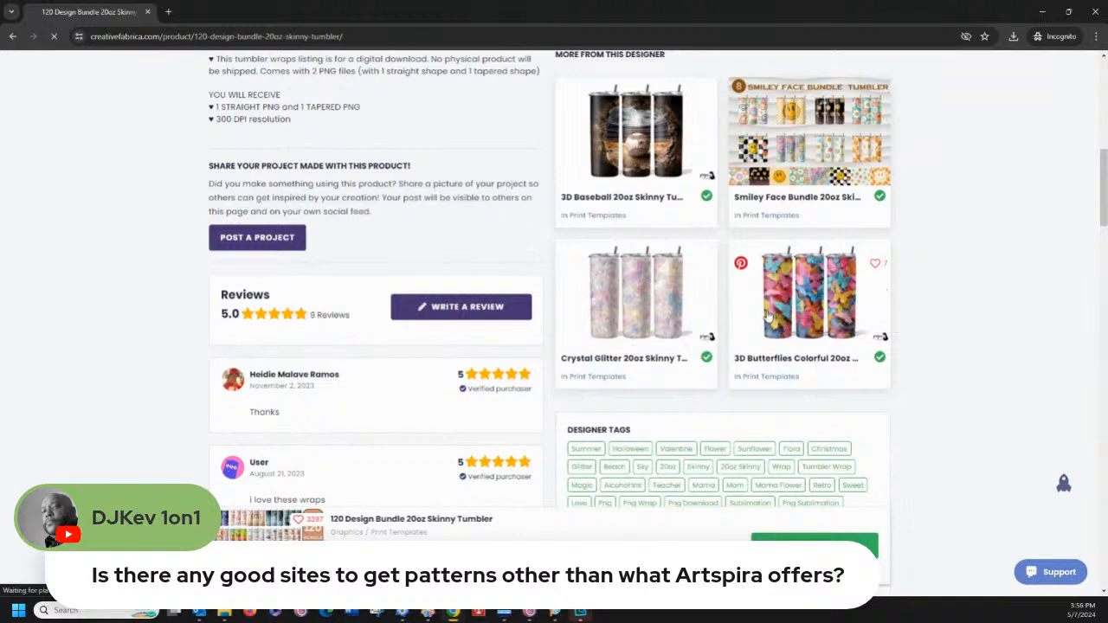
{"action": "left_click", "coordinate": [773, 318]}
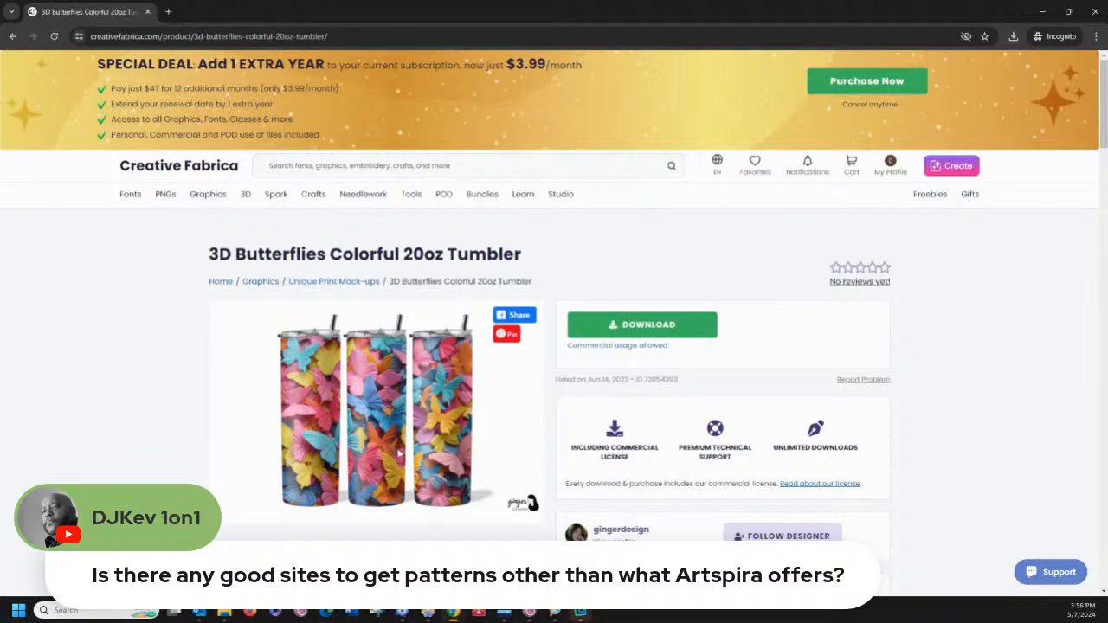
Look through the 3D Butterflies Colorful 20oz Tumbler listing, including its file details and the same designer's other products.
{"action": "scroll", "coordinate": [378, 442], "scroll_direction": "down", "scroll_amount": 2}
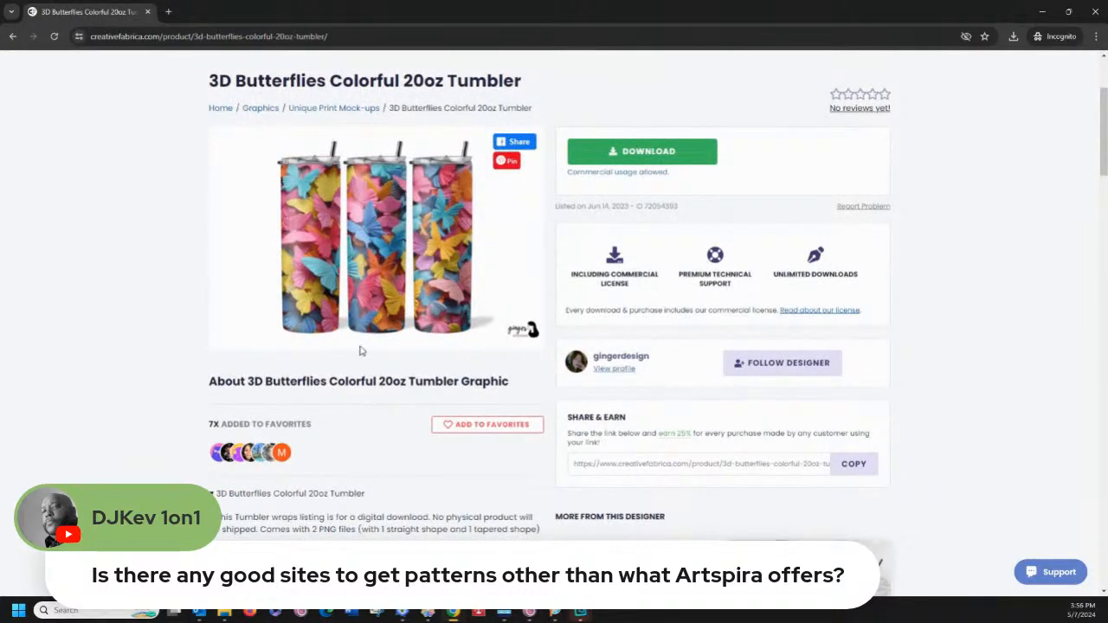
{"action": "scroll", "coordinate": [521, 288], "scroll_direction": "up", "scroll_amount": 2}
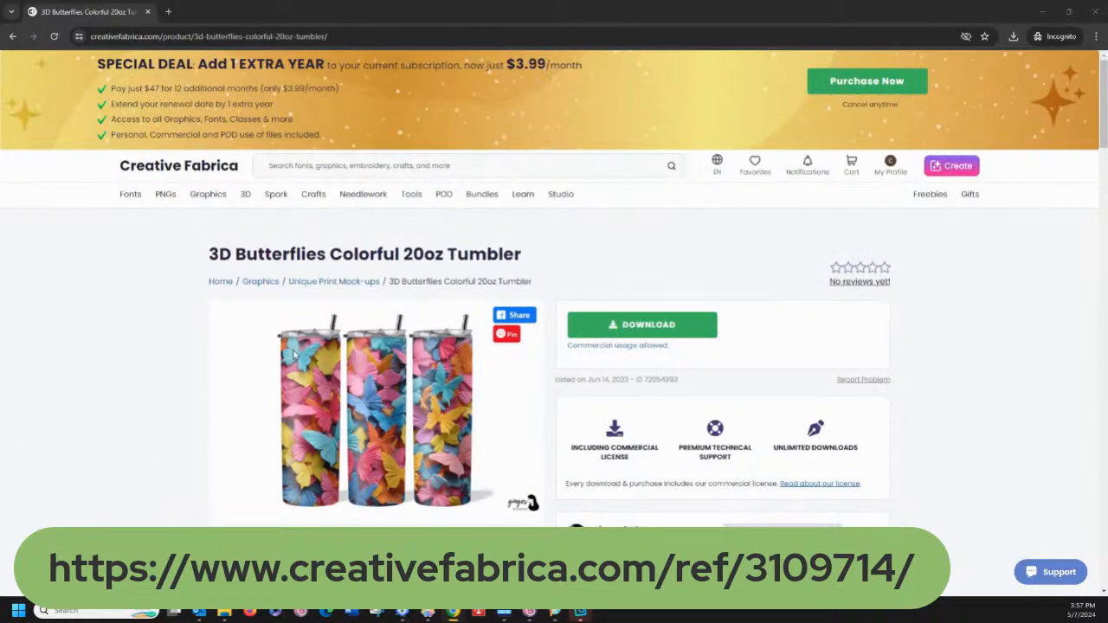
{"action": "scroll", "coordinate": [345, 374], "scroll_direction": "down", "scroll_amount": 5}
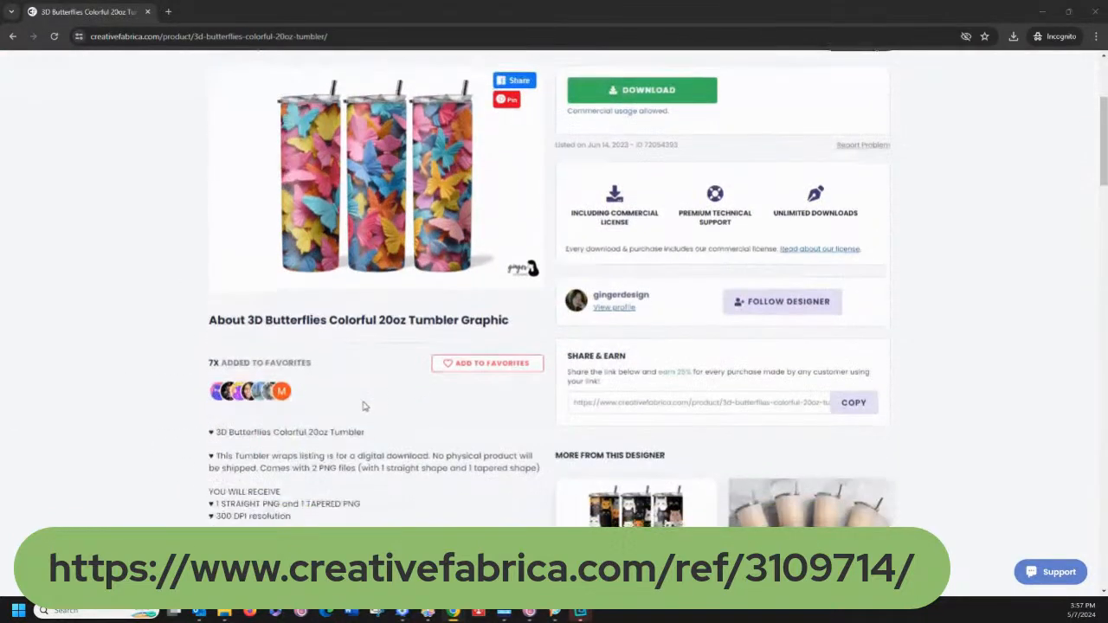
{"action": "scroll", "coordinate": [359, 401], "scroll_direction": "down", "scroll_amount": 3}
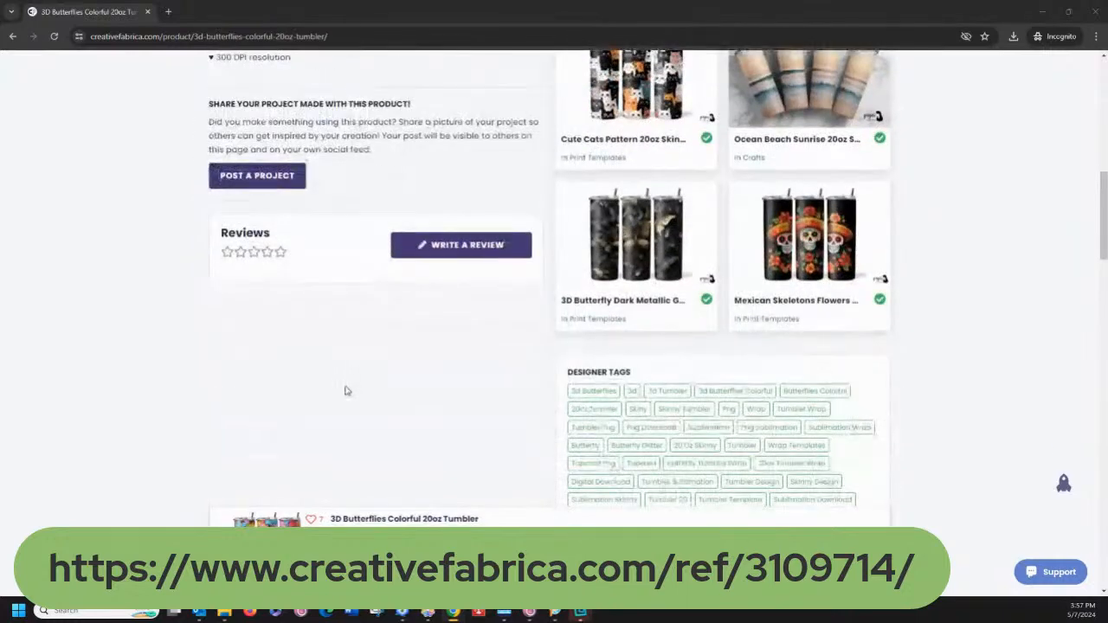
{"action": "scroll", "coordinate": [346, 389], "scroll_direction": "up", "scroll_amount": 8}
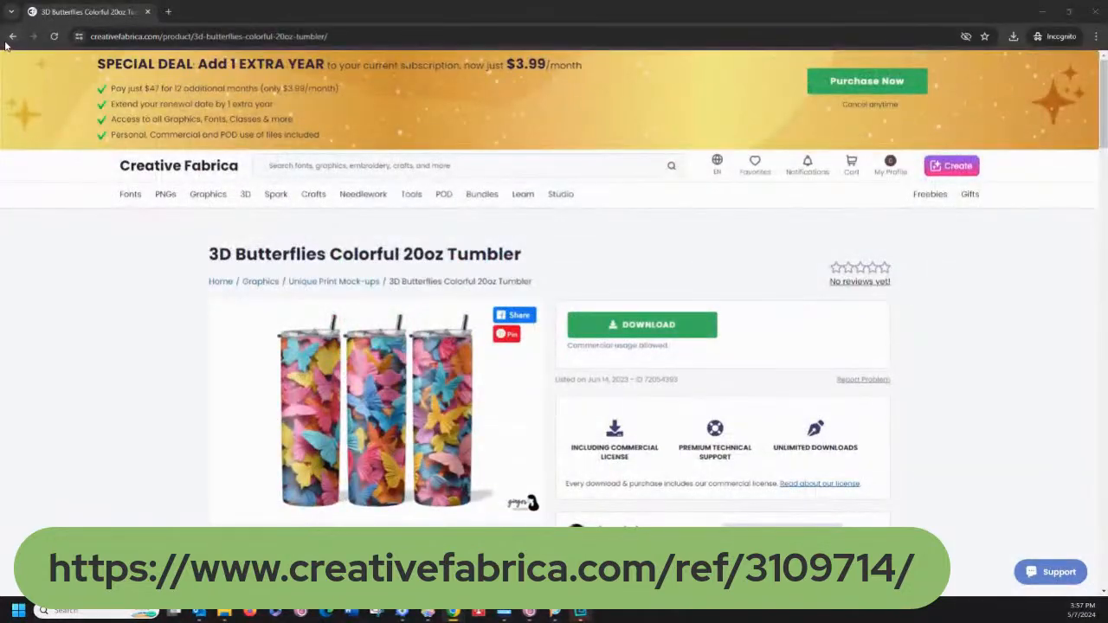
Go back past the 120 Design Bundle listing to the Pickleball Svg page and dismiss the tumbler search suggestions.
{"action": "left_click", "coordinate": [12, 35]}
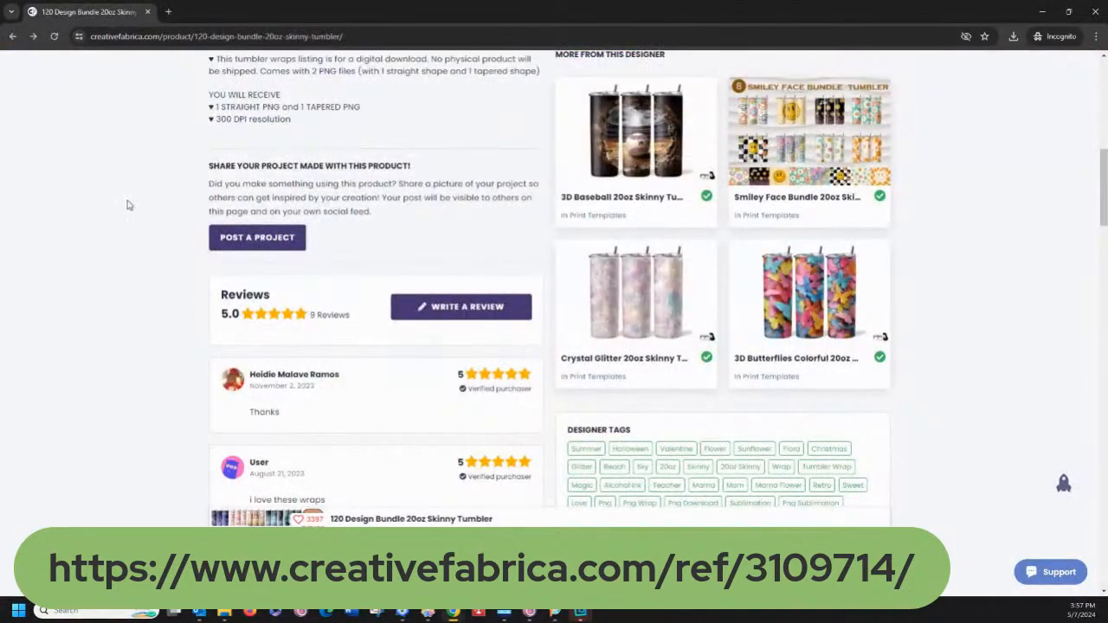
{"action": "scroll", "coordinate": [126, 205], "scroll_direction": "up", "scroll_amount": 2}
{"action": "scroll", "coordinate": [104, 199], "scroll_direction": "up", "scroll_amount": 3}
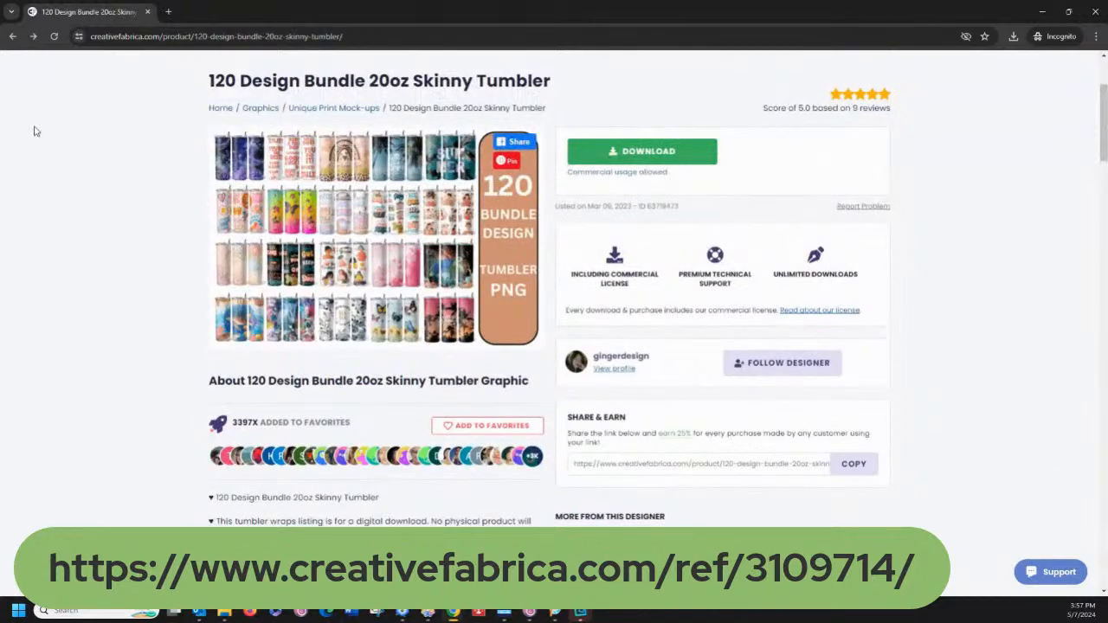
{"action": "left_click", "coordinate": [13, 38]}
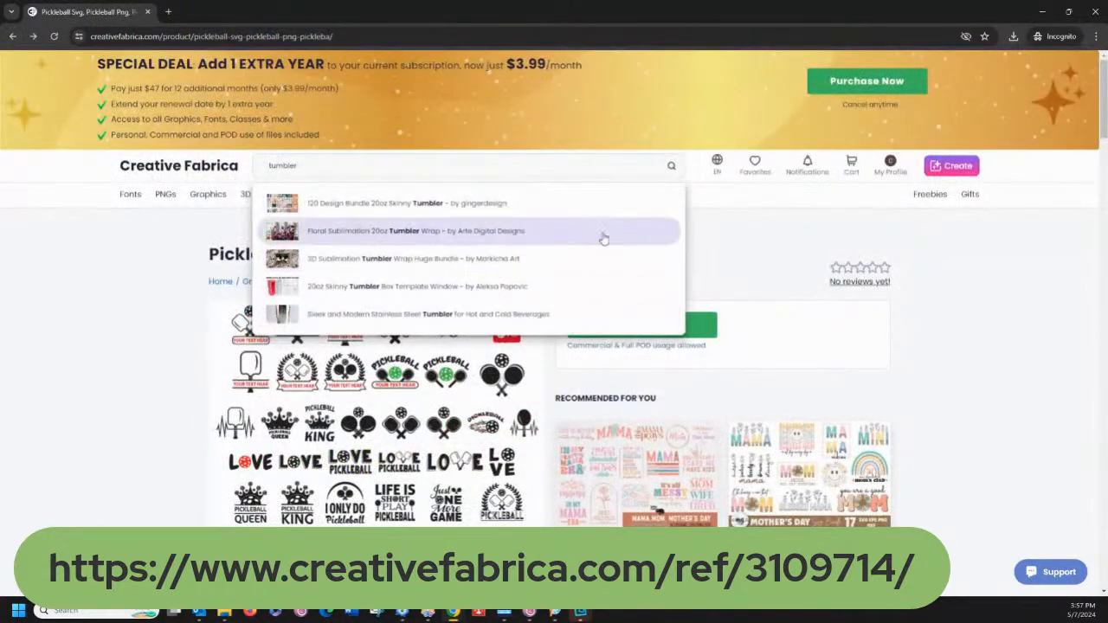
{"action": "left_click", "coordinate": [147, 280]}
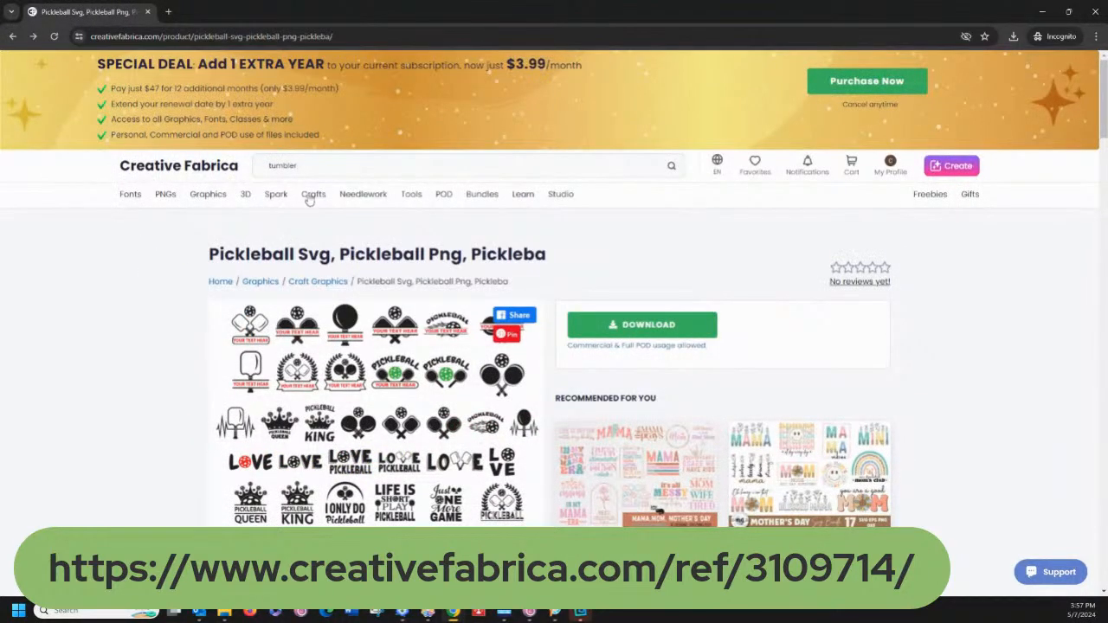
Open the Mother's Day category within the Holidays & Celebrations embroidery designs.
{"action": "mouse_move", "coordinate": [351, 200]}
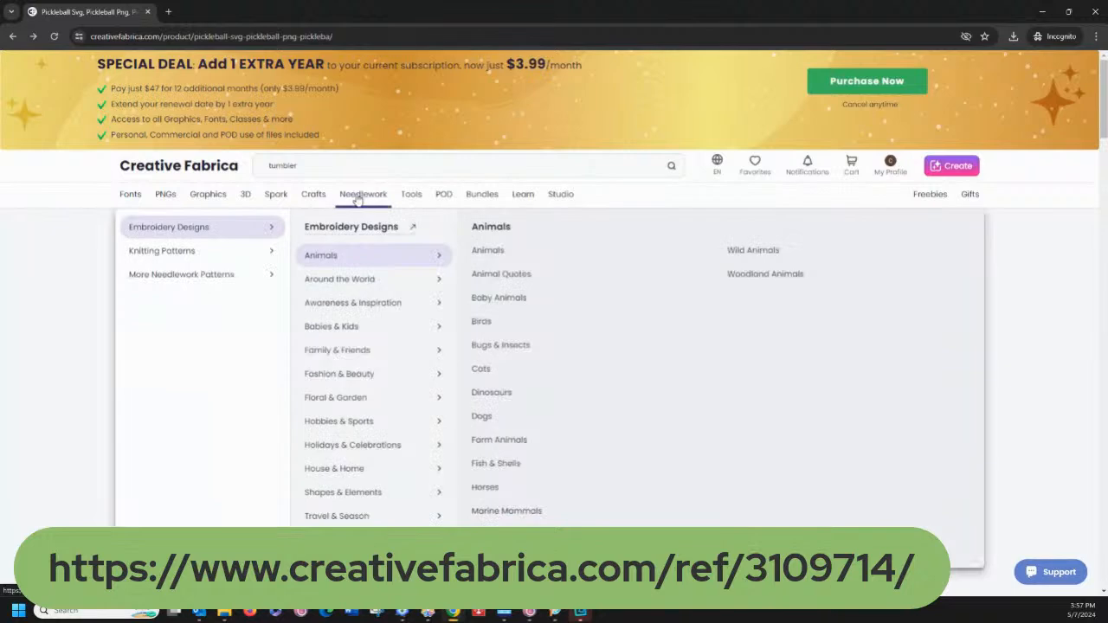
{"action": "mouse_move", "coordinate": [358, 445]}
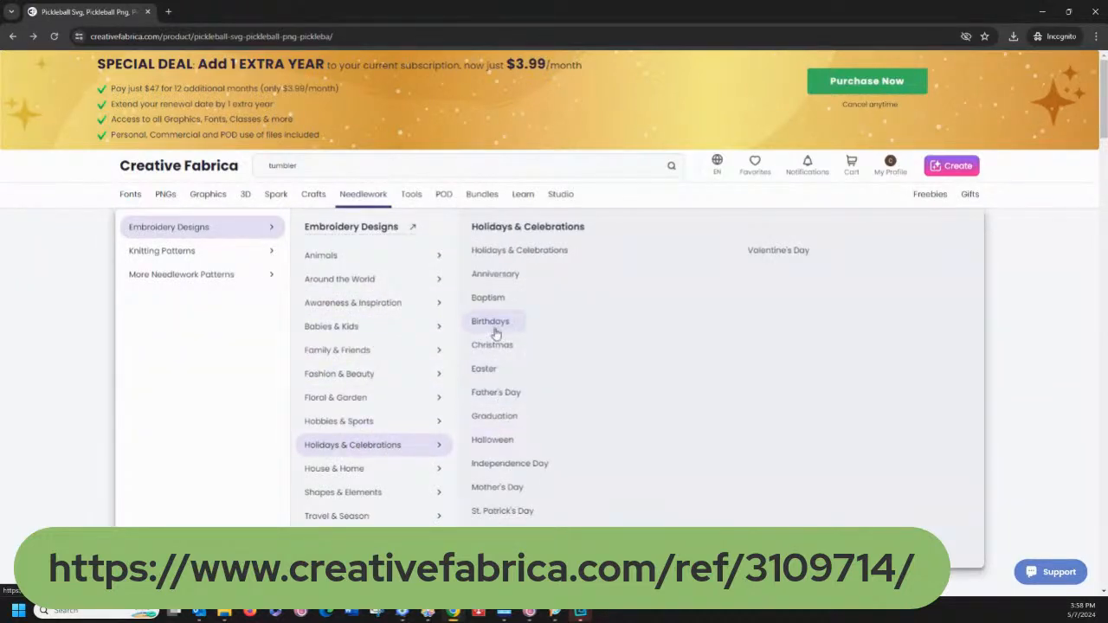
{"action": "scroll", "coordinate": [520, 409], "scroll_direction": "down", "scroll_amount": 1}
{"action": "scroll", "coordinate": [519, 408], "scroll_direction": "down", "scroll_amount": 1}
{"action": "left_click", "coordinate": [499, 376]}
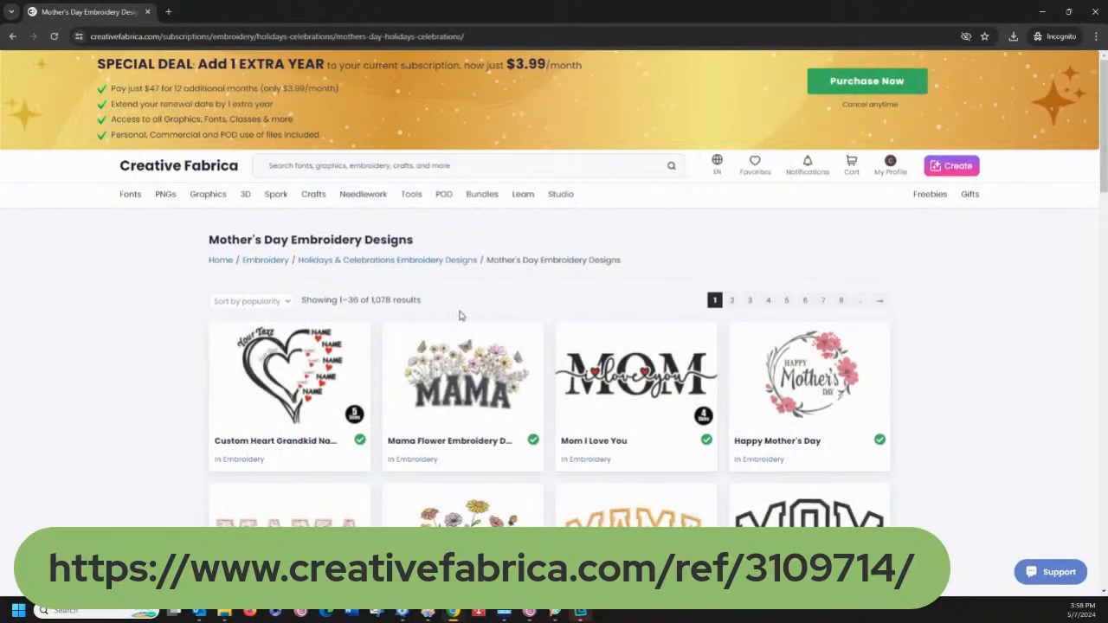
Browse the Mother's Day embroidery designs, view the Ballpark Mama design's page, and return to the listing.
{"action": "scroll", "coordinate": [643, 423], "scroll_direction": "down", "scroll_amount": 1}
{"action": "scroll", "coordinate": [519, 407], "scroll_direction": "down", "scroll_amount": 1}
{"action": "scroll", "coordinate": [535, 427], "scroll_direction": "down", "scroll_amount": 1}
{"action": "scroll", "coordinate": [535, 427], "scroll_direction": "down", "scroll_amount": 5}
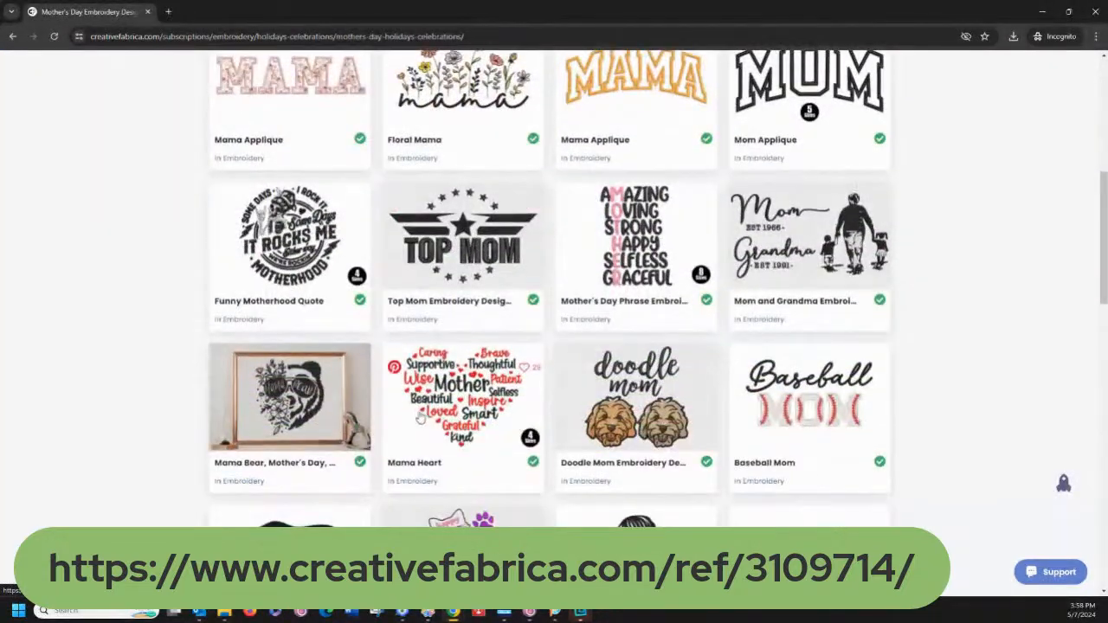
{"action": "scroll", "coordinate": [419, 420], "scroll_direction": "down", "scroll_amount": 2}
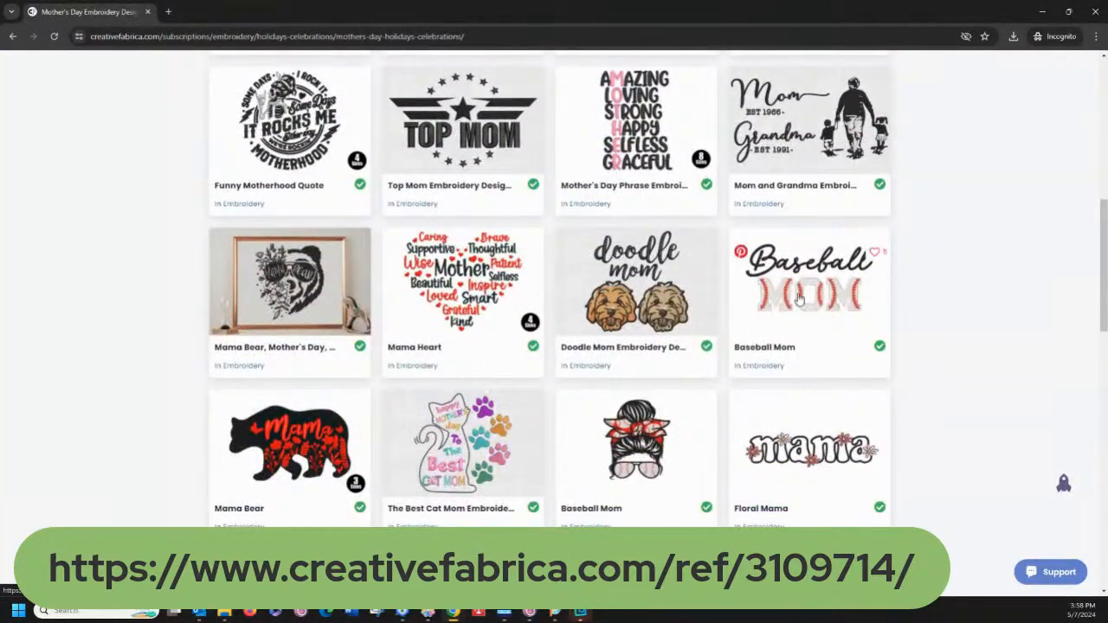
{"action": "scroll", "coordinate": [338, 394], "scroll_direction": "down", "scroll_amount": 3}
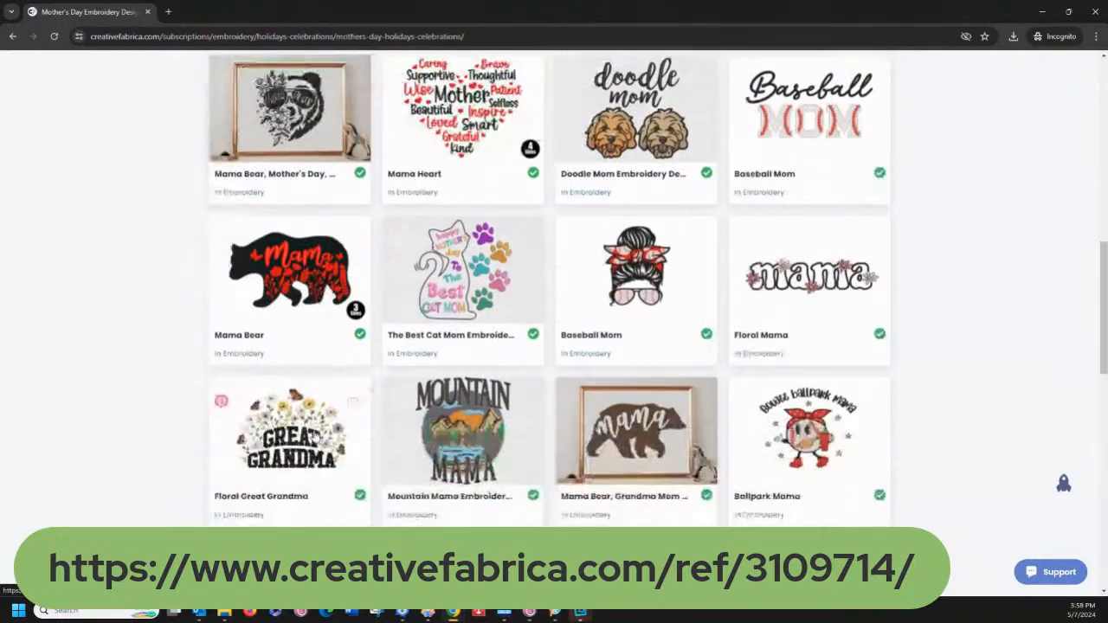
{"action": "left_click", "coordinate": [810, 433]}
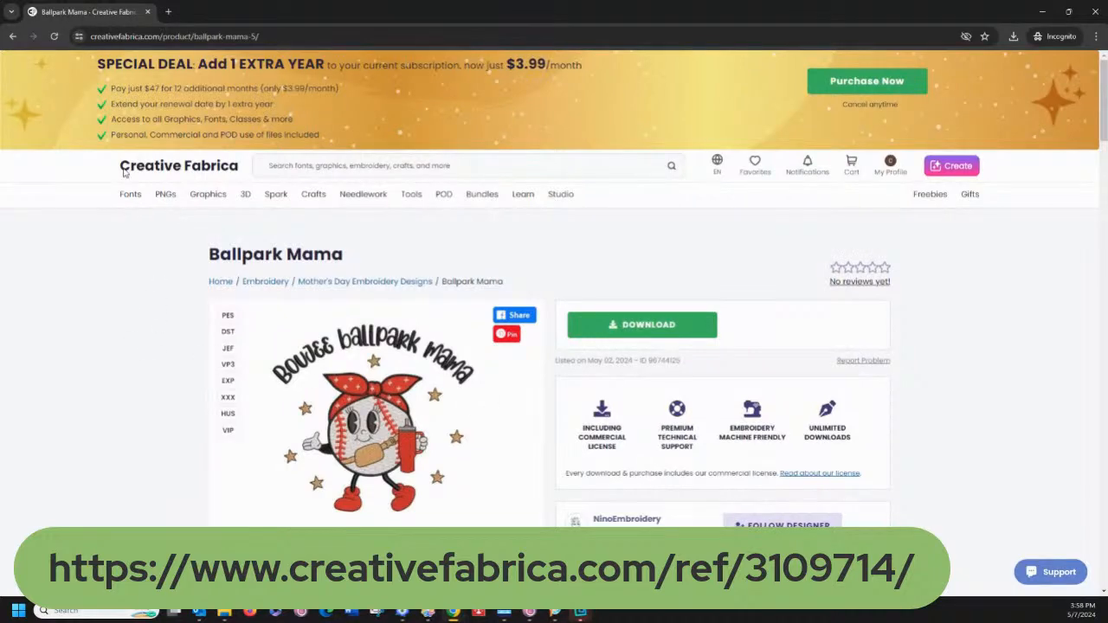
{"action": "left_click", "coordinate": [11, 37]}
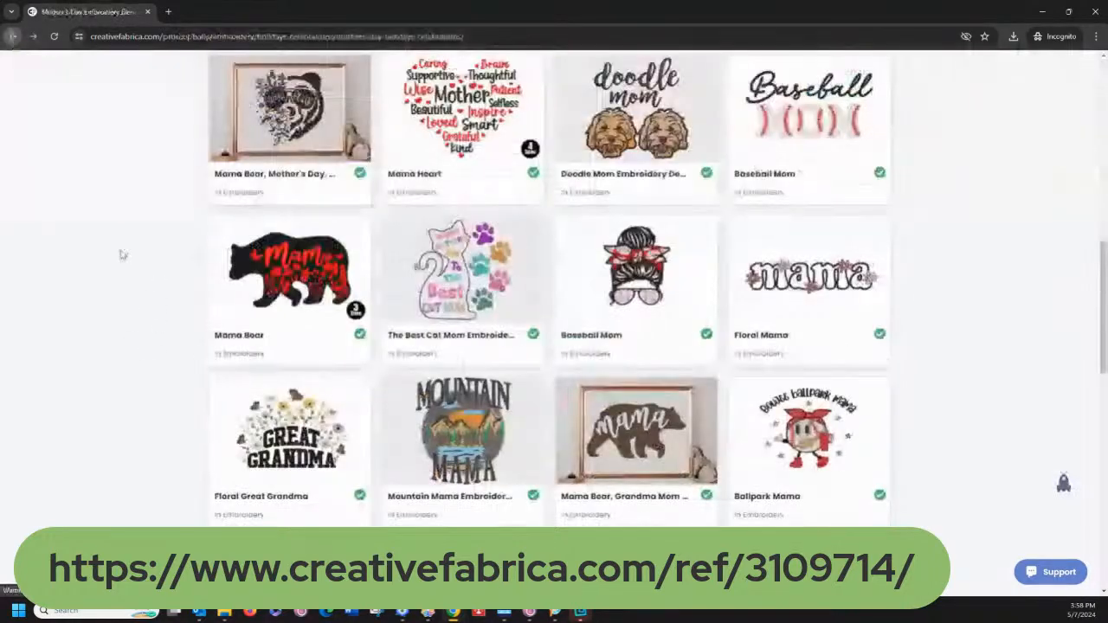
Switch to Layout & Editing and start a new blank design without saving the flower appliqué.
{"action": "mouse_move", "coordinate": [427, 611]}
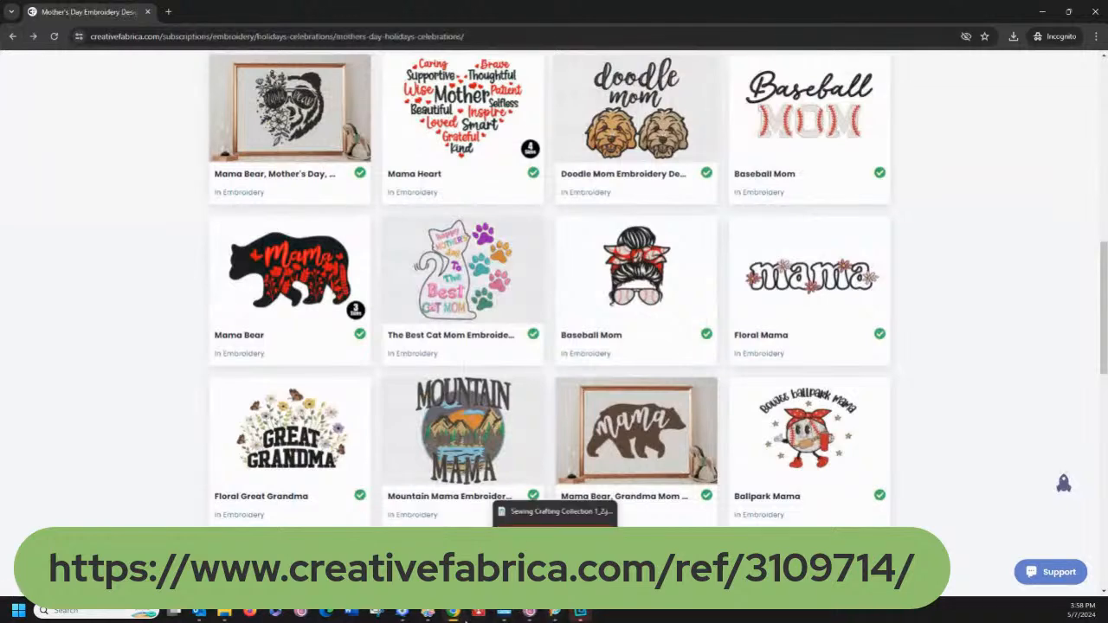
{"action": "left_click", "coordinate": [403, 615]}
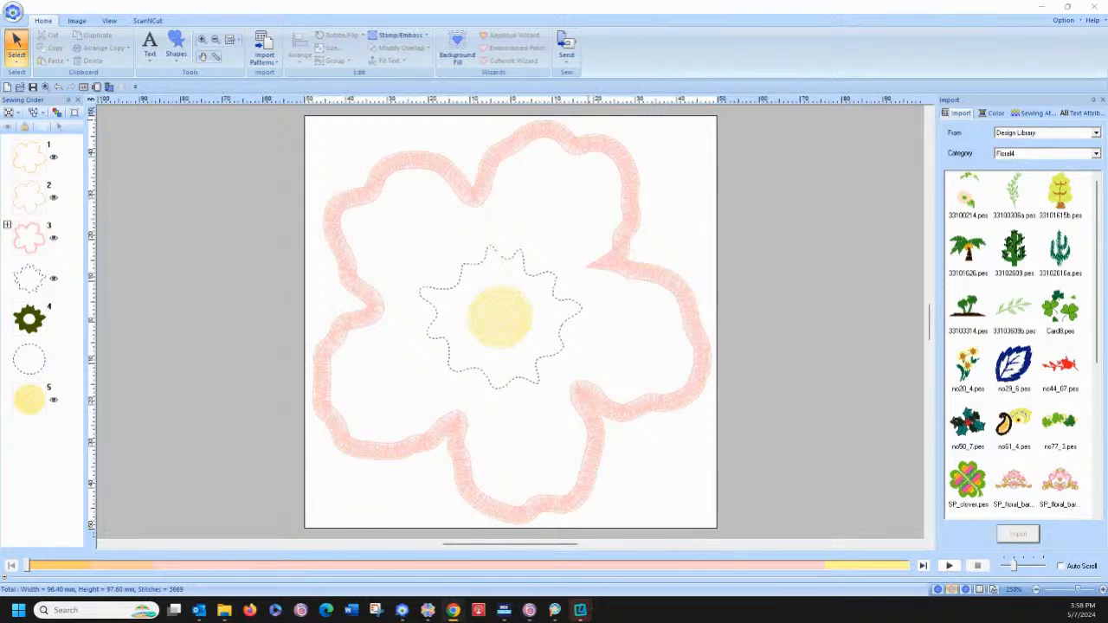
{"action": "left_click", "coordinate": [14, 12]}
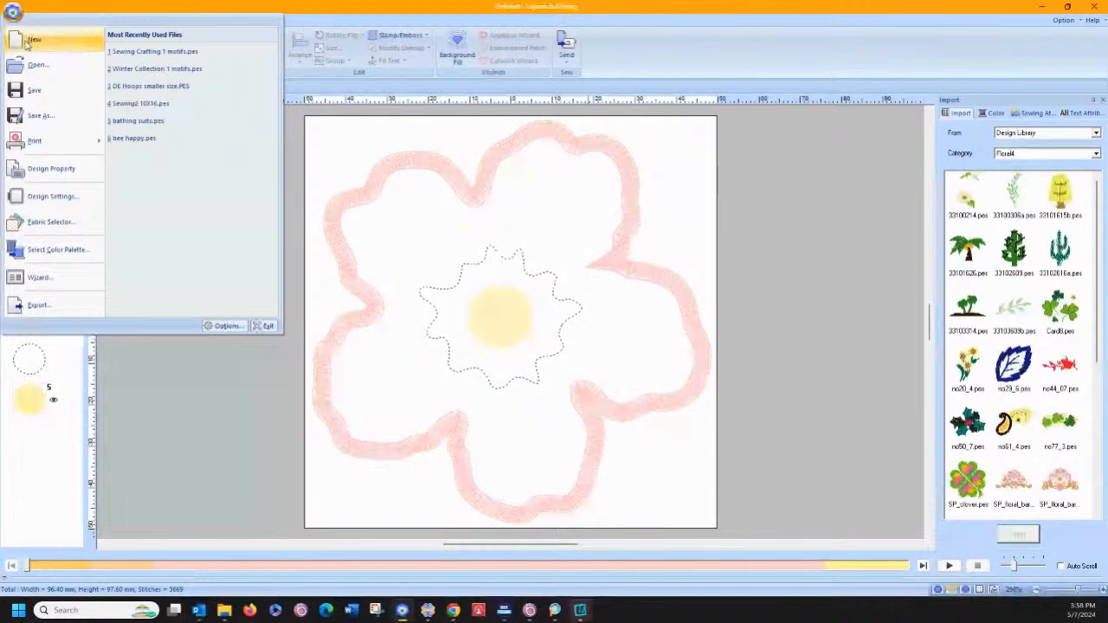
{"action": "left_click", "coordinate": [26, 43]}
{"action": "left_click", "coordinate": [562, 327]}
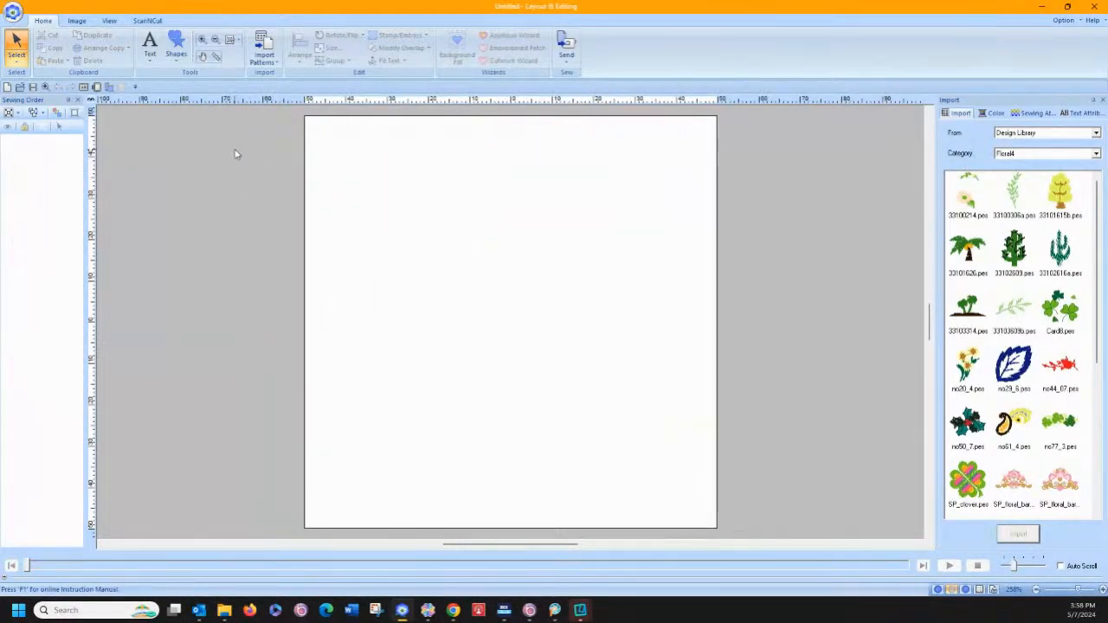
Draw a heart about 92 mm wide and 88 mm high across the page, with a red stitched region.
{"action": "left_click", "coordinate": [175, 62]}
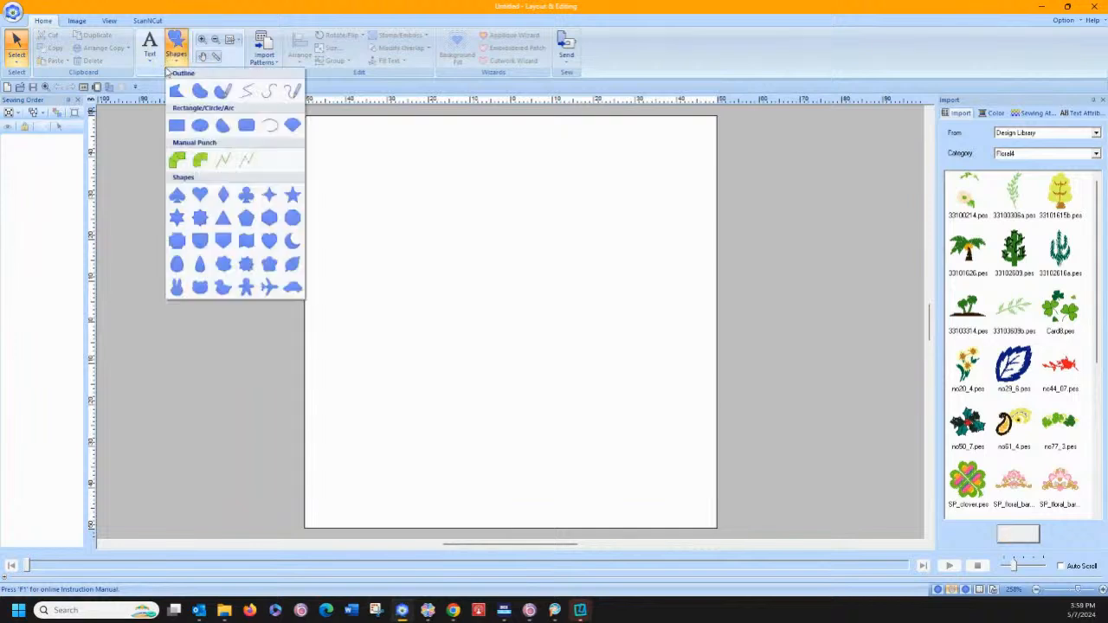
{"action": "left_click", "coordinate": [200, 195]}
{"action": "left_click_drag", "start_coordinate": [330, 140], "coordinate": [702, 501]}
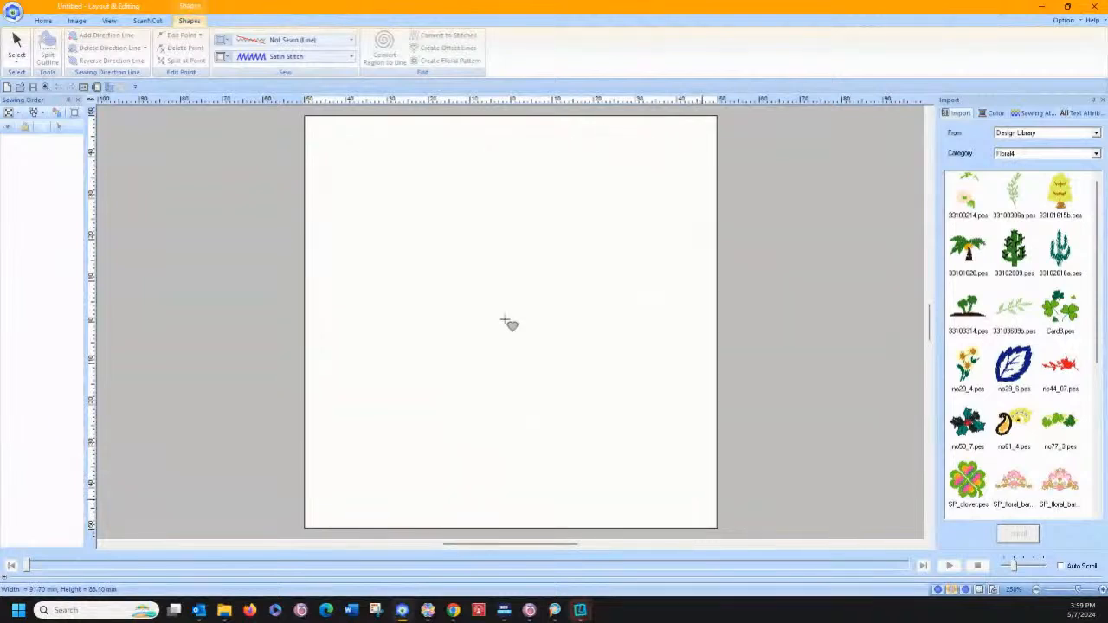
{"action": "left_click", "coordinate": [226, 57]}
{"action": "left_click", "coordinate": [241, 83]}
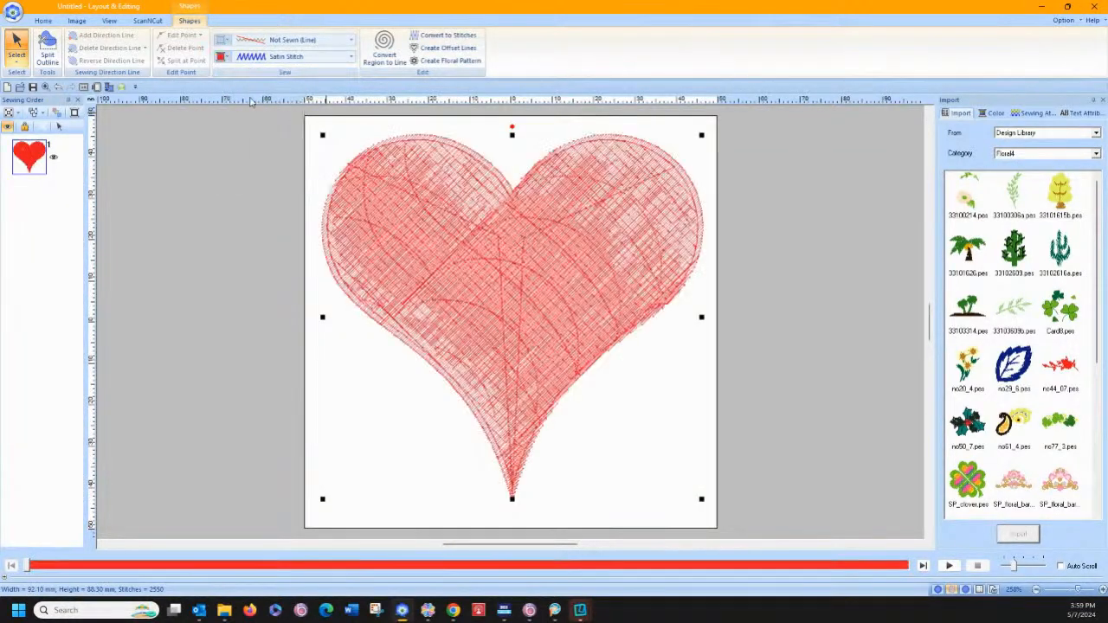
Change the heart's region to Decorative Fill Stitch and apply the dress form, iron and ribbon pattern from the Dec Fills folder.
{"action": "left_click", "coordinate": [351, 57]}
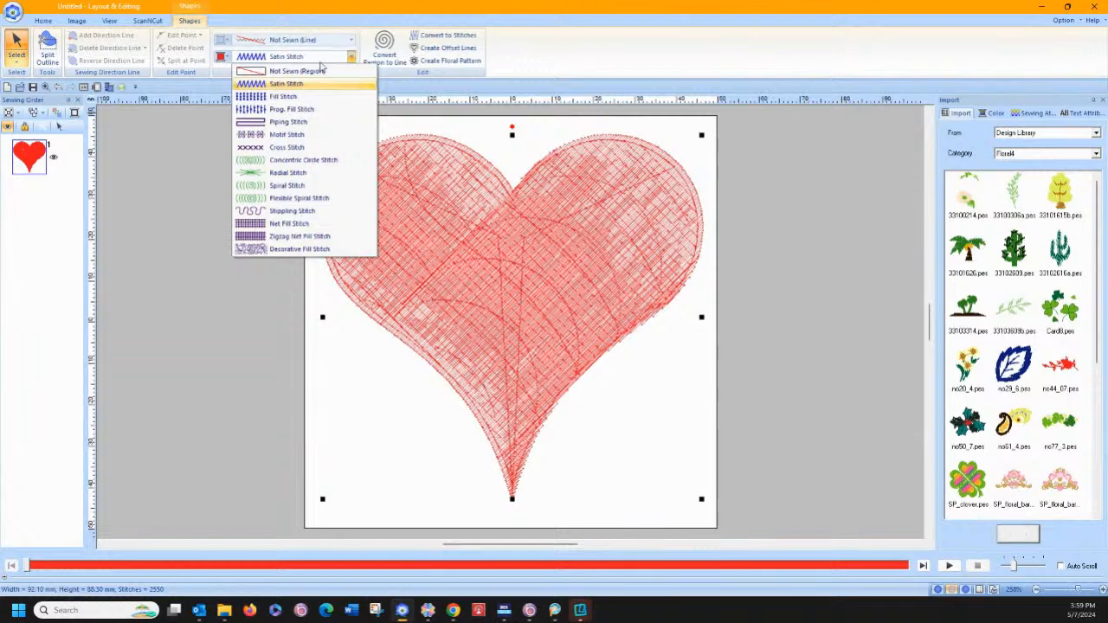
{"action": "left_click", "coordinate": [279, 251]}
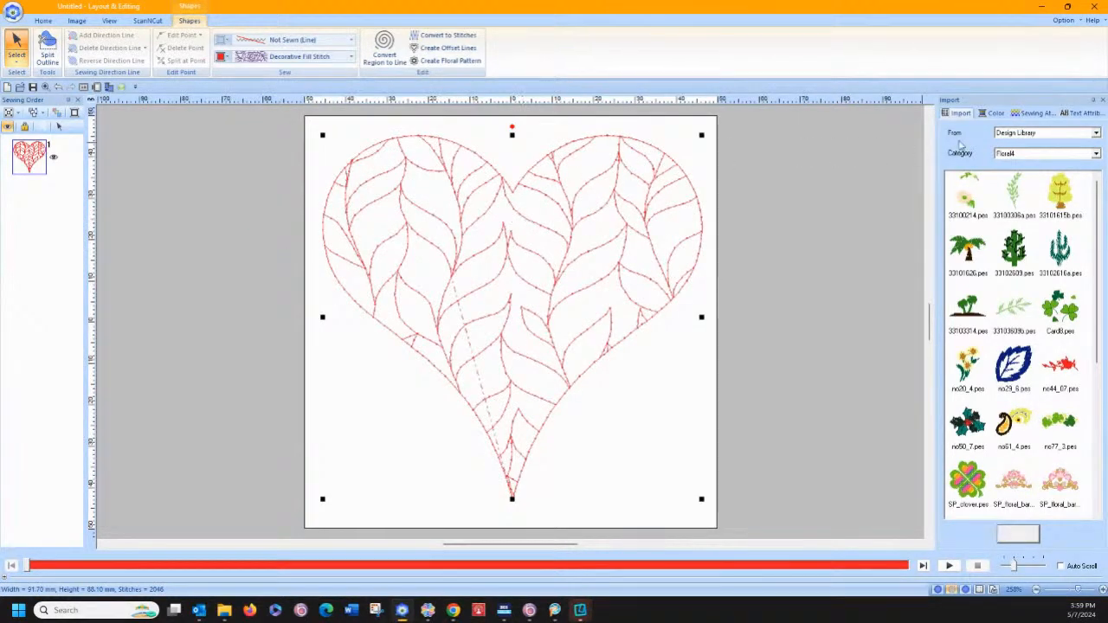
{"action": "left_click", "coordinate": [1032, 114]}
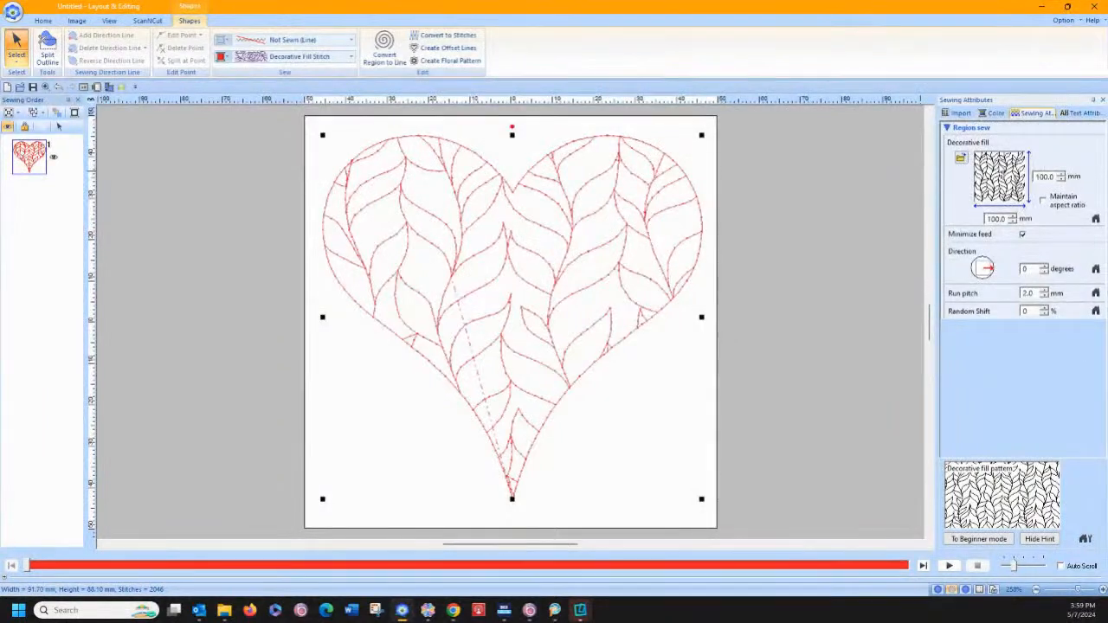
{"action": "left_click", "coordinate": [961, 160]}
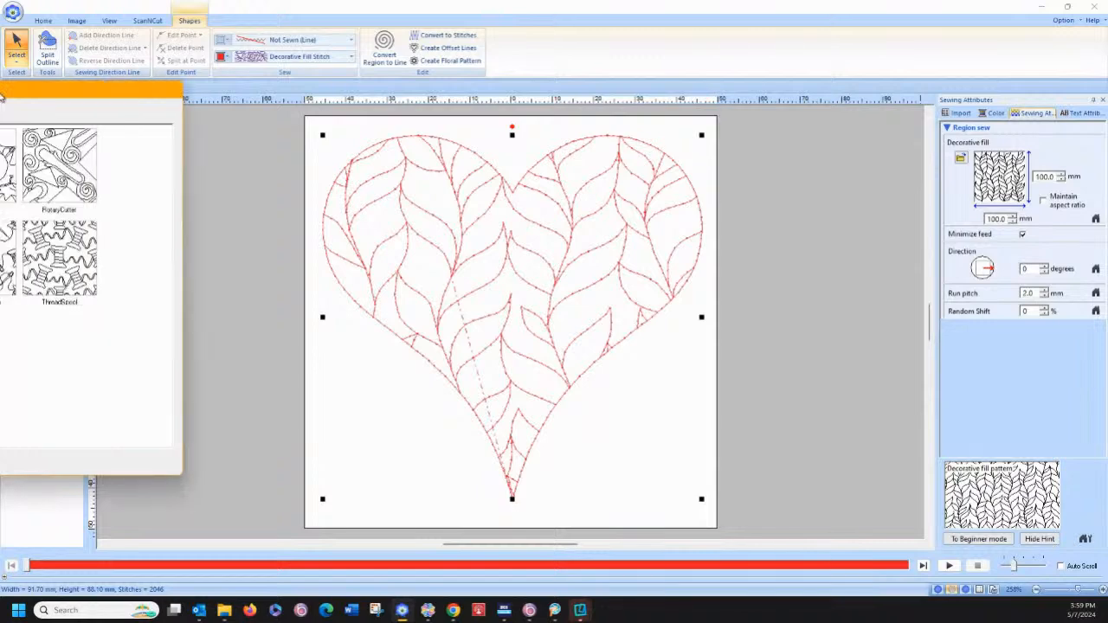
{"action": "left_click", "coordinate": [294, 127]}
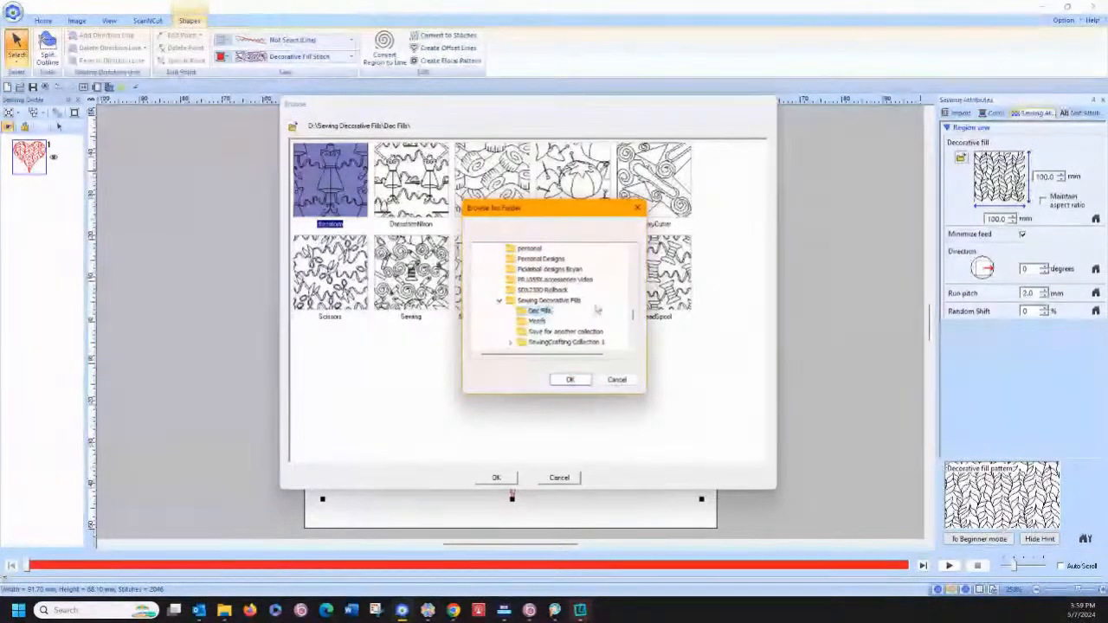
{"action": "left_click", "coordinate": [564, 380]}
{"action": "left_click", "coordinate": [411, 179]}
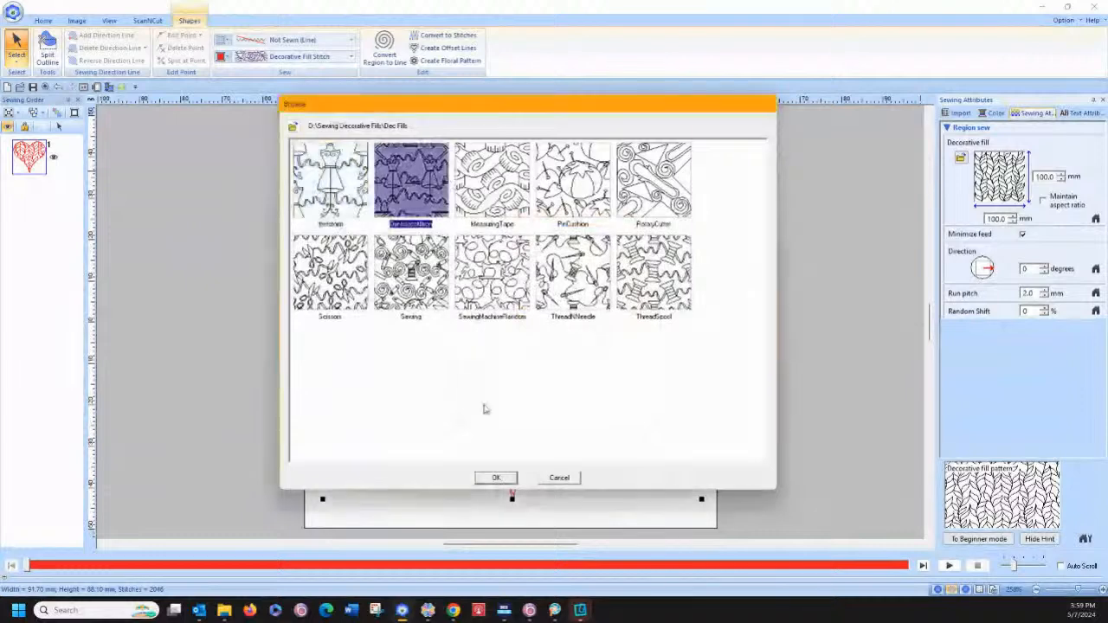
{"action": "left_click", "coordinate": [496, 478]}
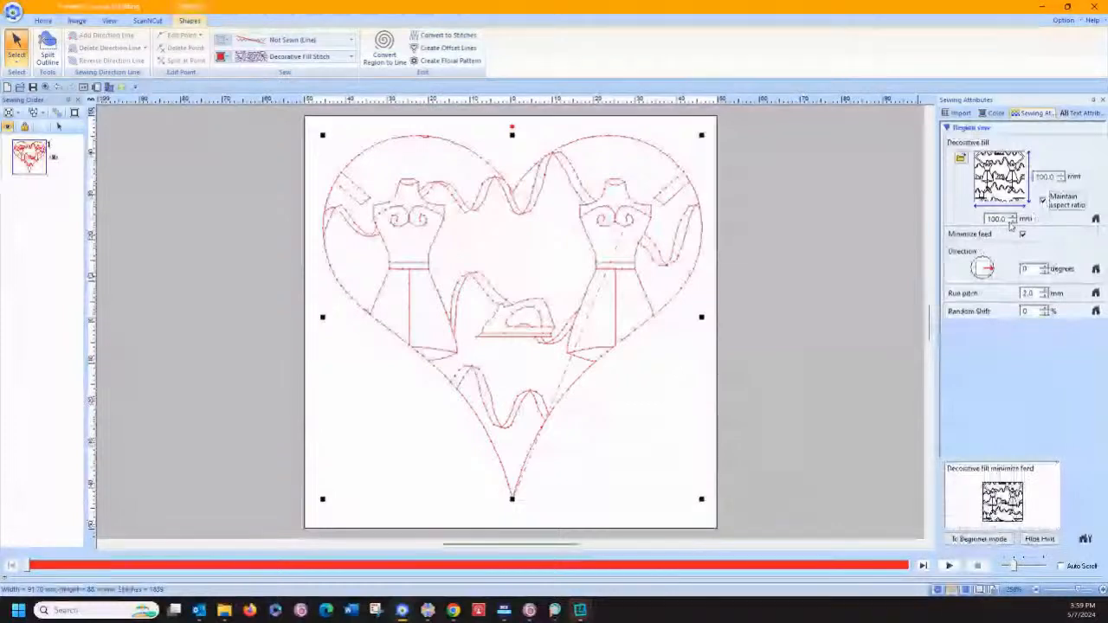
Set the decorative fill pattern's size to 50 mm with the aspect ratio maintained.
{"action": "double_click", "coordinate": [1003, 221]}
{"action": "type", "text": "50"}
{"action": "key", "text": "Return"}
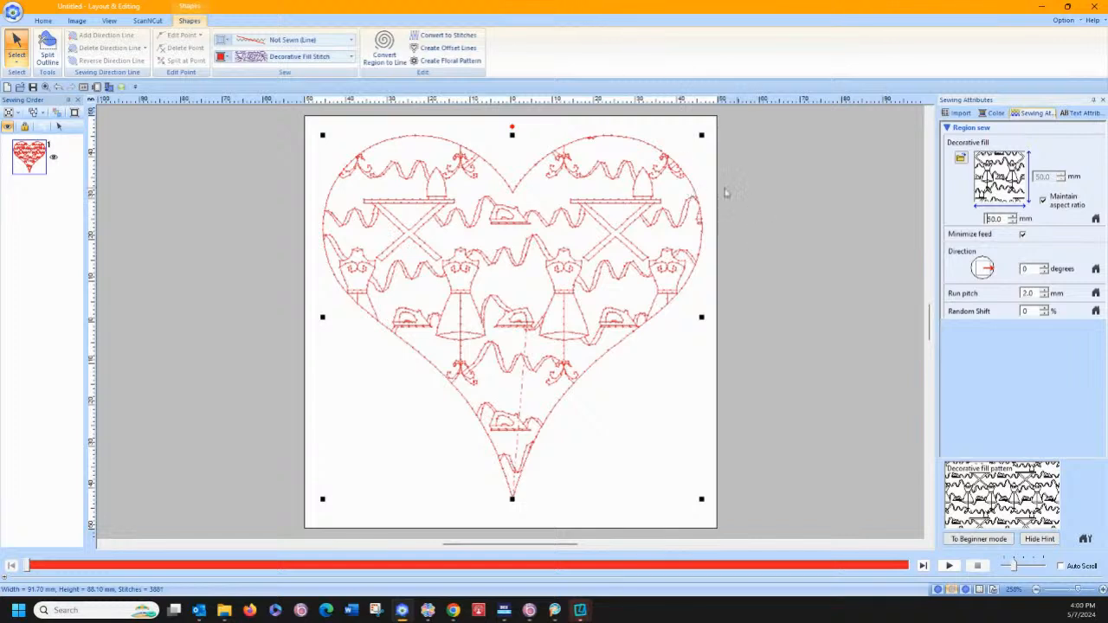
Edit the heart's points and shift the fill pattern's origin up and left so a dress form is centred under the heart's notch.
{"action": "left_click", "coordinate": [16, 44]}
{"action": "left_click", "coordinate": [39, 91]}
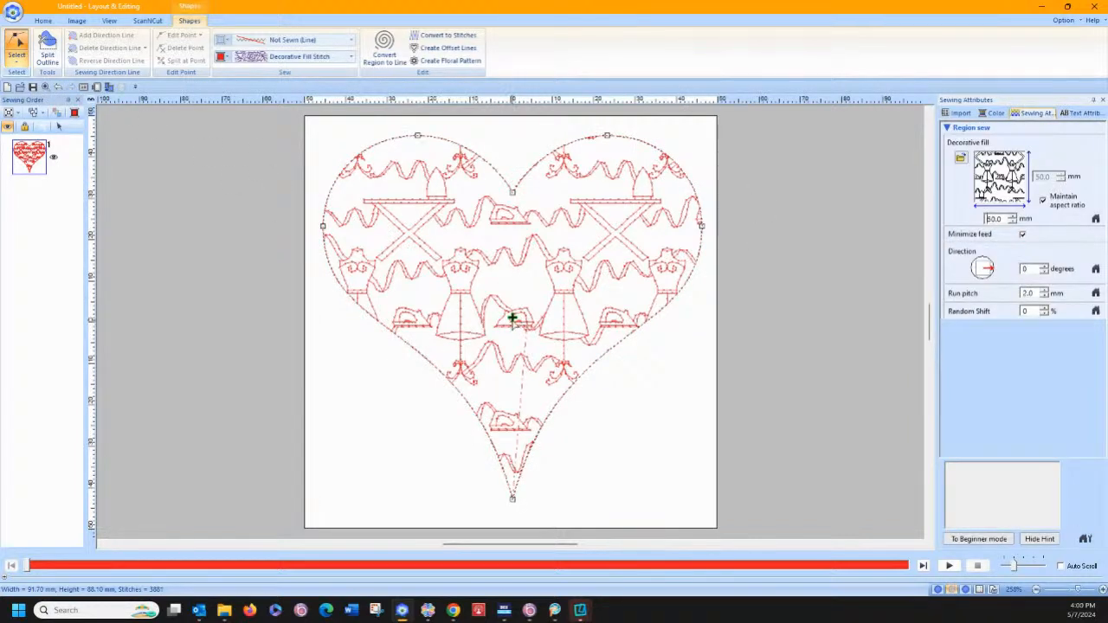
{"action": "left_click_drag", "start_coordinate": [511, 319], "coordinate": [460, 258]}
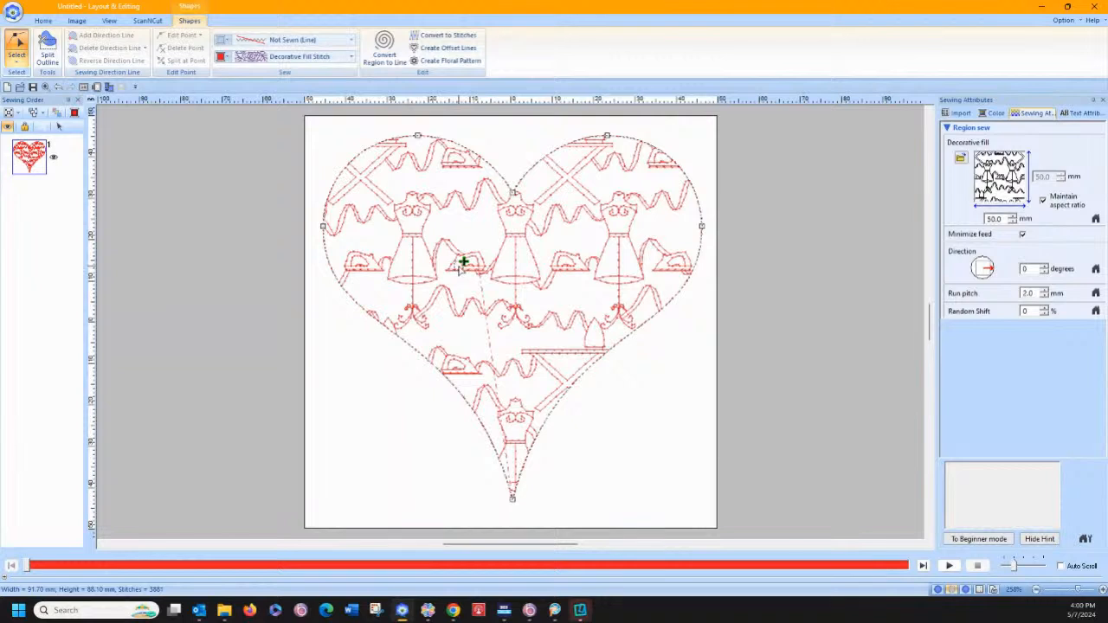
{"action": "left_click_drag", "start_coordinate": [464, 261], "coordinate": [459, 264]}
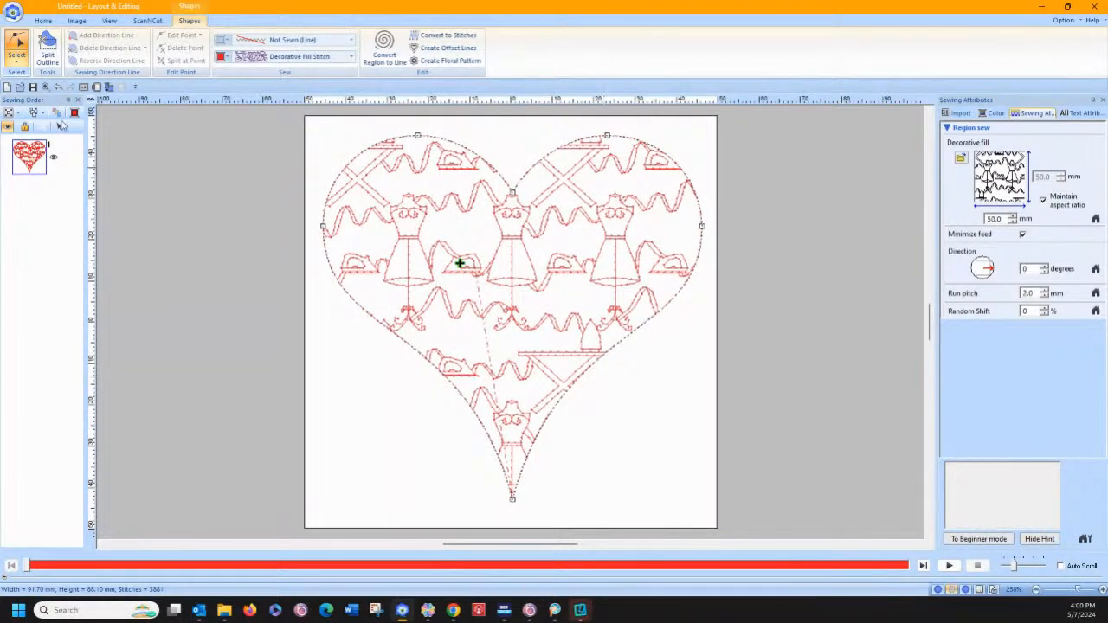
Finish the point editing, reselect the heart and turn its Minimize feed option off and back on to compare the stitching.
{"action": "left_click", "coordinate": [17, 52]}
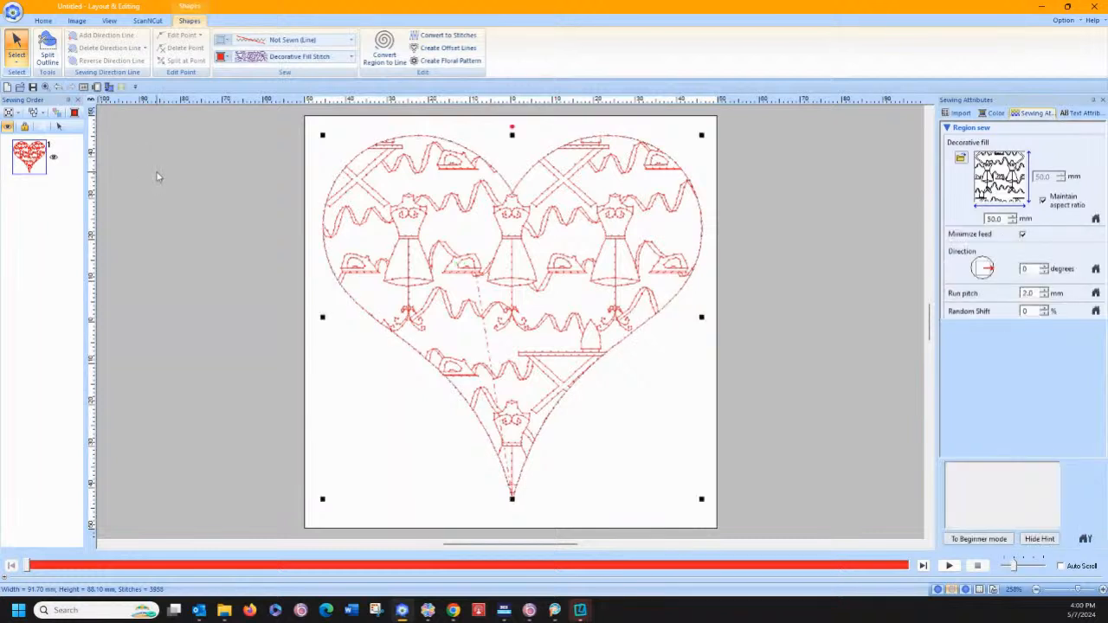
{"action": "left_click", "coordinate": [427, 192]}
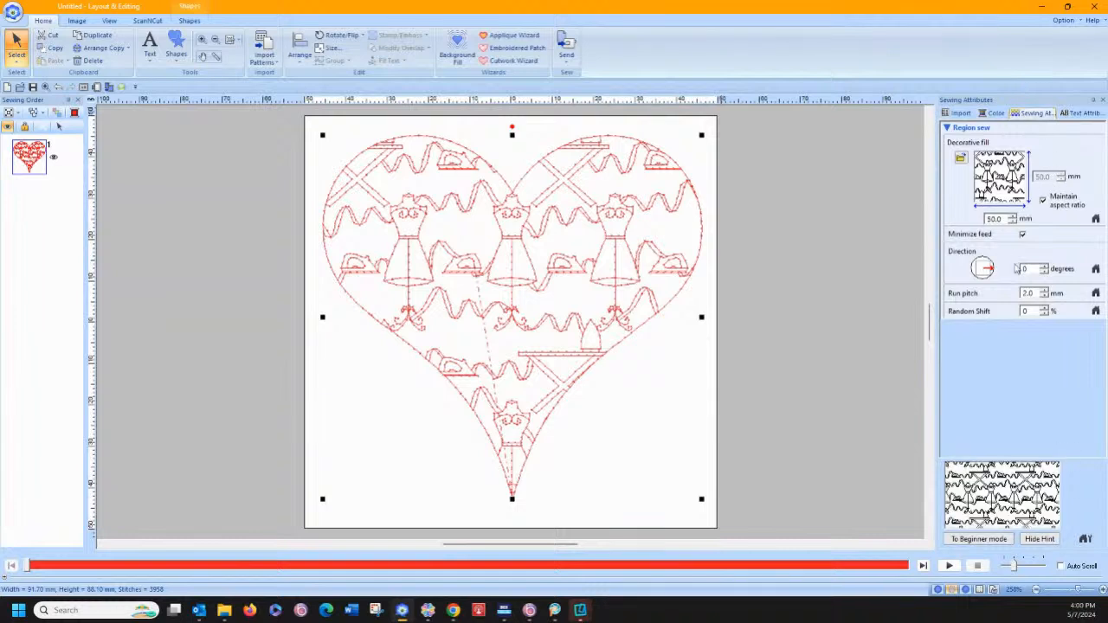
{"action": "left_click", "coordinate": [1023, 235]}
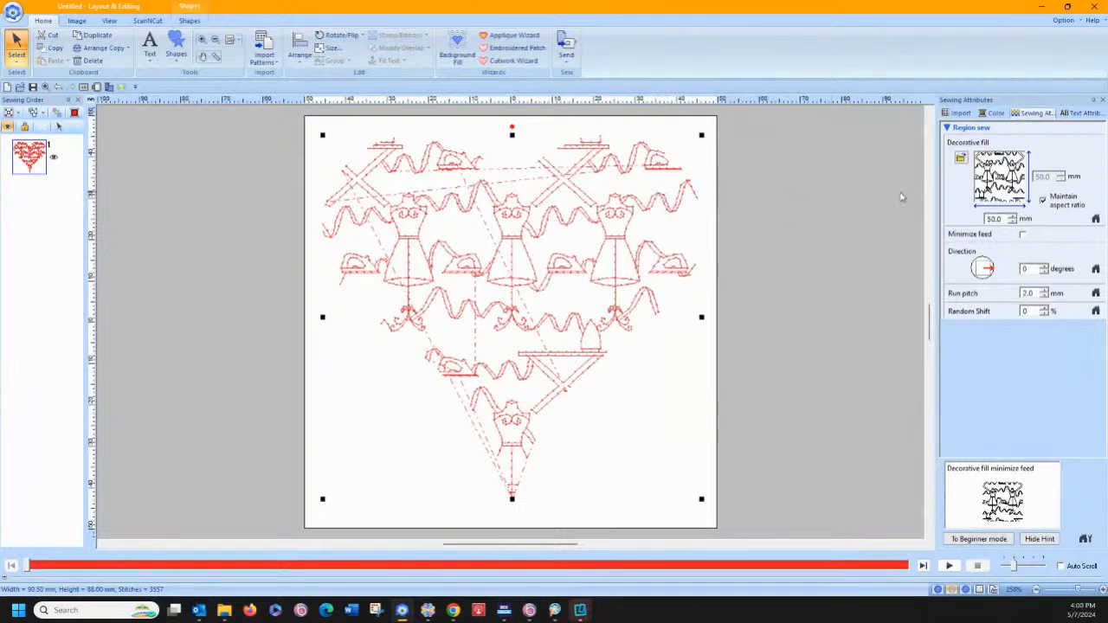
{"action": "left_click", "coordinate": [1022, 235]}
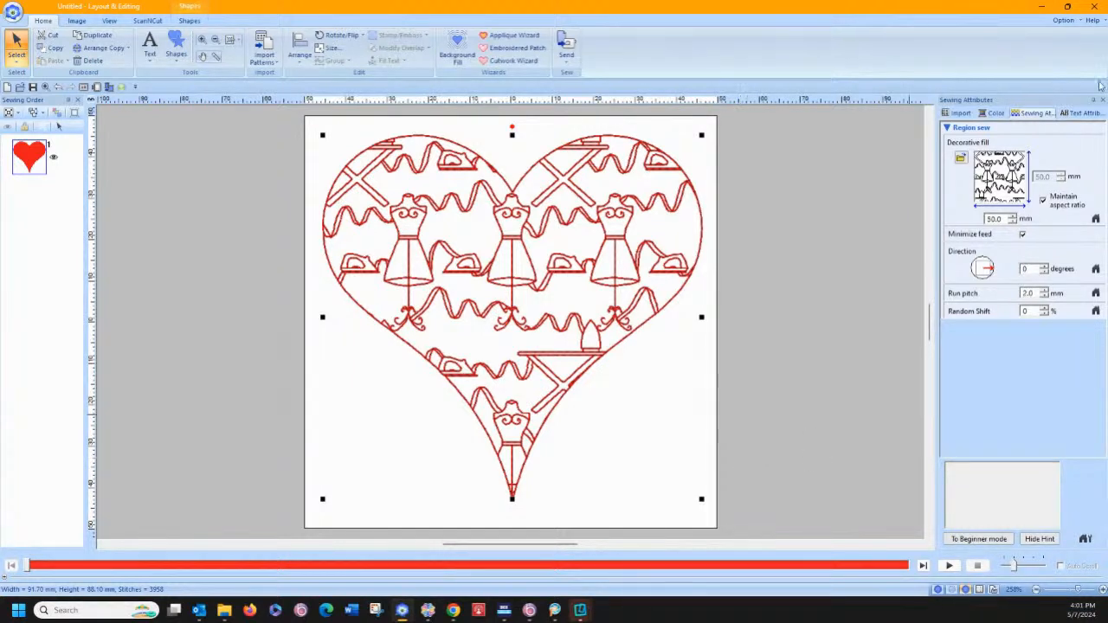
Browse for another decorative fill pattern and set the source folder to C:\Program Files (x86)\Brother\PE-DESIGN 11\Pattern.
{"action": "mouse_move", "coordinate": [990, 185]}
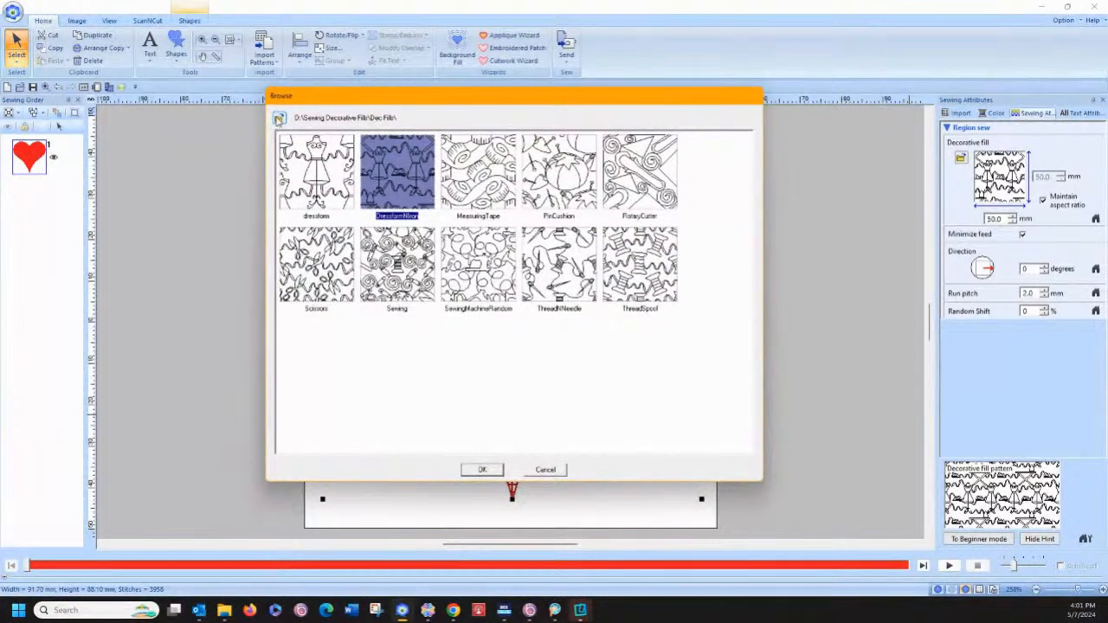
{"action": "left_click", "coordinate": [279, 119]}
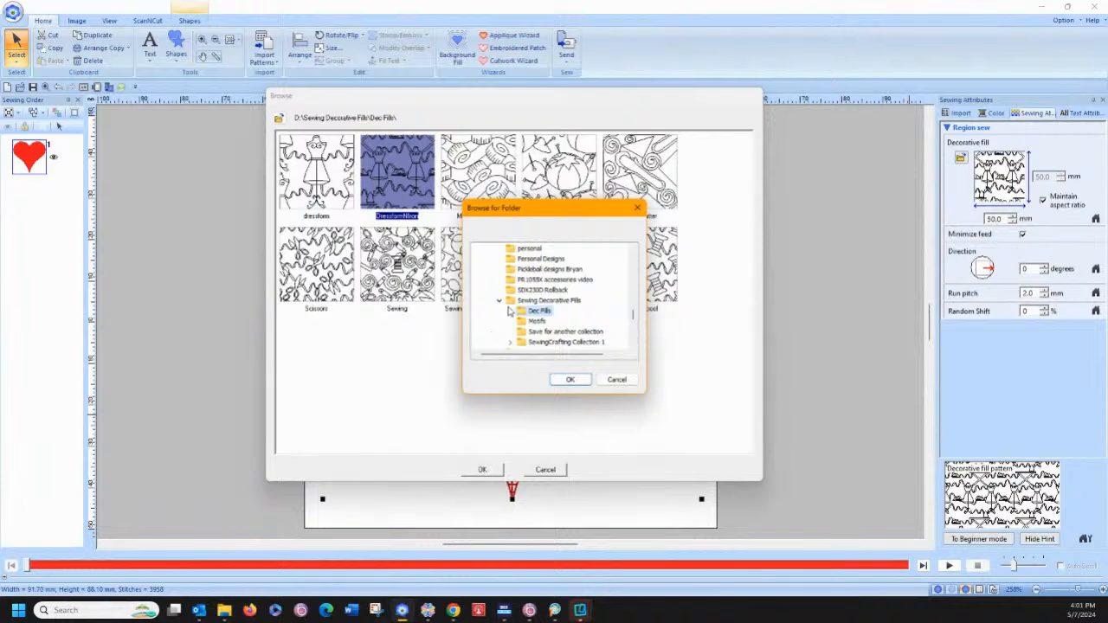
{"action": "left_click", "coordinate": [499, 301]}
{"action": "scroll", "coordinate": [501, 291], "scroll_direction": "up", "scroll_amount": 3}
{"action": "scroll", "coordinate": [501, 291], "scroll_direction": "up", "scroll_amount": 10}
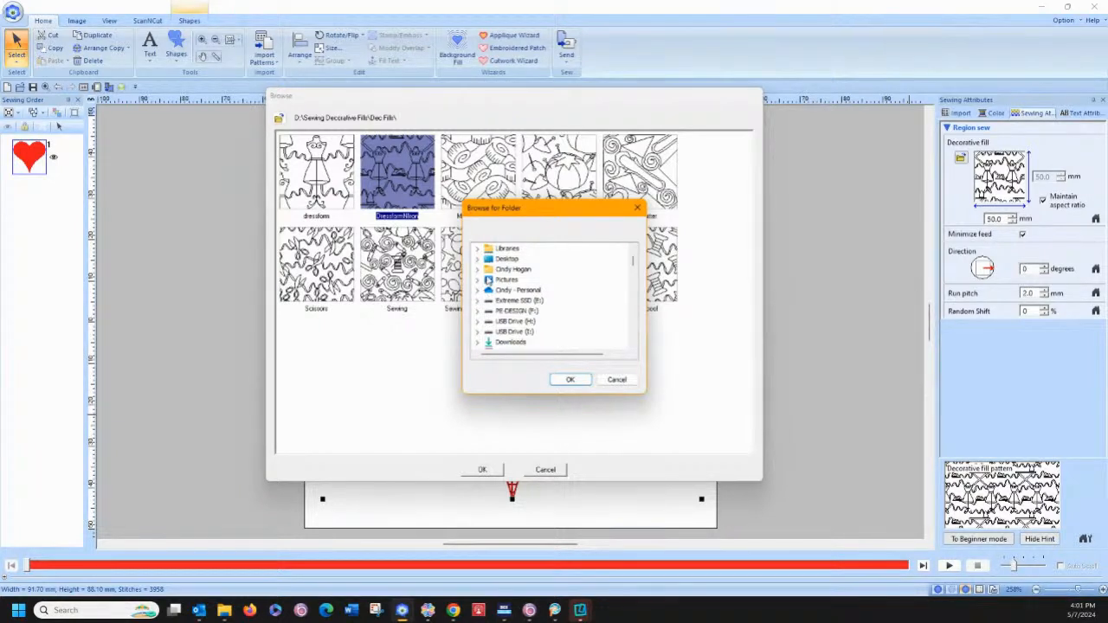
{"action": "scroll", "coordinate": [504, 282], "scroll_direction": "down", "scroll_amount": 3}
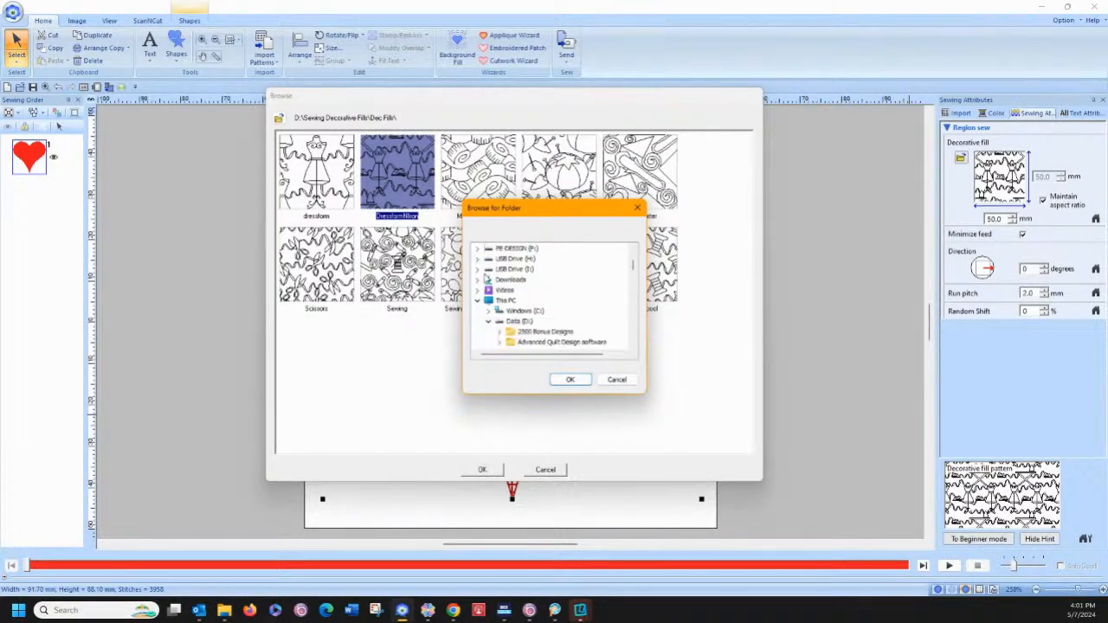
{"action": "scroll", "coordinate": [507, 287], "scroll_direction": "down", "scroll_amount": 5}
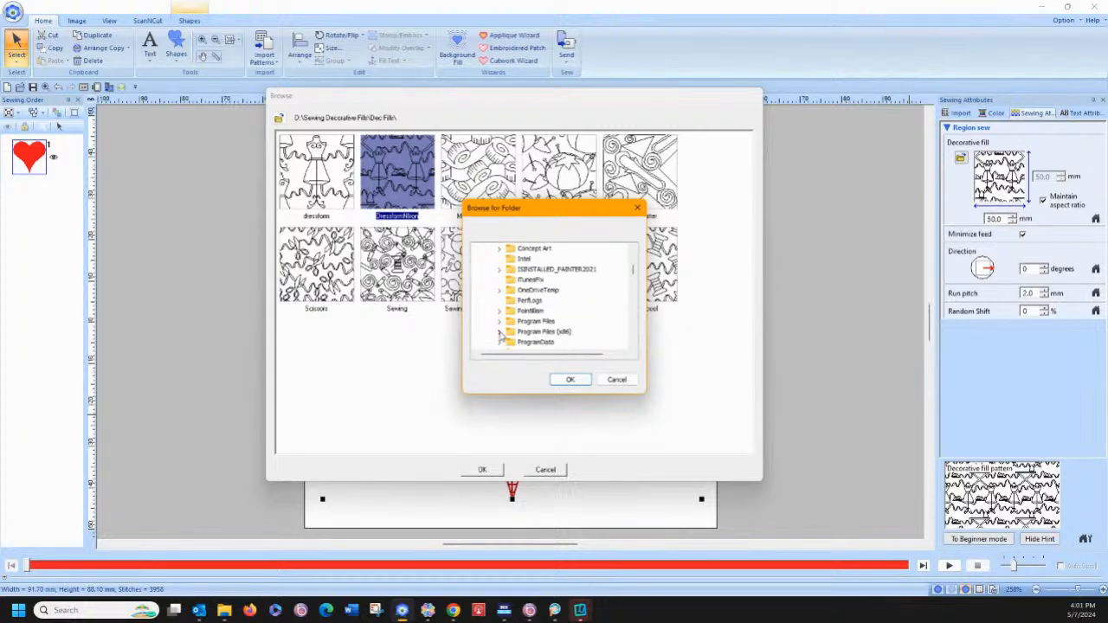
{"action": "left_click", "coordinate": [500, 333]}
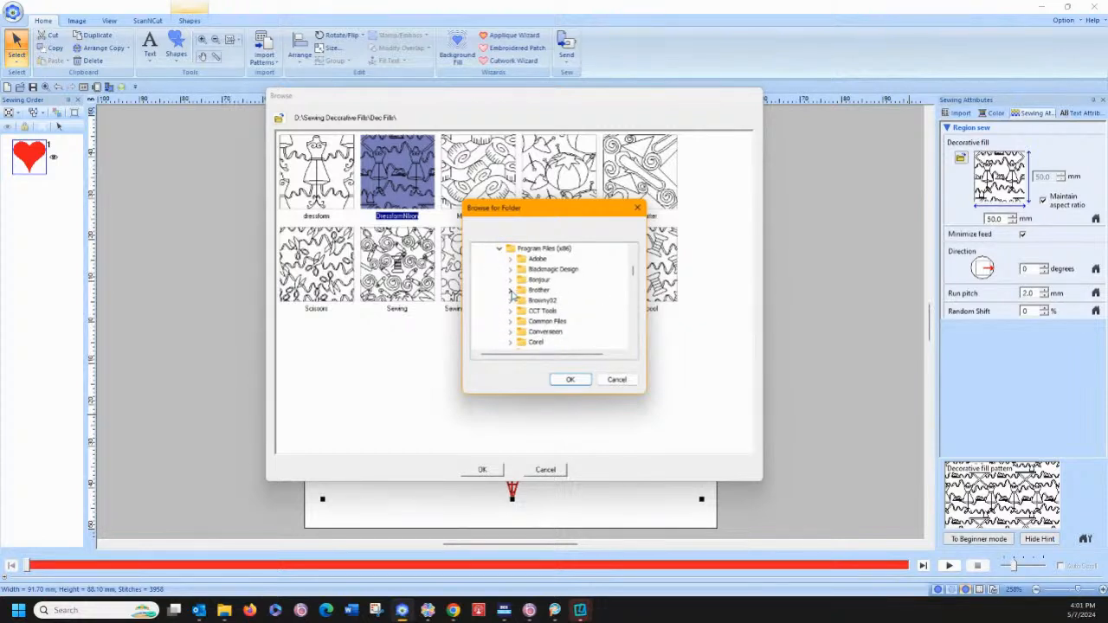
{"action": "left_click", "coordinate": [512, 290]}
{"action": "scroll", "coordinate": [512, 290], "scroll_direction": "down", "scroll_amount": 2}
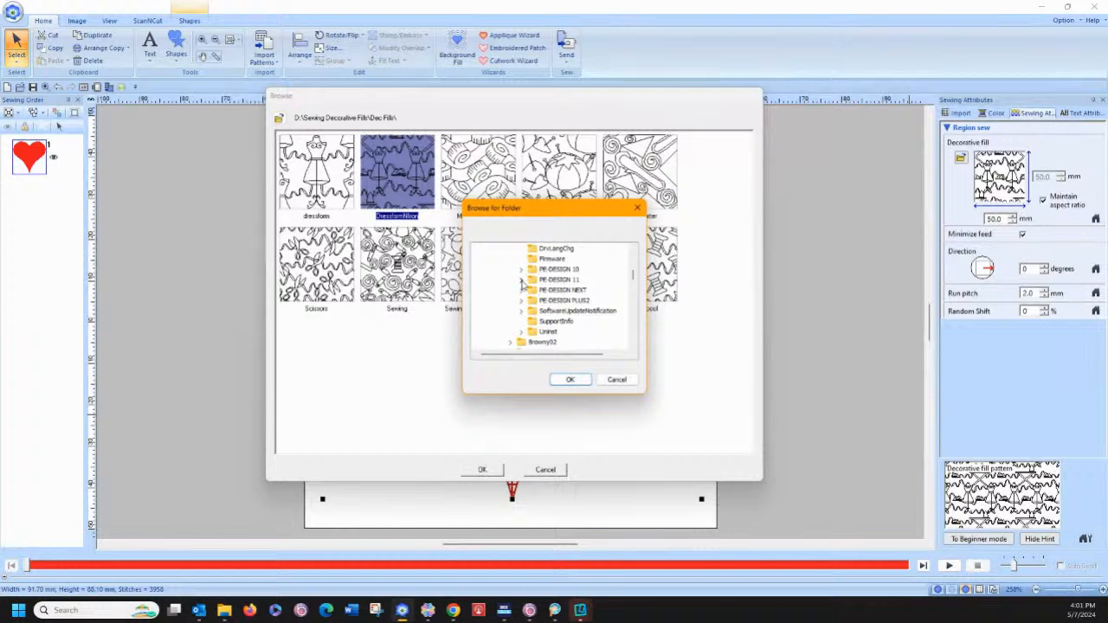
{"action": "left_click", "coordinate": [522, 280]}
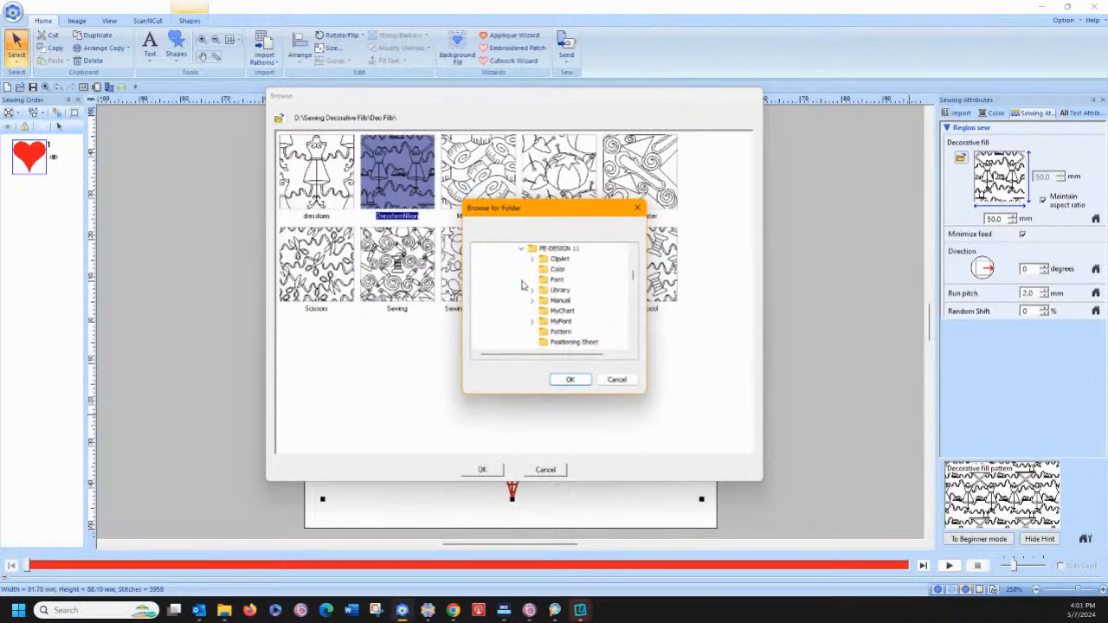
{"action": "left_click", "coordinate": [540, 334]}
{"action": "left_click", "coordinate": [570, 381]}
Apply the built-in pattern df_pat023 as the heart's decorative fill.
{"action": "scroll", "coordinate": [526, 291], "scroll_direction": "down", "scroll_amount": 8}
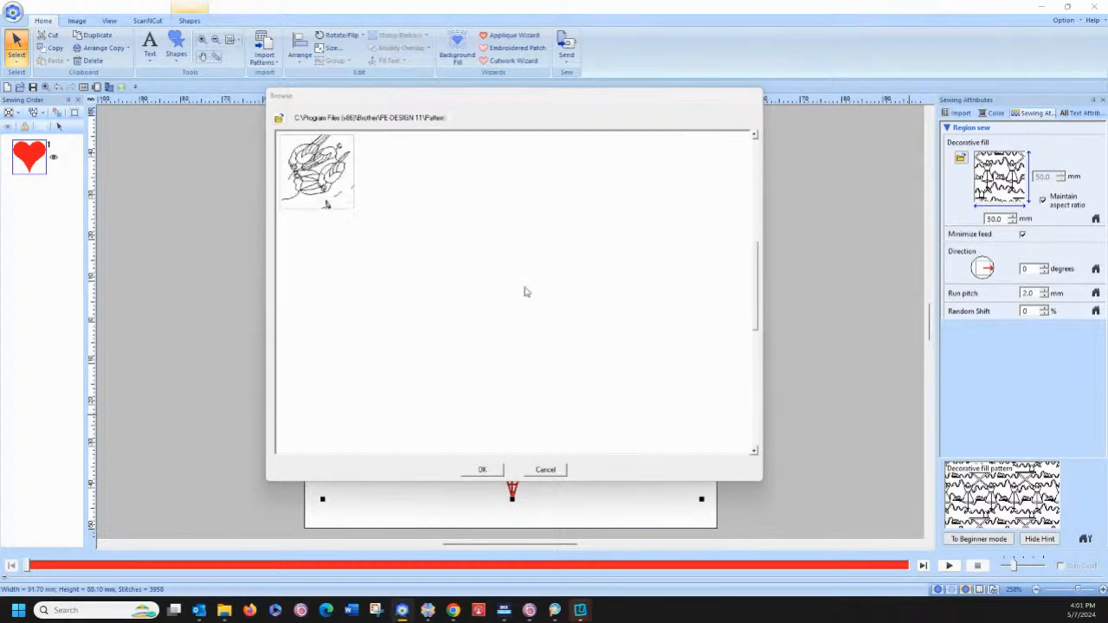
{"action": "scroll", "coordinate": [525, 291], "scroll_direction": "up", "scroll_amount": 3}
{"action": "scroll", "coordinate": [468, 232], "scroll_direction": "up", "scroll_amount": 1}
{"action": "left_click", "coordinate": [471, 175]}
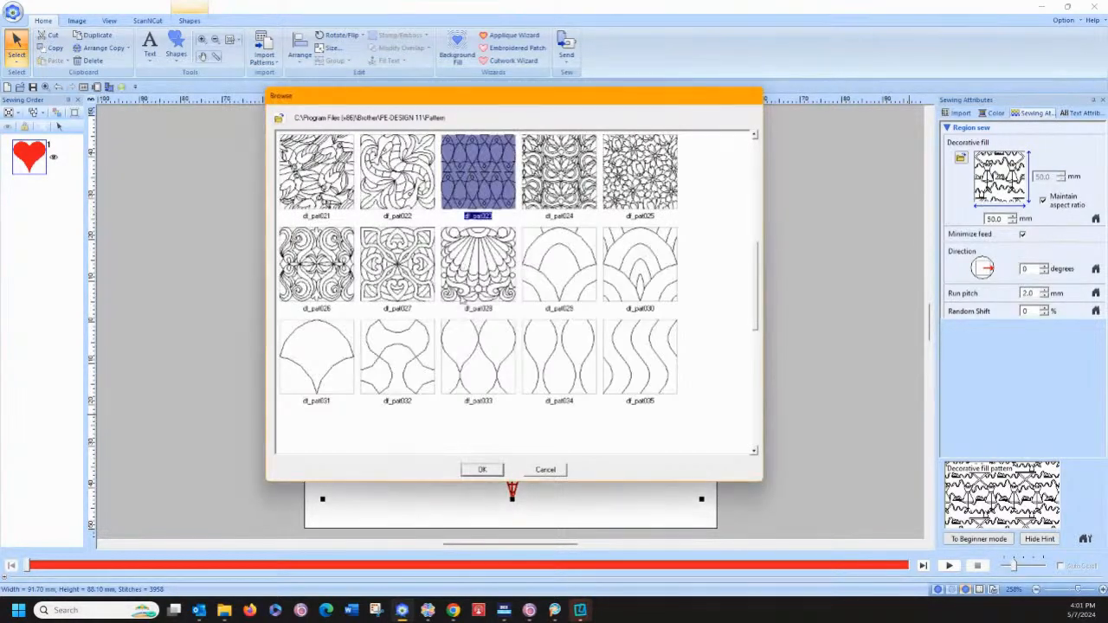
{"action": "left_click", "coordinate": [482, 469]}
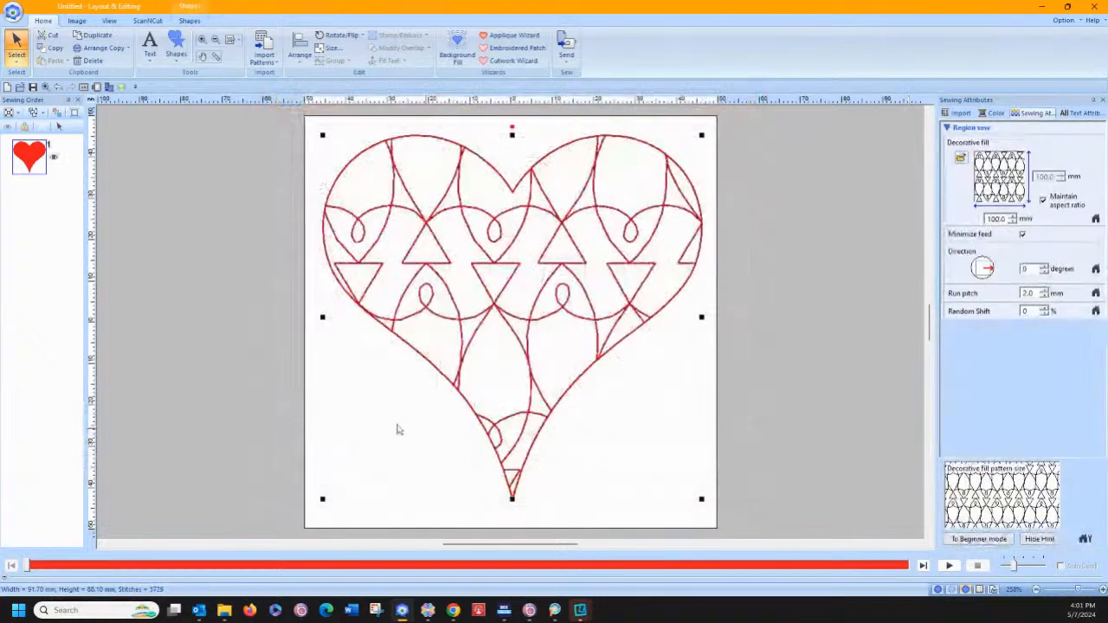
Try the decorative fill pattern at 88 mm and 25 mm, and finally set its size to 200 mm.
{"action": "left_click", "coordinate": [1013, 221]}
{"action": "left_click", "coordinate": [1012, 221]}
{"action": "left_click", "coordinate": [1013, 221]}
{"action": "left_click", "coordinate": [1014, 222]}
{"action": "left_click", "coordinate": [1015, 223]}
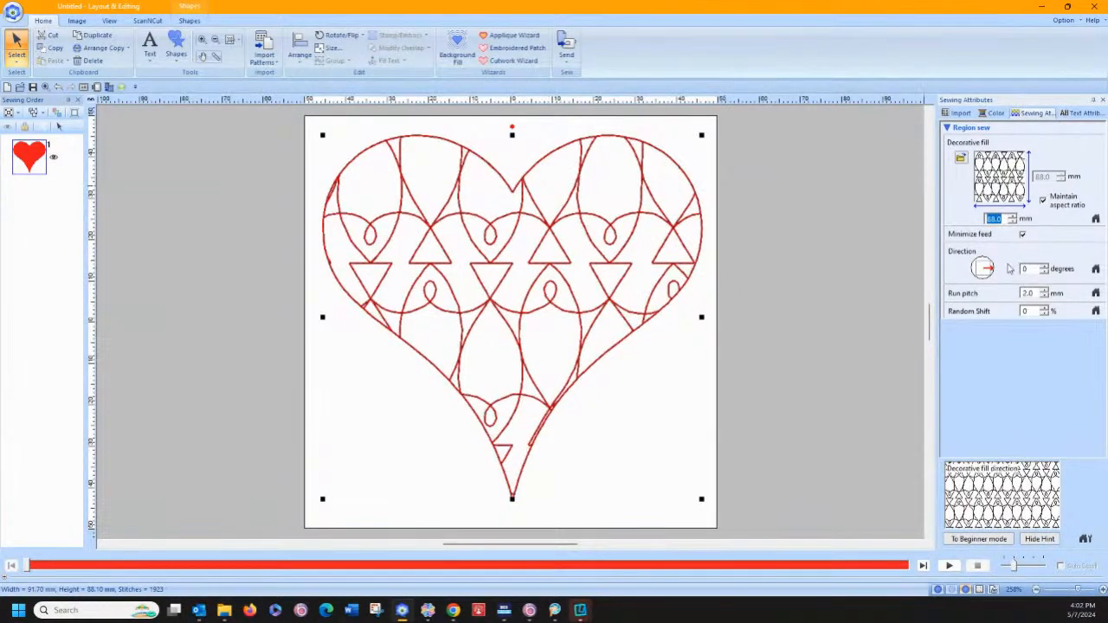
{"action": "type", "text": "25"}
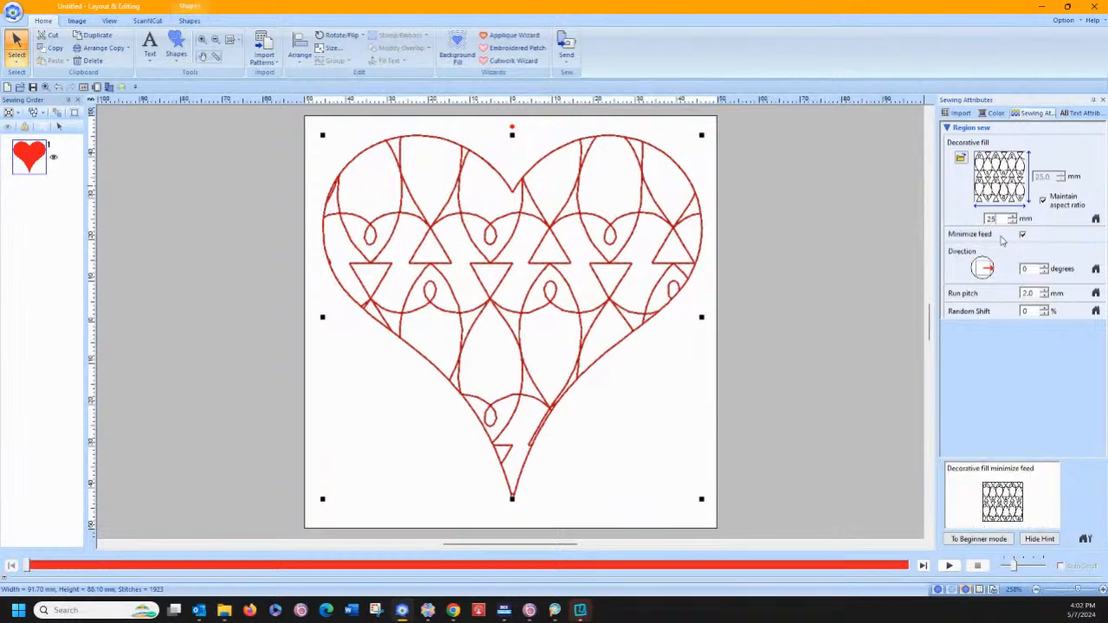
{"action": "key", "text": "Return"}
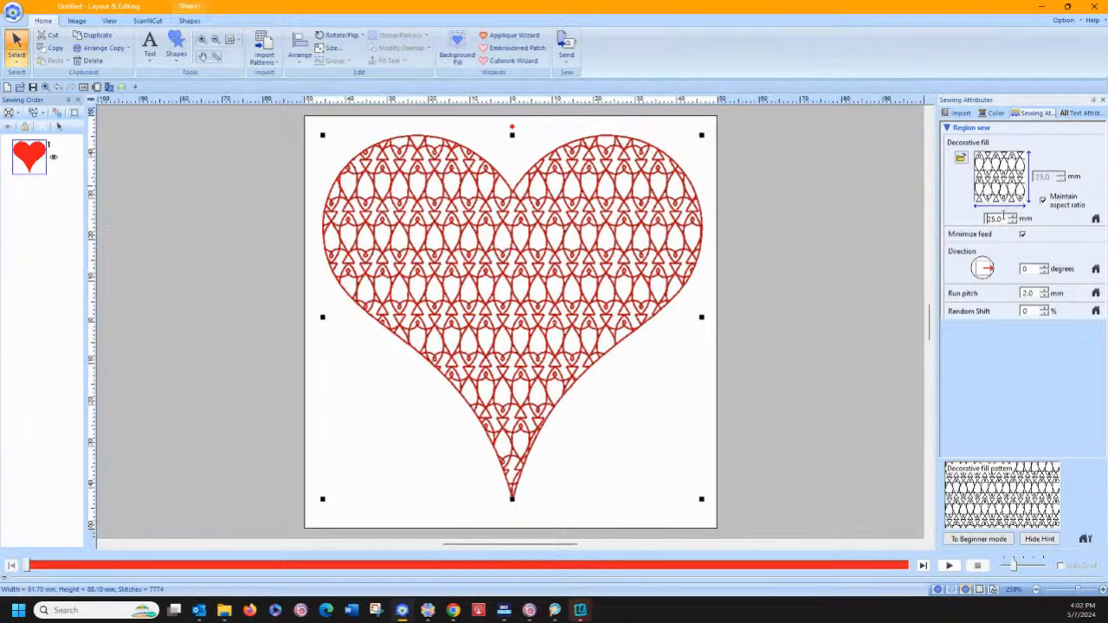
{"action": "type", "text": "200"}
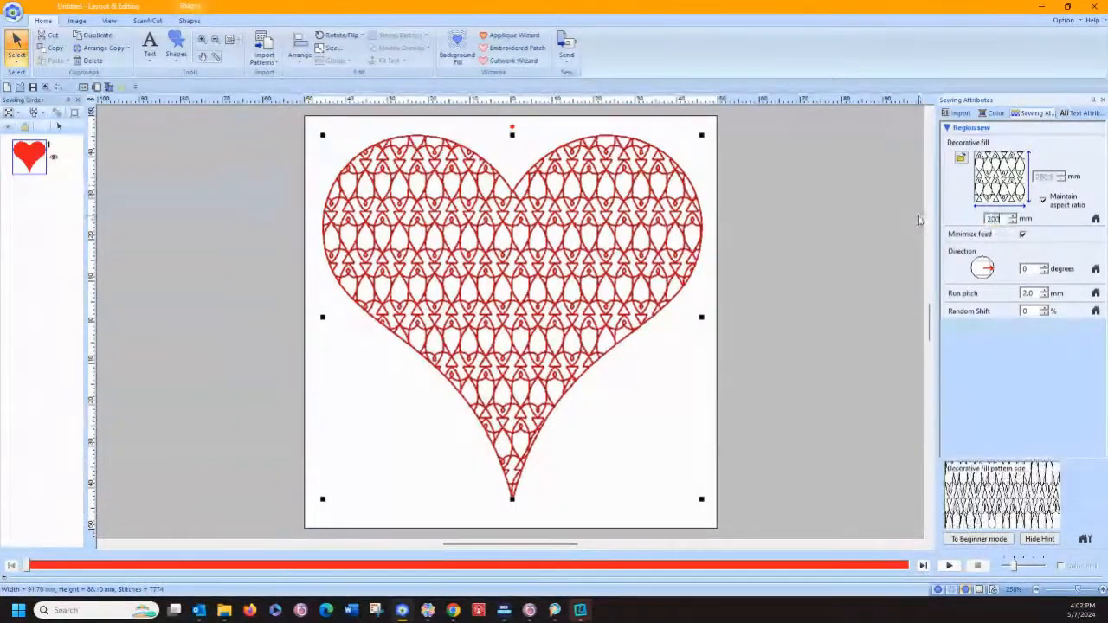
{"action": "key", "text": "Return"}
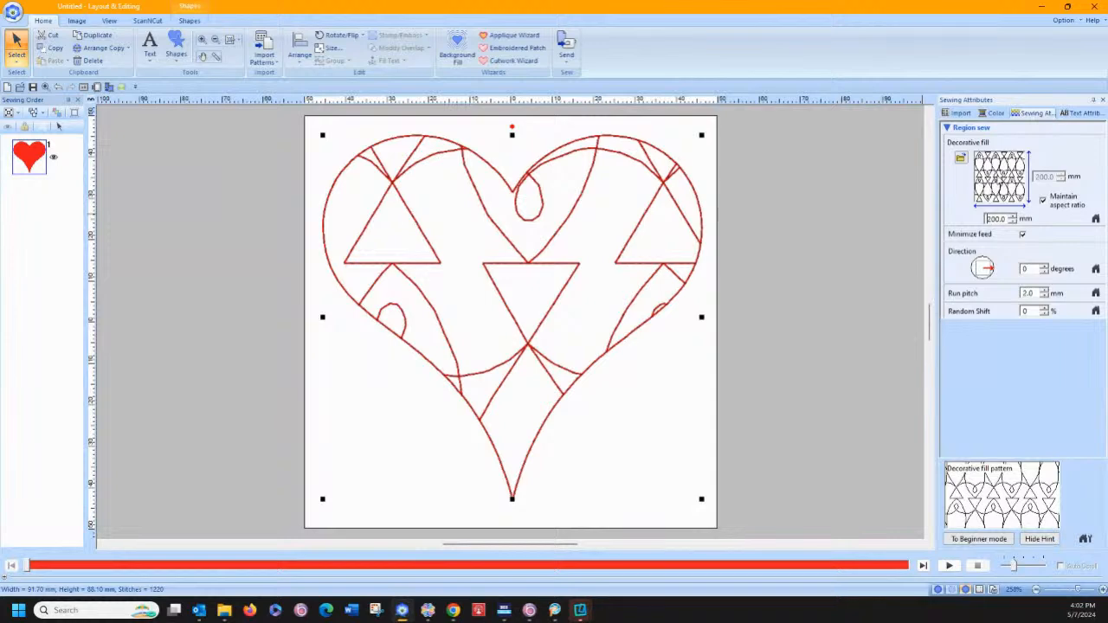
Reopen the decorative fill pattern browser and look through the folders on the Data (D:) drive for another pattern source.
{"action": "left_click", "coordinate": [998, 177]}
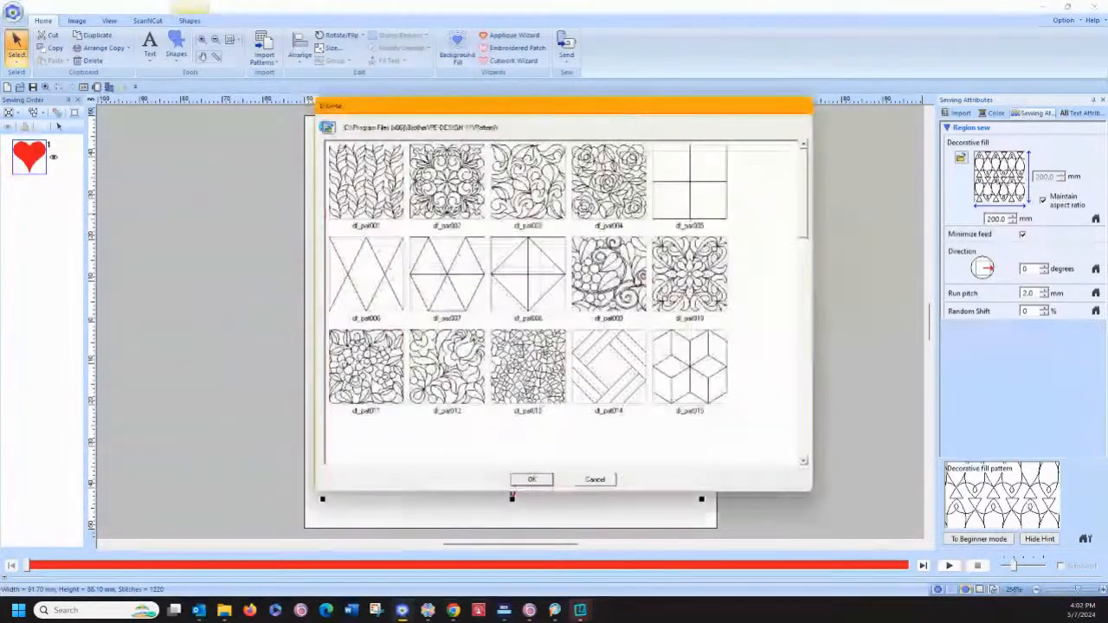
{"action": "left_click", "coordinate": [522, 252]}
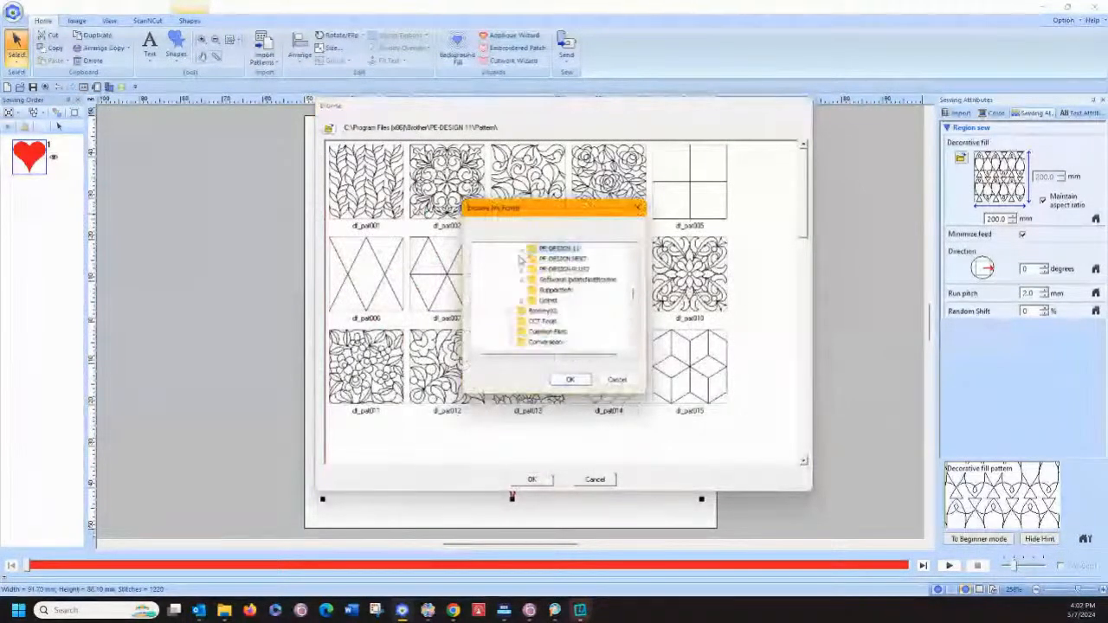
{"action": "scroll", "coordinate": [520, 258], "scroll_direction": "up", "scroll_amount": 6}
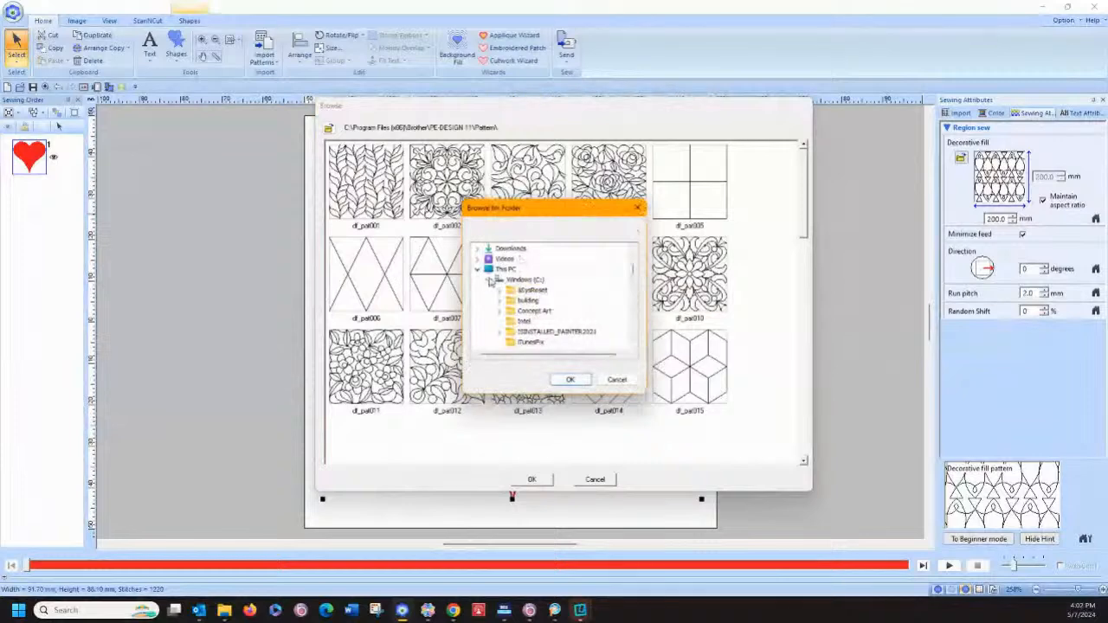
{"action": "left_click", "coordinate": [488, 280]}
{"action": "left_click", "coordinate": [488, 291]}
{"action": "scroll", "coordinate": [523, 280], "scroll_direction": "down", "scroll_amount": 2}
{"action": "scroll", "coordinate": [523, 280], "scroll_direction": "down", "scroll_amount": 1}
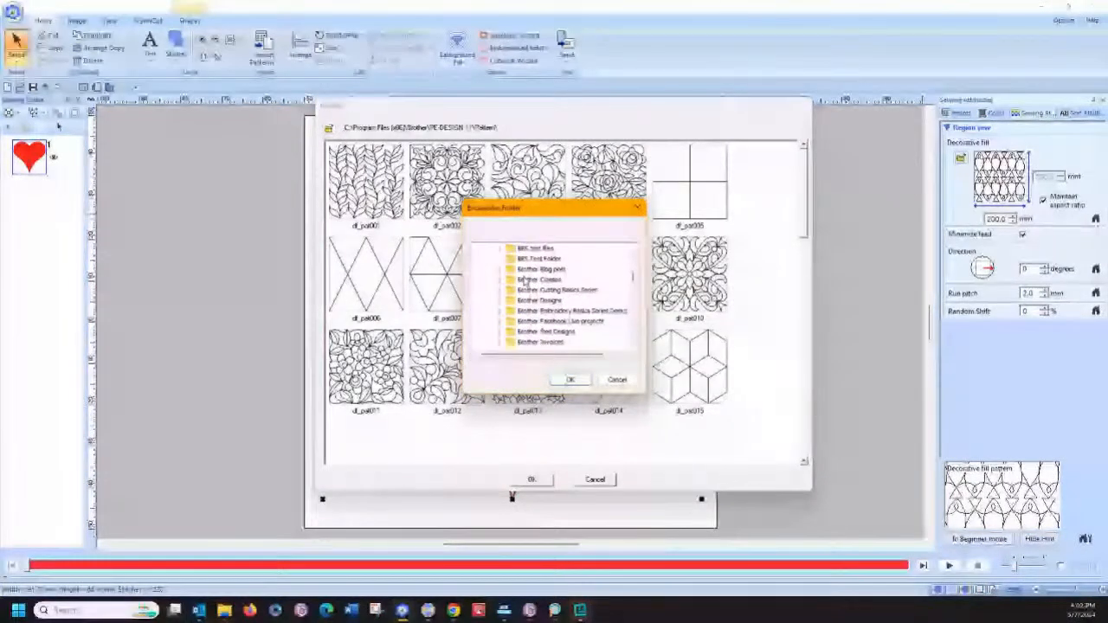
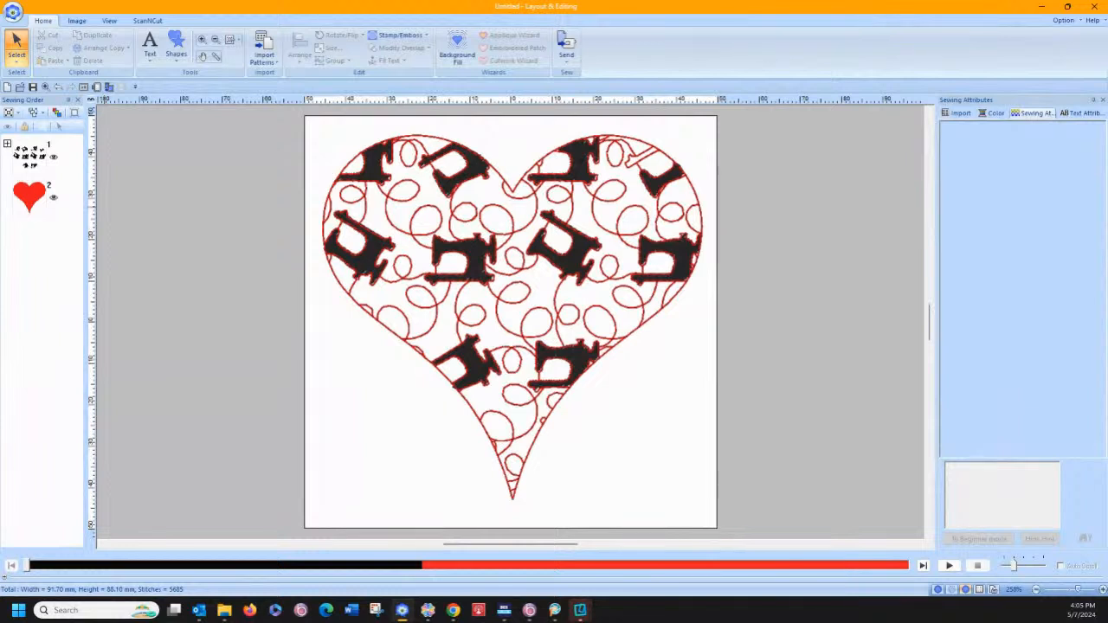
Delete the heart and the sewing machines on it, and draw a circle about 77 mm wide and 80 mm high.
{"action": "left_click_drag", "start_coordinate": [284, 119], "coordinate": [706, 521]}
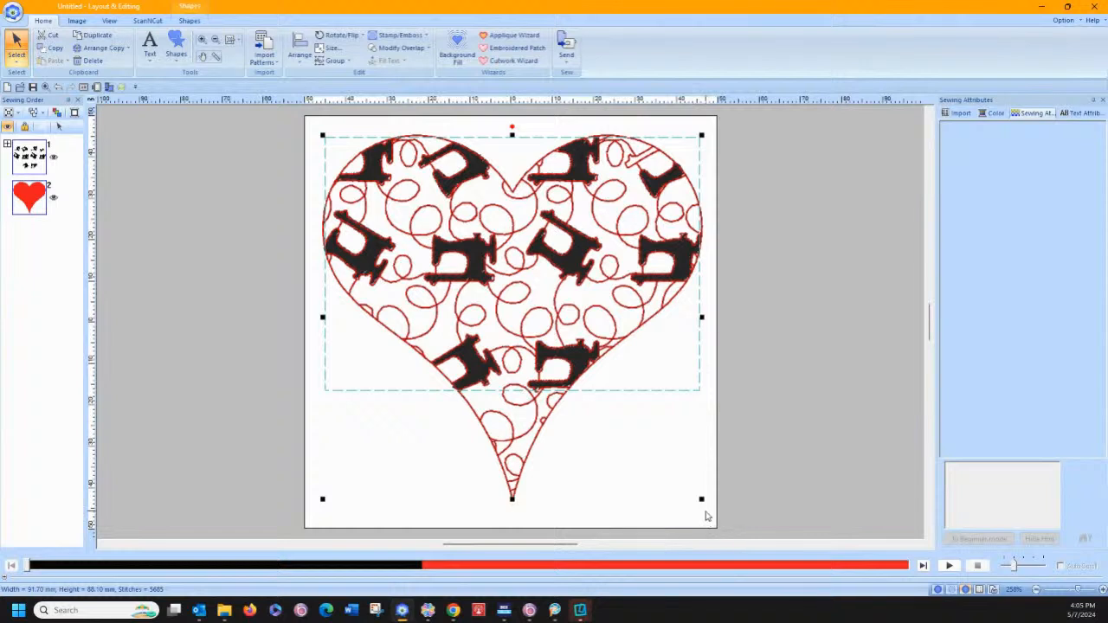
{"action": "key", "text": "Delete"}
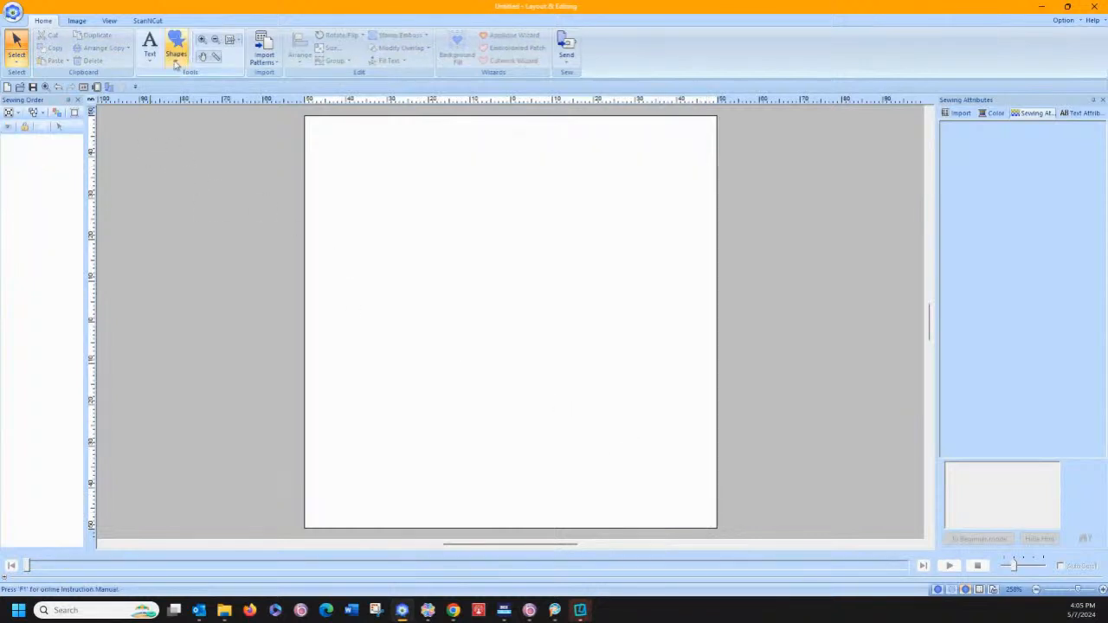
{"action": "left_click", "coordinate": [176, 63]}
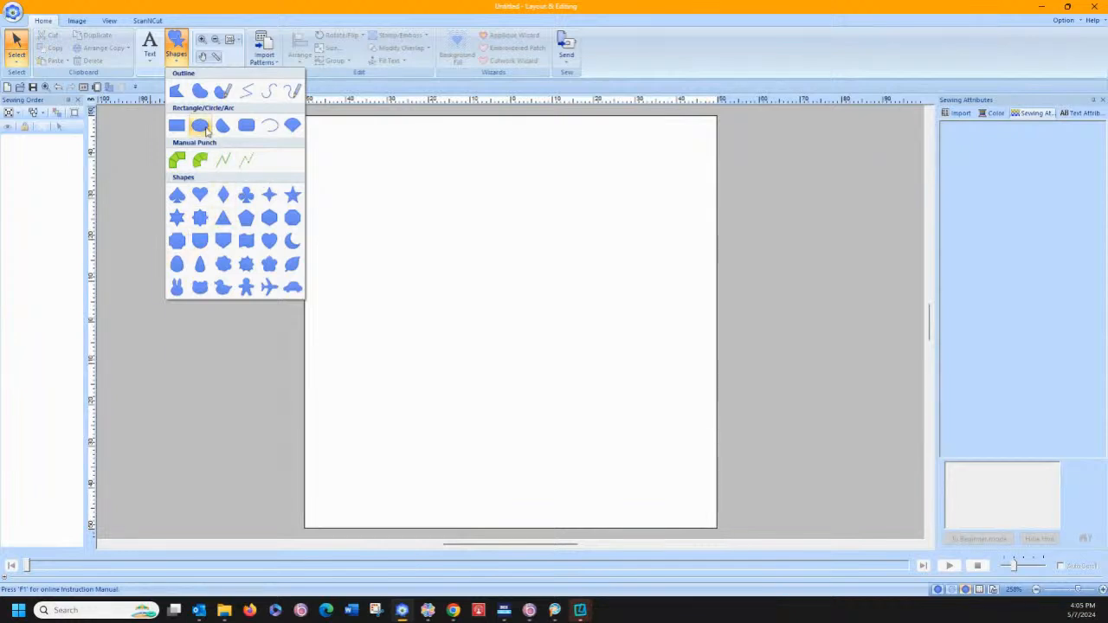
{"action": "left_click", "coordinate": [202, 126]}
{"action": "left_click_drag", "start_coordinate": [673, 477], "coordinate": [682, 489]}
Set the circle's region to Not Sewn and its line to Motif Stitch with the dressform motif.
{"action": "left_click", "coordinate": [279, 57]}
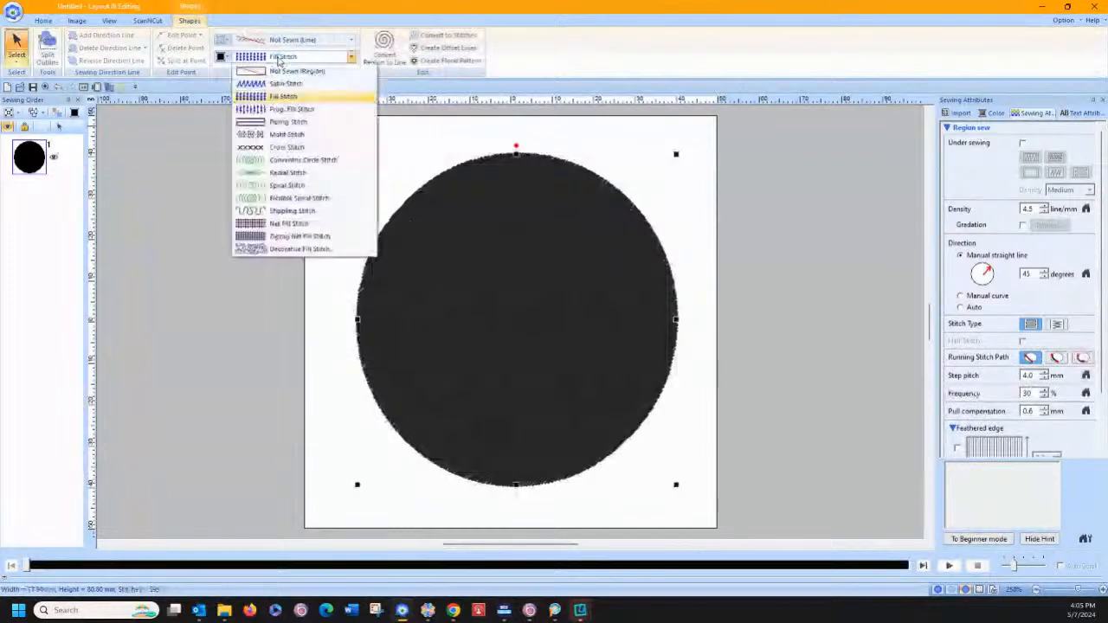
{"action": "left_click", "coordinate": [286, 71]}
{"action": "left_click", "coordinate": [286, 41]}
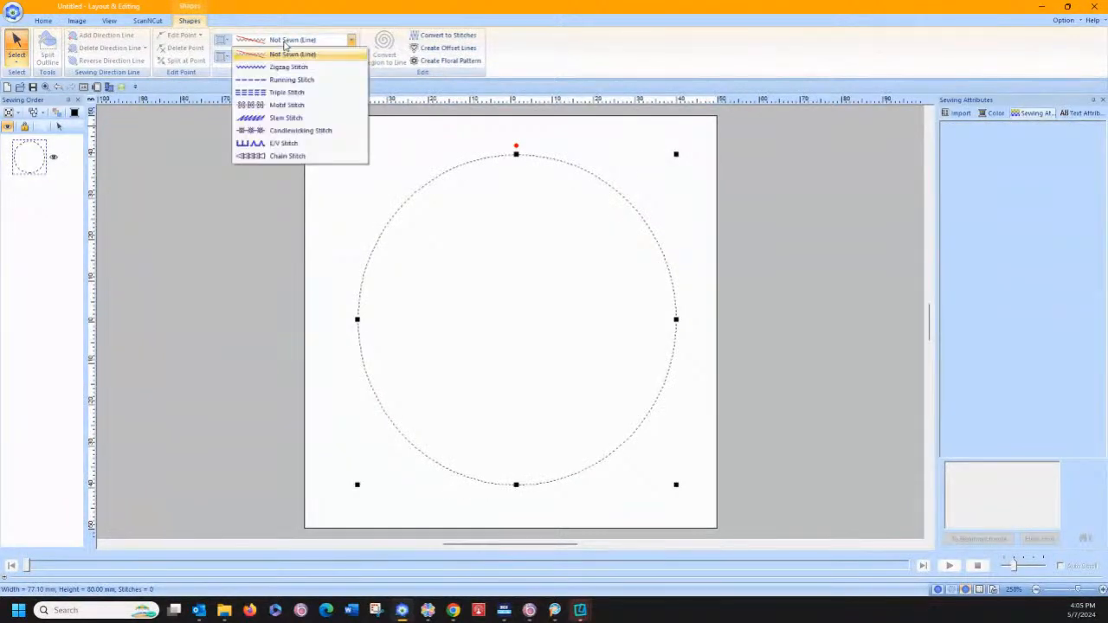
{"action": "left_click", "coordinate": [281, 105]}
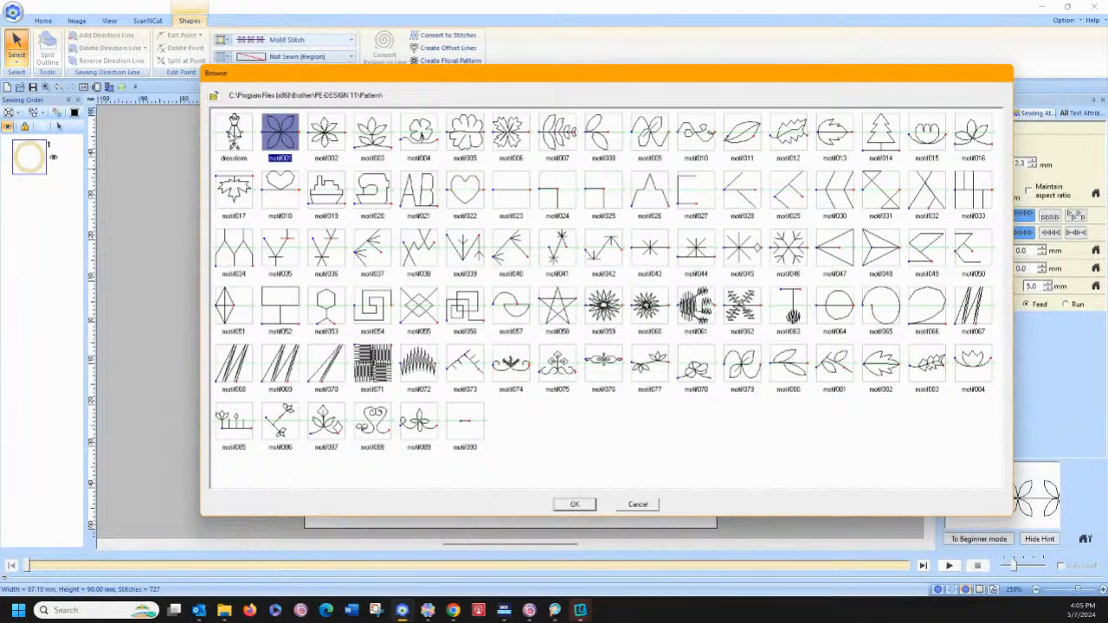
{"action": "key", "text": "Left"}
{"action": "left_click", "coordinate": [587, 505]}
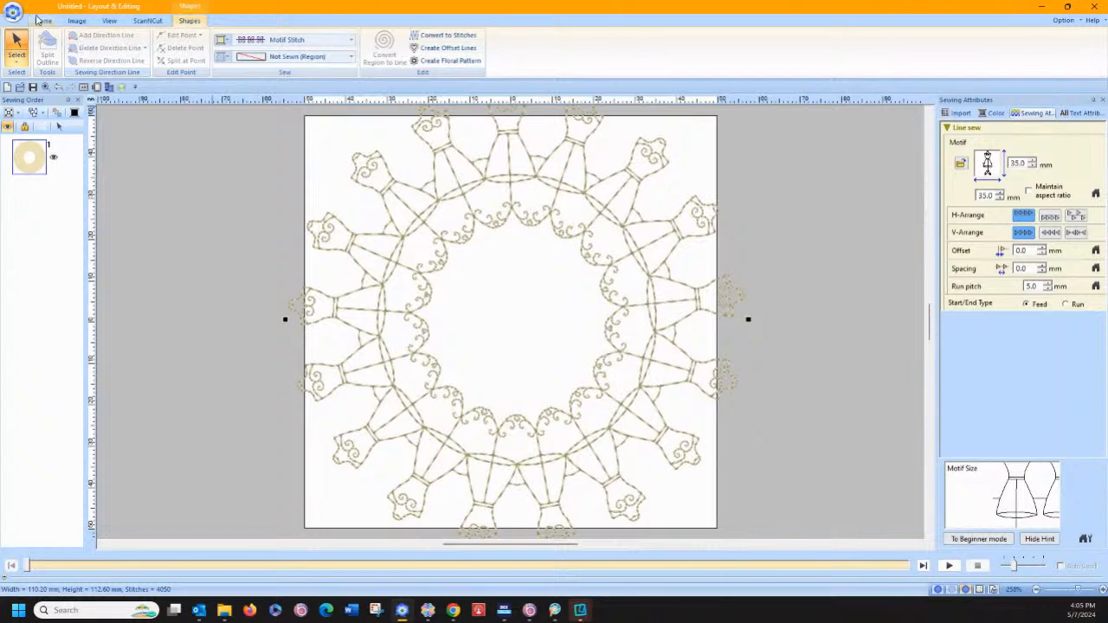
Set the page's hoop size to 200 x 200 mm (Quilt Frame) in the design settings.
{"action": "left_click", "coordinate": [42, 20]}
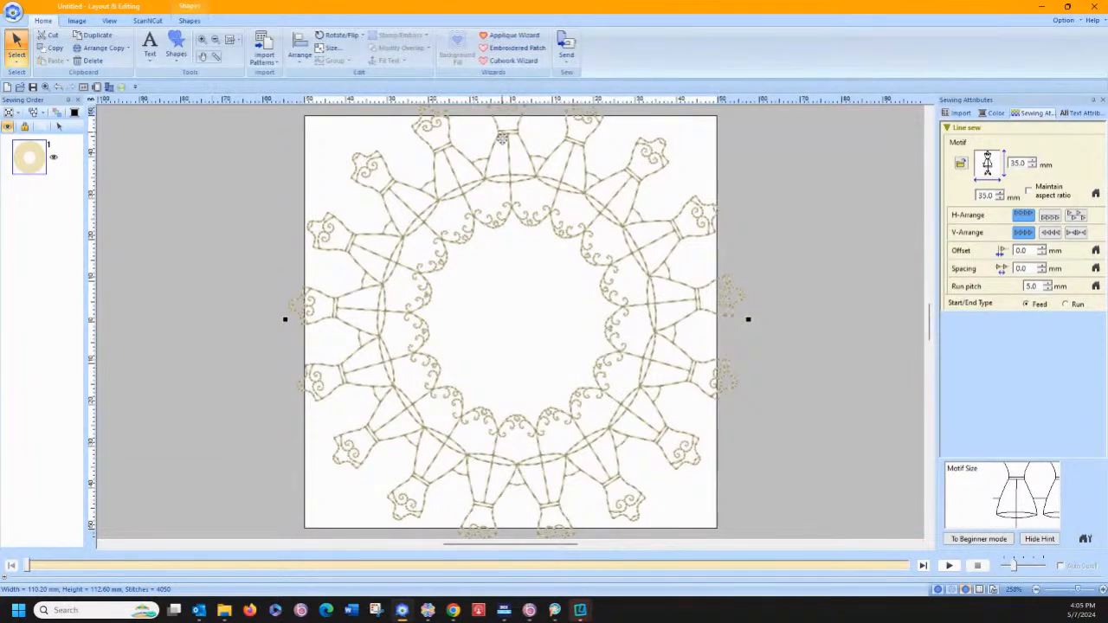
{"action": "left_click", "coordinate": [250, 190]}
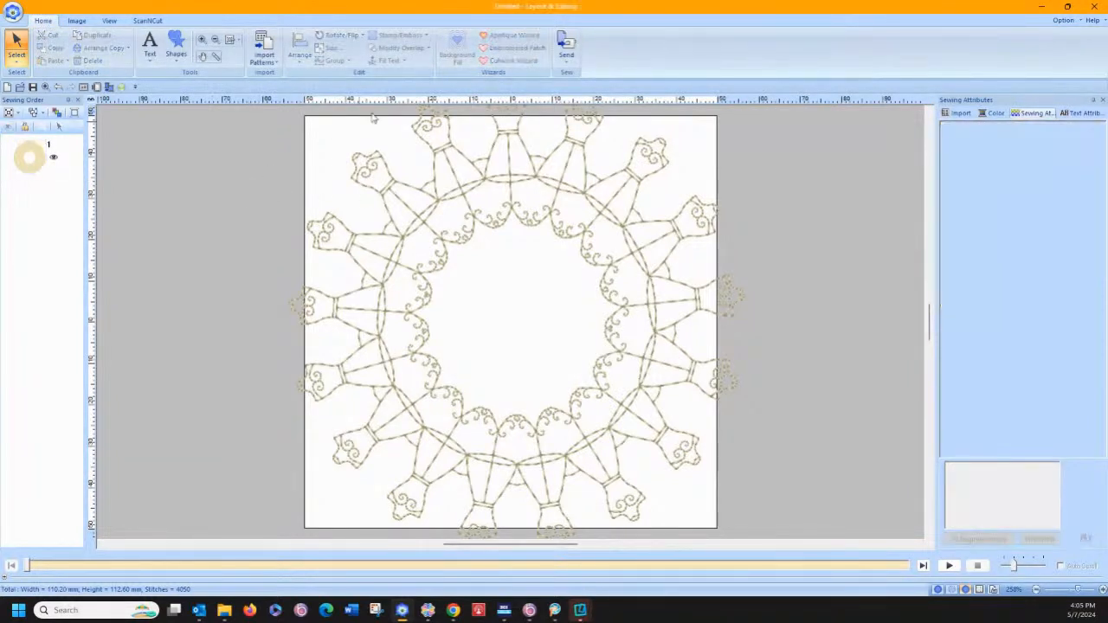
{"action": "left_click", "coordinate": [476, 216]}
{"action": "left_click", "coordinate": [313, 153]}
{"action": "left_click", "coordinate": [97, 86]}
{"action": "left_click", "coordinate": [628, 251]}
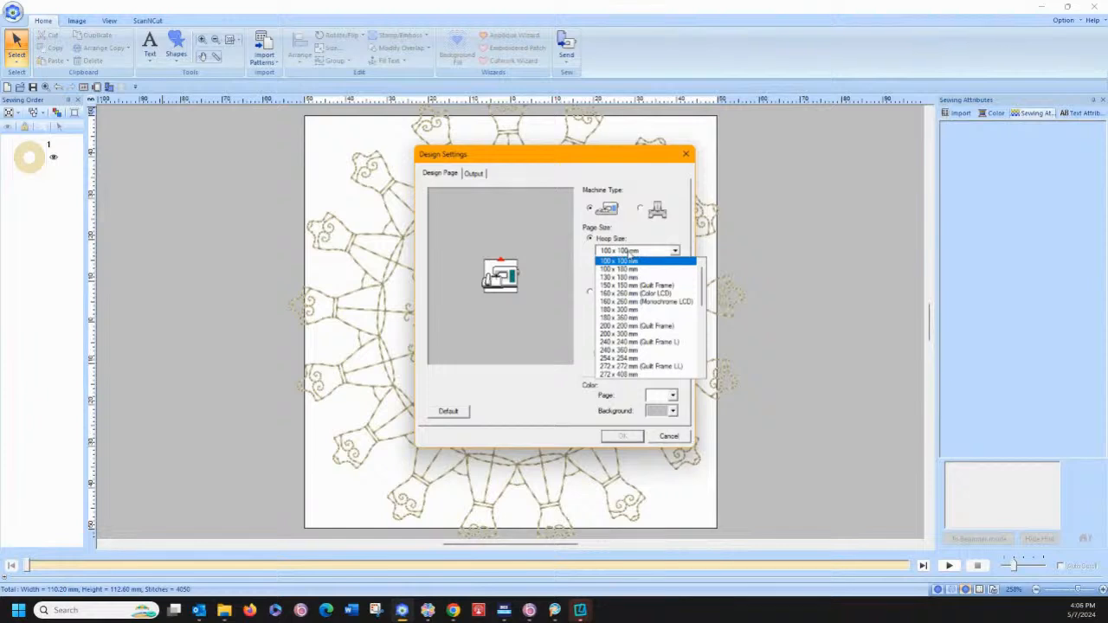
{"action": "left_click", "coordinate": [636, 327]}
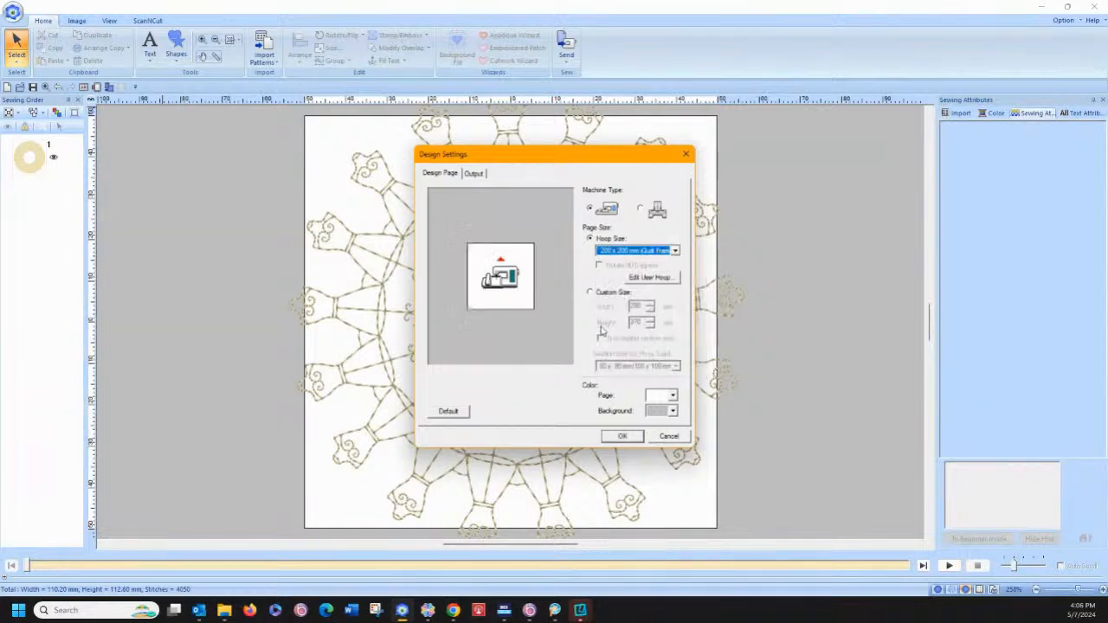
{"action": "left_click", "coordinate": [621, 436]}
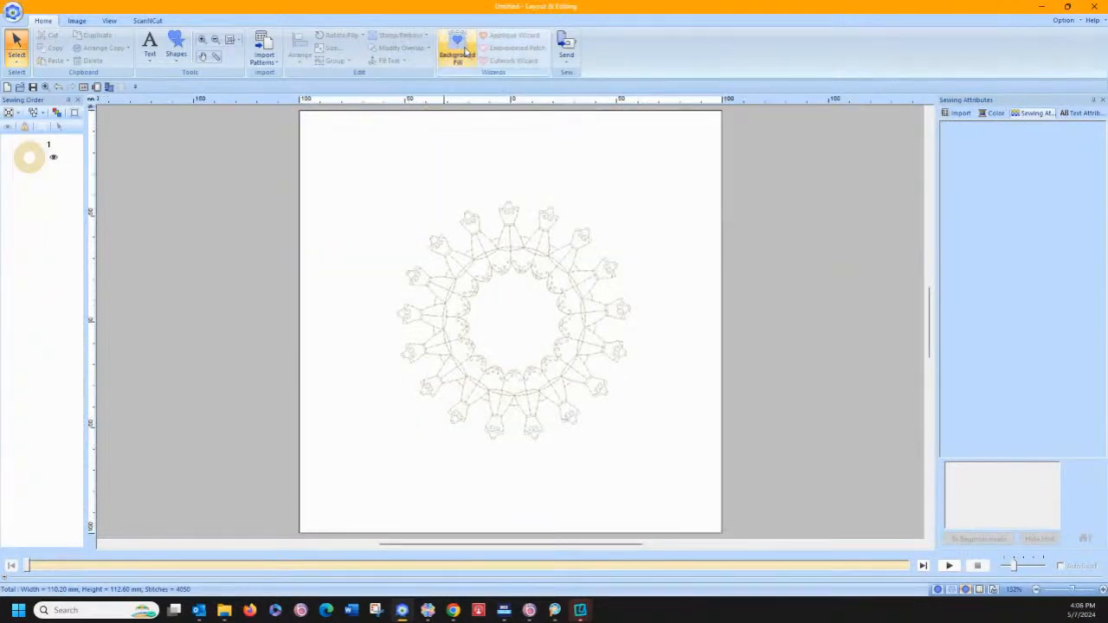
Fill the open centre of the dress form circle with a crosshatch background fill.
{"action": "left_click", "coordinate": [466, 59]}
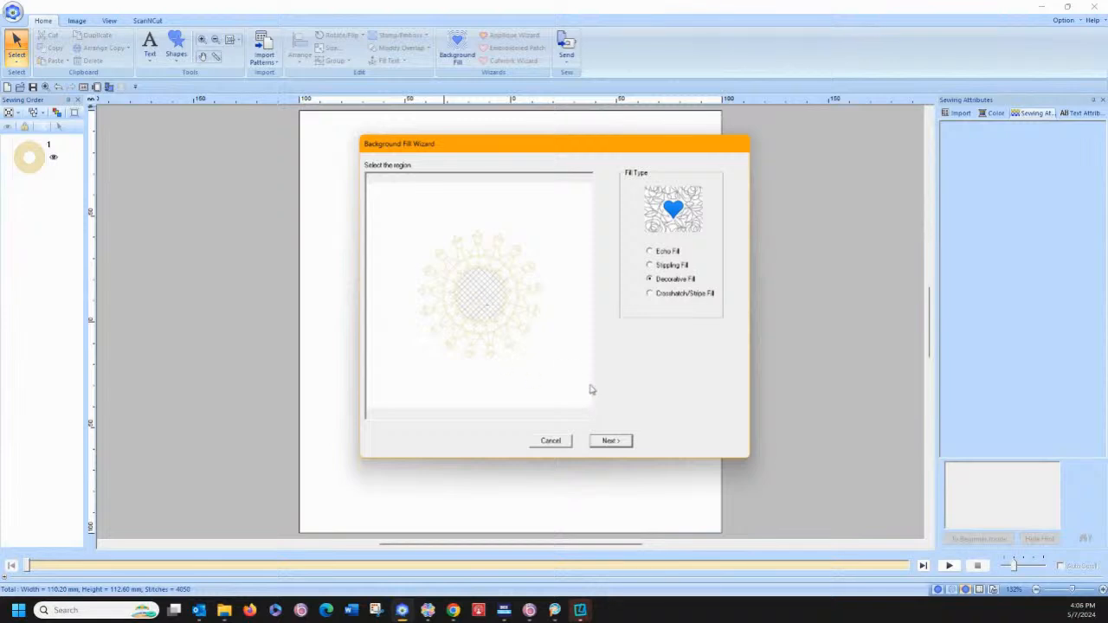
{"action": "left_click", "coordinate": [650, 295]}
{"action": "left_click", "coordinate": [612, 443]}
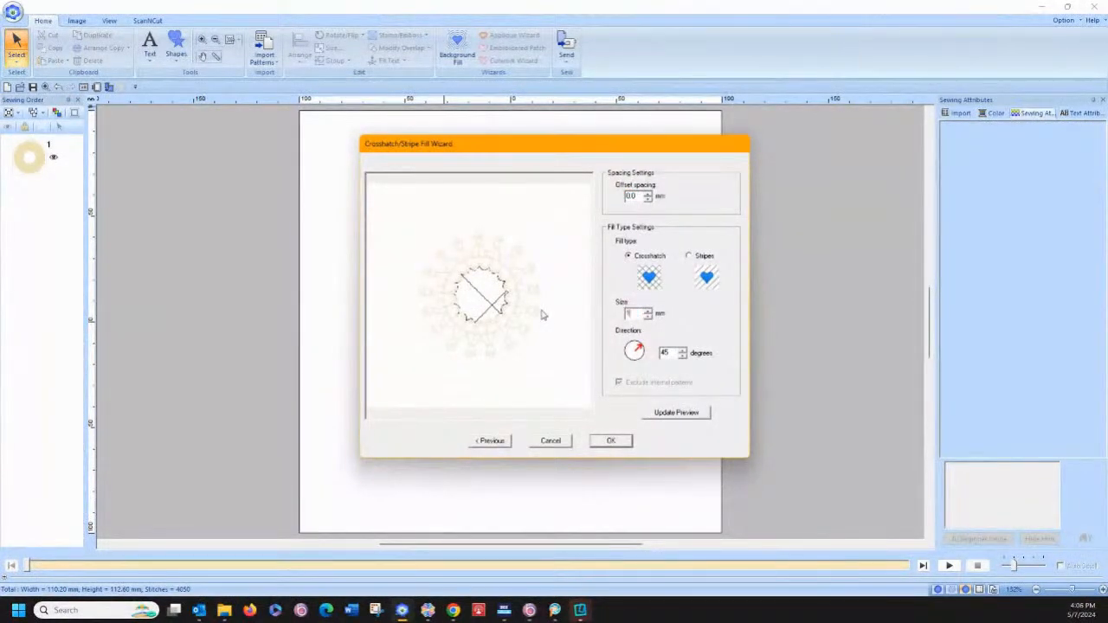
{"action": "left_click", "coordinate": [674, 412]}
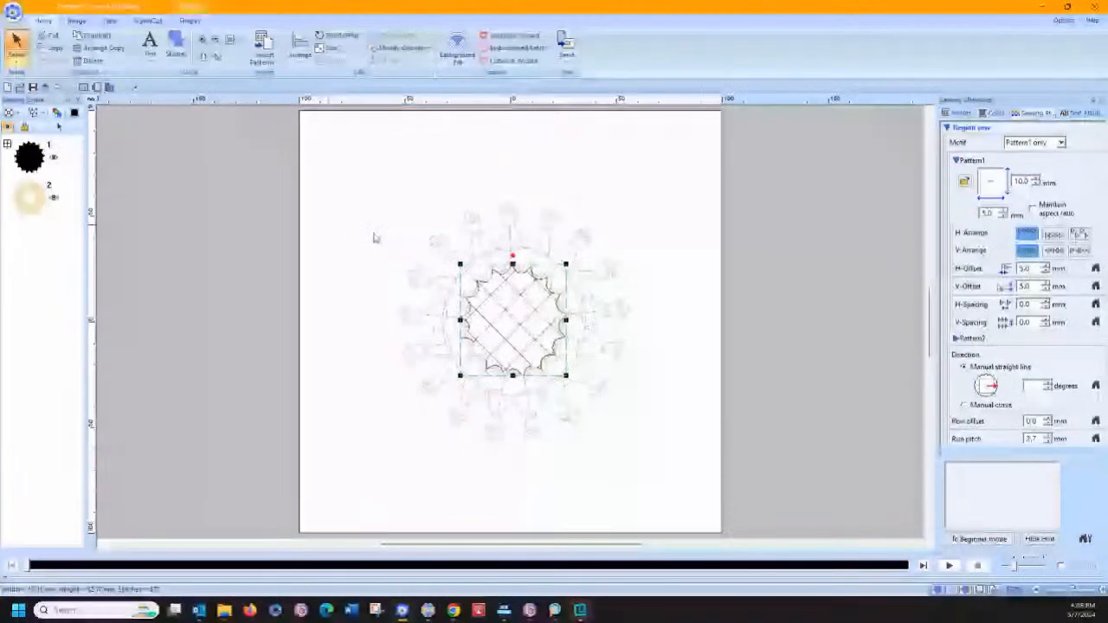
{"action": "left_click", "coordinate": [374, 240]}
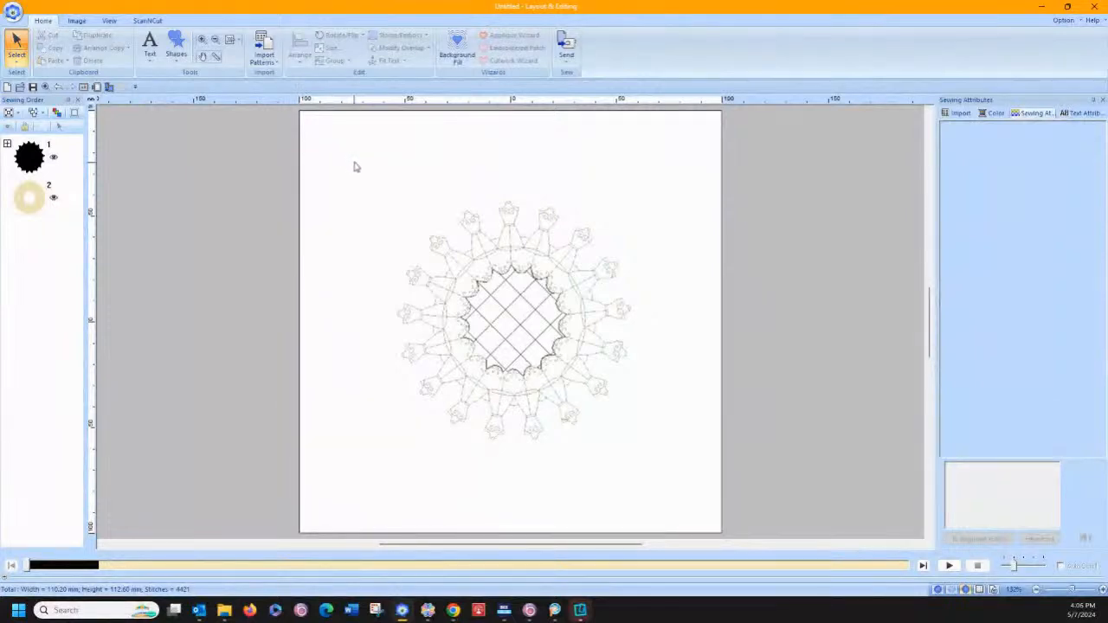
Select the dress form circle and open the motif pattern browser for its line.
{"action": "left_click_drag", "start_coordinate": [329, 131], "coordinate": [663, 498]}
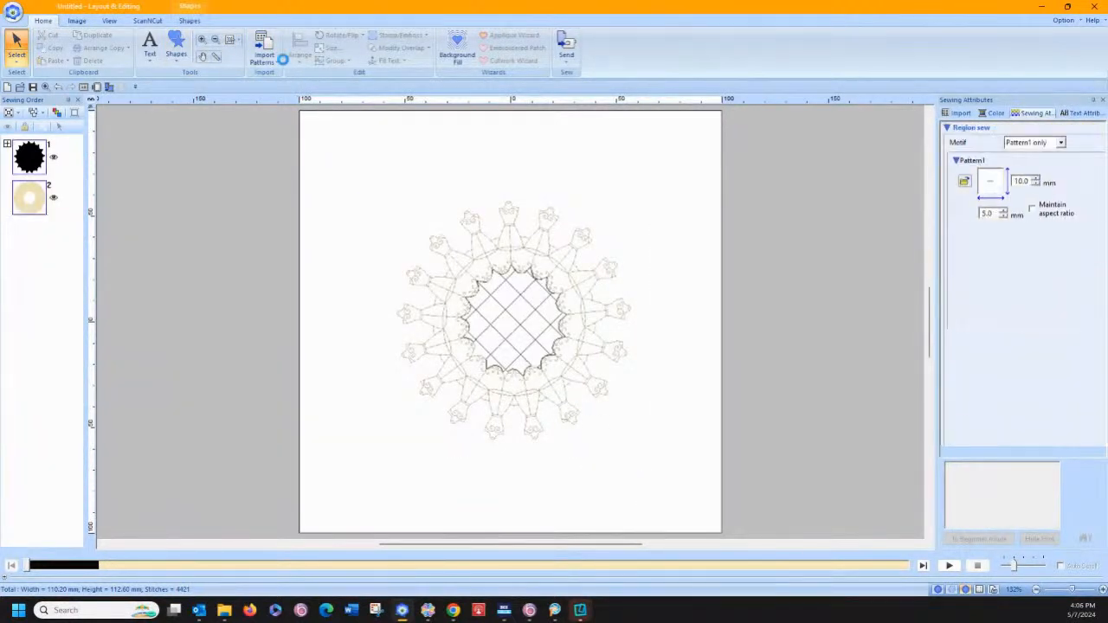
{"action": "left_click", "coordinate": [233, 39]}
{"action": "left_click", "coordinate": [246, 67]}
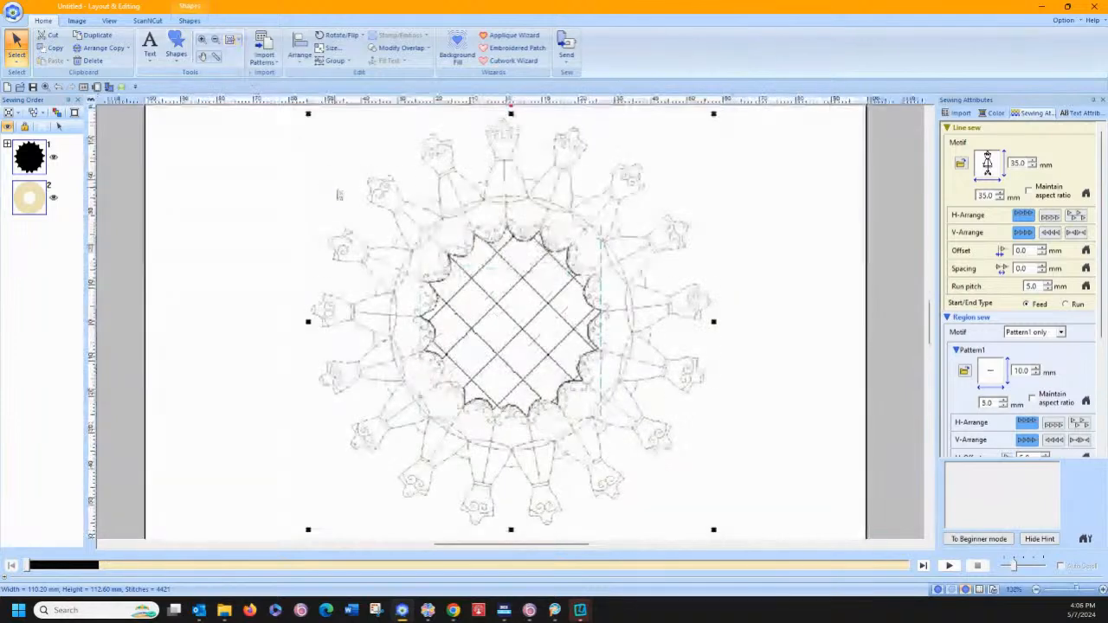
{"action": "left_click", "coordinate": [257, 195]}
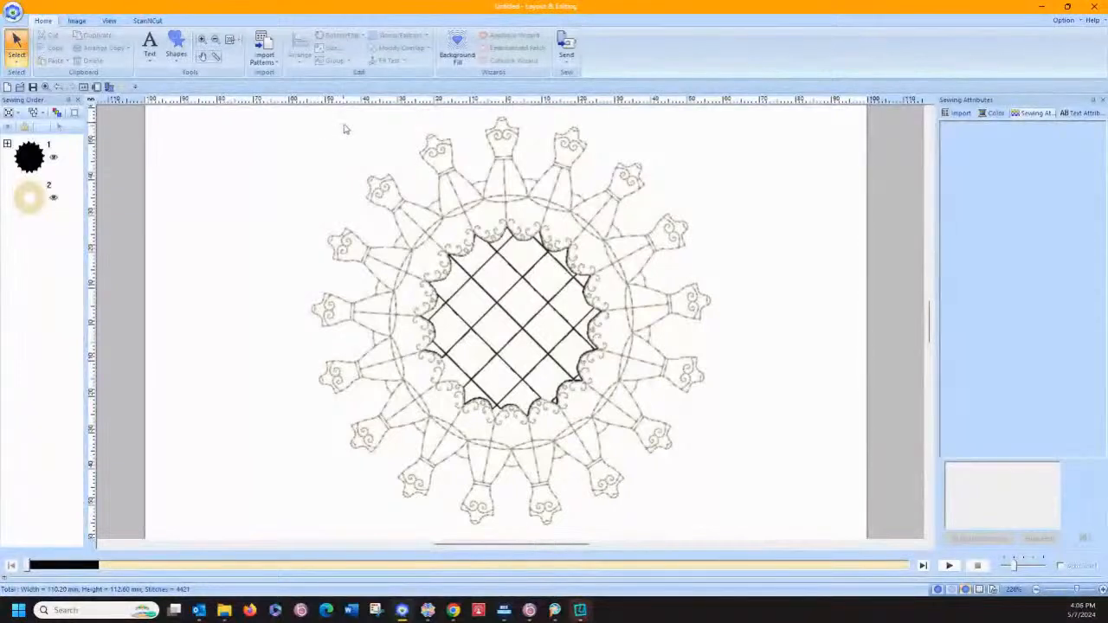
{"action": "left_click", "coordinate": [389, 210]}
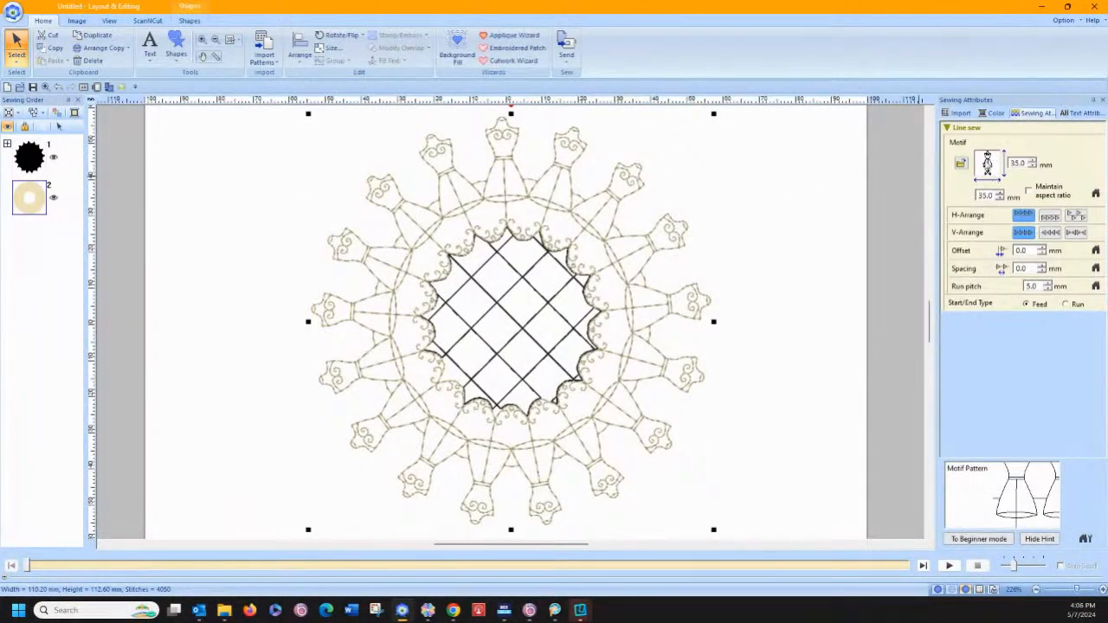
{"action": "left_click", "coordinate": [984, 161]}
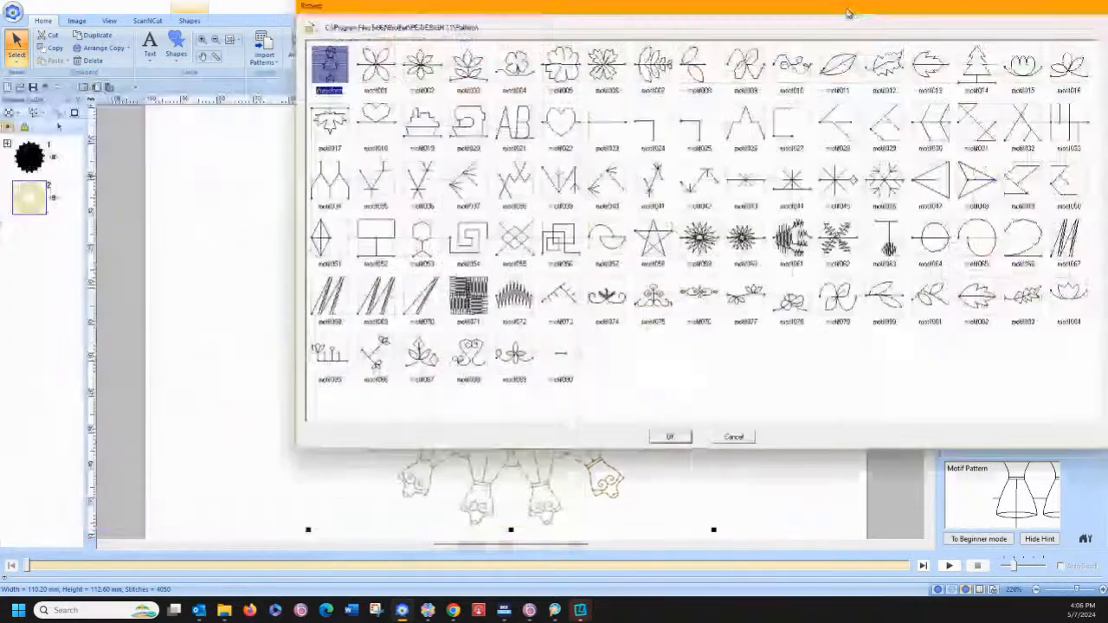
{"action": "left_click_drag", "start_coordinate": [849, 13], "coordinate": [767, 86]}
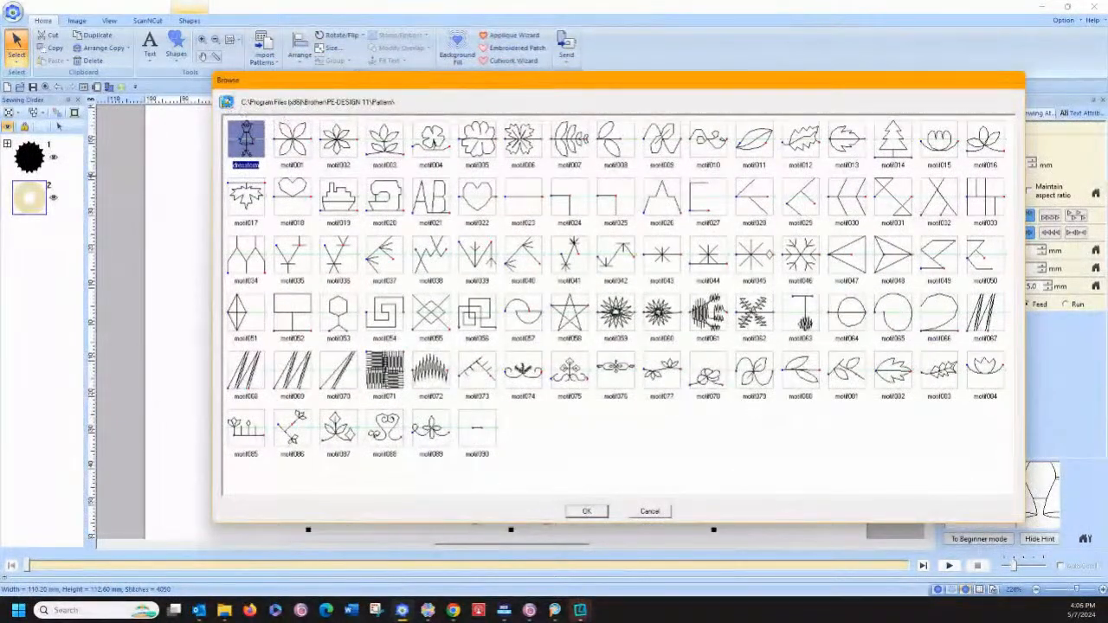
Open the motif folder chooser, collapse the Windows (C:) drive and expand the Data (D:) drive.
{"action": "left_click", "coordinate": [226, 102]}
{"action": "left_click", "coordinate": [522, 250]}
{"action": "scroll", "coordinate": [519, 255], "scroll_direction": "up", "scroll_amount": 4}
{"action": "scroll", "coordinate": [518, 252], "scroll_direction": "up", "scroll_amount": 10}
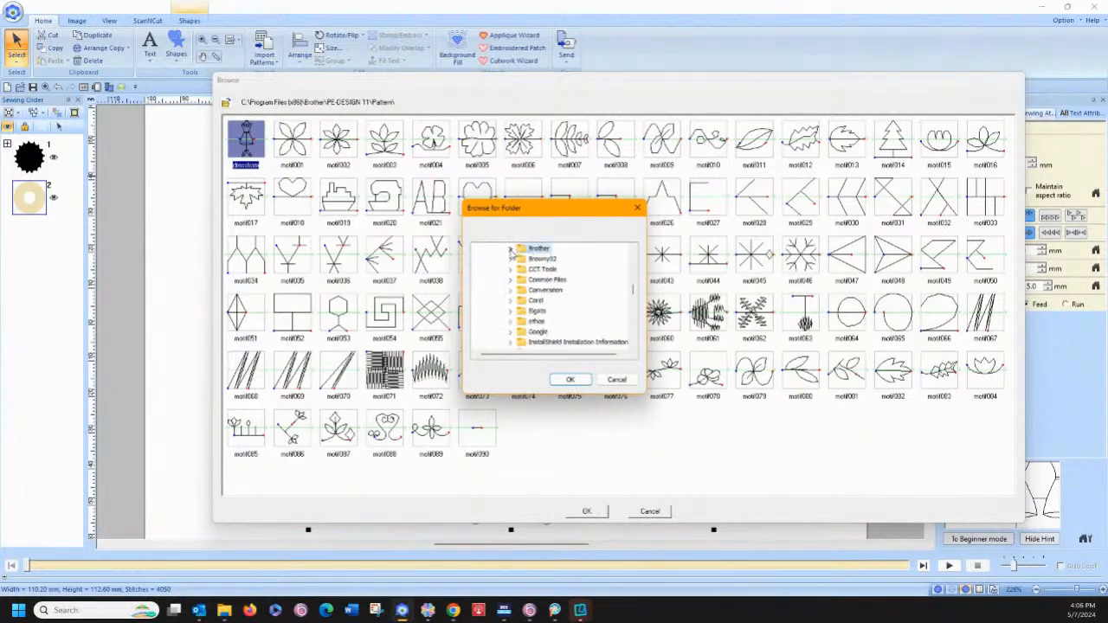
{"action": "scroll", "coordinate": [490, 314], "scroll_direction": "down", "scroll_amount": 2}
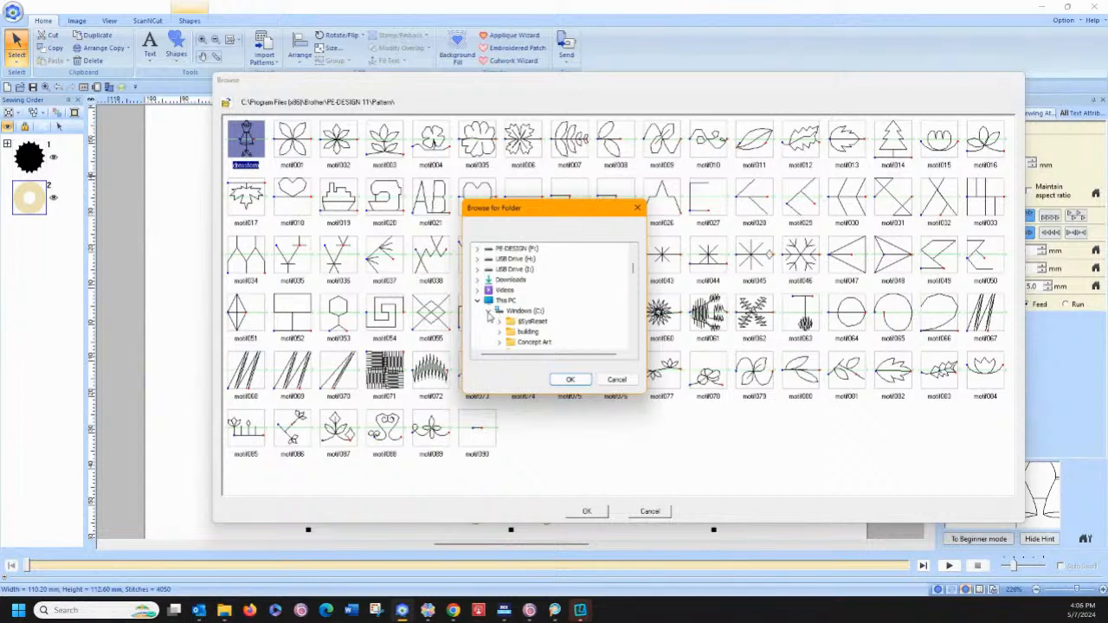
{"action": "left_click", "coordinate": [488, 310]}
{"action": "left_click", "coordinate": [488, 321]}
Load the Motifs folder inside Sewing Decorative Fills and apply the Pin motif to the circle.
{"action": "scroll", "coordinate": [521, 310], "scroll_direction": "down", "scroll_amount": 3}
{"action": "scroll", "coordinate": [523, 310], "scroll_direction": "down", "scroll_amount": 10}
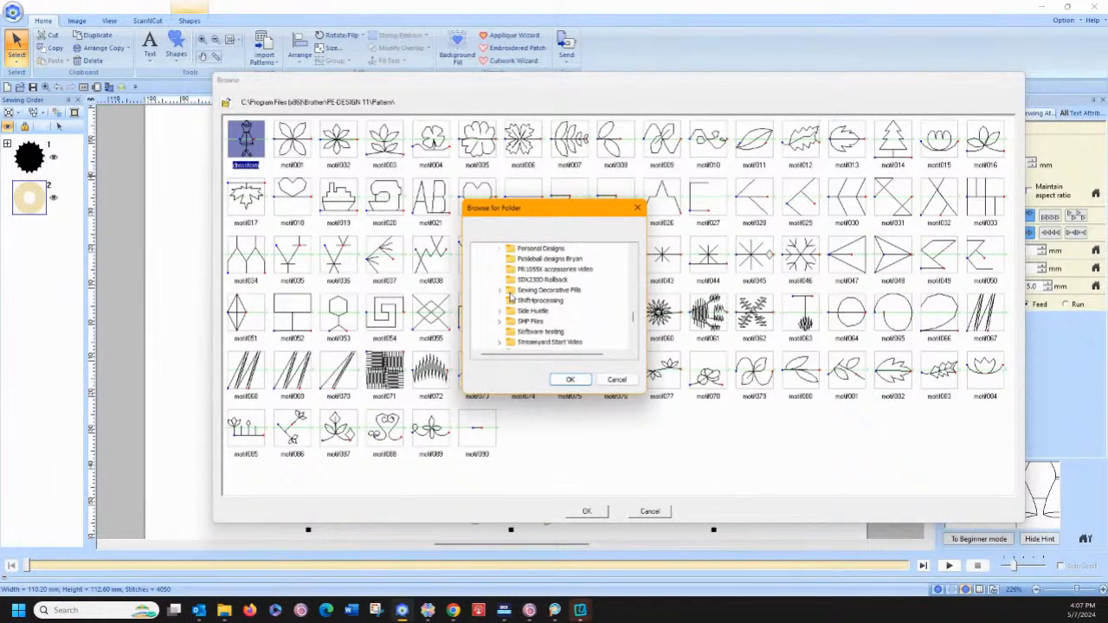
{"action": "left_click", "coordinate": [500, 291]}
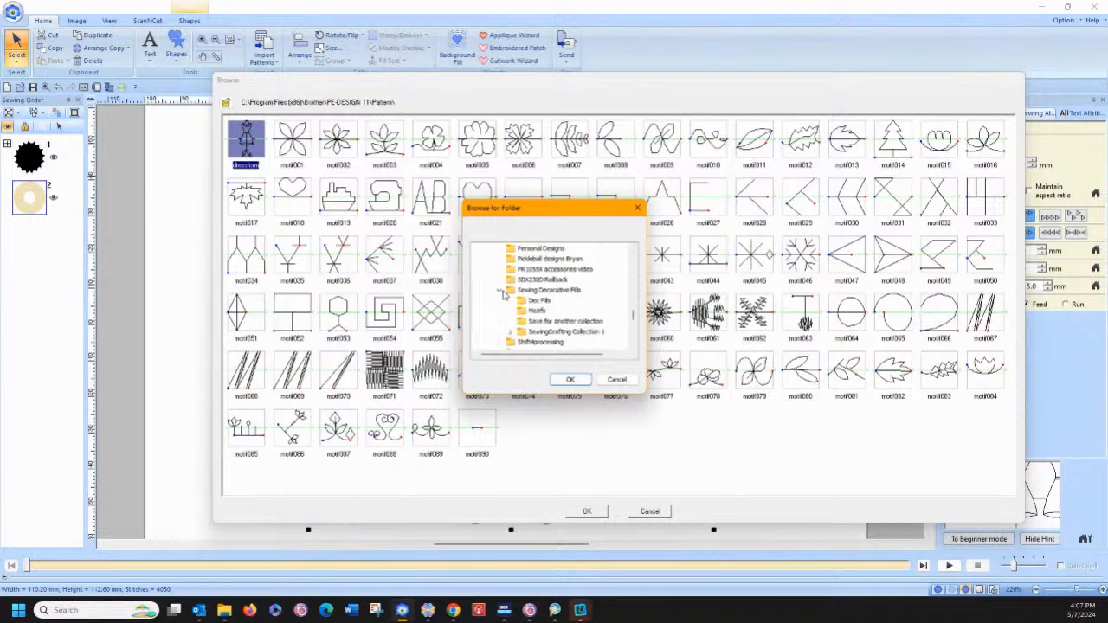
{"action": "left_click", "coordinate": [534, 312]}
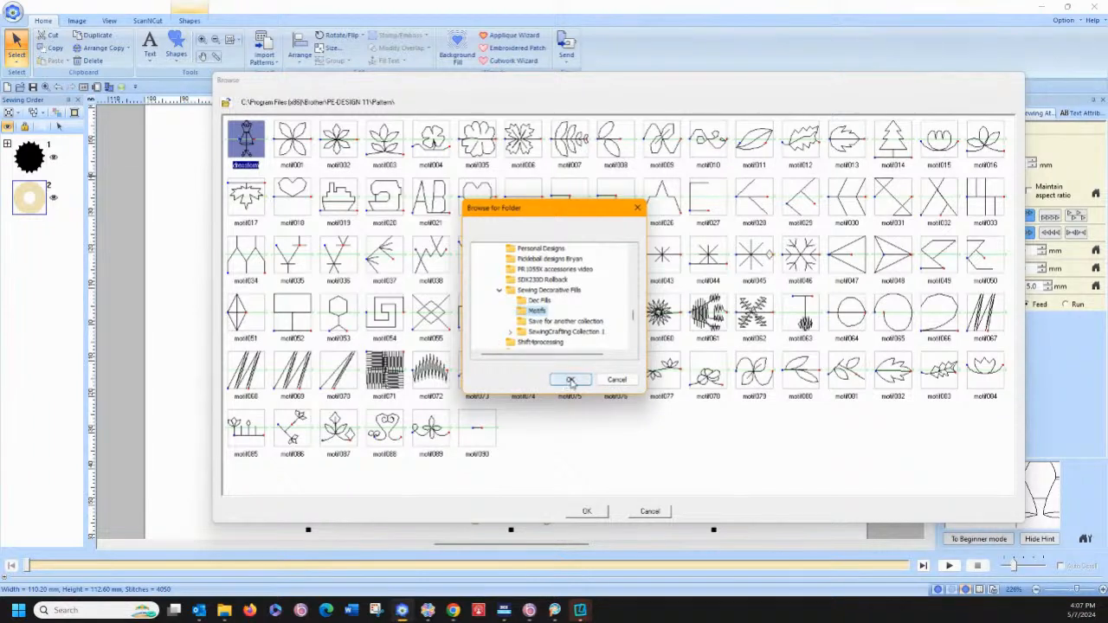
{"action": "left_click", "coordinate": [563, 380]}
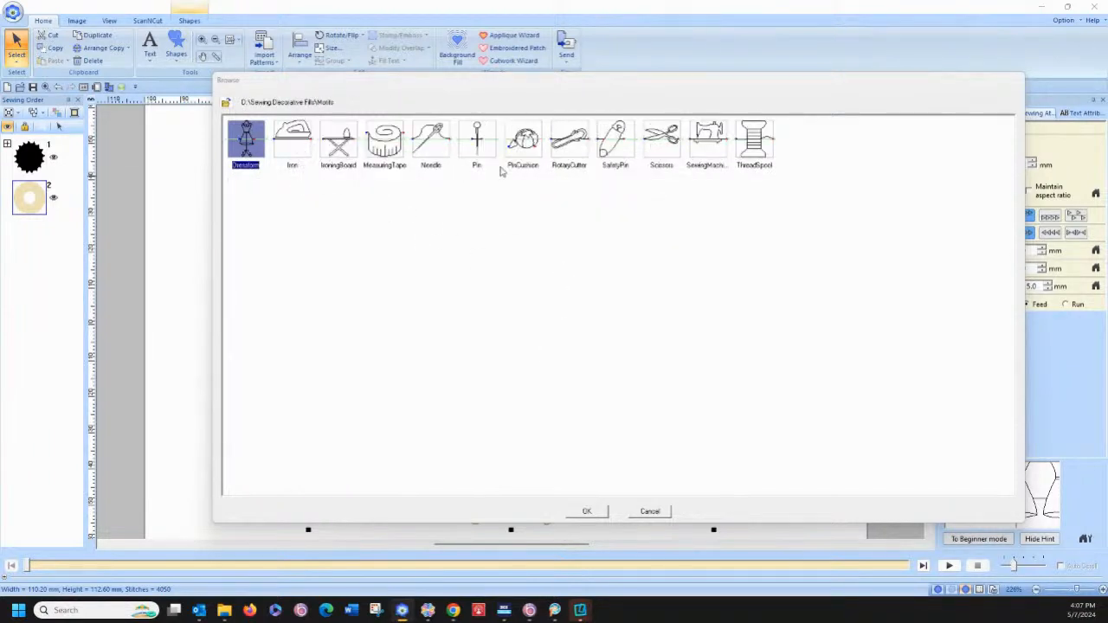
{"action": "left_click", "coordinate": [481, 144]}
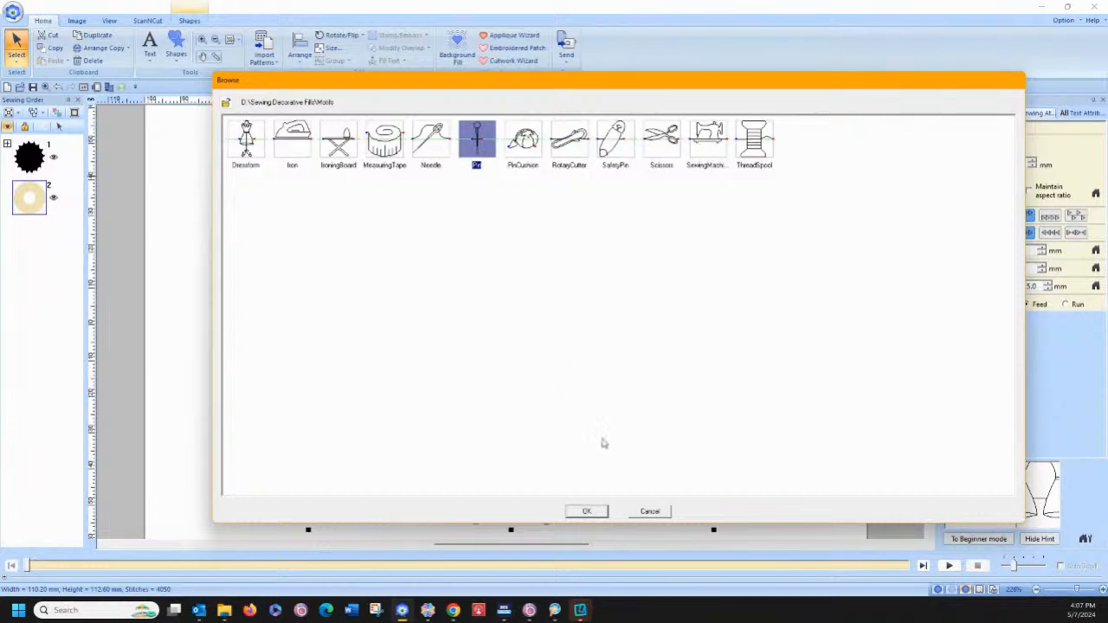
{"action": "left_click", "coordinate": [587, 512]}
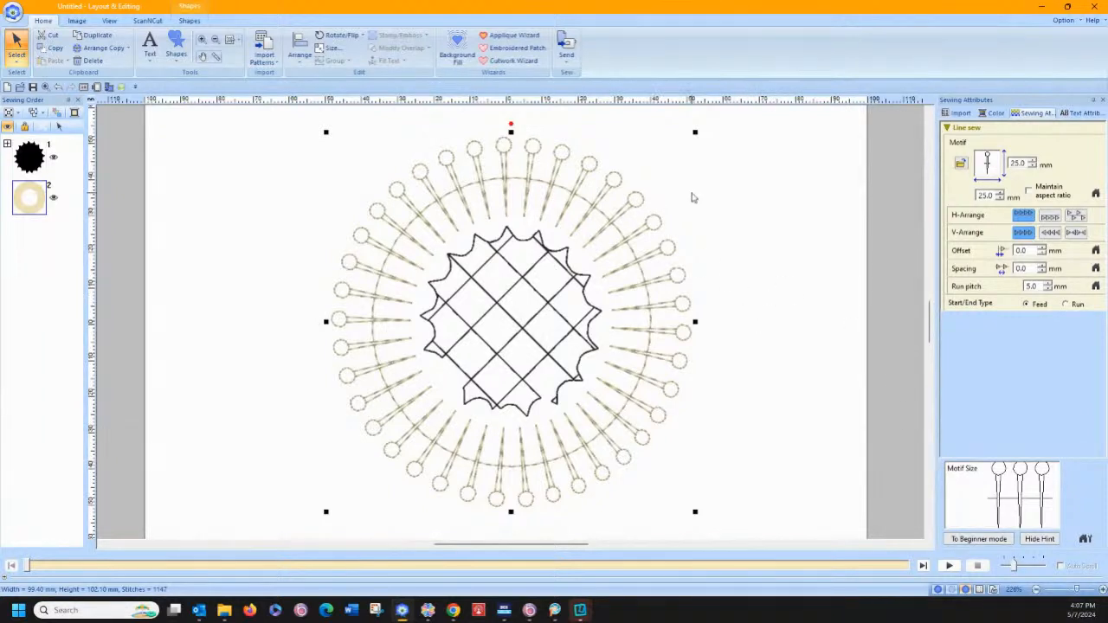
Delete the pin motif circle and the crosshatch fill at its centre.
{"action": "key", "text": "Delete"}
{"action": "left_click", "coordinate": [491, 251]}
{"action": "key", "text": "Delete"}
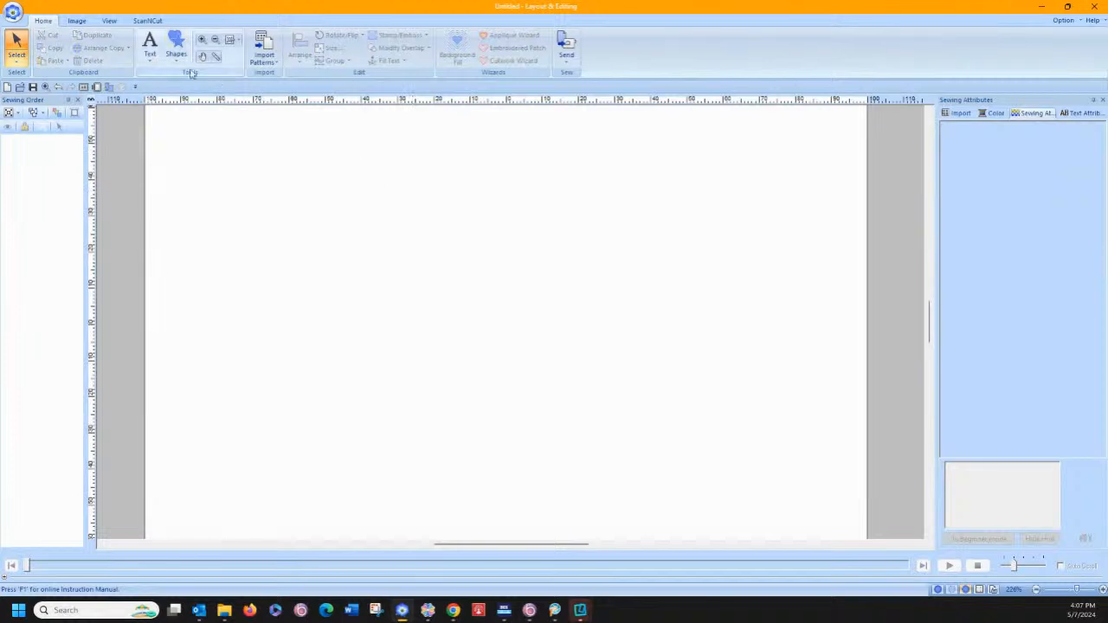
Draw a rectangle about 170 mm wide and 127 mm high including the pins, and set its motif spacing to 4.8 mm.
{"action": "left_click", "coordinate": [177, 55]}
{"action": "left_click", "coordinate": [176, 124]}
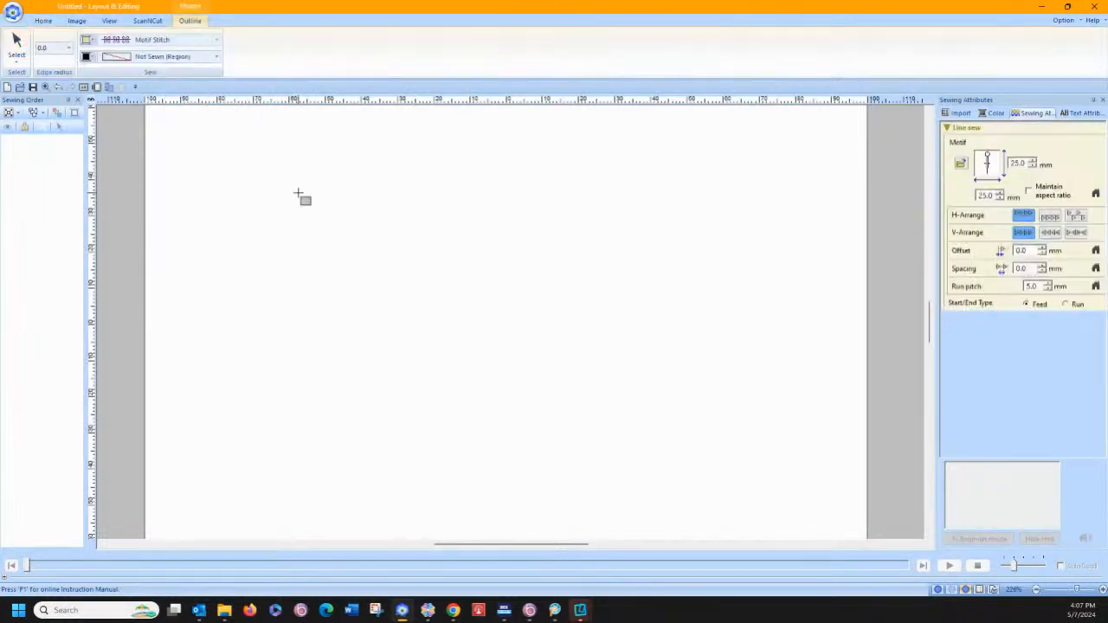
{"action": "left_click_drag", "start_coordinate": [253, 153], "coordinate": [788, 532]}
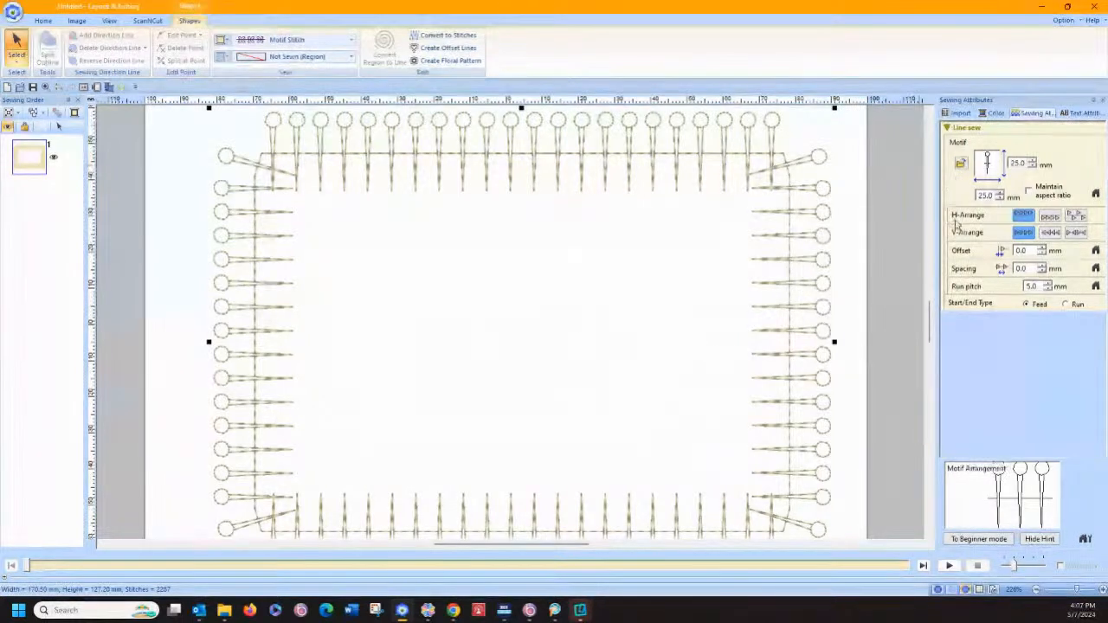
{"action": "left_click", "coordinate": [1043, 264]}
{"action": "left_click_drag", "start_coordinate": [1043, 268], "coordinate": [1043, 269]}
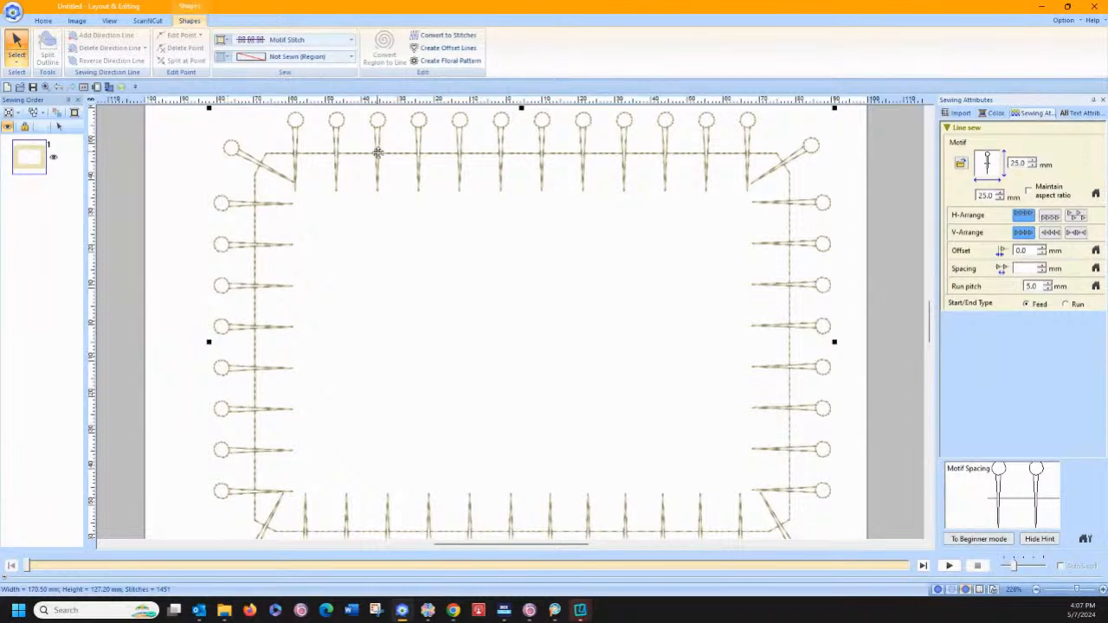
Replace the rectangle with a rounded rectangle about 179 mm wide and 129 mm high including the pins.
{"action": "key", "text": "Delete"}
{"action": "left_click", "coordinate": [176, 43]}
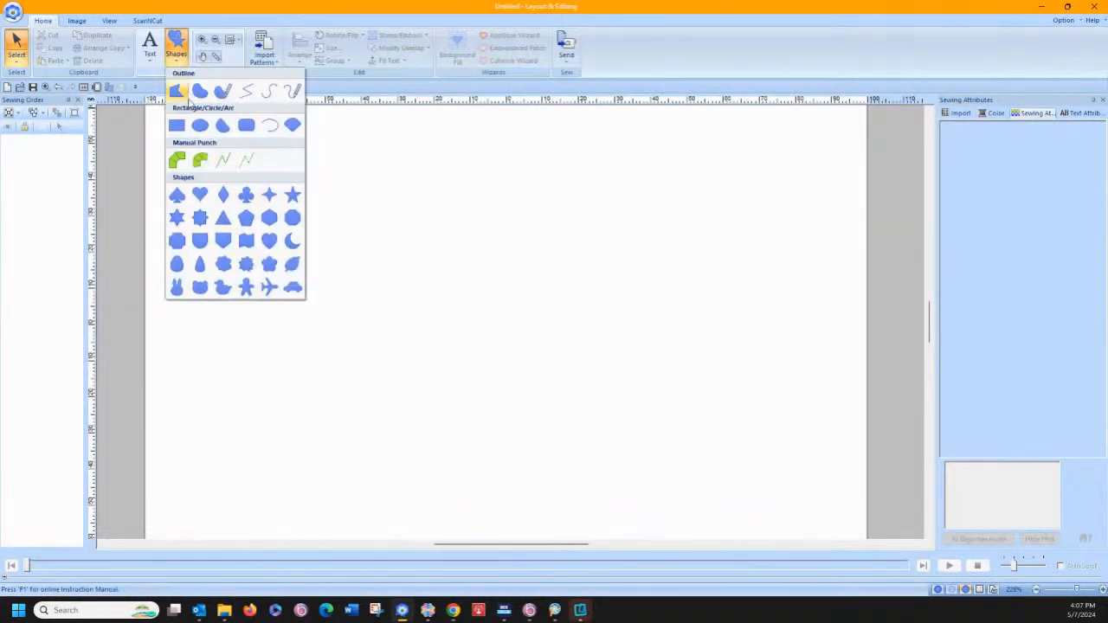
{"action": "left_click", "coordinate": [246, 122]}
{"action": "left_click_drag", "start_coordinate": [240, 144], "coordinate": [802, 528]}
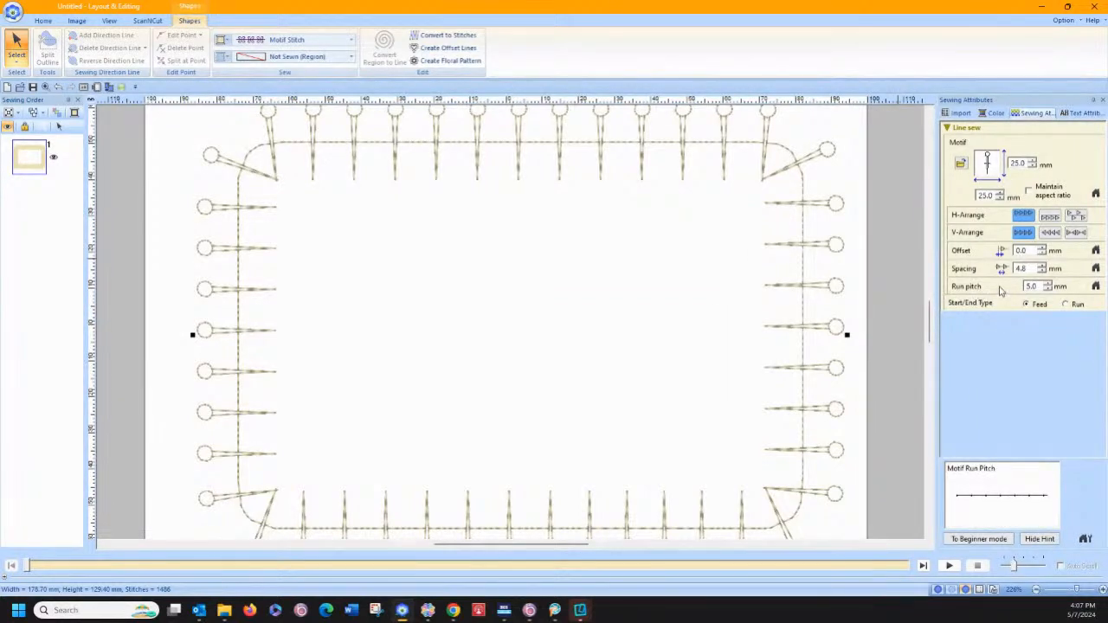
Set the rounded rectangle's motif run pitch to 2.0 mm and check the stitching along its border.
{"action": "left_click", "coordinate": [1047, 290]}
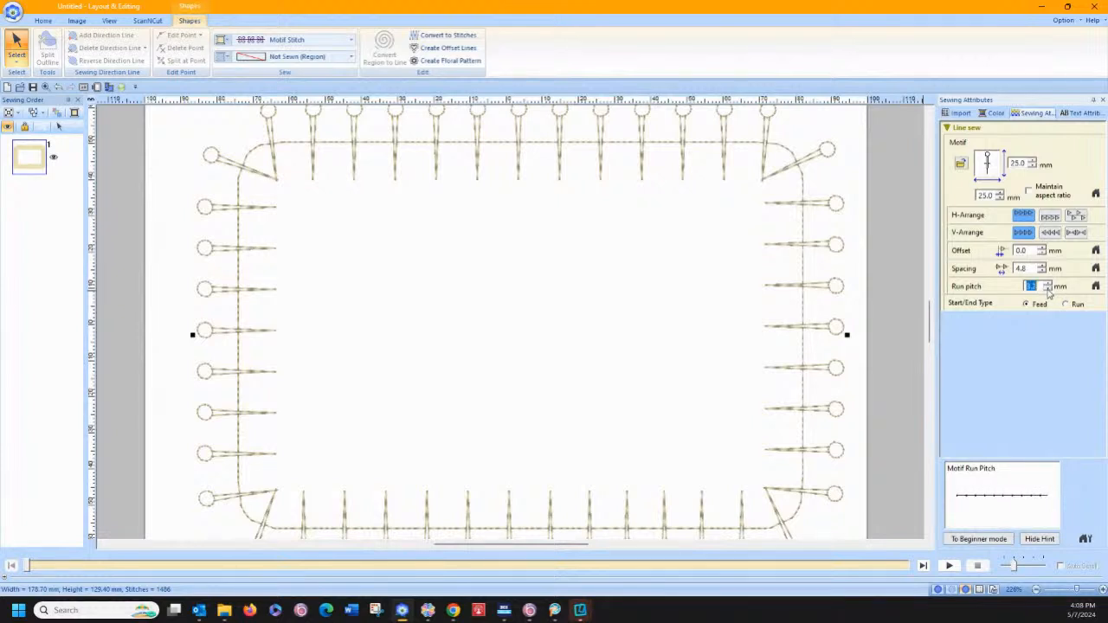
{"action": "left_click", "coordinate": [1048, 290]}
{"action": "left_click", "coordinate": [1047, 289]}
{"action": "left_click", "coordinate": [1047, 289]}
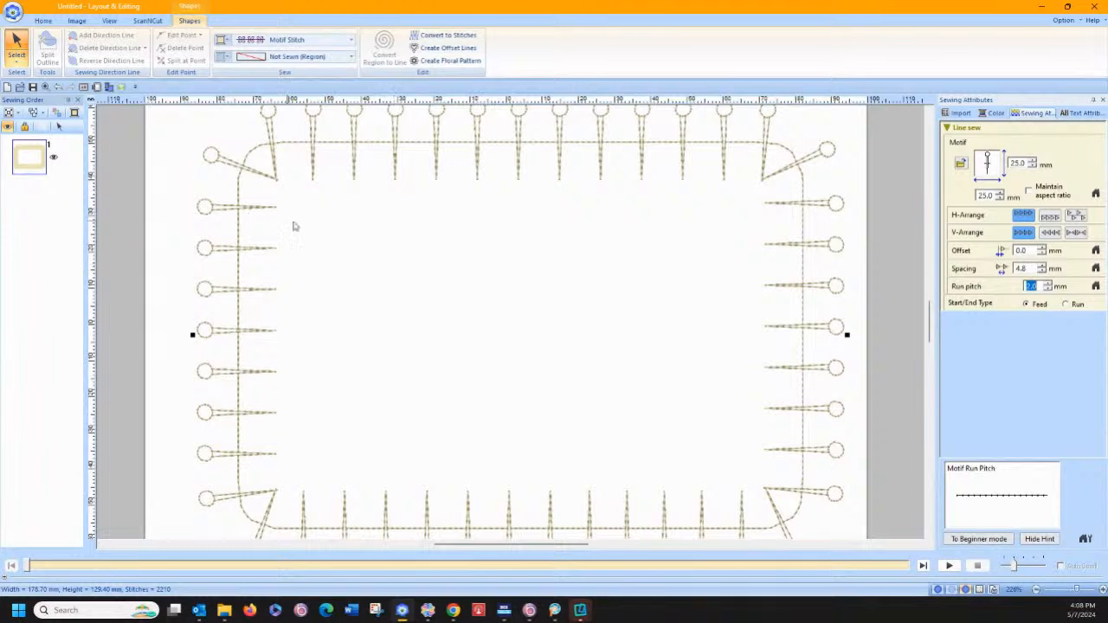
{"action": "scroll", "coordinate": [366, 246], "scroll_direction": "up", "scroll_amount": 1}
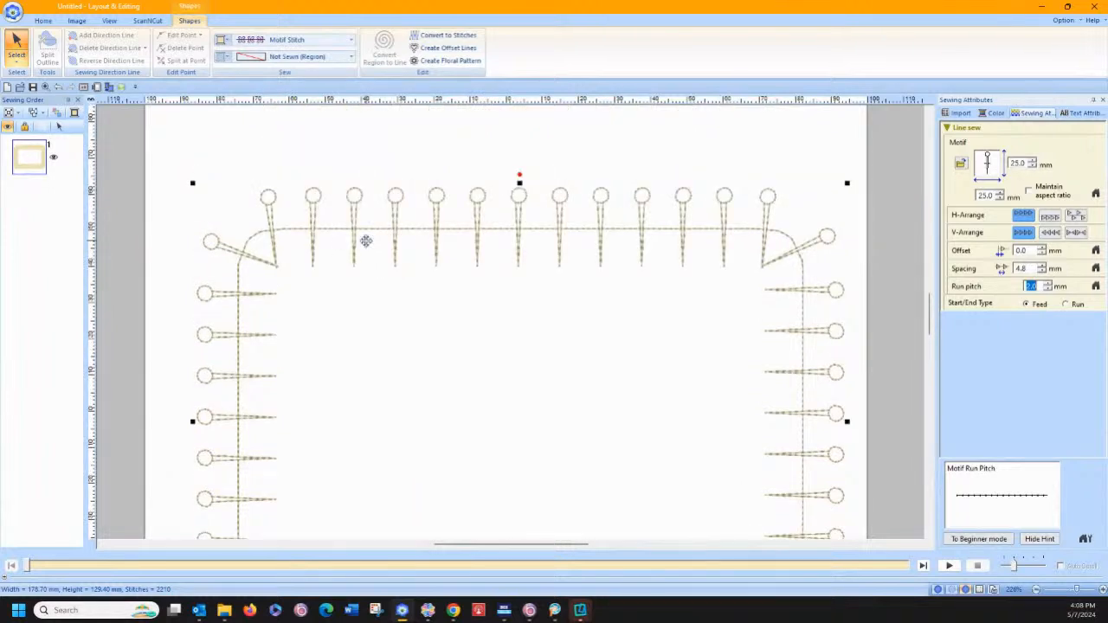
{"action": "scroll", "coordinate": [367, 246], "scroll_direction": "down", "scroll_amount": 1}
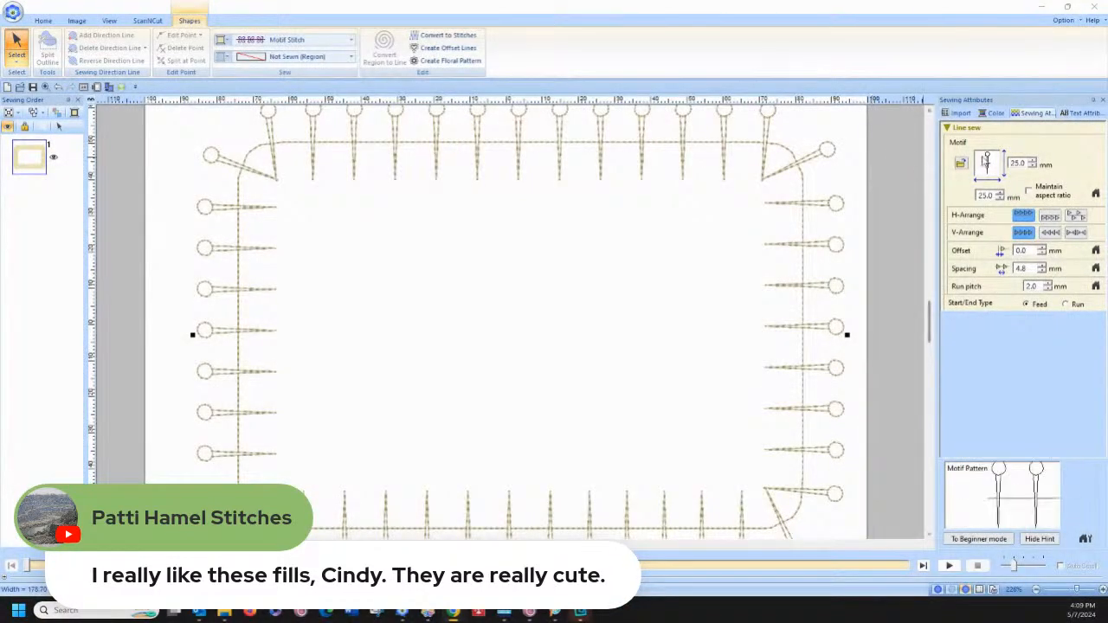
Replace the rounded rectangle's pin motif with the MeasuringTape motif and check the whole border.
{"action": "left_click", "coordinate": [961, 163]}
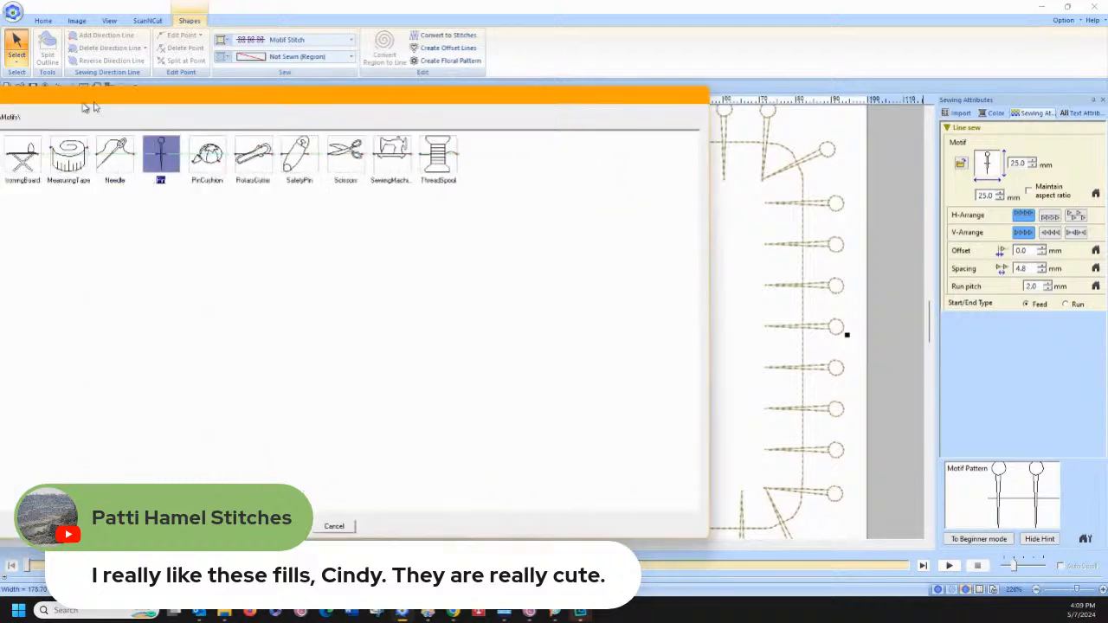
{"action": "left_click", "coordinate": [384, 121]}
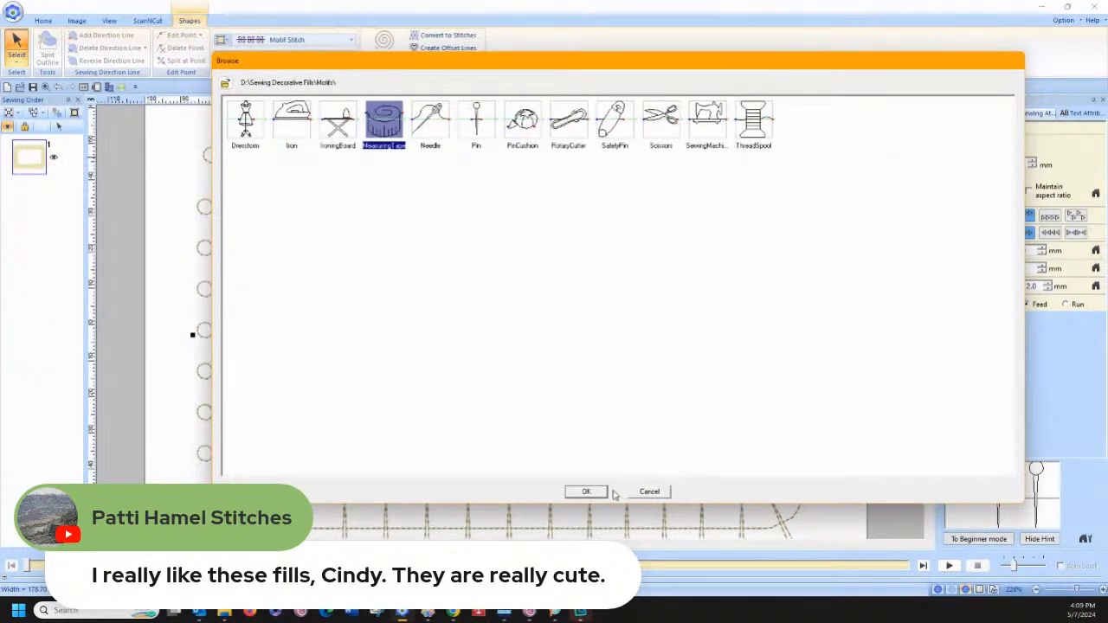
{"action": "left_click", "coordinate": [586, 491]}
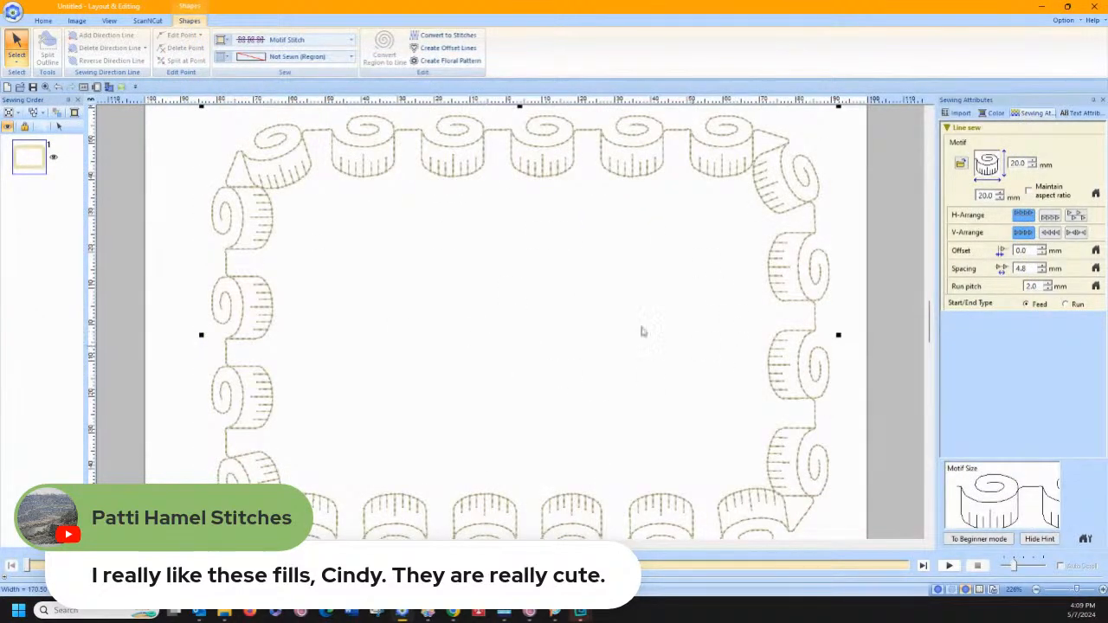
{"action": "scroll", "coordinate": [673, 302], "scroll_direction": "down", "scroll_amount": 2}
{"action": "scroll", "coordinate": [673, 303], "scroll_direction": "up", "scroll_amount": 1}
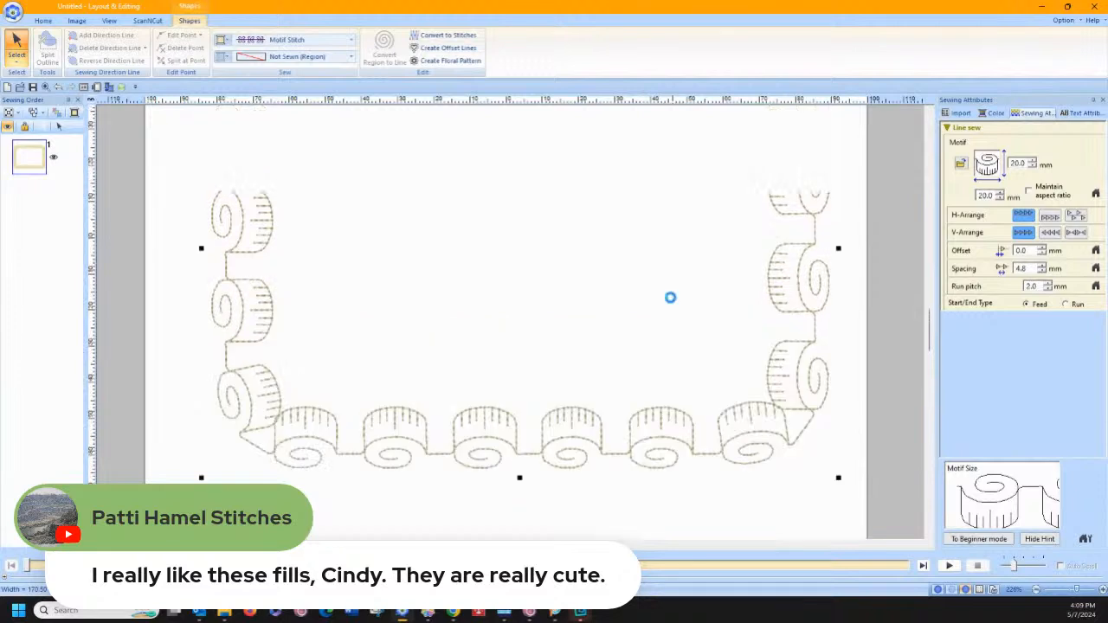
{"action": "scroll", "coordinate": [388, 181], "scroll_direction": "up", "scroll_amount": 2}
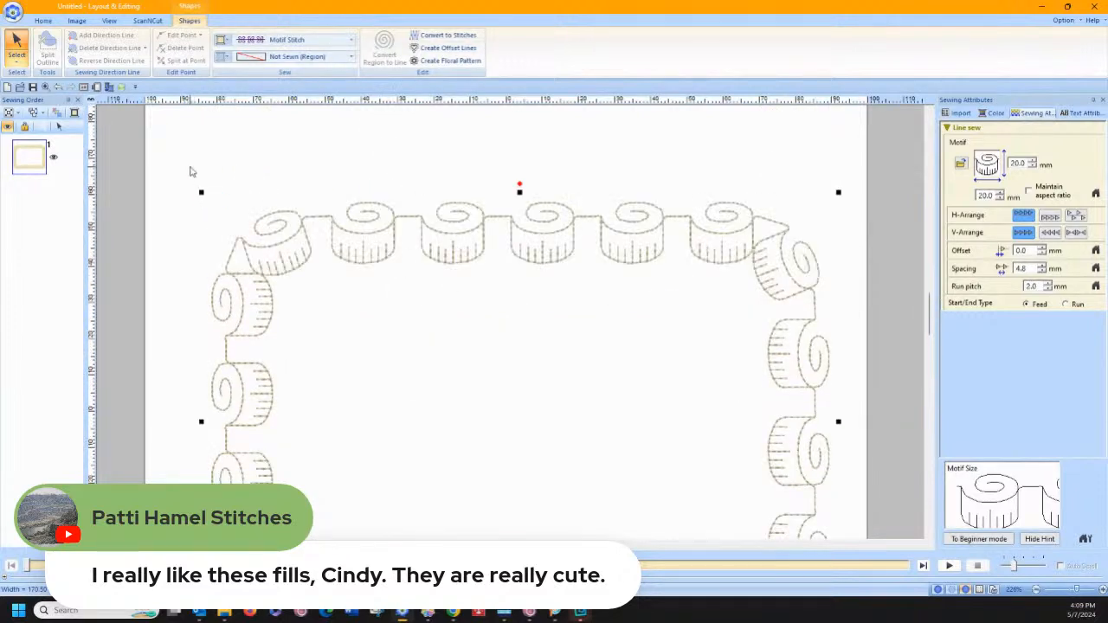
Use the Background Fill wizard to add a Crosshatch/Stripe fill inside the ruled bodies of the measuring tapes.
{"action": "left_click", "coordinate": [191, 172]}
{"action": "left_click", "coordinate": [457, 45]}
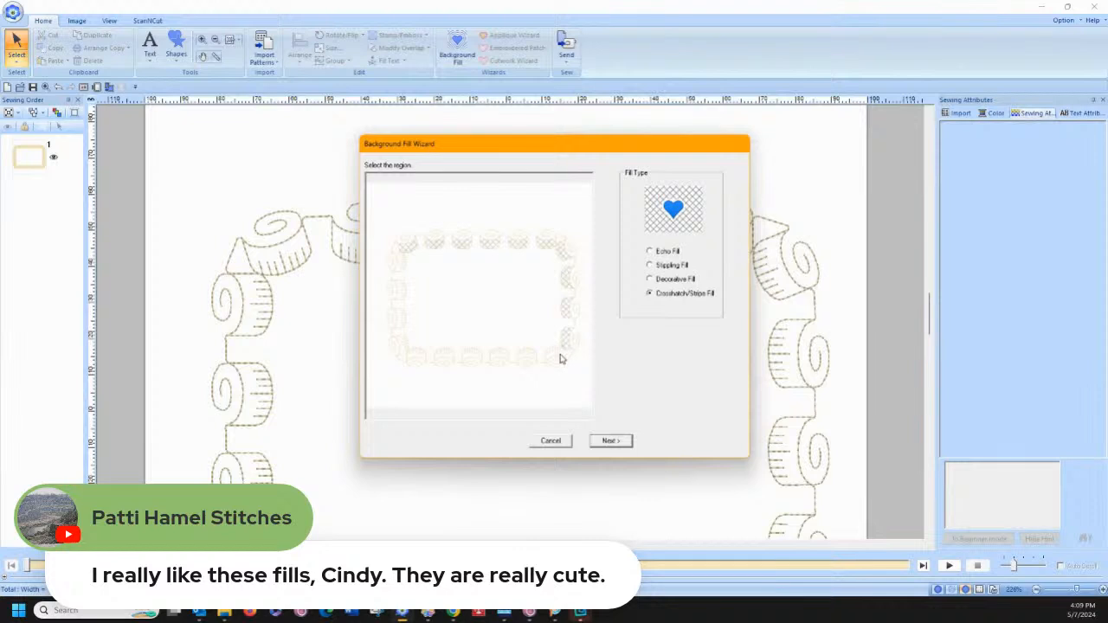
{"action": "left_click", "coordinate": [522, 364]}
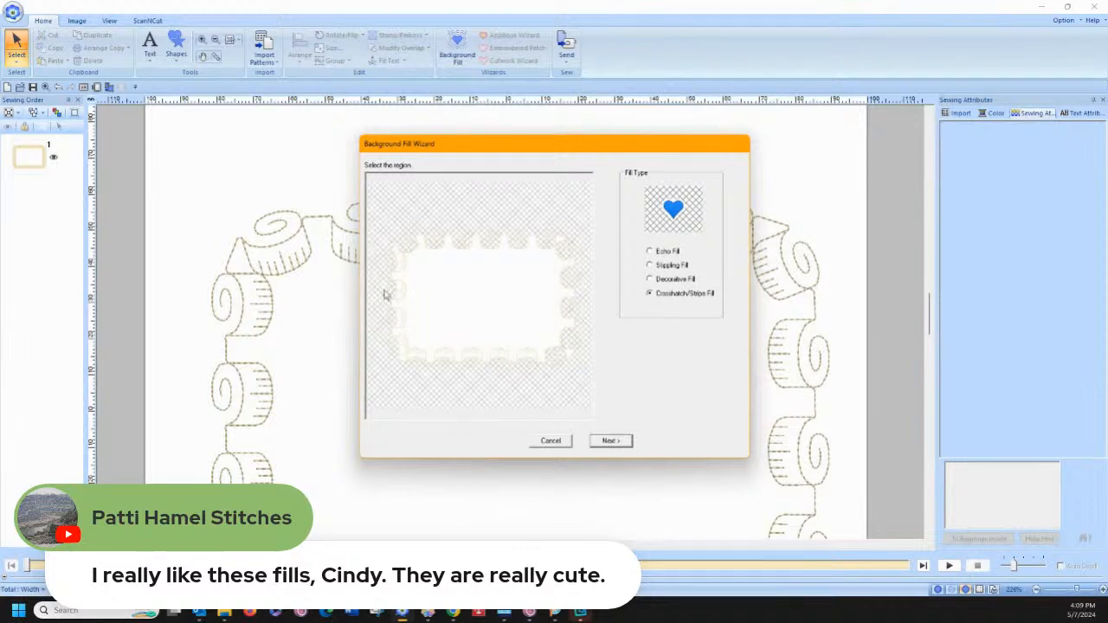
{"action": "left_click", "coordinate": [440, 225]}
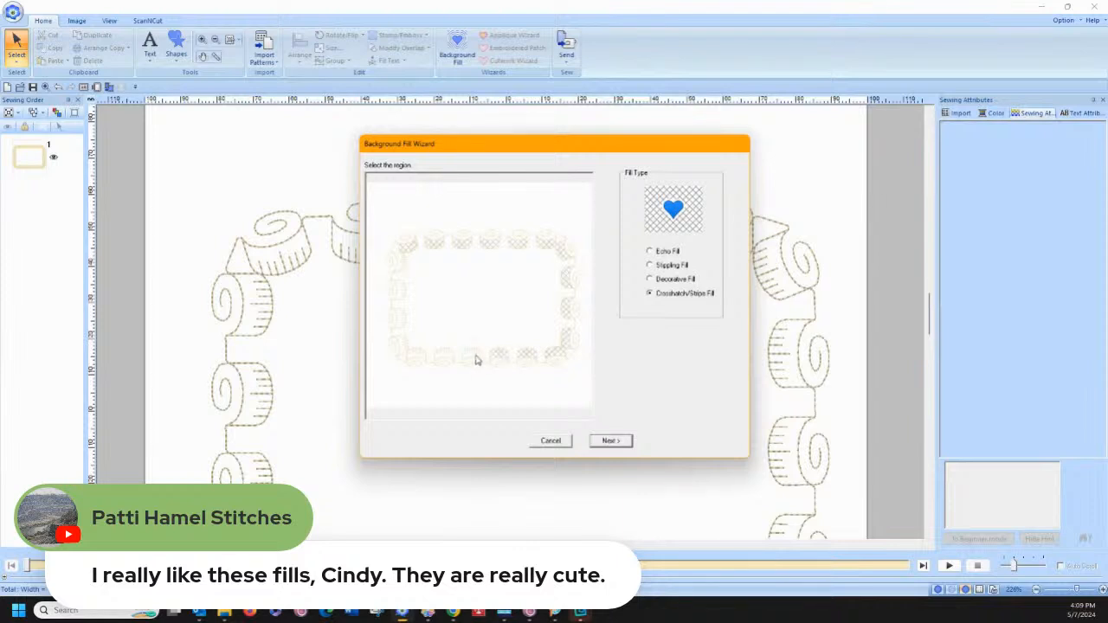
{"action": "left_click", "coordinate": [413, 358]}
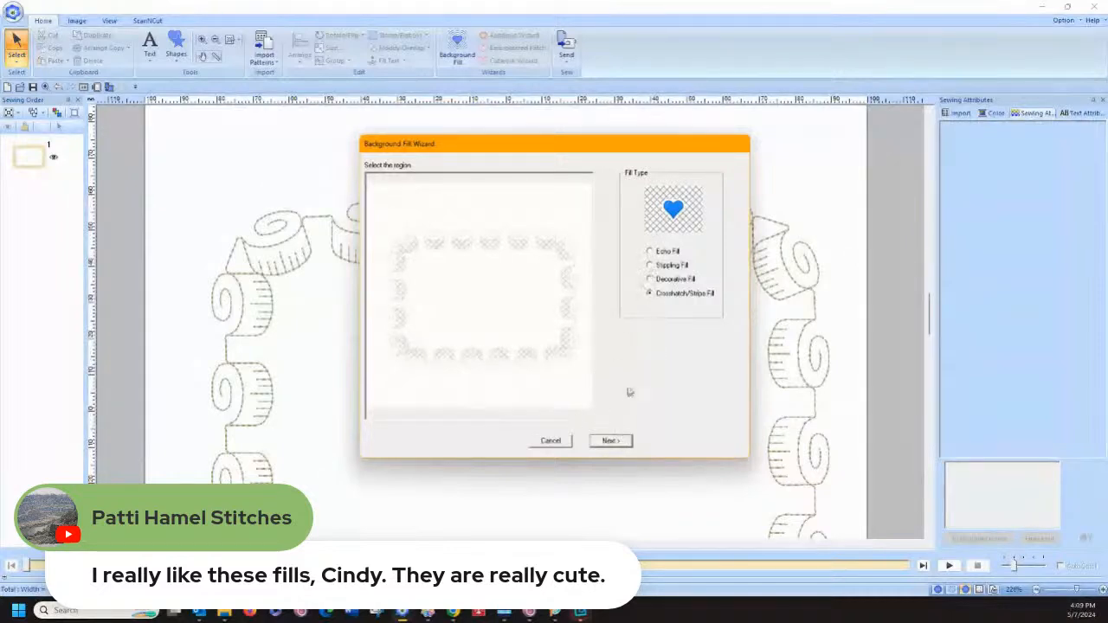
{"action": "left_click", "coordinate": [612, 442]}
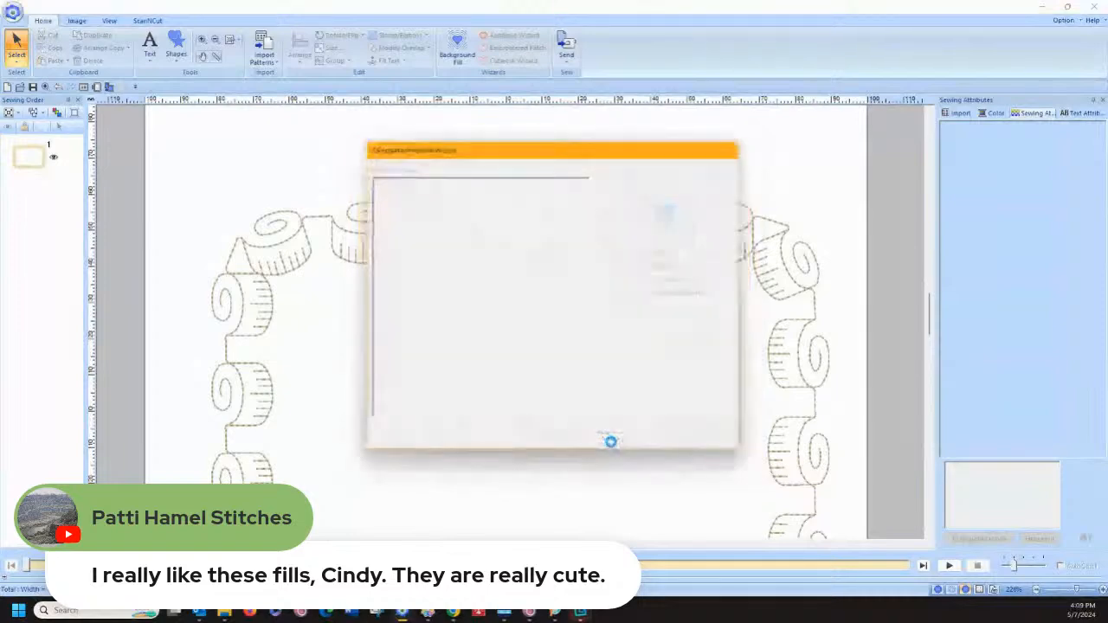
{"action": "left_click", "coordinate": [611, 441]}
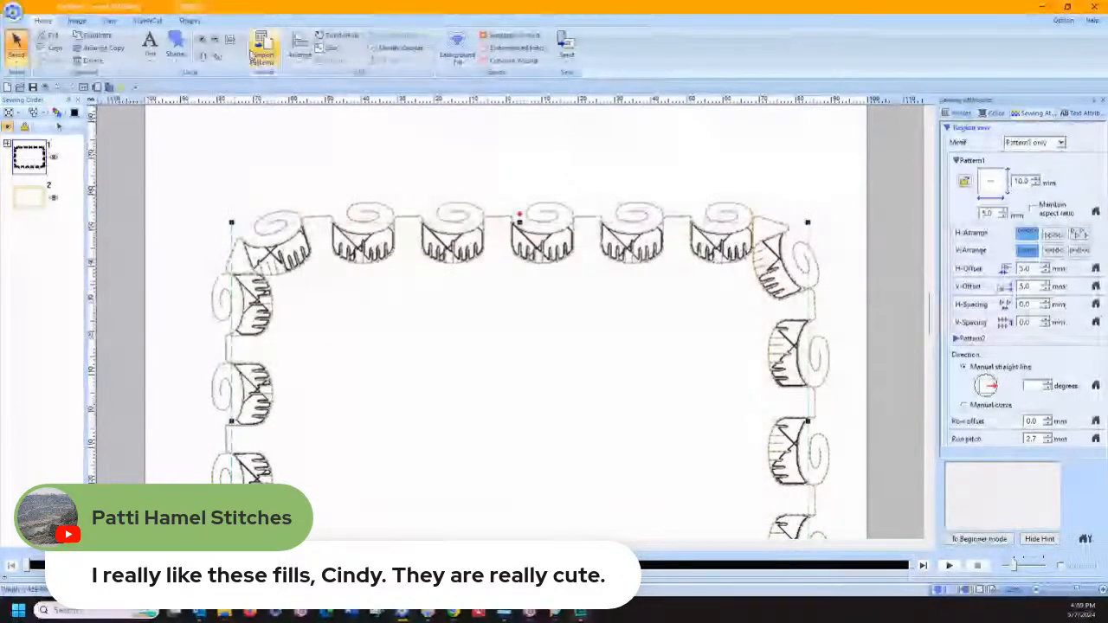
Change the tape bodies' region sewing to Fill Stitch and colour it yellow.
{"action": "left_click", "coordinate": [183, 21]}
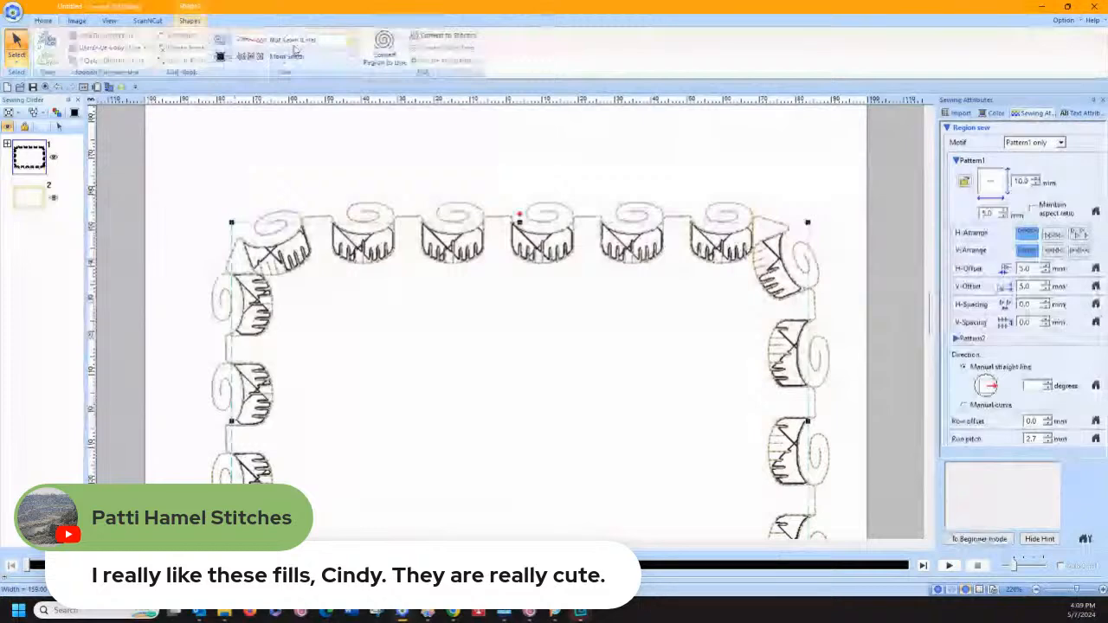
{"action": "left_click", "coordinate": [300, 57]}
{"action": "left_click", "coordinate": [283, 96]}
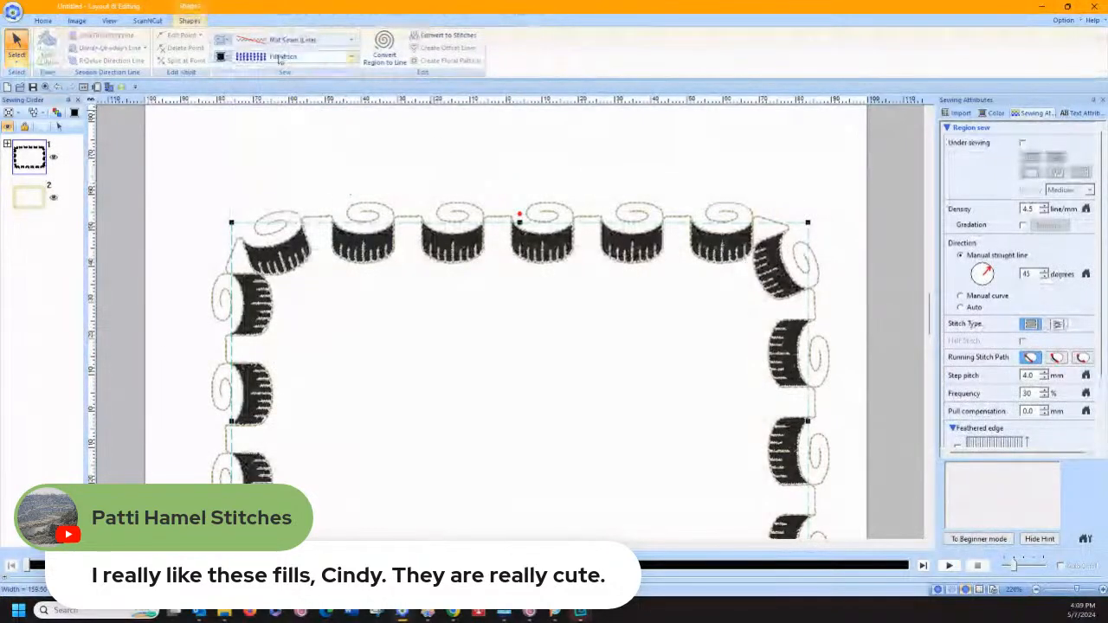
{"action": "left_click", "coordinate": [222, 57]}
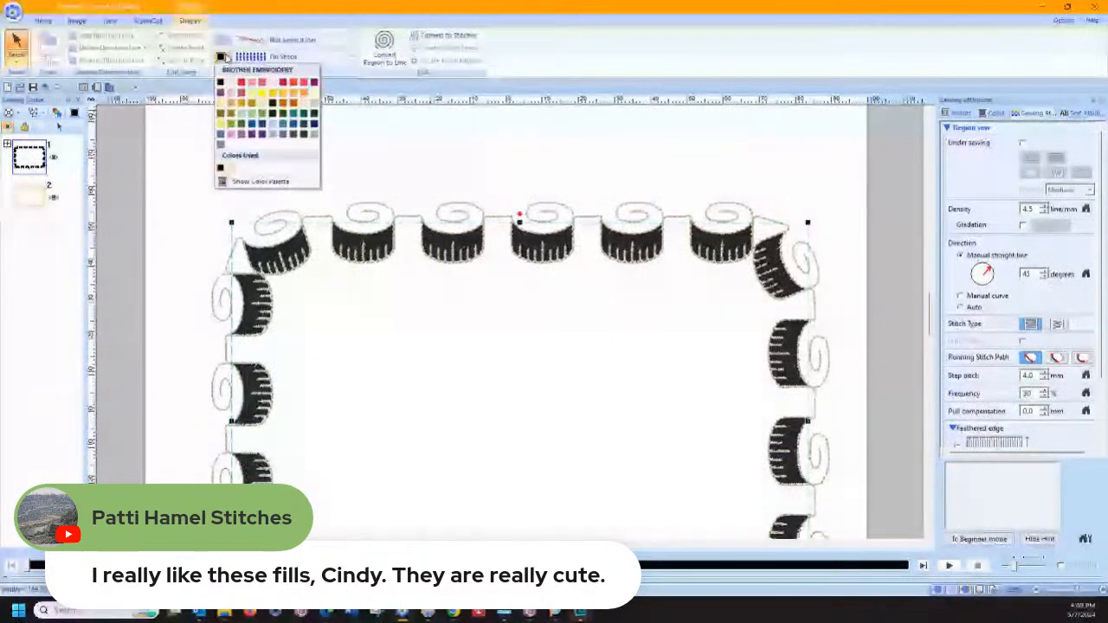
{"action": "left_click", "coordinate": [262, 93]}
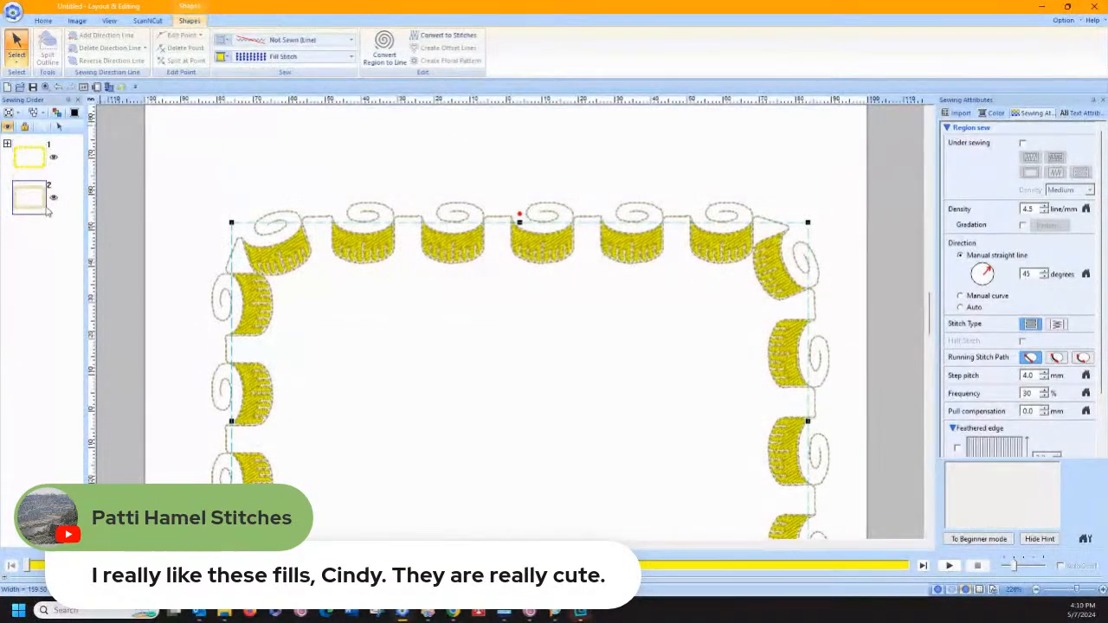
Colour the measuring tape motif outline black and inspect the finished border.
{"action": "left_click", "coordinate": [21, 195]}
{"action": "left_click", "coordinate": [222, 40]}
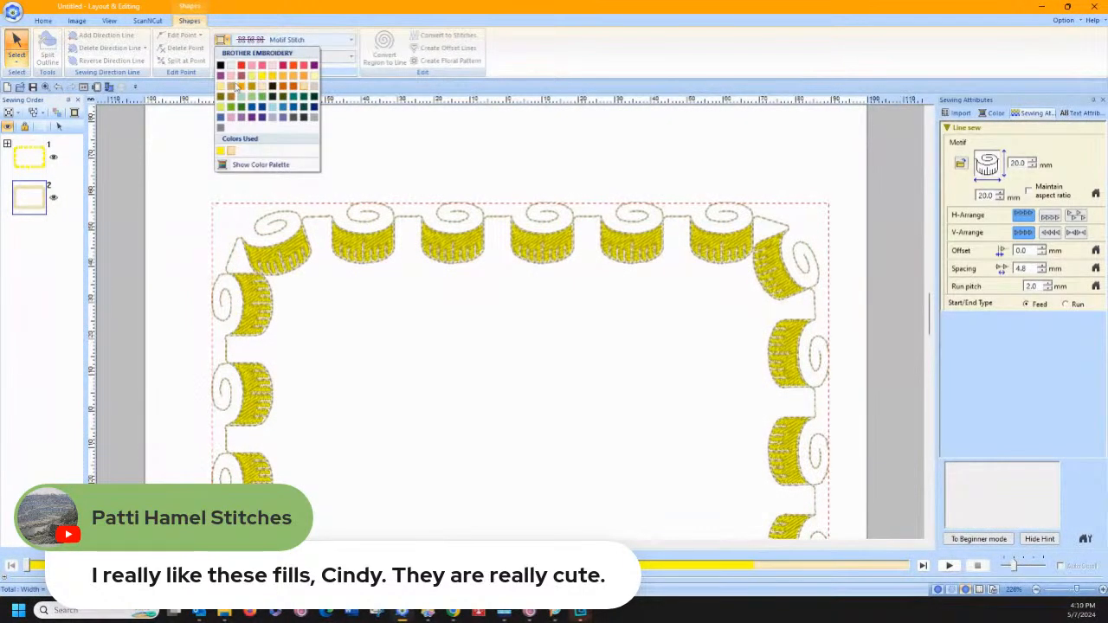
{"action": "left_click", "coordinate": [220, 66]}
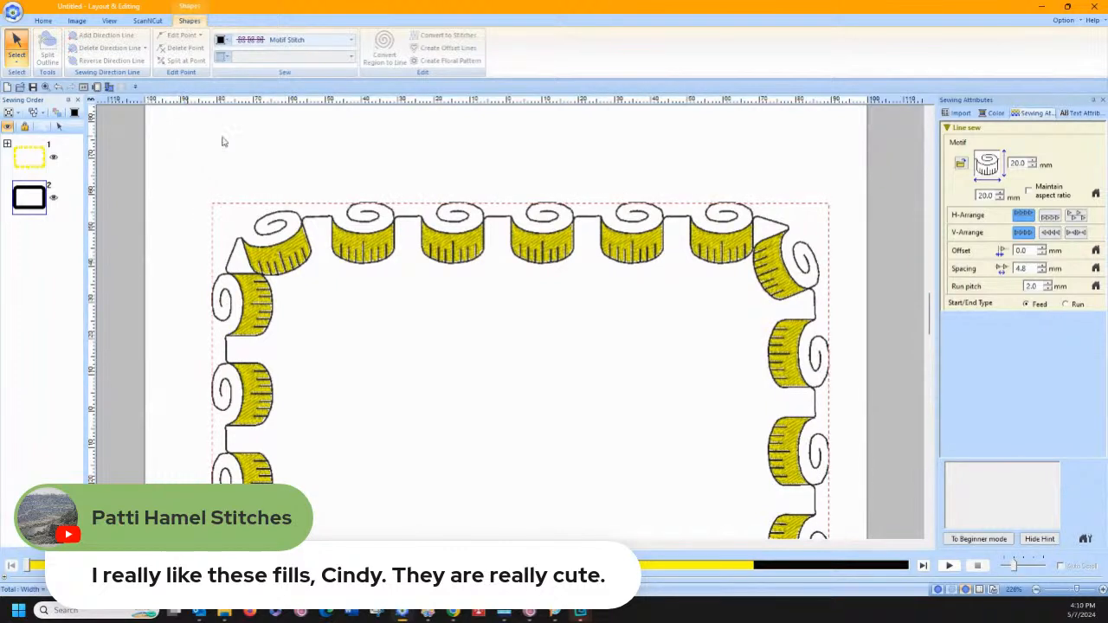
{"action": "scroll", "coordinate": [335, 190], "scroll_direction": "down", "scroll_amount": 2}
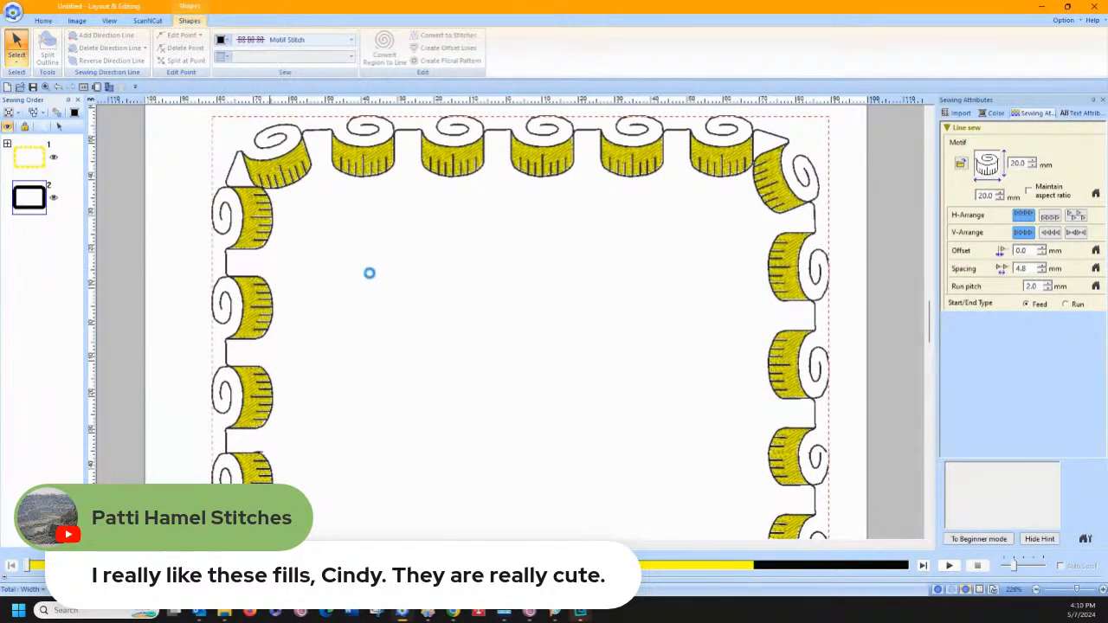
{"action": "scroll", "coordinate": [370, 274], "scroll_direction": "down", "scroll_amount": 2}
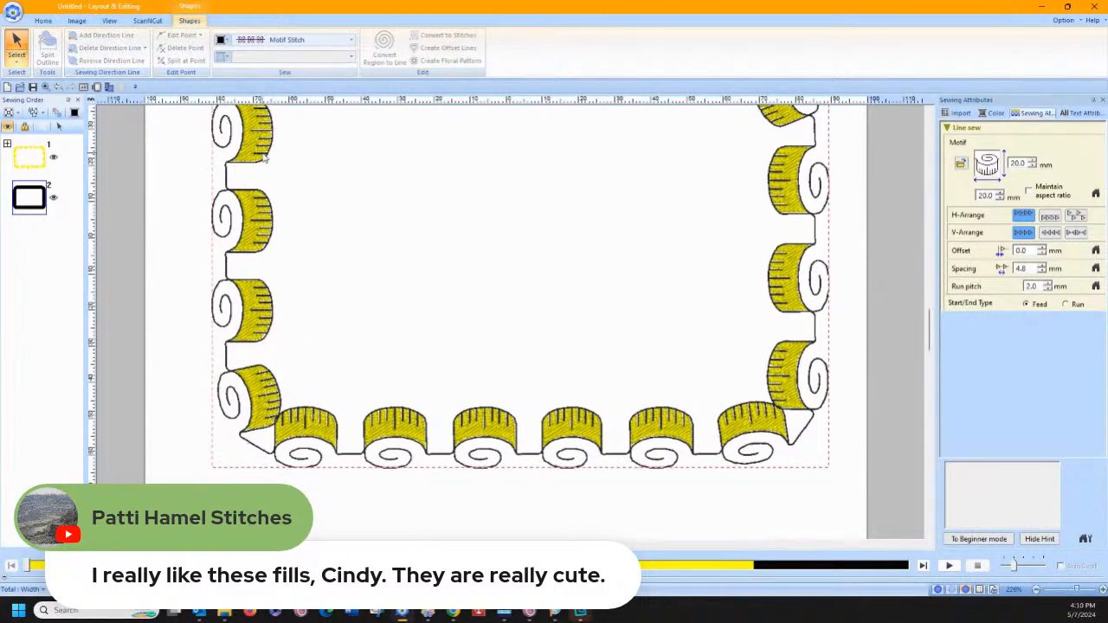
{"action": "left_click_drag", "start_coordinate": [258, 148], "coordinate": [250, 181]}
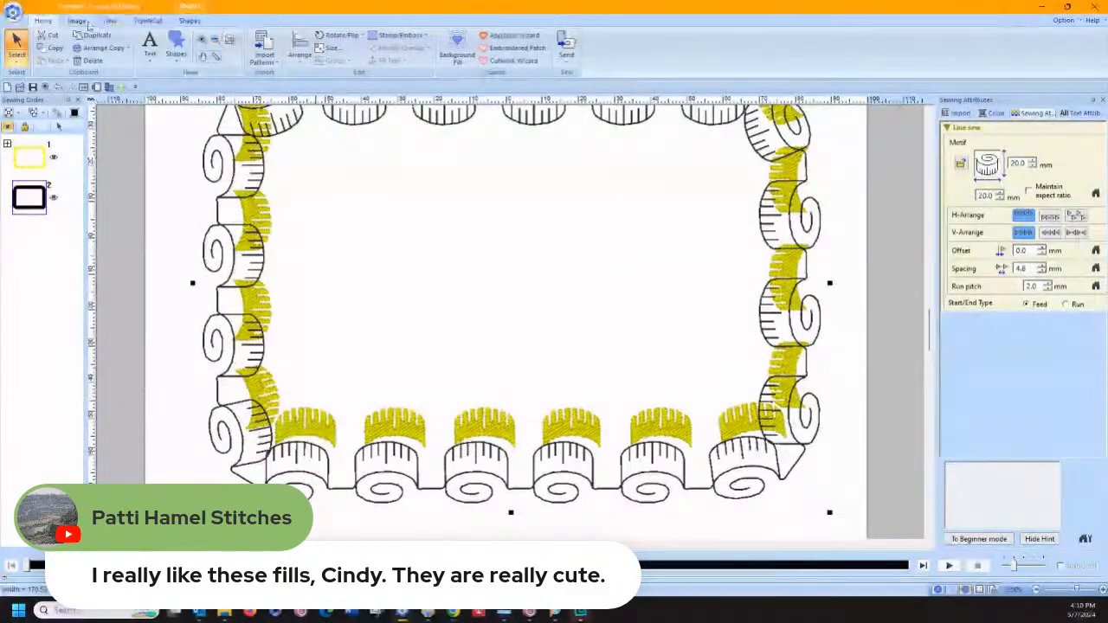
{"action": "left_click", "coordinate": [58, 87]}
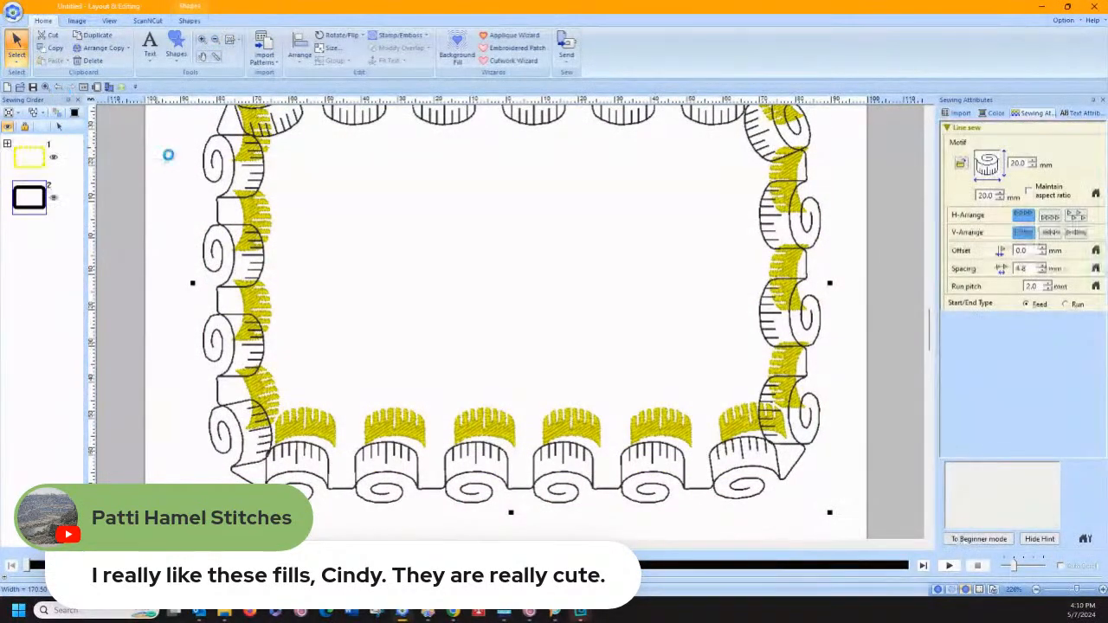
{"action": "left_click", "coordinate": [161, 163]}
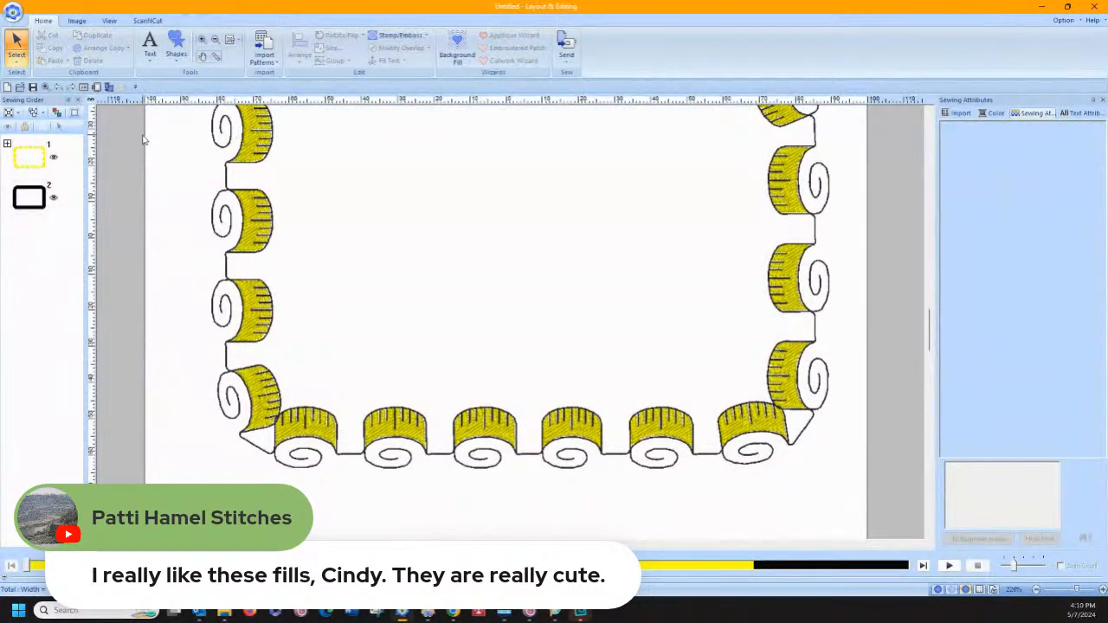
Delete the whole measuring tape design and draw a rectangle about 163 mm wide.
{"action": "key", "text": "ctrl+a"}
{"action": "key", "text": "Delete"}
{"action": "left_click", "coordinate": [175, 46]}
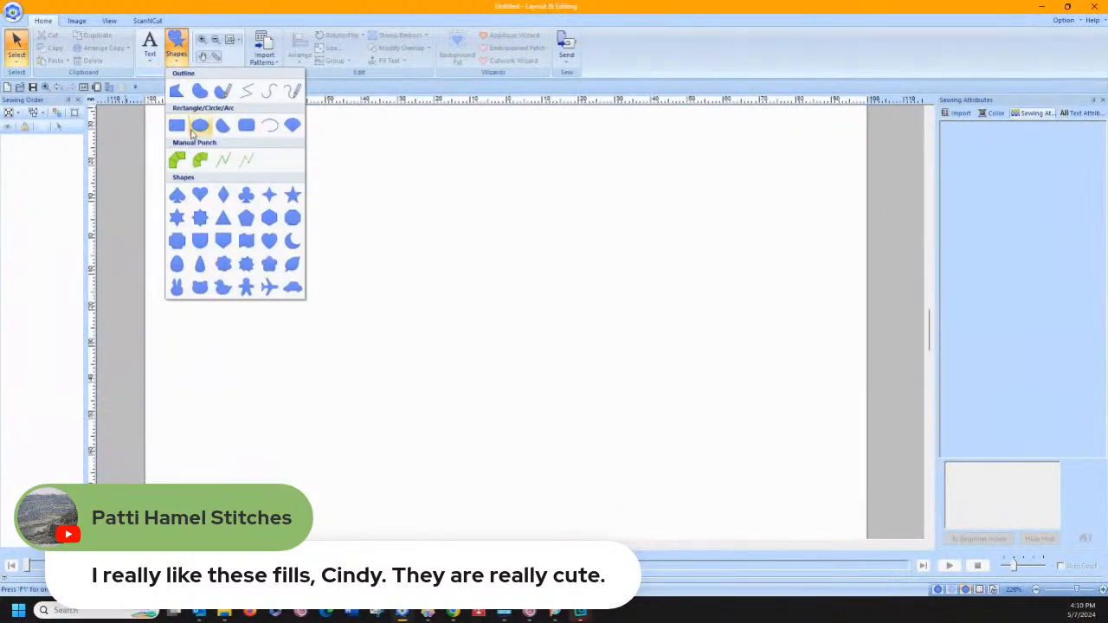
{"action": "left_click", "coordinate": [177, 126]}
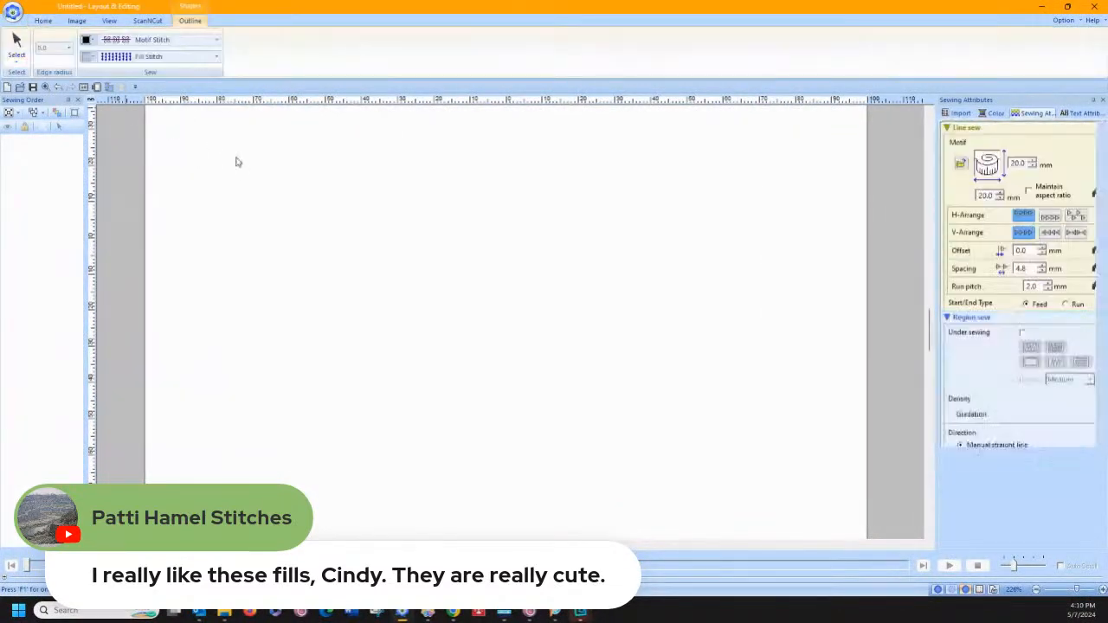
{"action": "left_click_drag", "start_coordinate": [219, 134], "coordinate": [818, 532]}
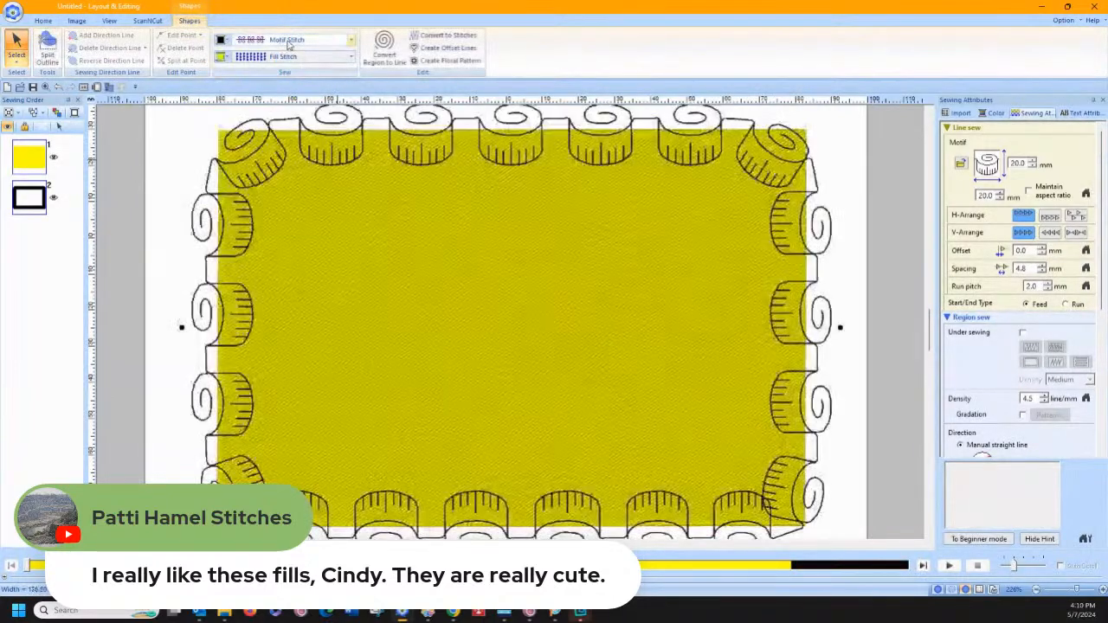
Set the rectangle's outline to Not Sewn (Line) and its region to Motif Stitch.
{"action": "left_click", "coordinate": [288, 45]}
{"action": "left_click", "coordinate": [279, 52]}
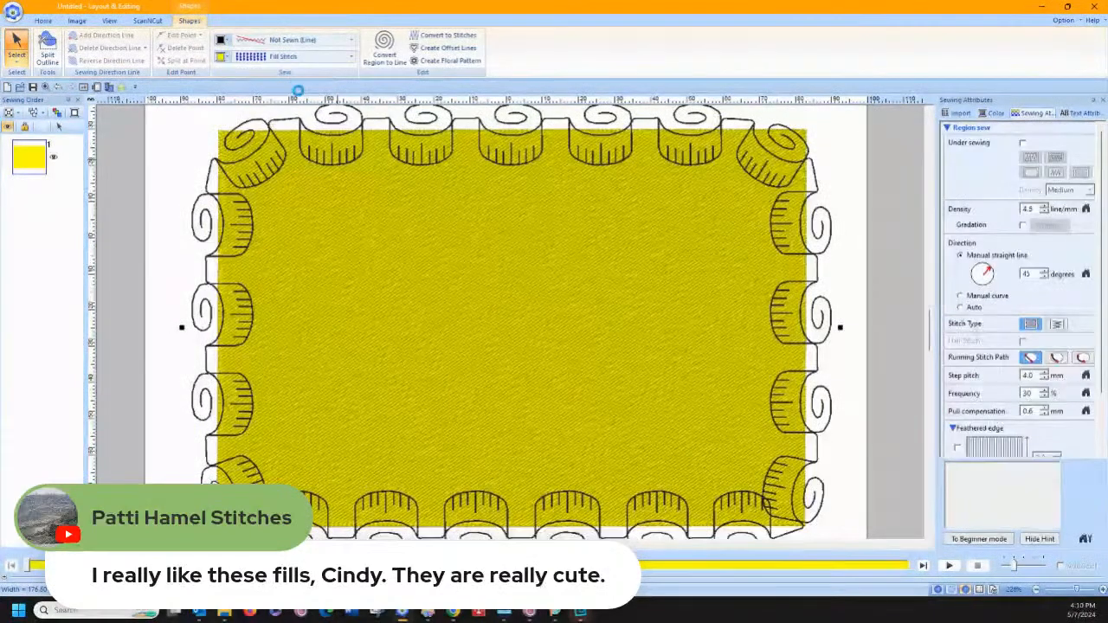
{"action": "left_click", "coordinate": [284, 57]}
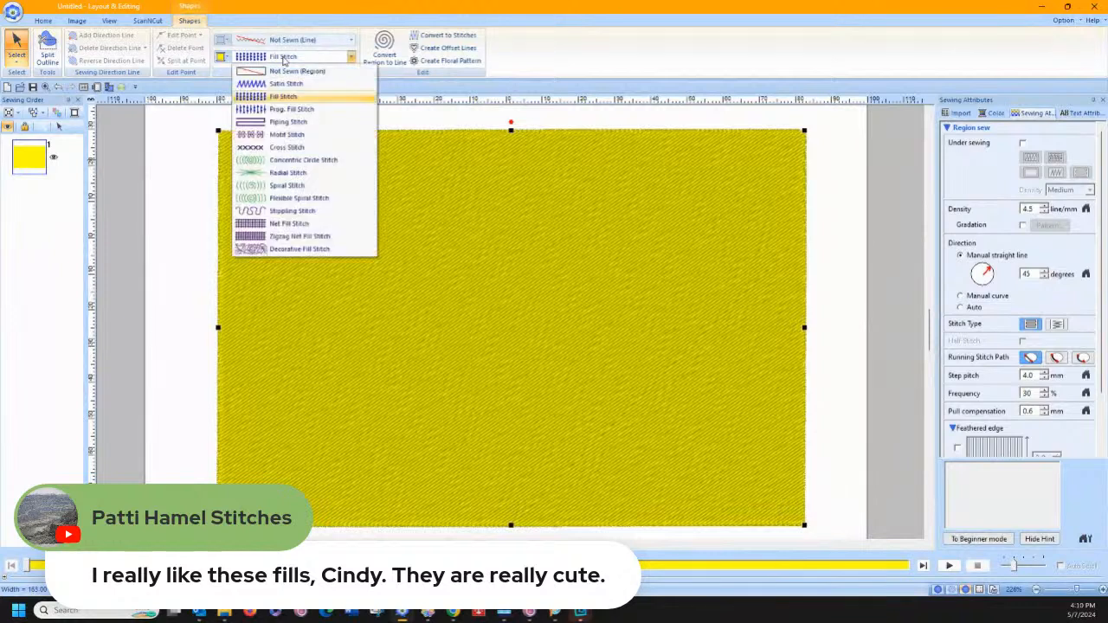
{"action": "left_click", "coordinate": [277, 137]}
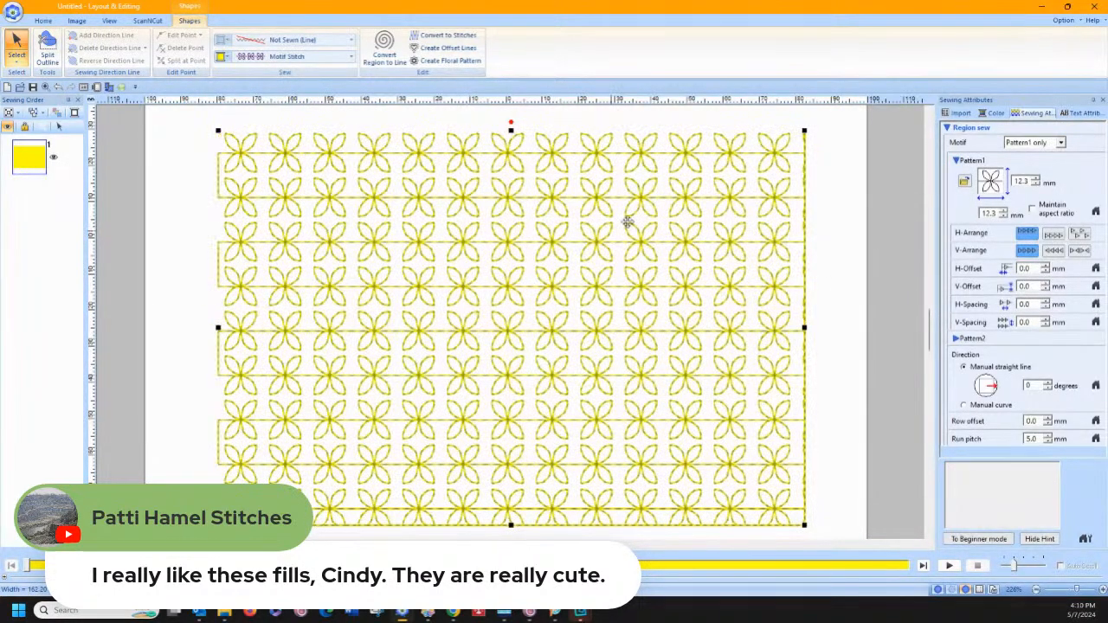
Fill the rectangle with the ThreadSpool motif and sew its outline with Zigzag Stitch.
{"action": "left_click", "coordinate": [963, 182]}
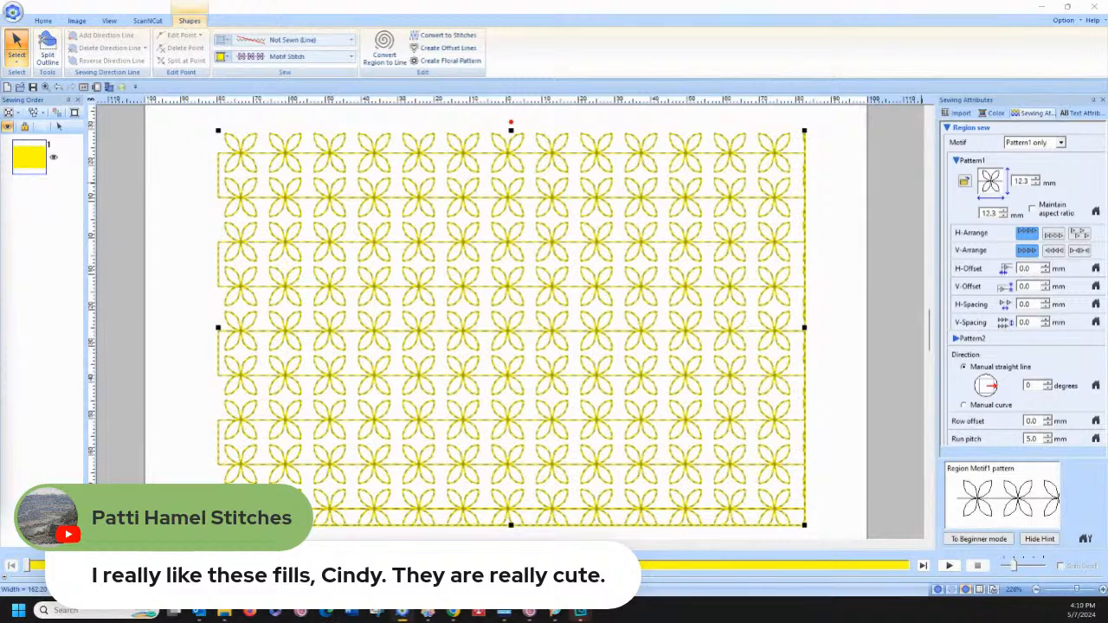
{"action": "left_click_drag", "start_coordinate": [732, 143], "coordinate": [841, 97]}
{"action": "left_click", "coordinate": [823, 153]}
{"action": "left_click", "coordinate": [655, 522]}
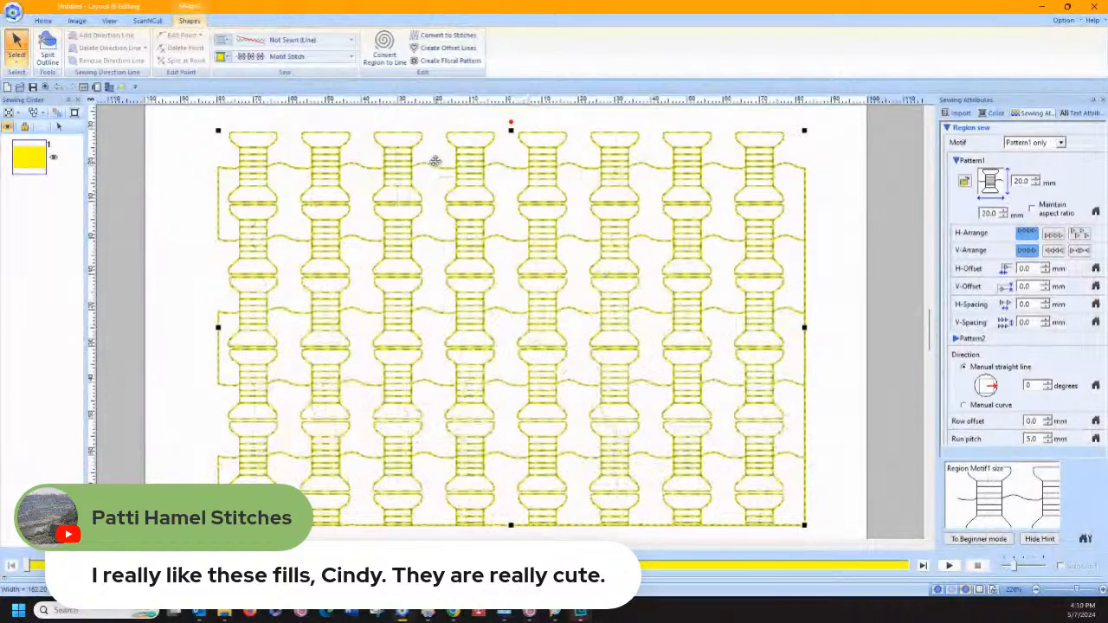
{"action": "left_click", "coordinate": [284, 44]}
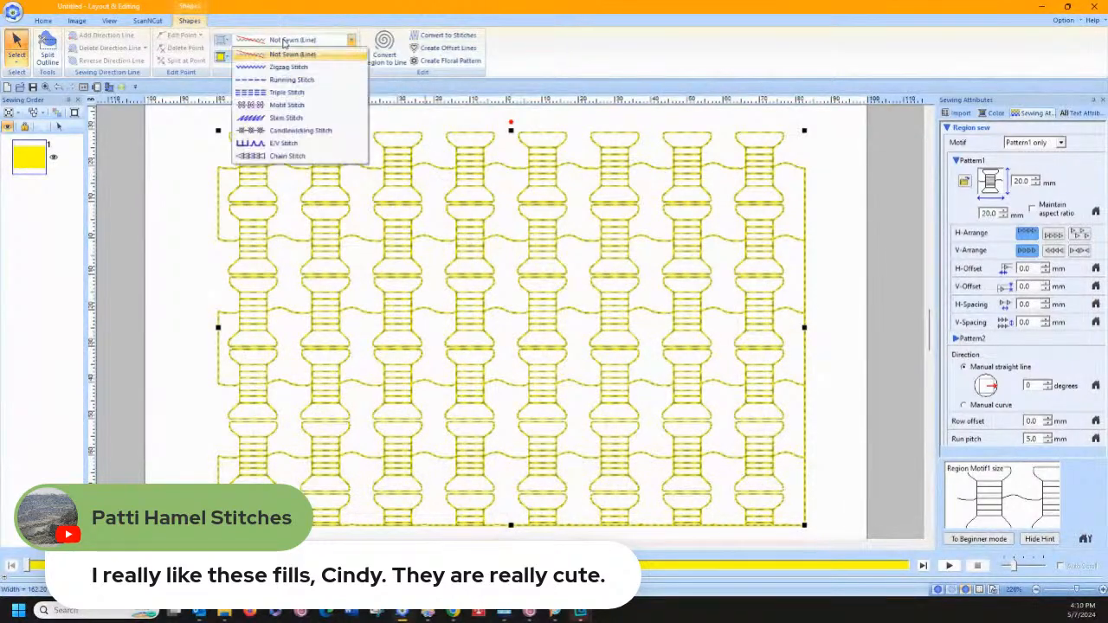
{"action": "left_click", "coordinate": [278, 67]}
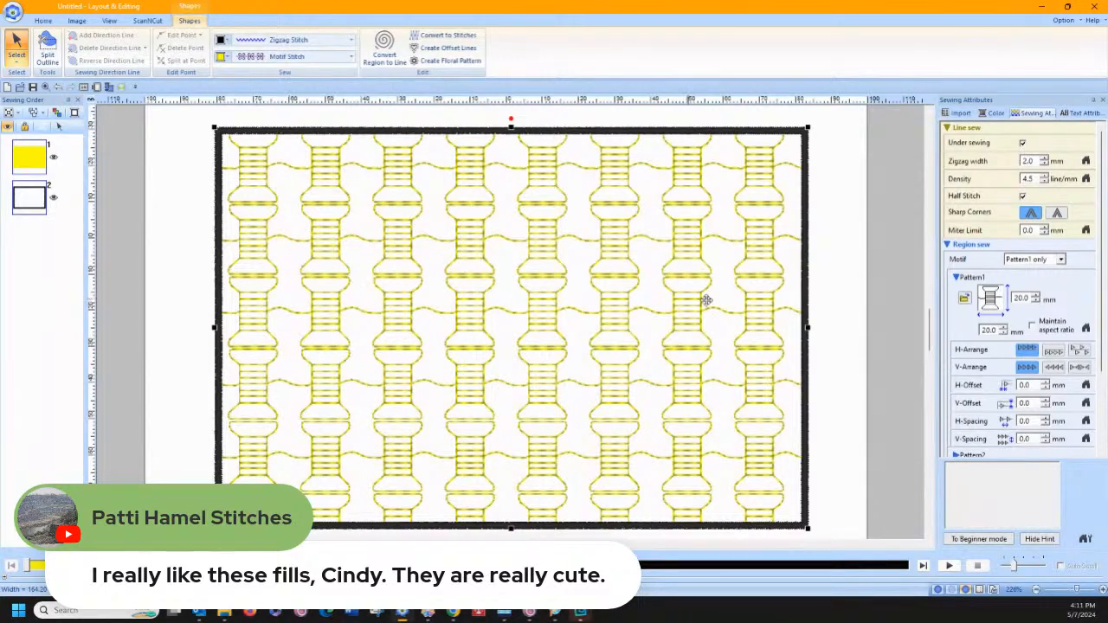
Try the alternating H-Arrange and V-Arrange options on the spool fill, and restore the first option for both.
{"action": "left_click", "coordinate": [1079, 350]}
{"action": "left_click", "coordinate": [1080, 368]}
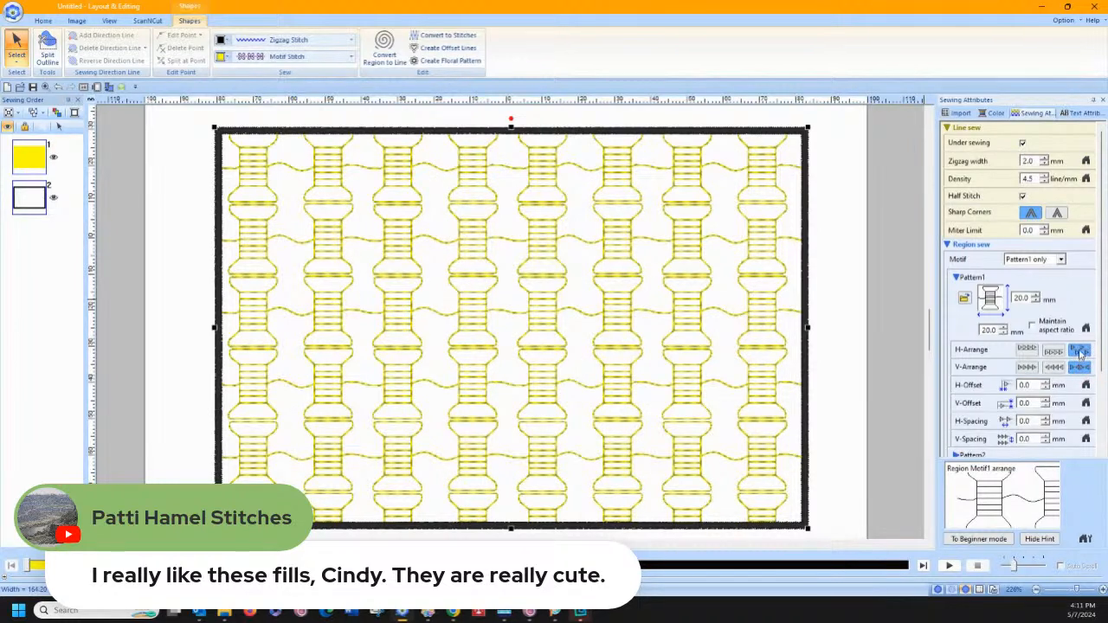
{"action": "left_click", "coordinate": [1027, 367]}
{"action": "left_click", "coordinate": [1026, 350]}
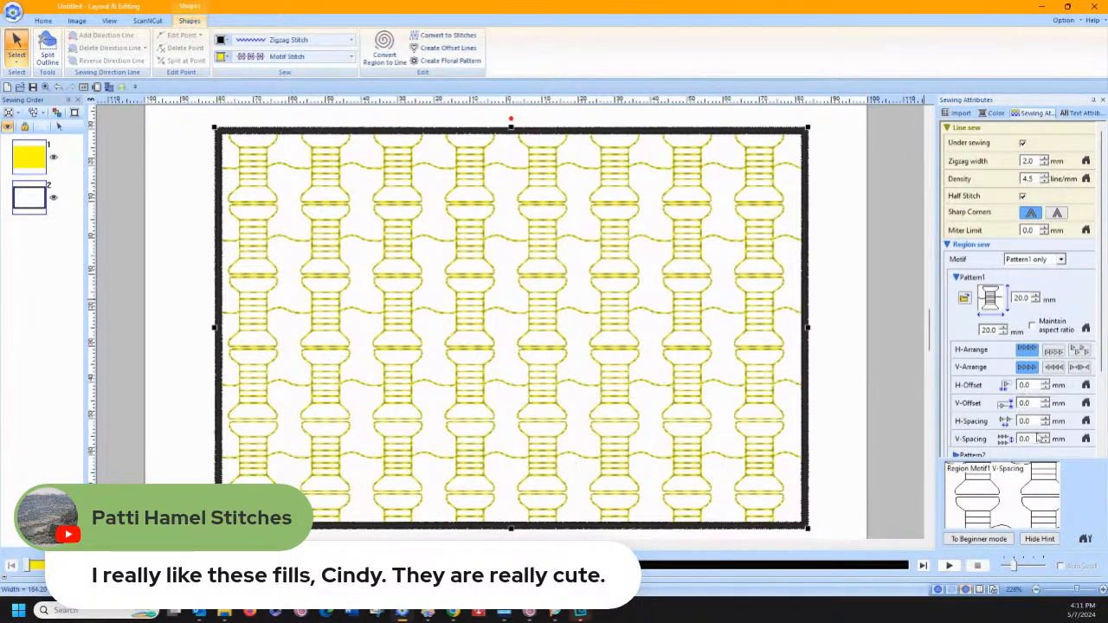
Set the thread spool pattern's V-Offset to 0.8 mm in the rectangle's region fill.
{"action": "left_click", "coordinate": [1046, 400]}
{"action": "left_click", "coordinate": [1046, 400]}
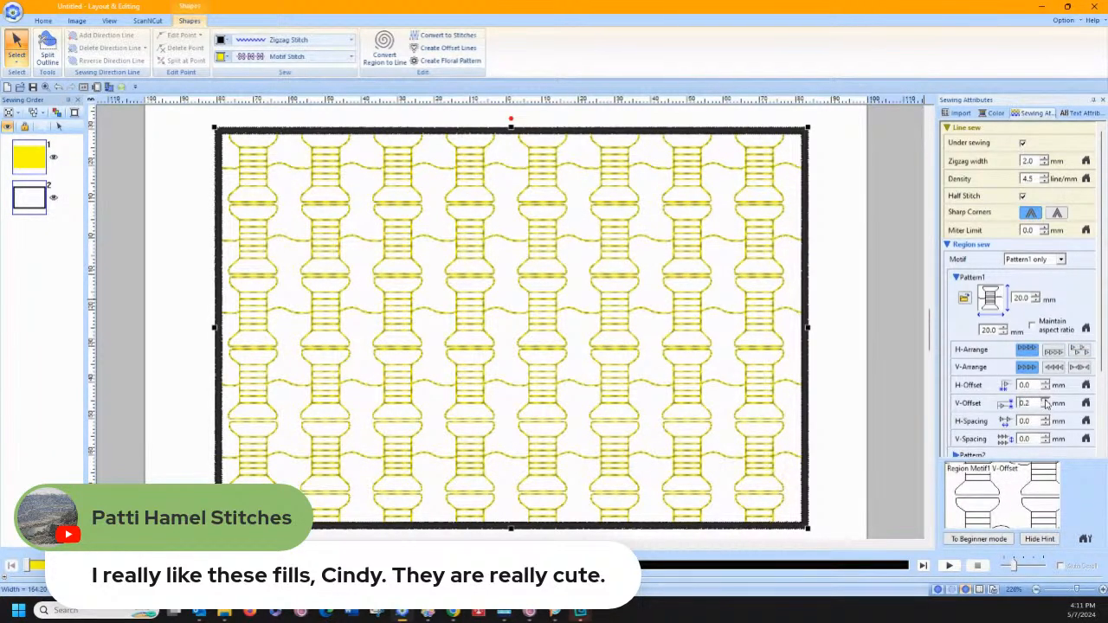
{"action": "left_click", "coordinate": [1045, 405]}
Set the spool fill's Row offset to 10.0 mm so that alternate rows are staggered.
{"action": "scroll", "coordinate": [982, 405], "scroll_direction": "down", "scroll_amount": 3}
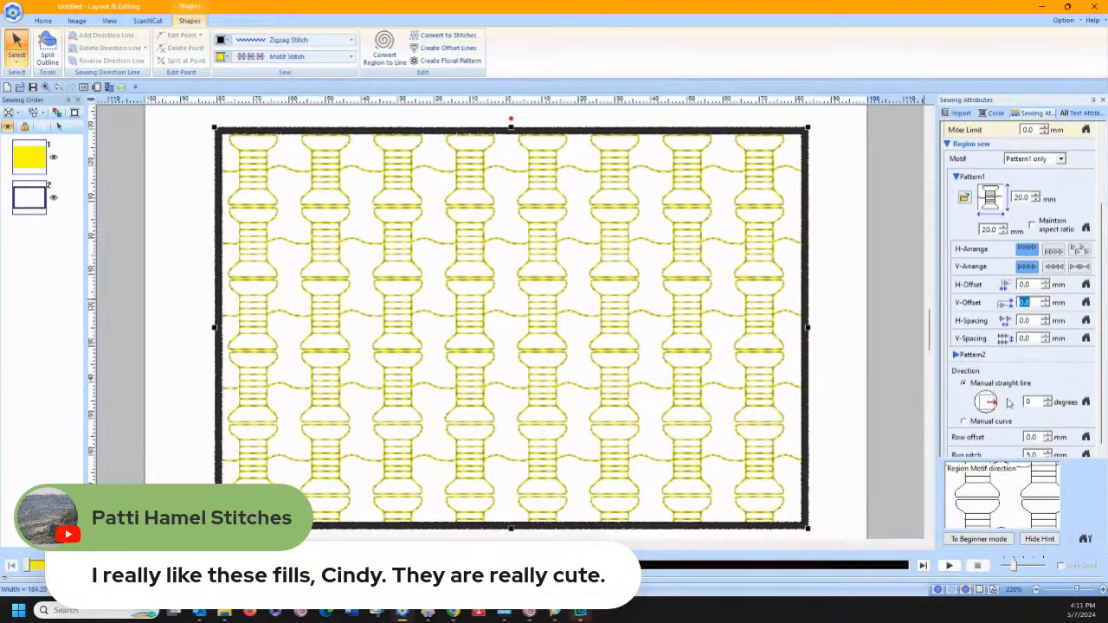
{"action": "scroll", "coordinate": [1038, 382], "scroll_direction": "down", "scroll_amount": 1}
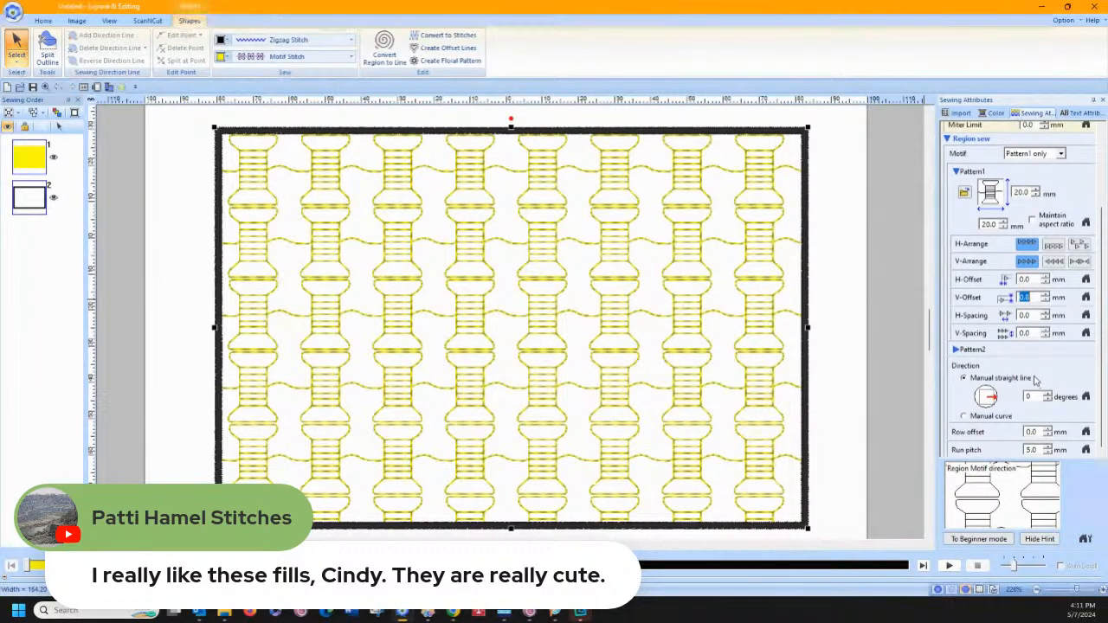
{"action": "left_click", "coordinate": [1047, 428]}
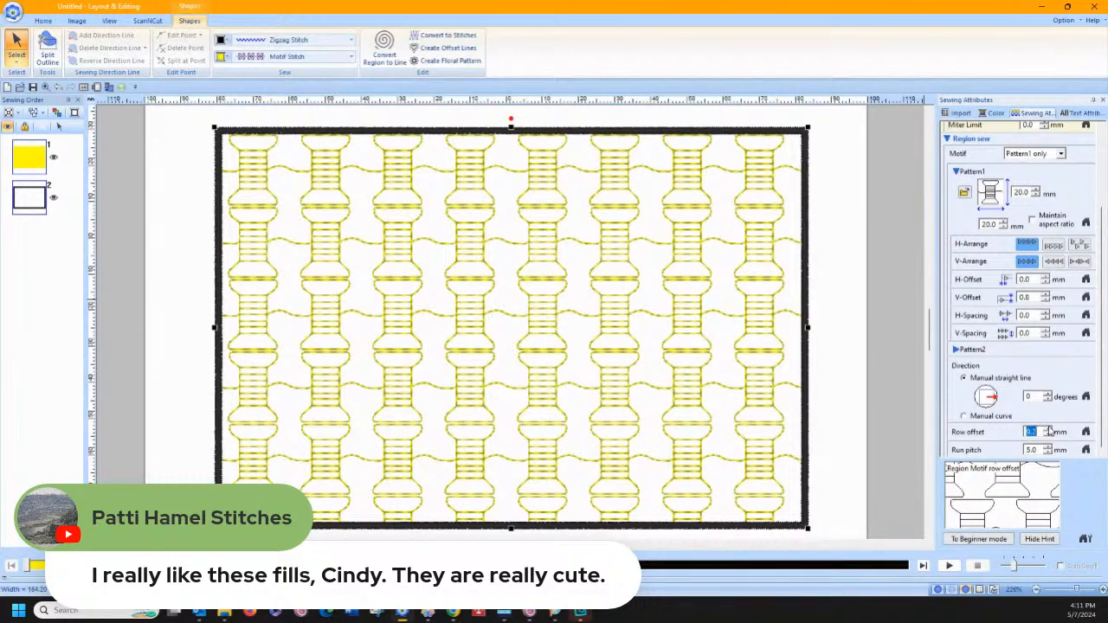
{"action": "left_click", "coordinate": [1049, 427]}
{"action": "left_click", "coordinate": [1049, 428]}
{"action": "left_click", "coordinate": [1049, 428]}
{"action": "left_click", "coordinate": [1049, 428]}
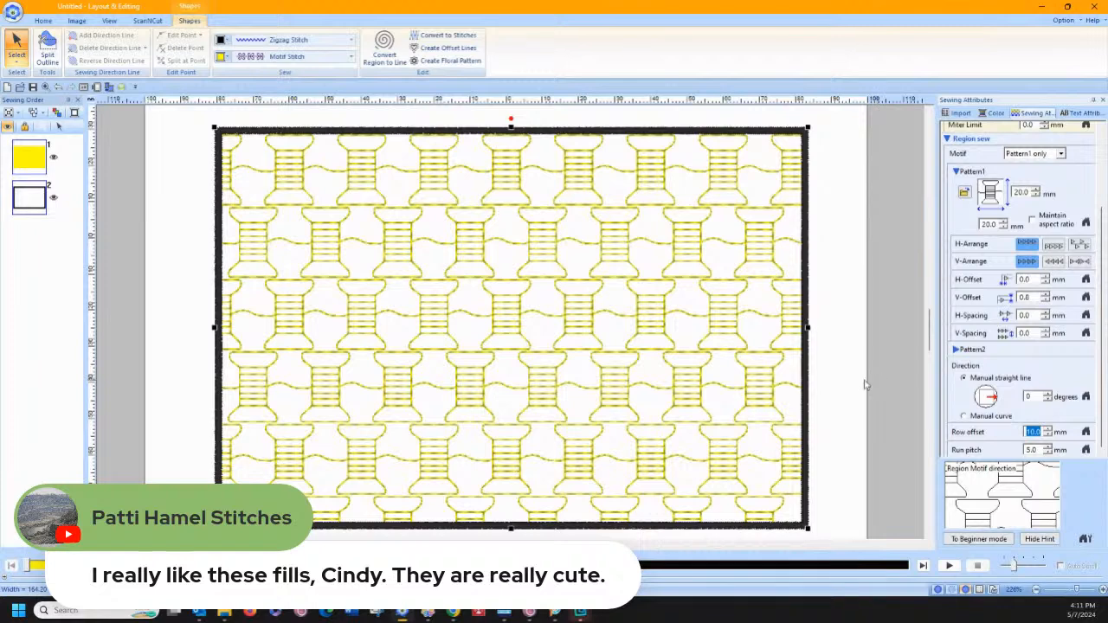
Try the Manual curve direction on the spool fill by reshaping its curve points, and switch back to Manual straight line.
{"action": "left_click", "coordinate": [965, 417]}
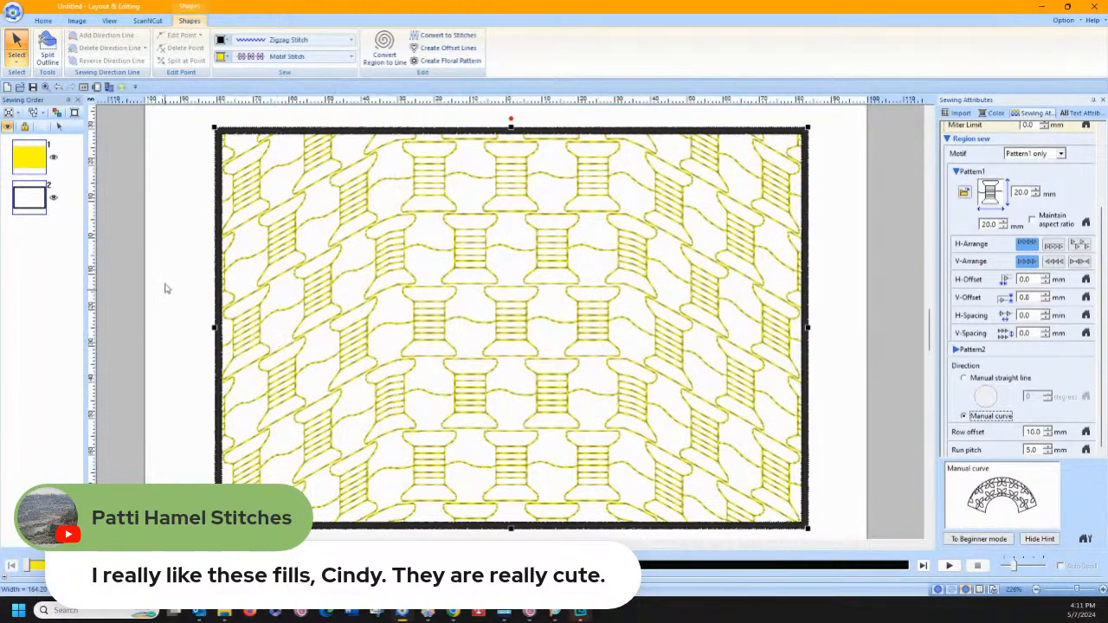
{"action": "left_click", "coordinate": [16, 45]}
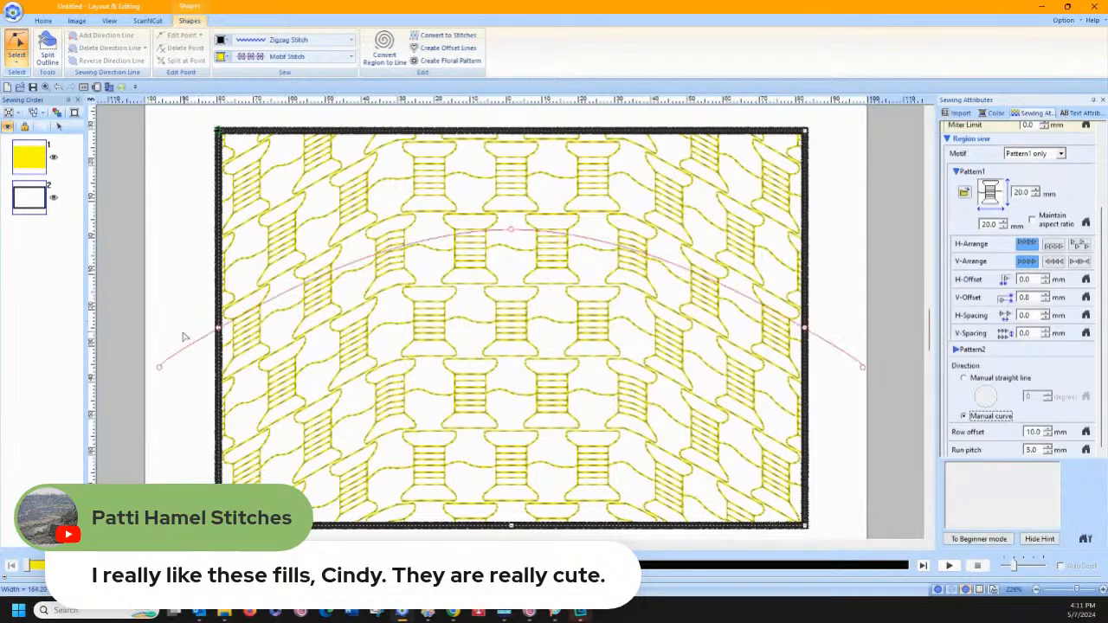
{"action": "left_click", "coordinate": [511, 230]}
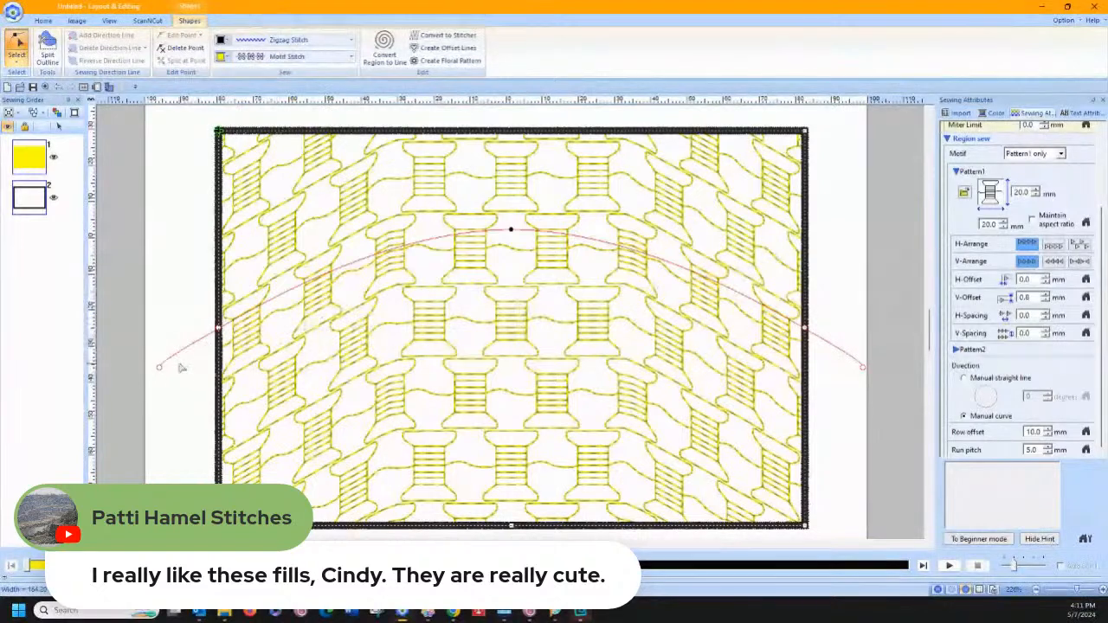
{"action": "left_click_drag", "start_coordinate": [159, 370], "coordinate": [134, 338]}
{"action": "left_click_drag", "start_coordinate": [219, 329], "coordinate": [294, 377]}
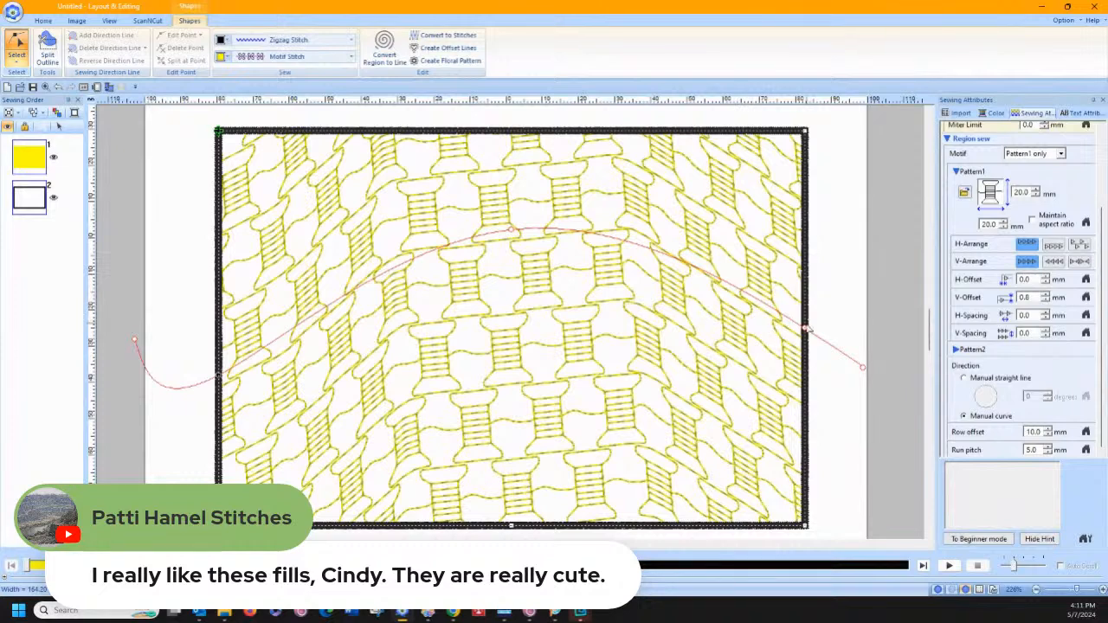
{"action": "left_click_drag", "start_coordinate": [804, 331], "coordinate": [917, 413]}
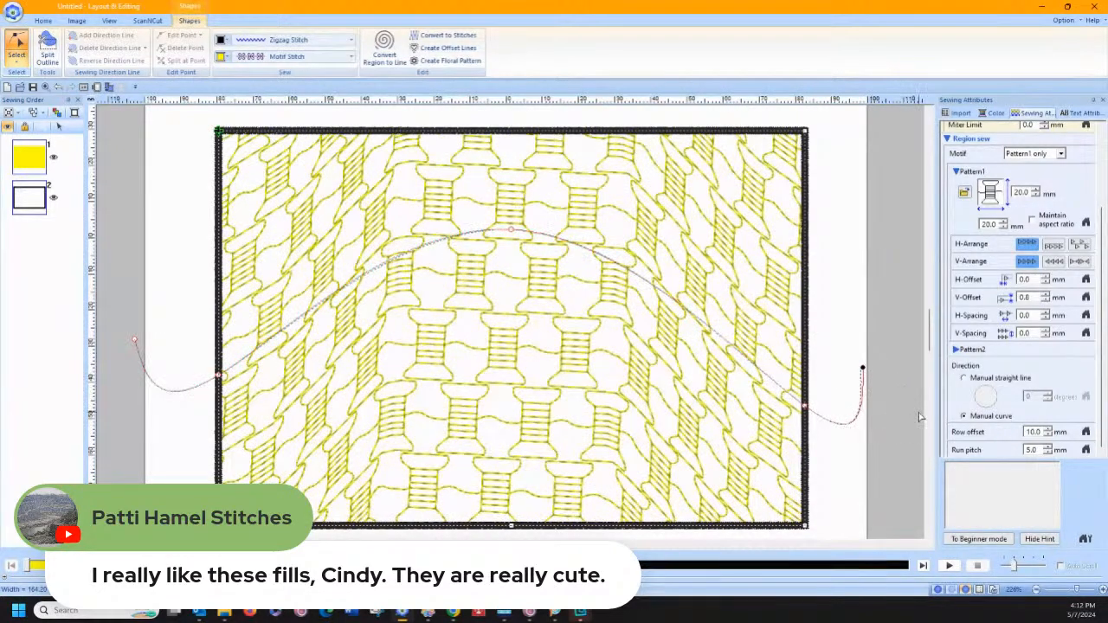
{"action": "left_click_drag", "start_coordinate": [508, 232], "coordinate": [519, 308]}
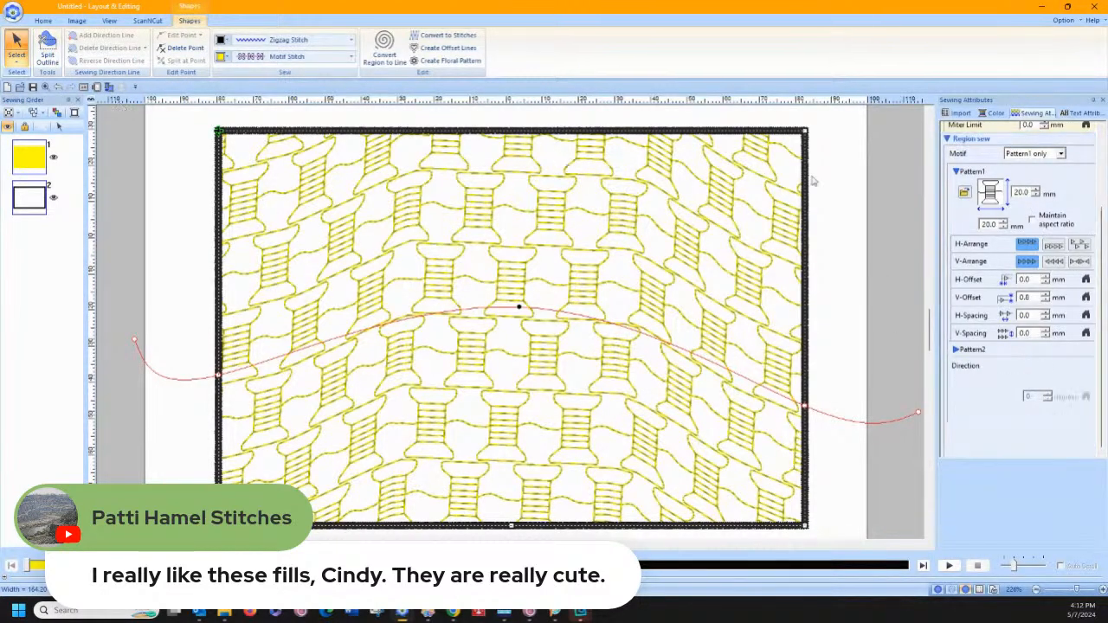
{"action": "left_click", "coordinate": [966, 379]}
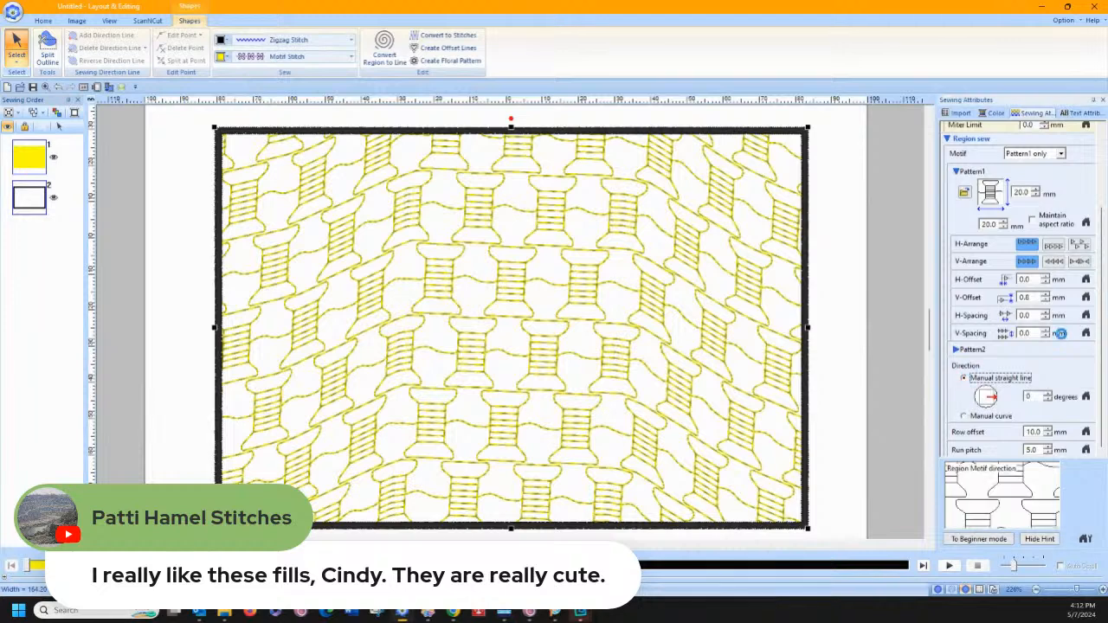
Set Pattern1's V-Spacing to -0.1 mm, and switch the fill to Pattern1 and 2 with the SewingMachine motif as Pattern2.
{"action": "left_click", "coordinate": [1046, 336]}
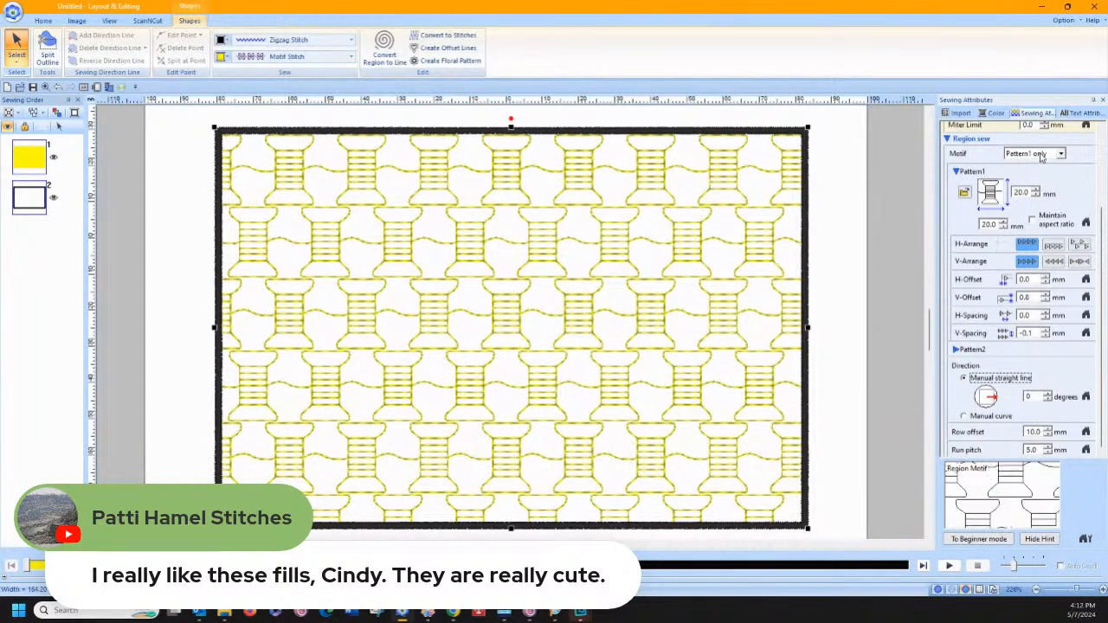
{"action": "left_click", "coordinate": [1042, 155]}
{"action": "left_click", "coordinate": [1036, 182]}
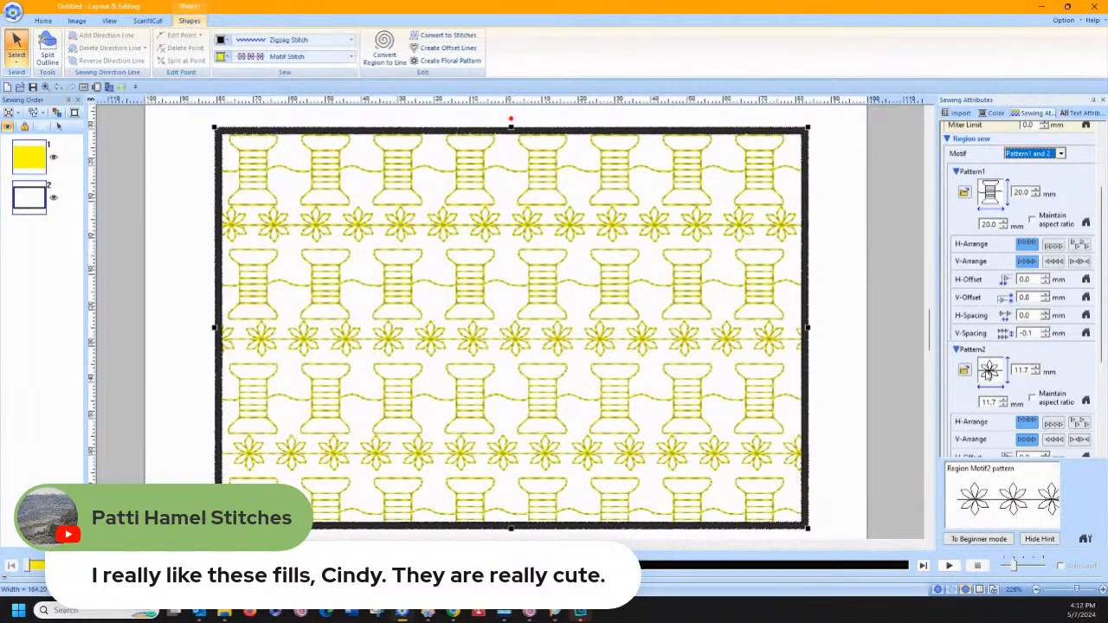
{"action": "left_click", "coordinate": [987, 375]}
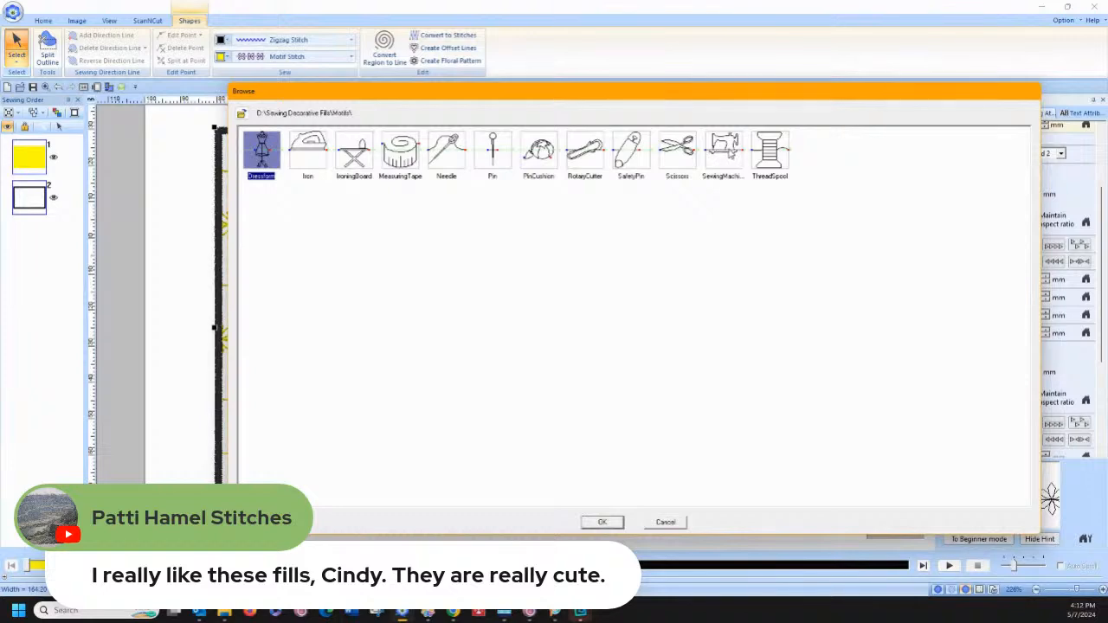
{"action": "left_click", "coordinate": [727, 151]}
{"action": "left_click", "coordinate": [605, 523]}
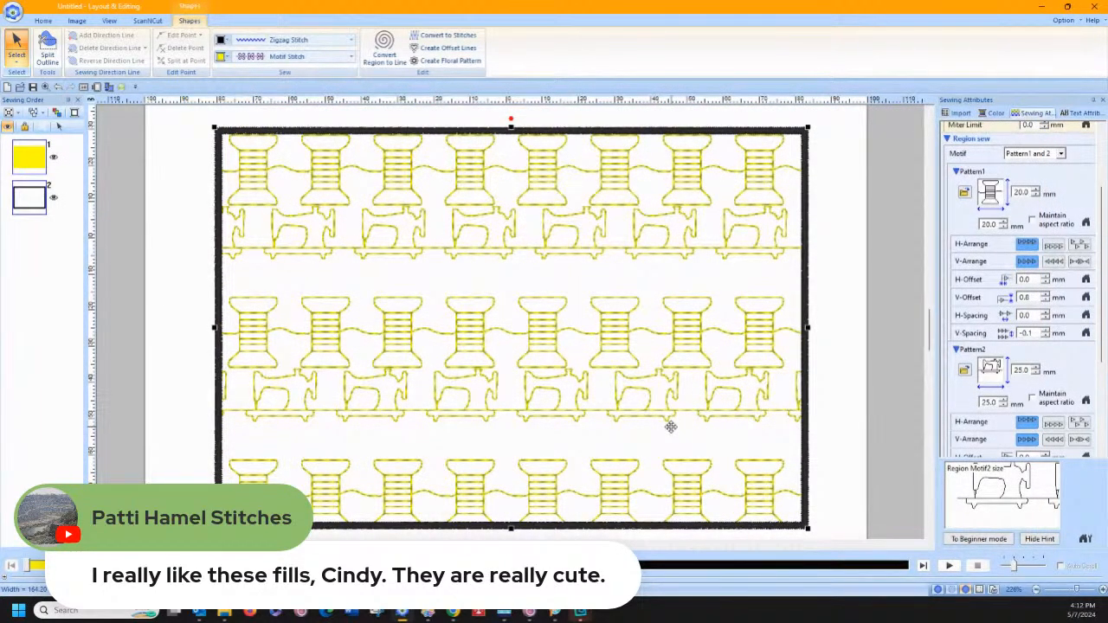
Reset Pattern1's V-Spacing to 0.0 mm and increase Pattern2's V-Offset to shift the sewing machine rows down from the spools.
{"action": "left_click", "coordinate": [1036, 329]}
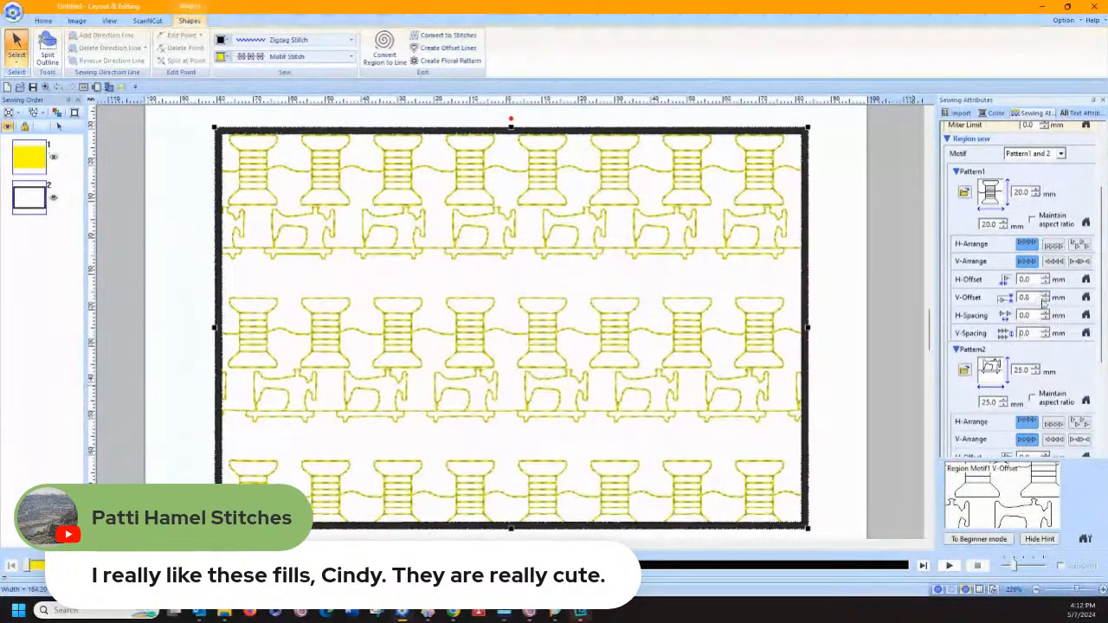
{"action": "scroll", "coordinate": [1044, 308], "scroll_direction": "down", "scroll_amount": 3}
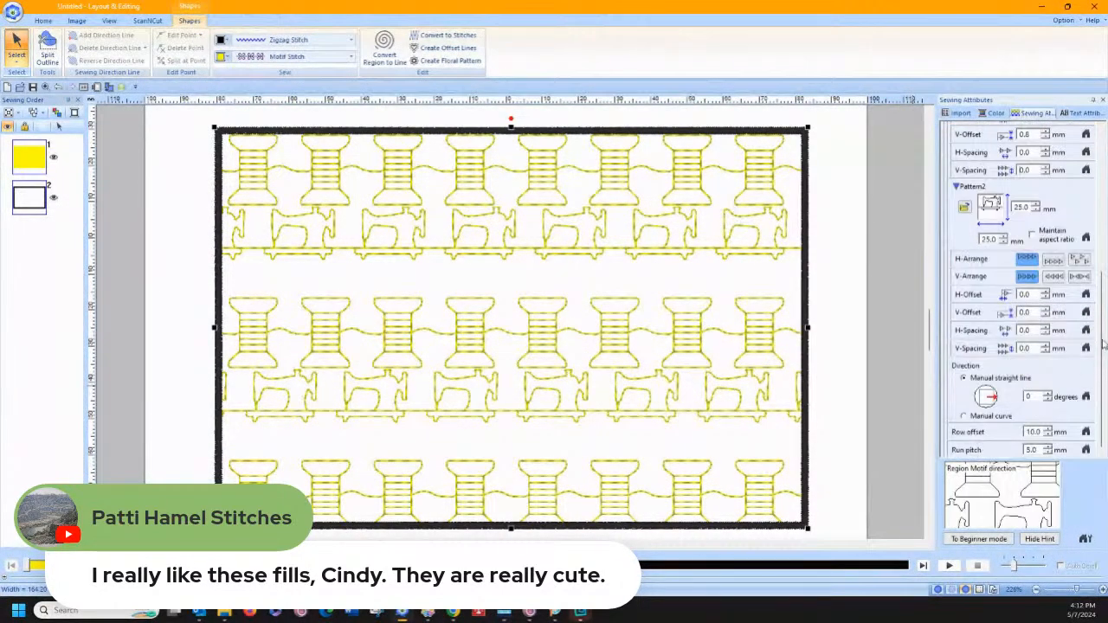
{"action": "left_click", "coordinate": [1045, 309]}
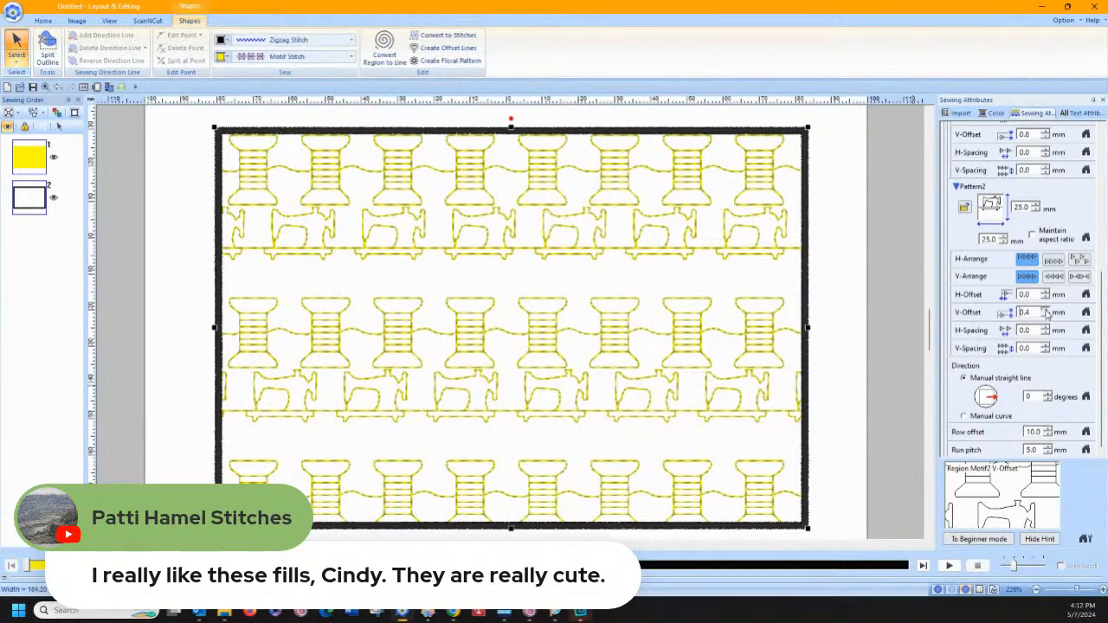
{"action": "left_click", "coordinate": [1046, 310]}
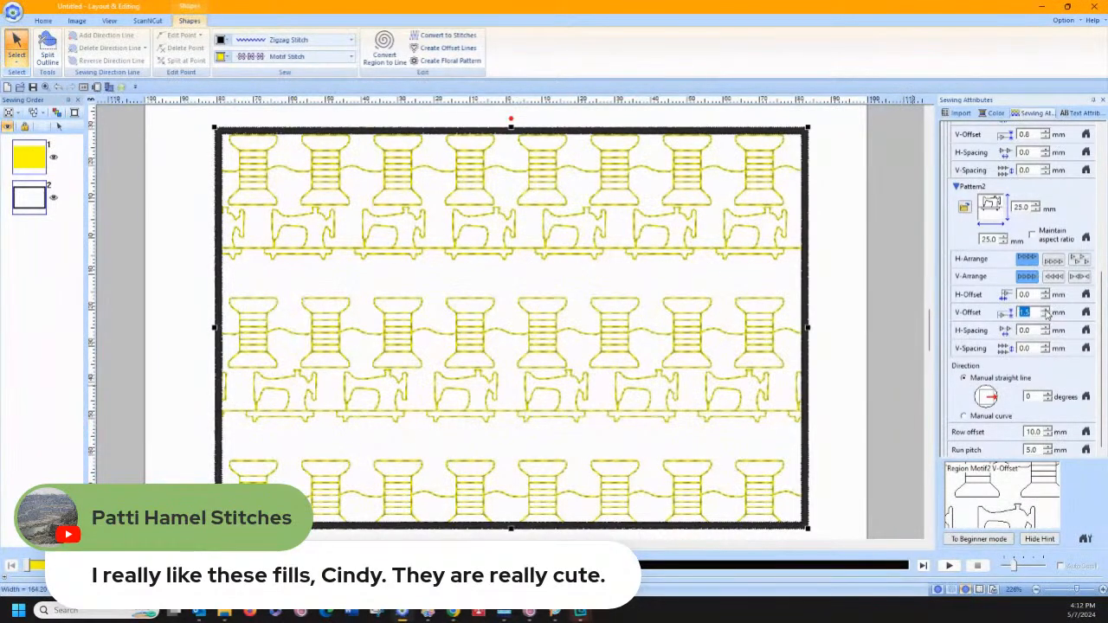
{"action": "left_click", "coordinate": [1045, 309]}
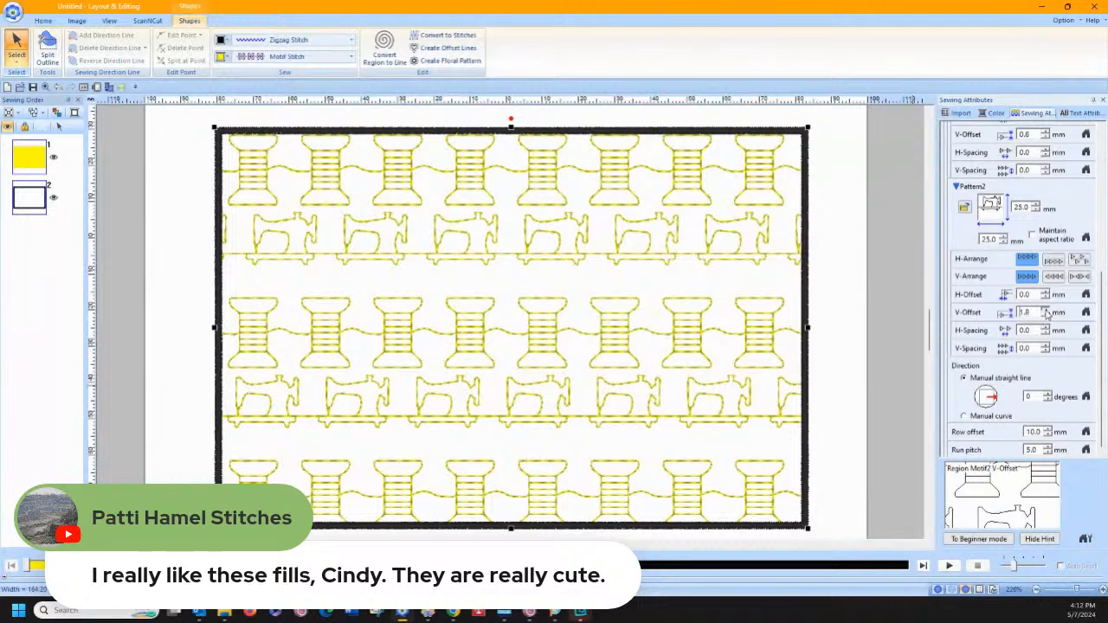
{"action": "left_click", "coordinate": [1045, 309]}
{"action": "left_click", "coordinate": [1045, 309]}
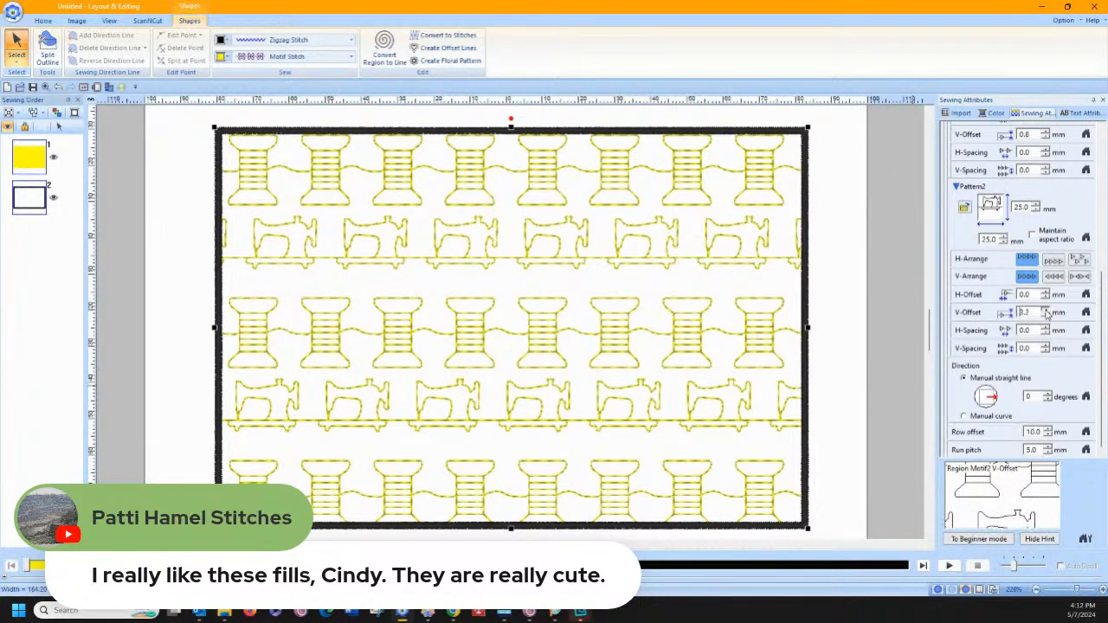
{"action": "left_click", "coordinate": [1046, 310]}
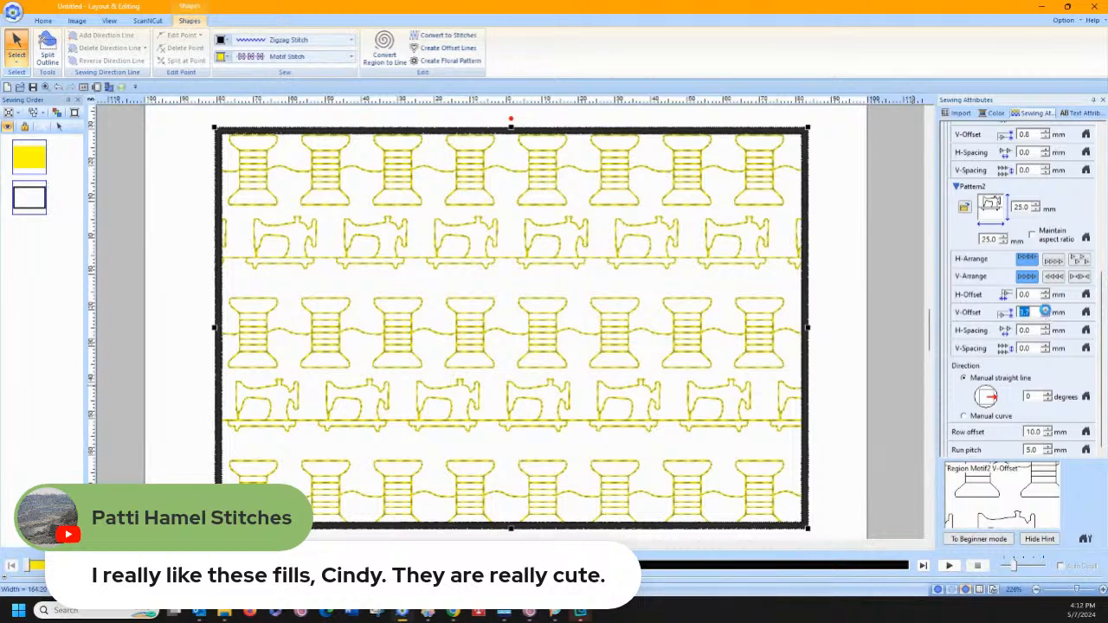